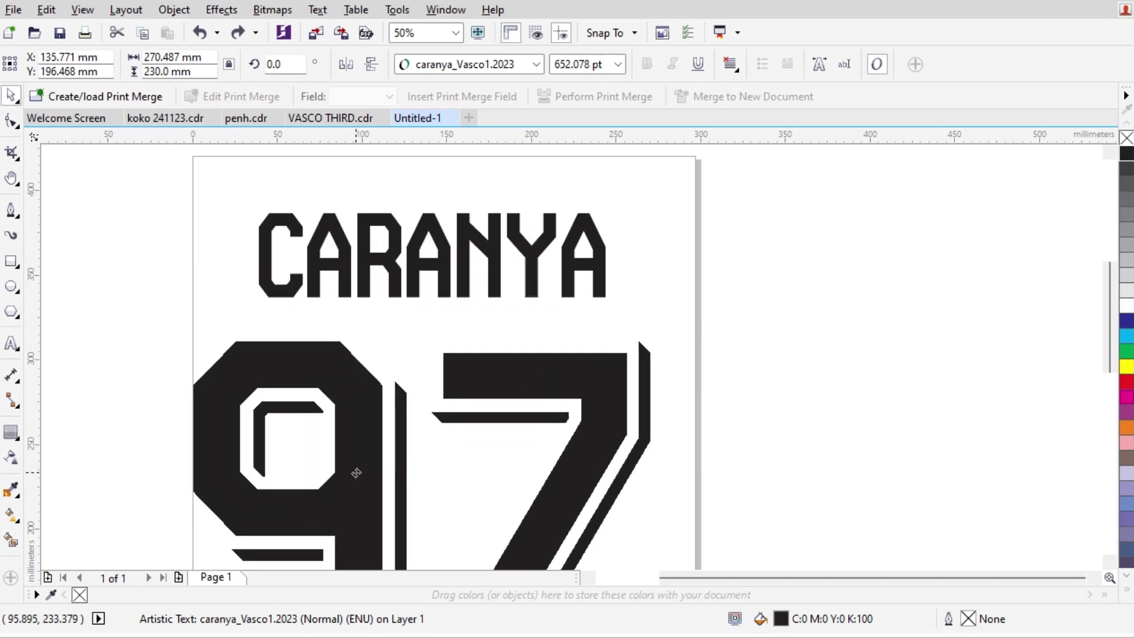
Centre-align the number 97 with the name text above it and move the number slightly down.
left_click(441, 281, "shift")
key("c")
left_click(792, 352)
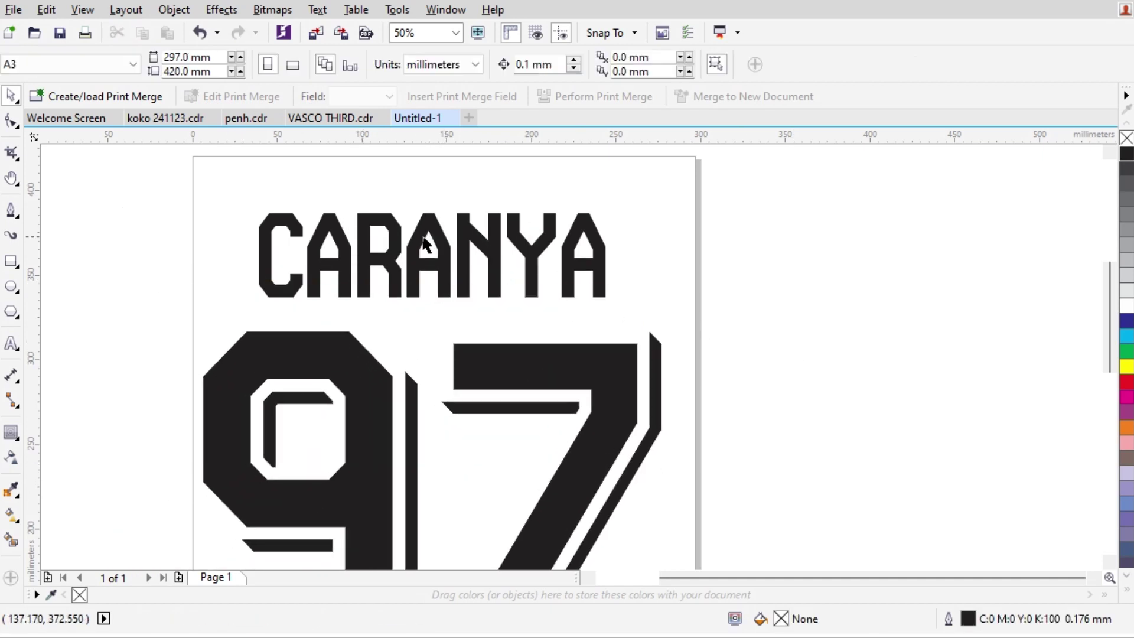
scroll(422, 239, "down", 1)
left_click_drag(390, 342, 389, 353)
left_click(533, 296)
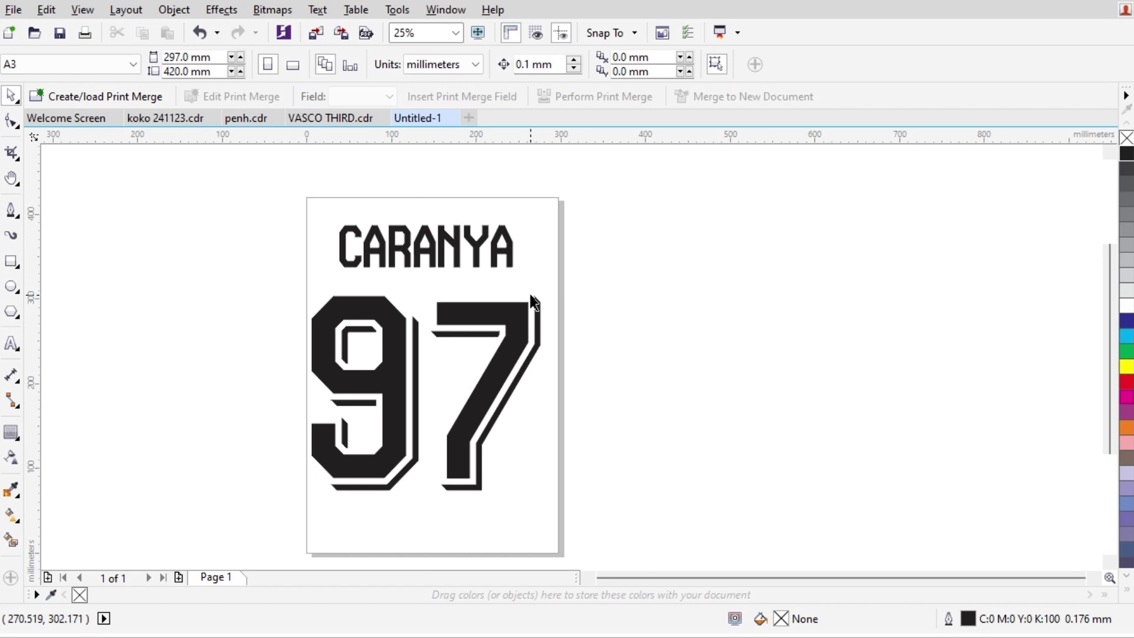
Add a page-sized 297 x 420 mm background rectangle and fill it red (C0 M100 Y100 K0).
double_click(20, 264)
left_click(1126, 383)
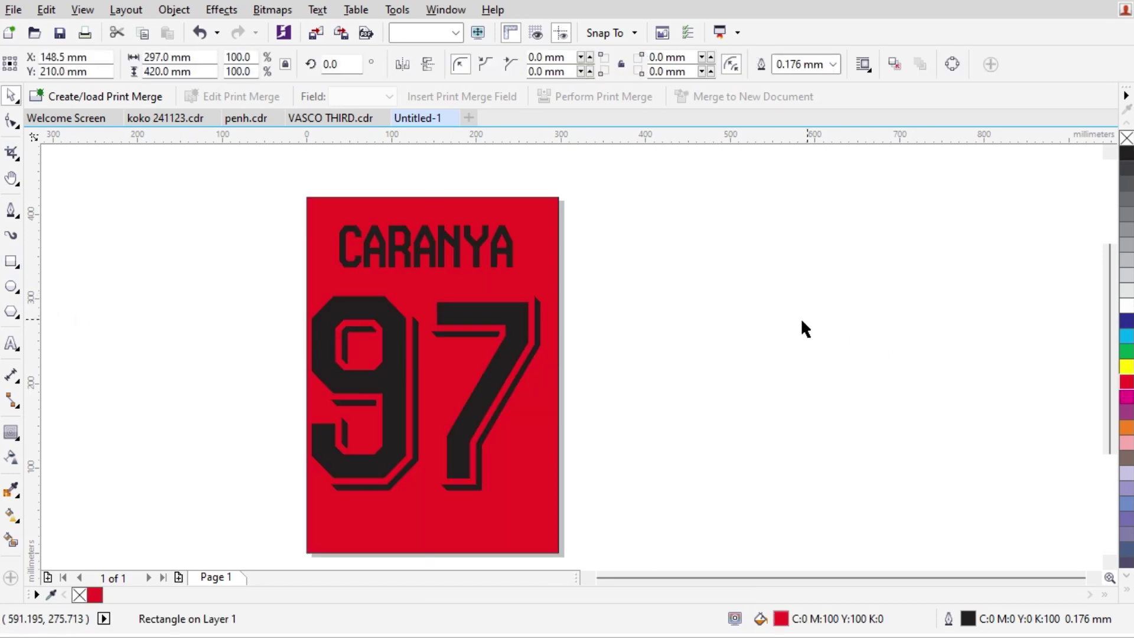
key("Escape")
Move the name text and the number together to the right, to an X position of about 154.3 mm.
scroll(416, 354, "up", 1)
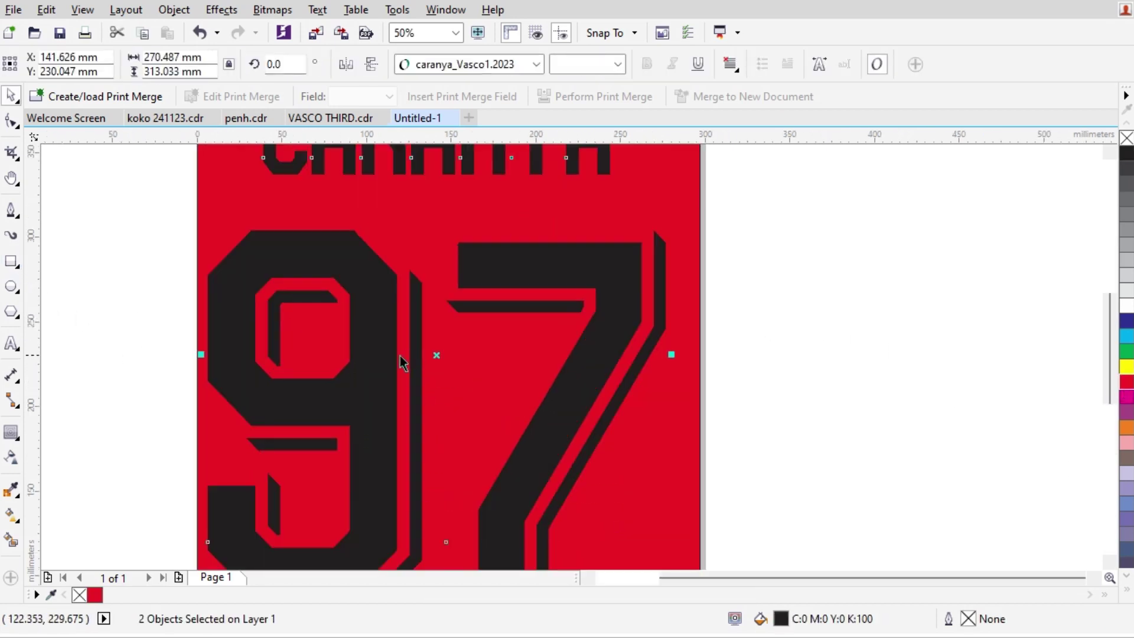
left_click_drag(381, 356, 410, 358)
scroll(360, 342, "down", 1)
scroll(388, 313, "up", 1)
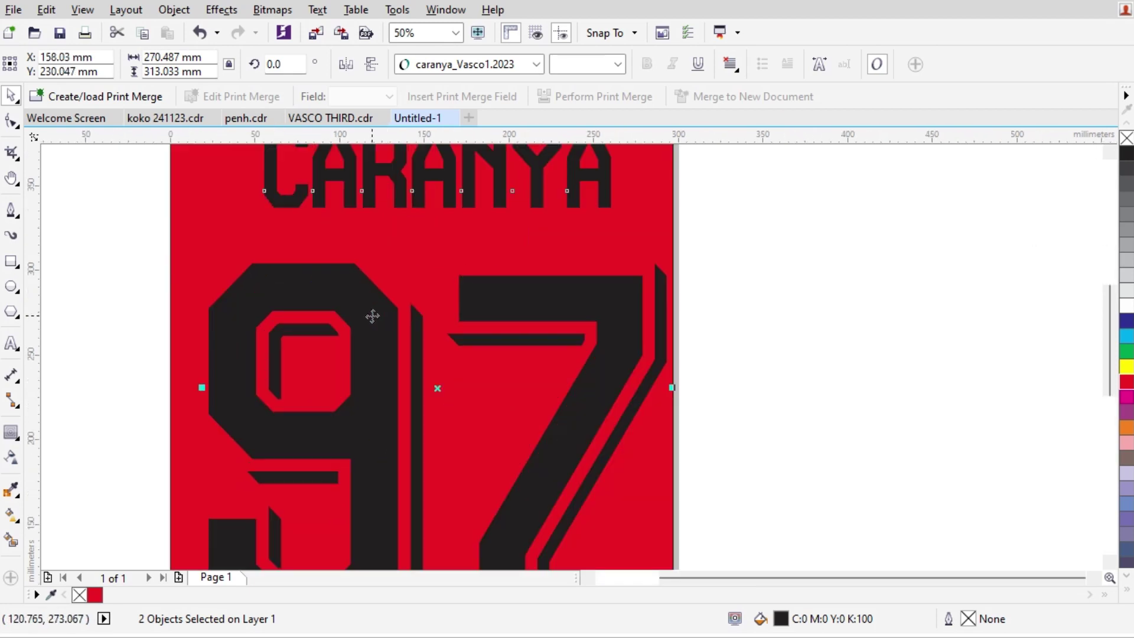
left_click_drag(374, 316, 367, 318)
left_click(691, 310)
Fill the number 97 with white.
left_click(614, 306)
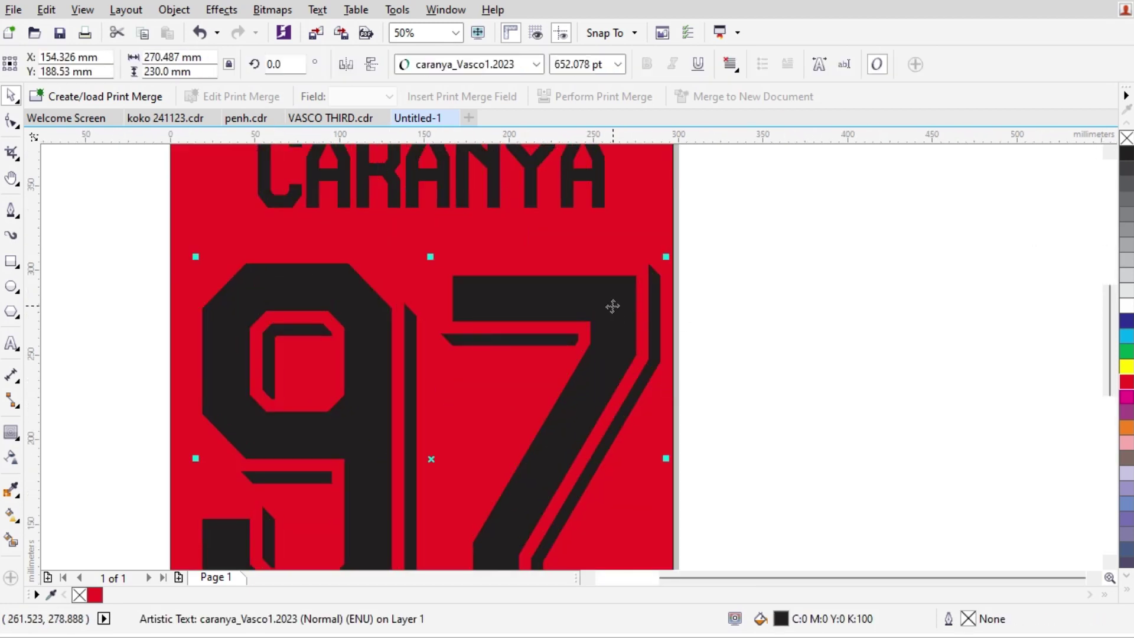
scroll(613, 306, "down", 1)
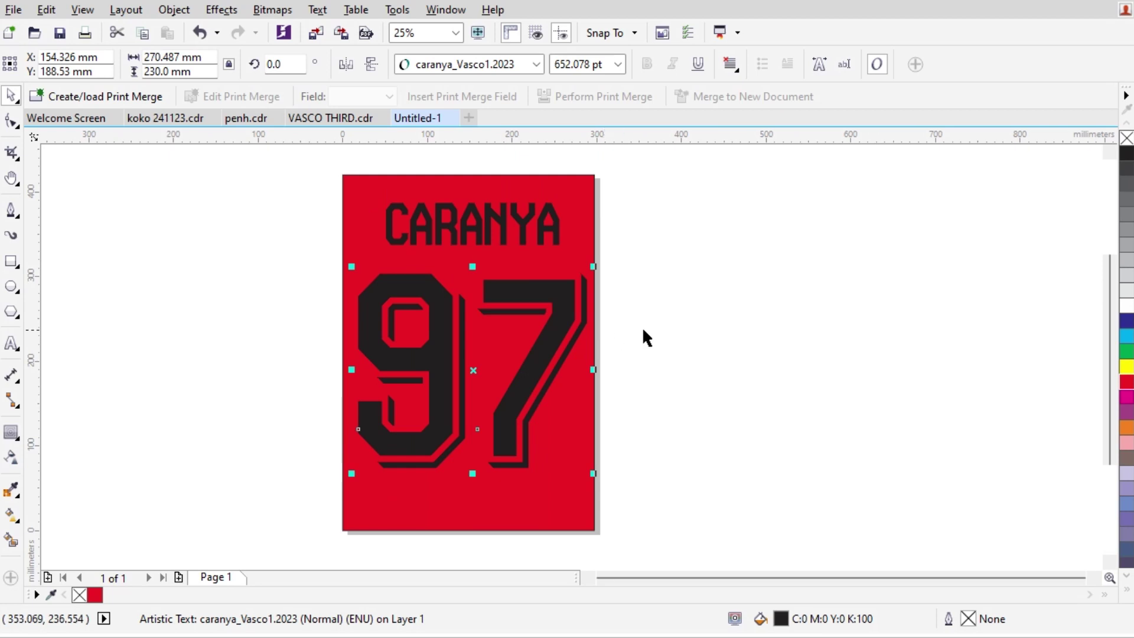
left_click(1127, 306)
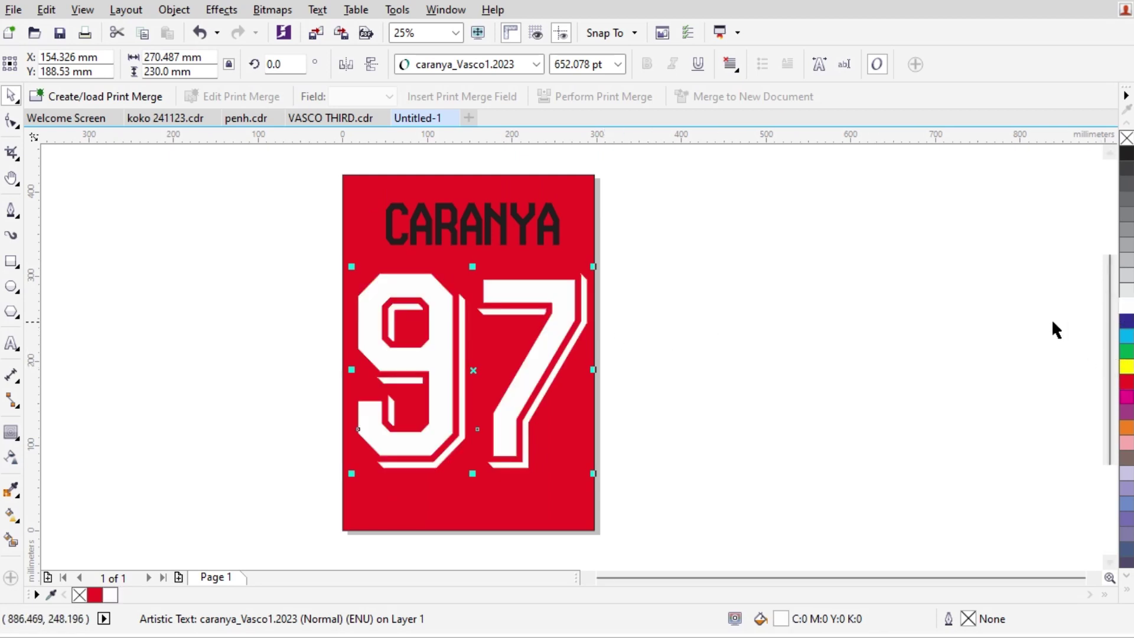
left_click(763, 313)
Replace the number text with 12345678 and scale it down to about 219.6 mm wide so it fits the page.
double_click(538, 300)
key("ctrl+a")
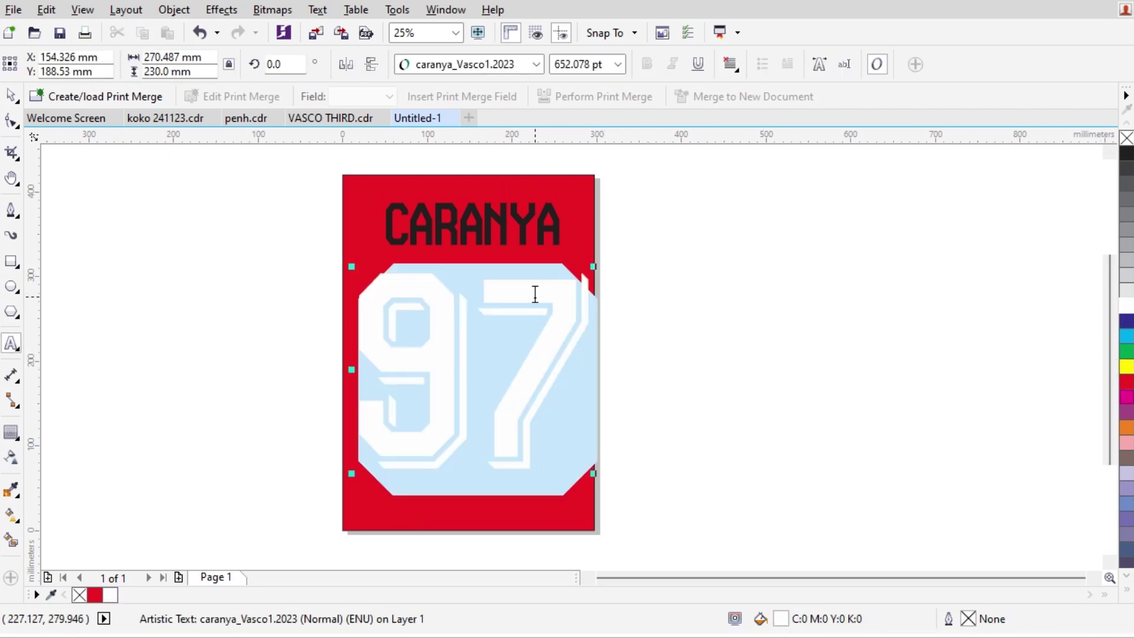
type("123")
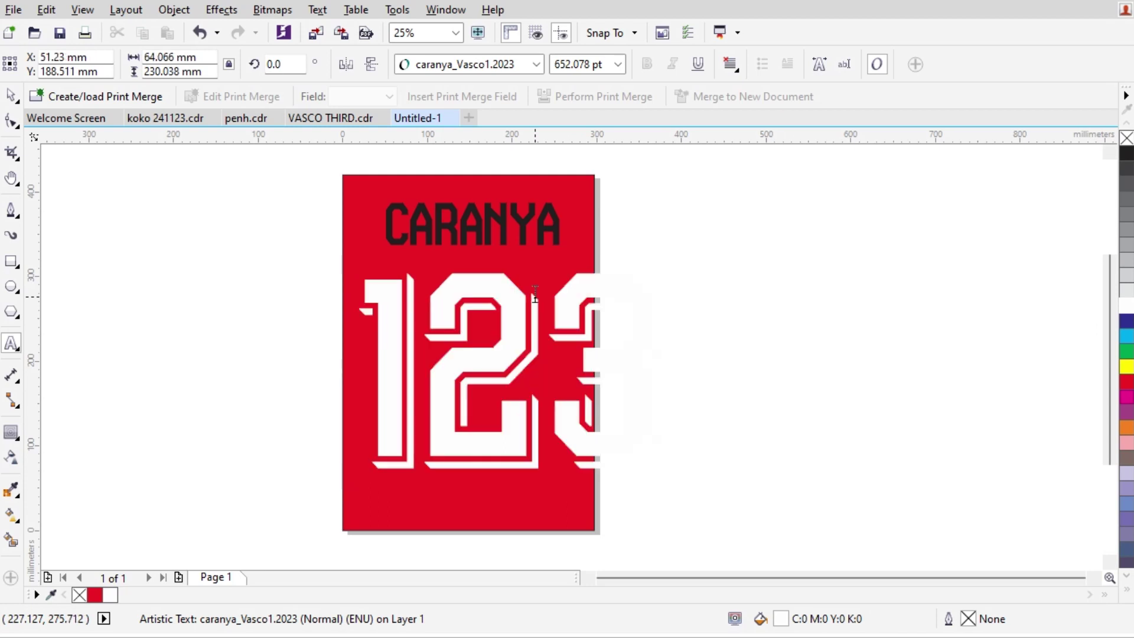
type("45678")
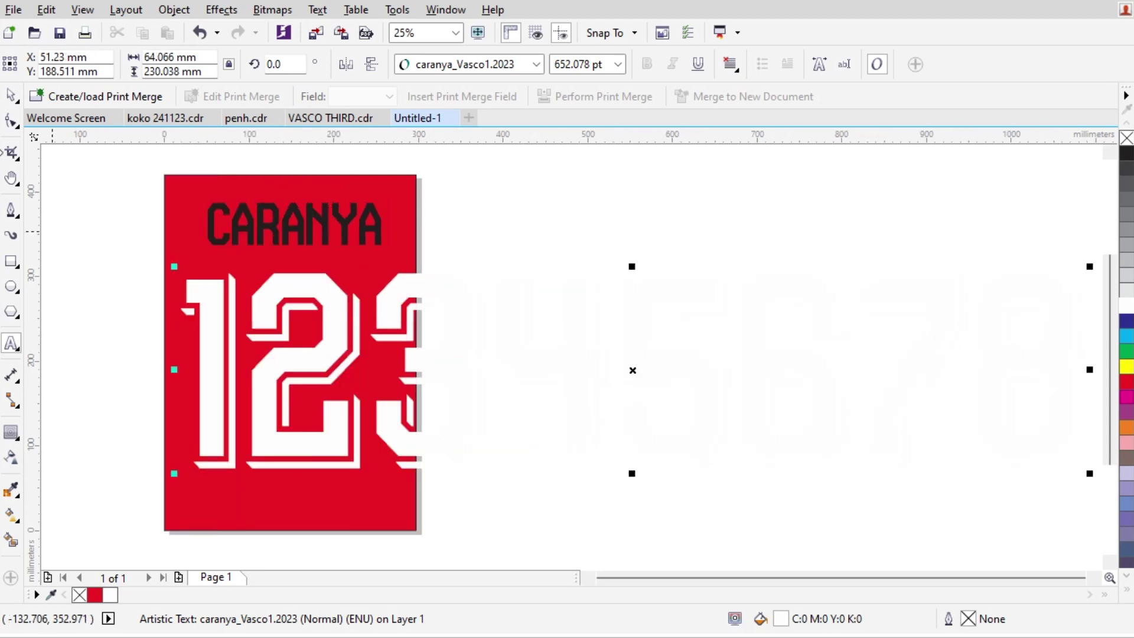
left_click(13, 100)
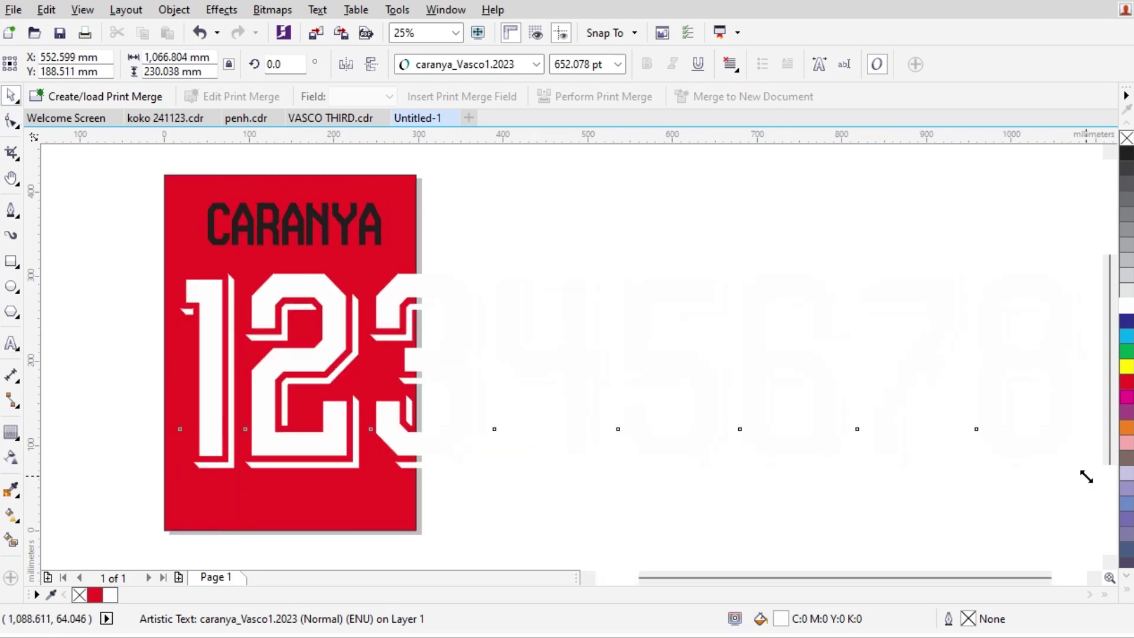
left_click_drag(1085, 477, 367, 430)
Examine the shapes and inset shadow lines of the digits 1 to 8 up close.
scroll(171, 287, "up", 1)
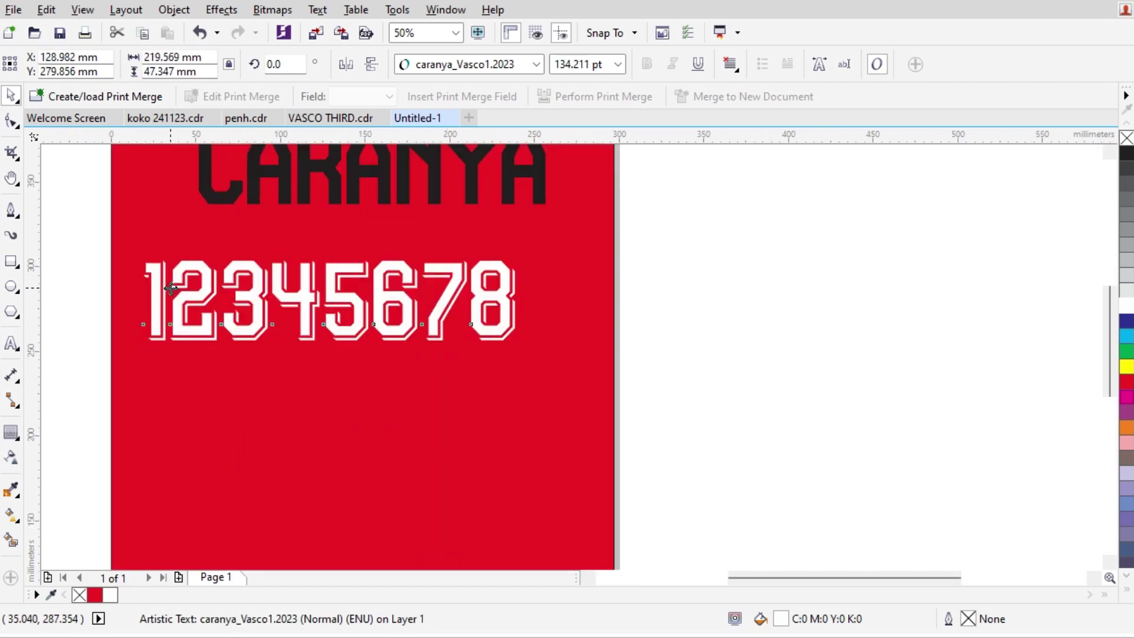
scroll(171, 287, "up", 2)
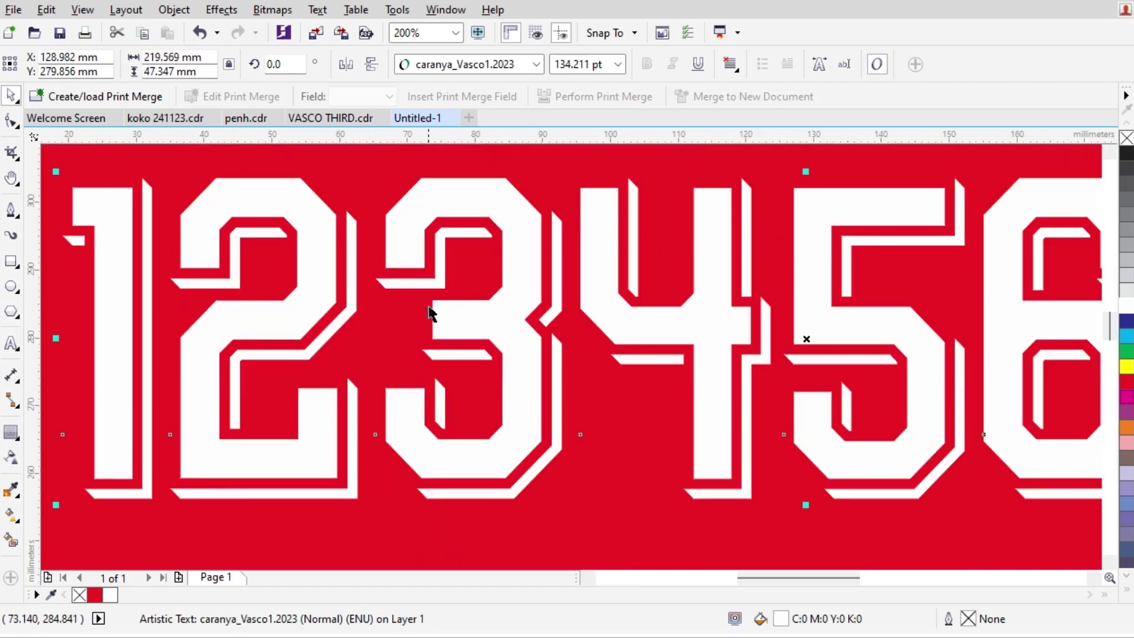
key("h")
left_click_drag(607, 346, 547, 350)
left_click_drag(685, 348, 619, 348)
left_click_drag(734, 361, 727, 361)
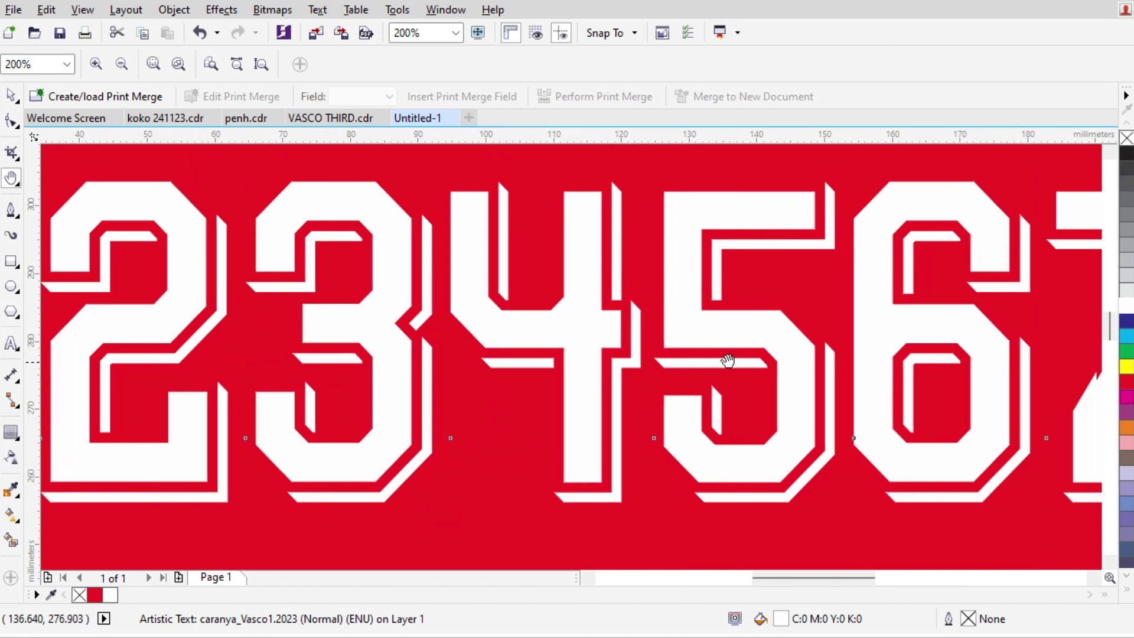
scroll(727, 360, "right", 4)
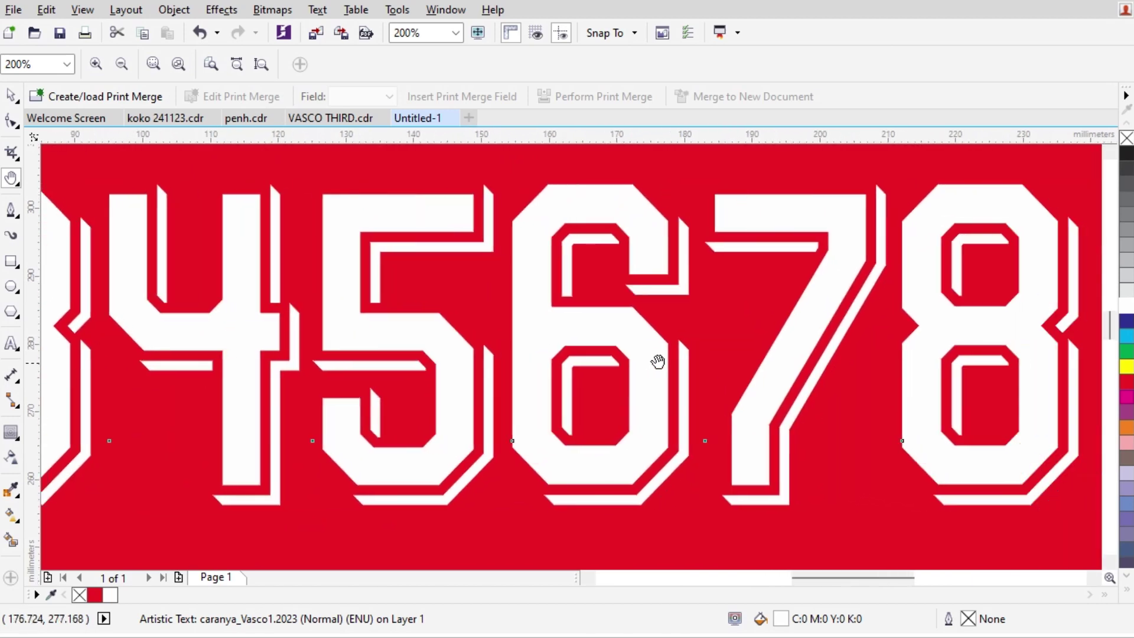
scroll(650, 354, "right", 1)
key("space")
scroll(638, 343, "down", 1)
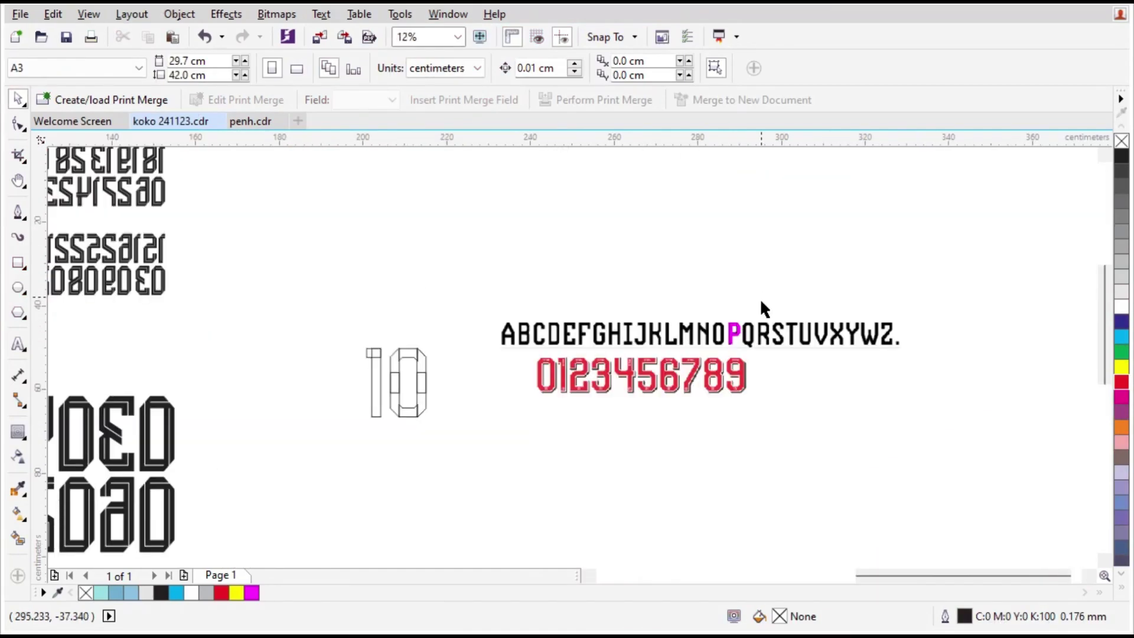
In koko 241123.cdr, move the magenta P from the reference alphabet onto the bitmap letter A.
scroll(762, 304, "up", 5)
scroll(718, 314, "down", 2)
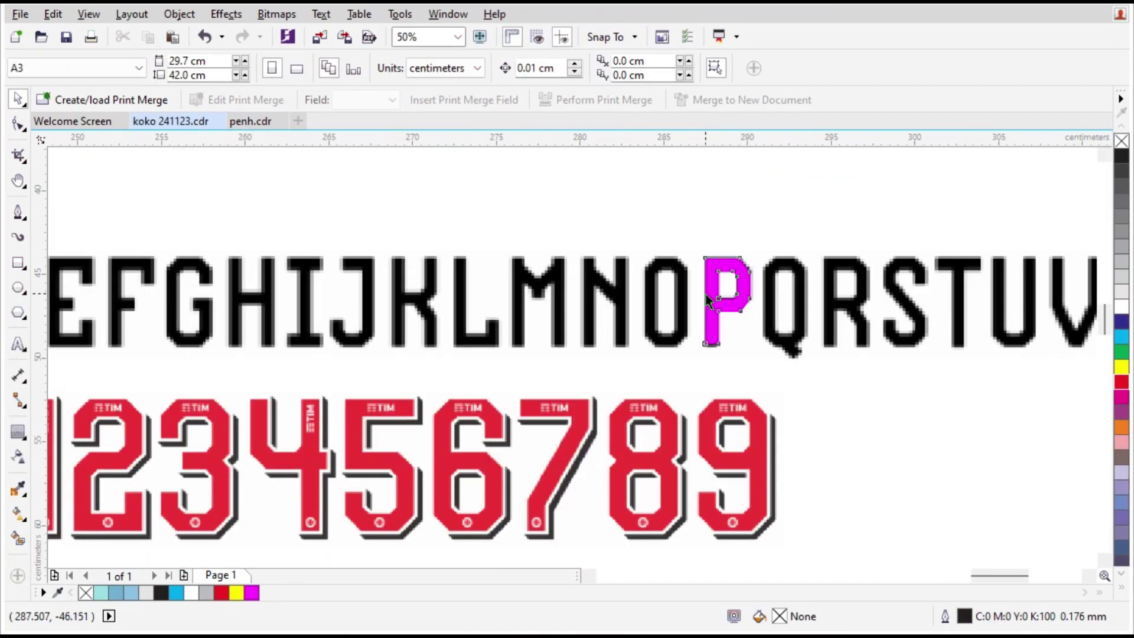
left_click(741, 300)
scroll(299, 222, "up", 2)
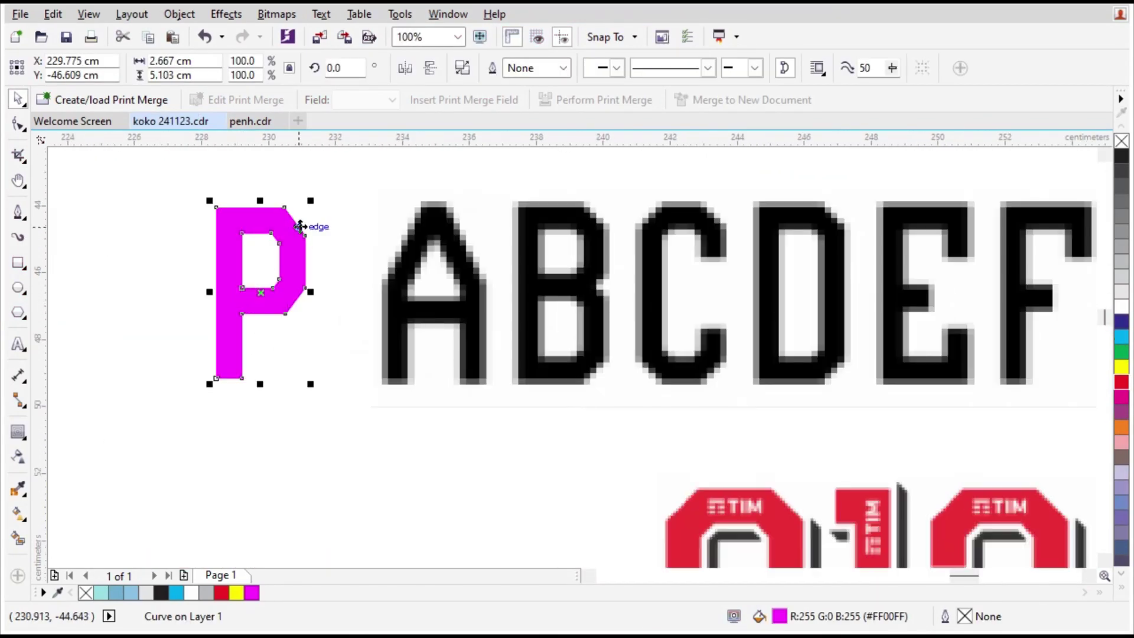
scroll(299, 216, "up", 1)
left_click_drag(277, 227, 631, 257)
Draw a 2.667 x 5.103 cm rectangle around the P's extents and move the P off the A to its left side.
key("F6")
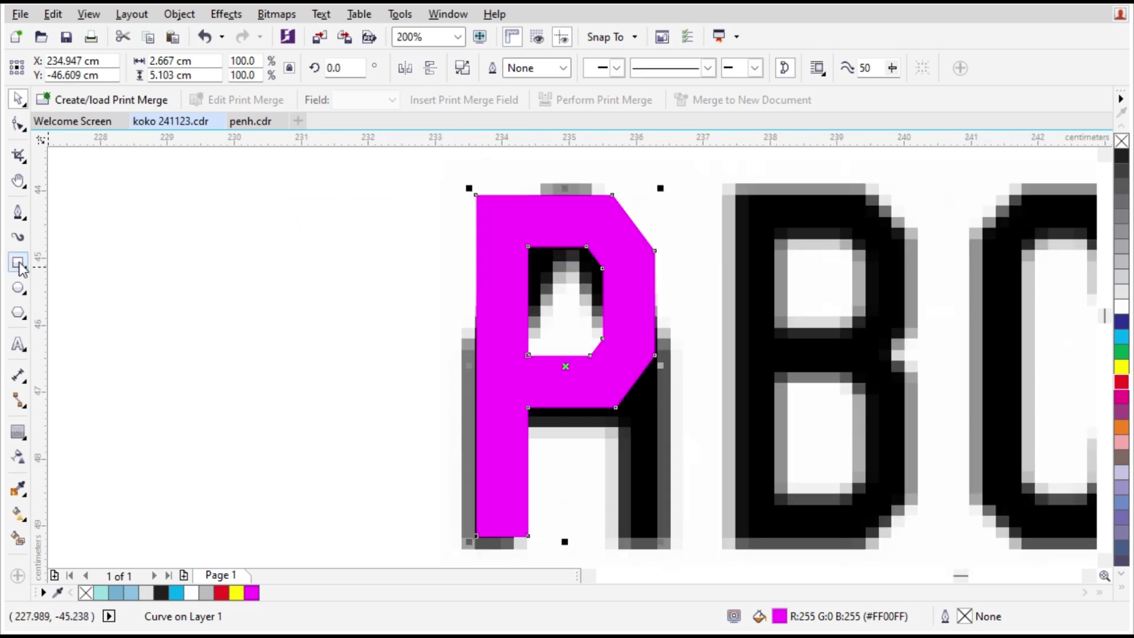
left_click_drag(476, 195, 655, 296)
key("space")
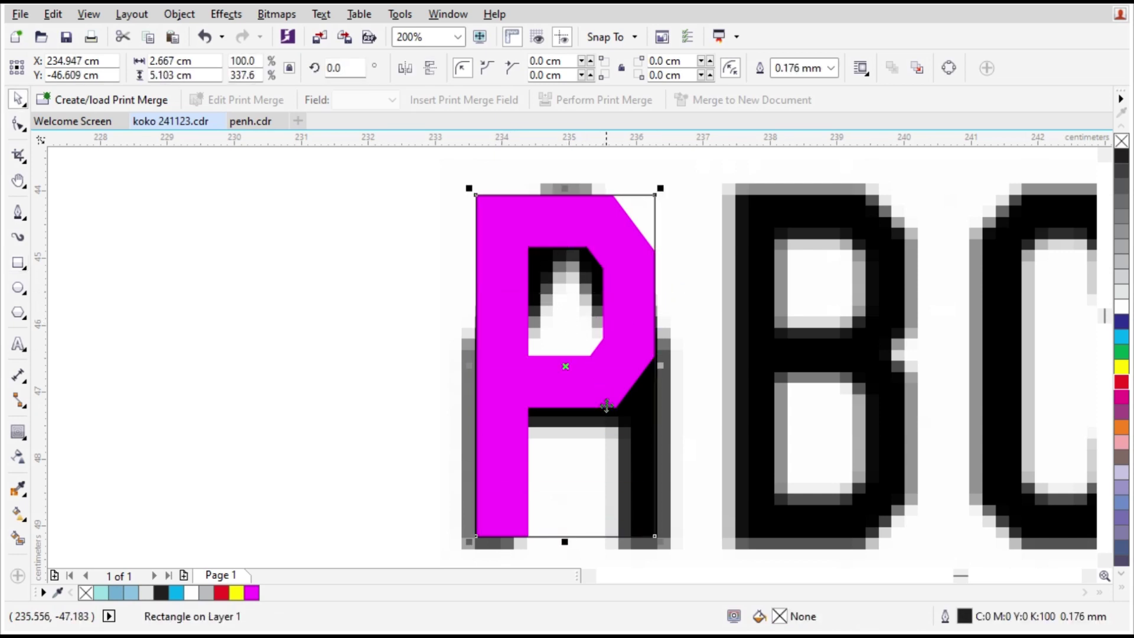
left_click_drag(611, 415, 368, 405)
key("Escape")
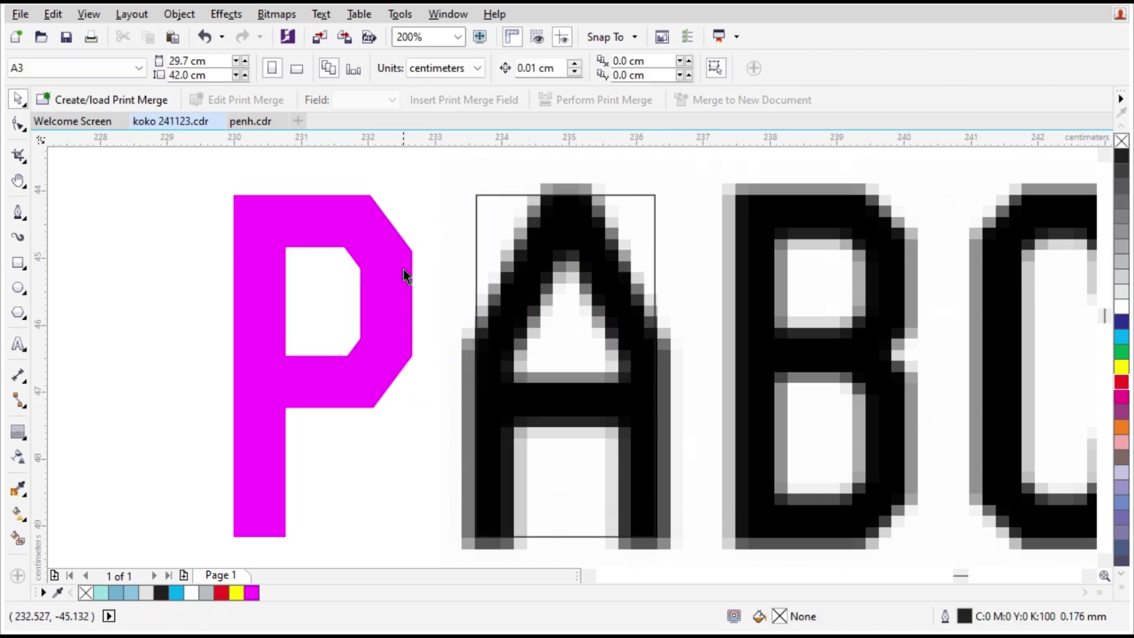
Place a long diagonal guide line over the A and rotate it to 349.177° along the letter's right outer slope.
scroll(405, 280, "down", 2)
scroll(505, 274, "up", 2)
key("F10")
key("space")
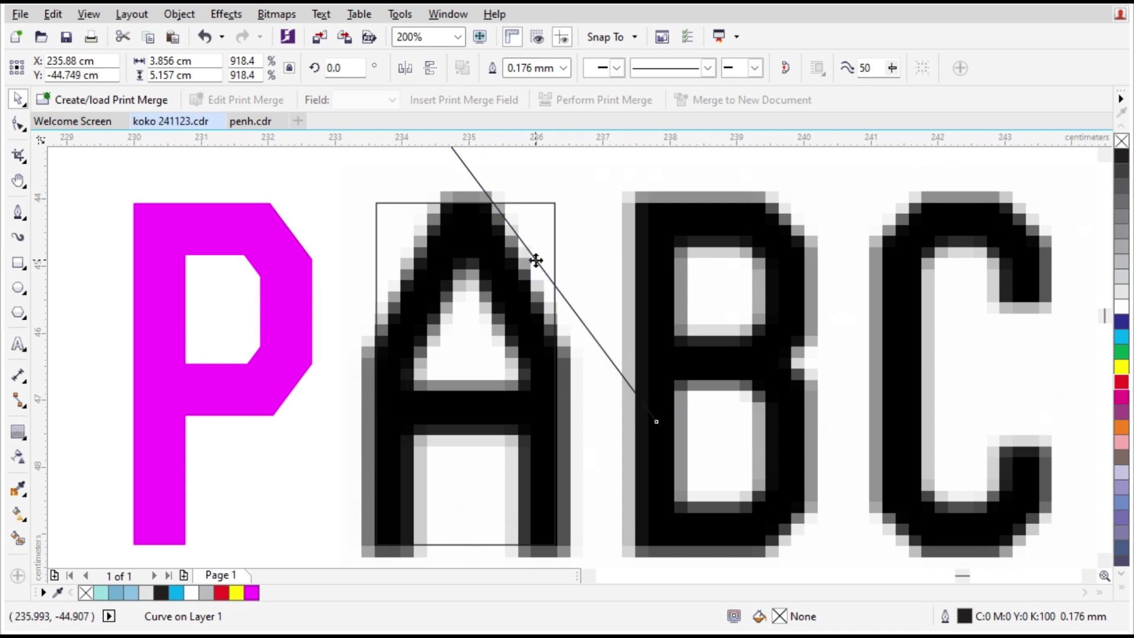
left_click_drag(635, 469, 635, 469)
left_click(538, 266)
scroll(537, 266, "up", 1)
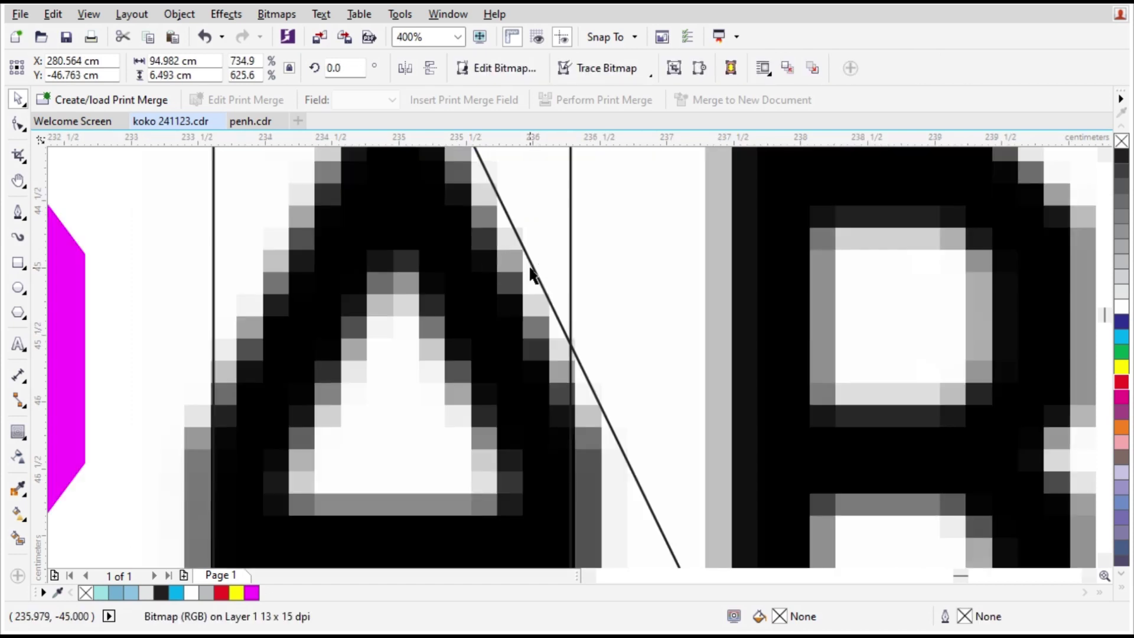
left_click_drag(532, 271, 507, 289)
scroll(642, 264, "down", 1)
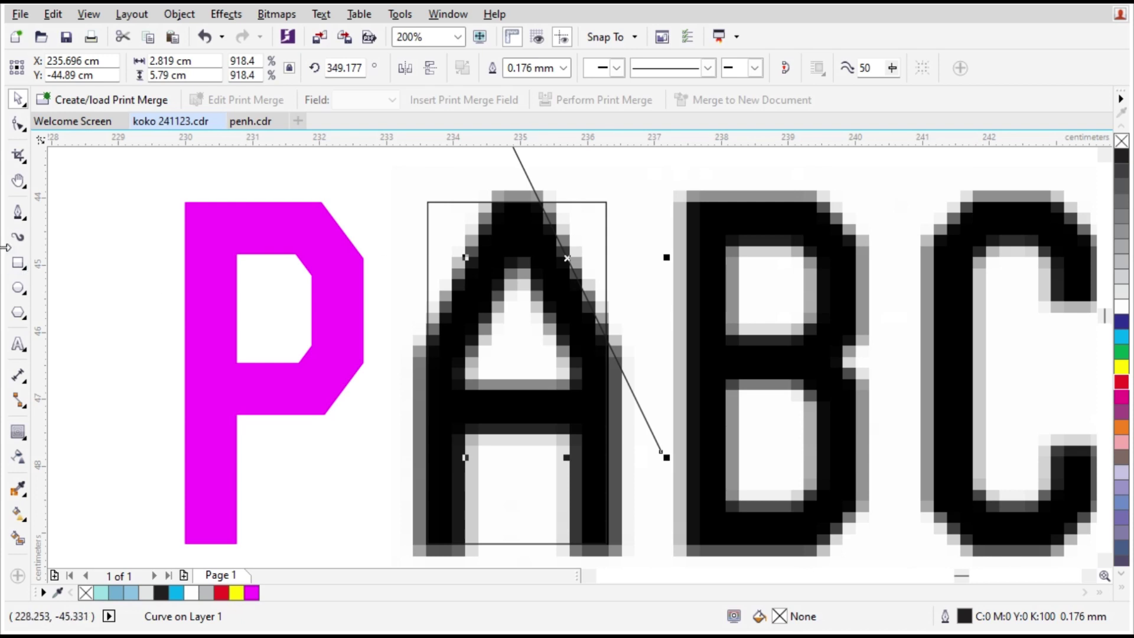
Draw a rectangle as wide as the P's stem, rotate it to 22.006° and move it onto the A's right diagonal.
left_click(17, 263)
left_click_drag(185, 285, 236, 457)
key("space")
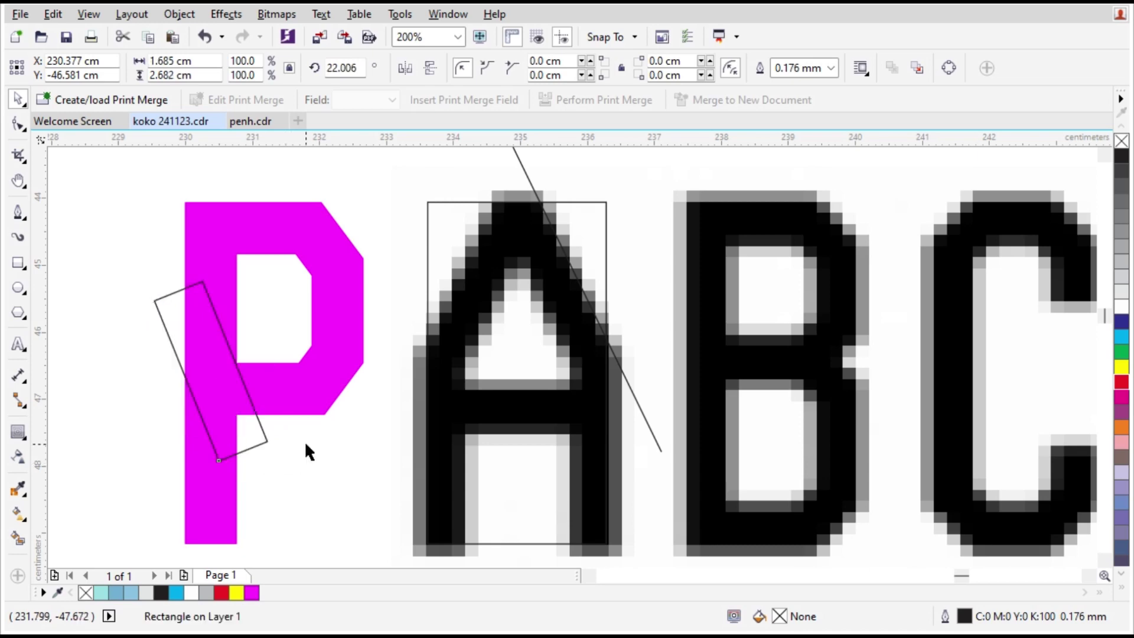
left_click(305, 444)
left_click_drag(218, 338, 574, 276)
Rotate and reposition the tilted rectangle so its outer edge lies along the diagonal guide line.
scroll(572, 358, "up", 1)
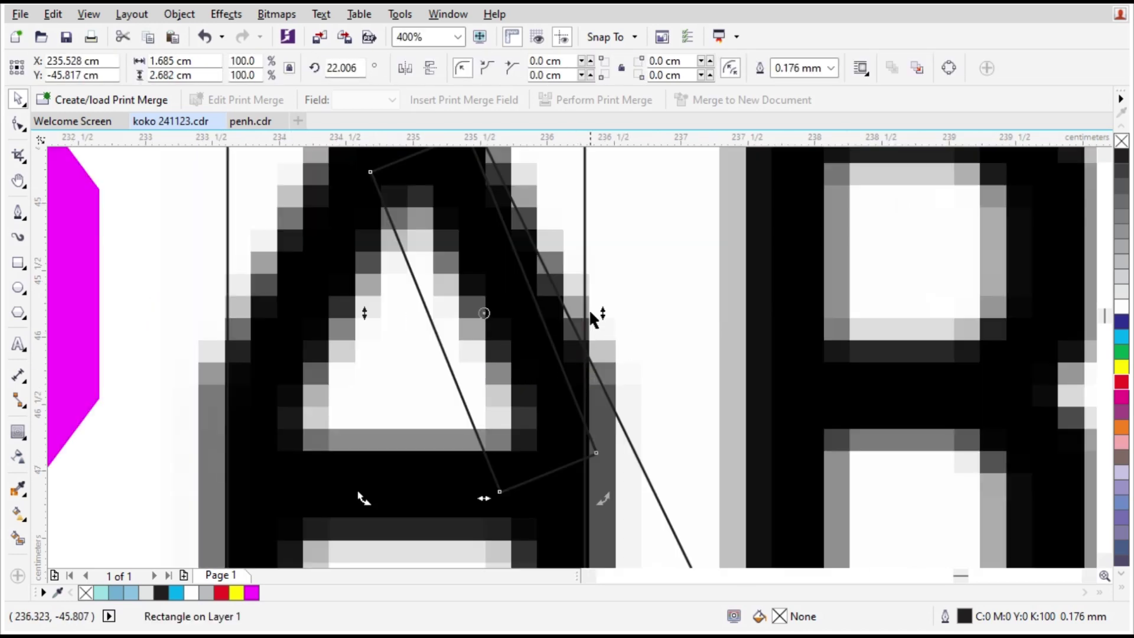
left_click(549, 275)
left_click_drag(627, 502, 626, 508)
left_click(531, 358)
left_click(571, 294)
left_click(527, 288)
left_click_drag(602, 448, 618, 428)
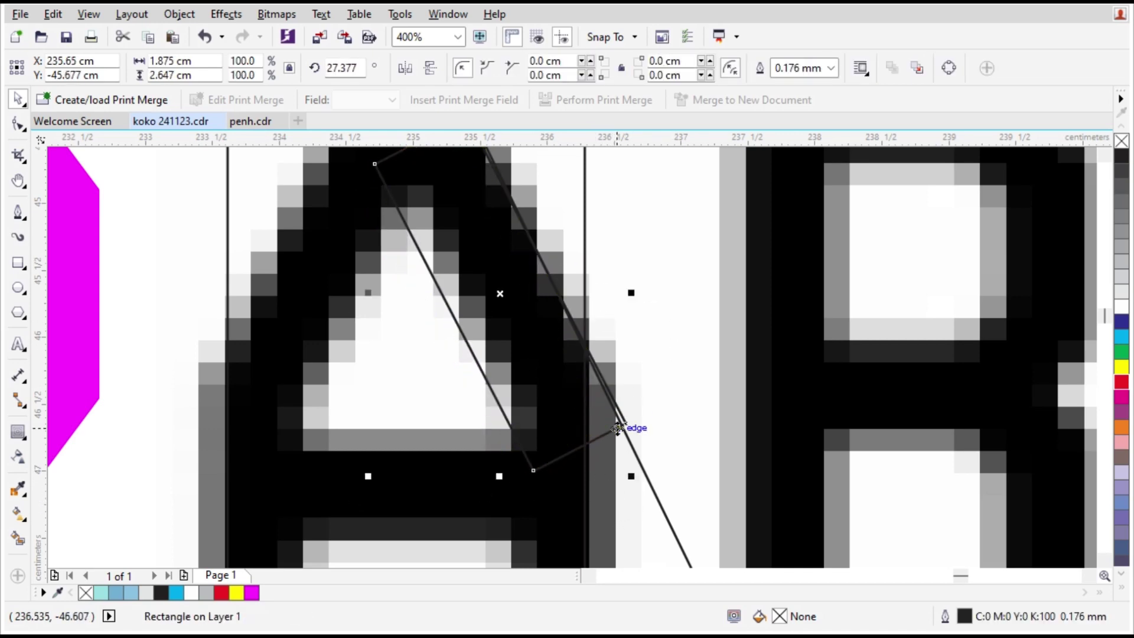
scroll(629, 475, "up", 2)
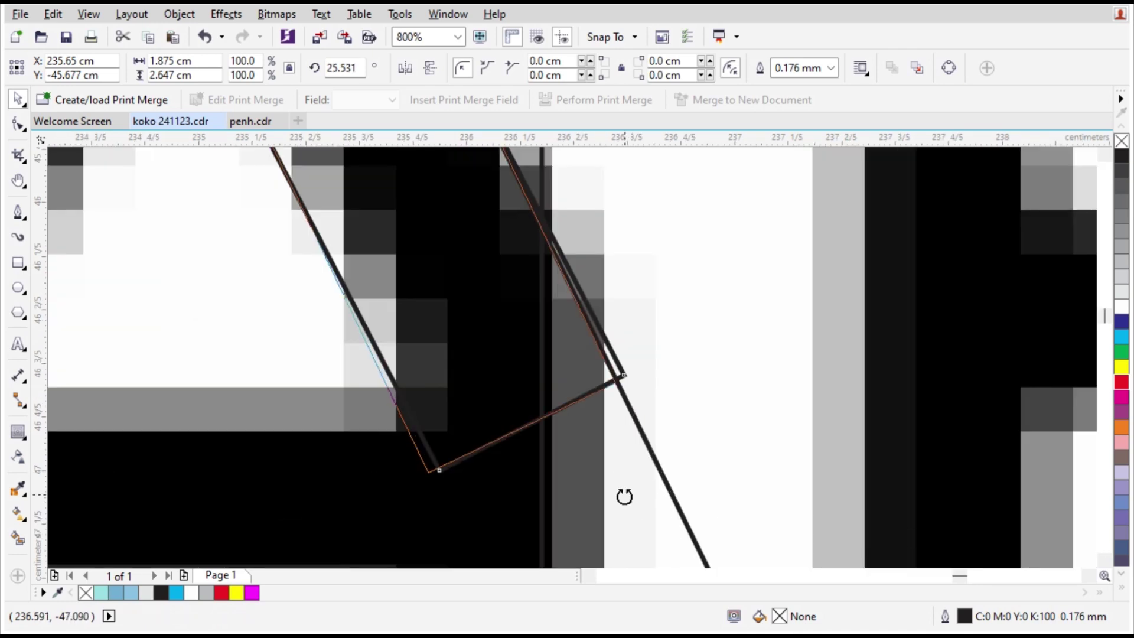
left_click_drag(624, 497, 624, 497)
scroll(633, 390, "down", 1)
Duplicate the guide line onto the tilted rectangle's inner edge and delete the tilted rectangle.
left_click(640, 402)
double_click(641, 412)
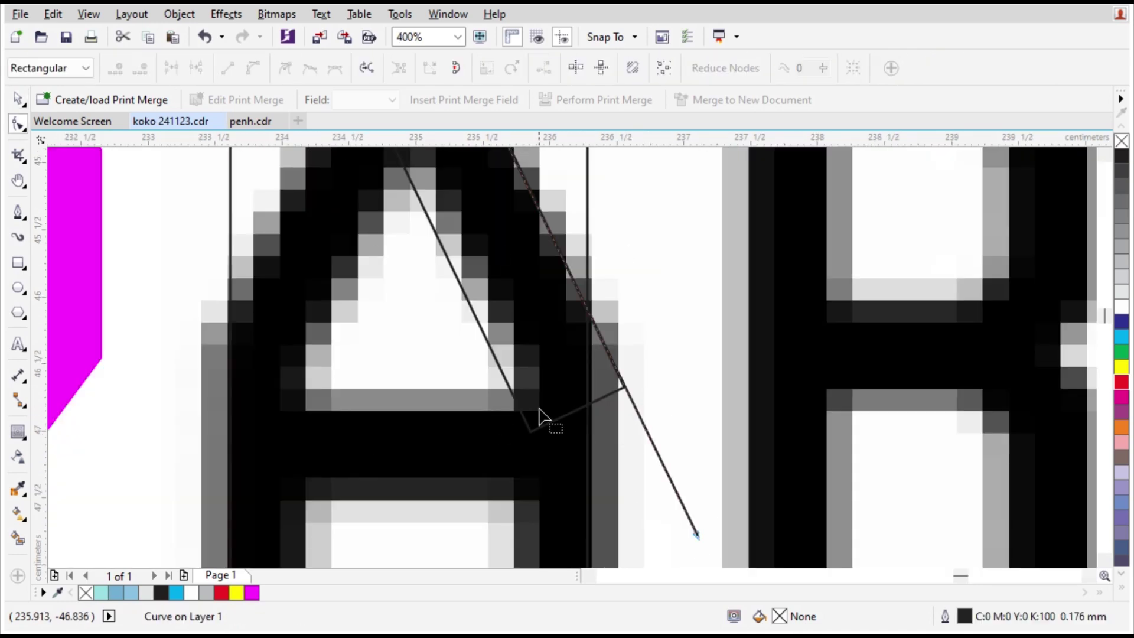
key("space")
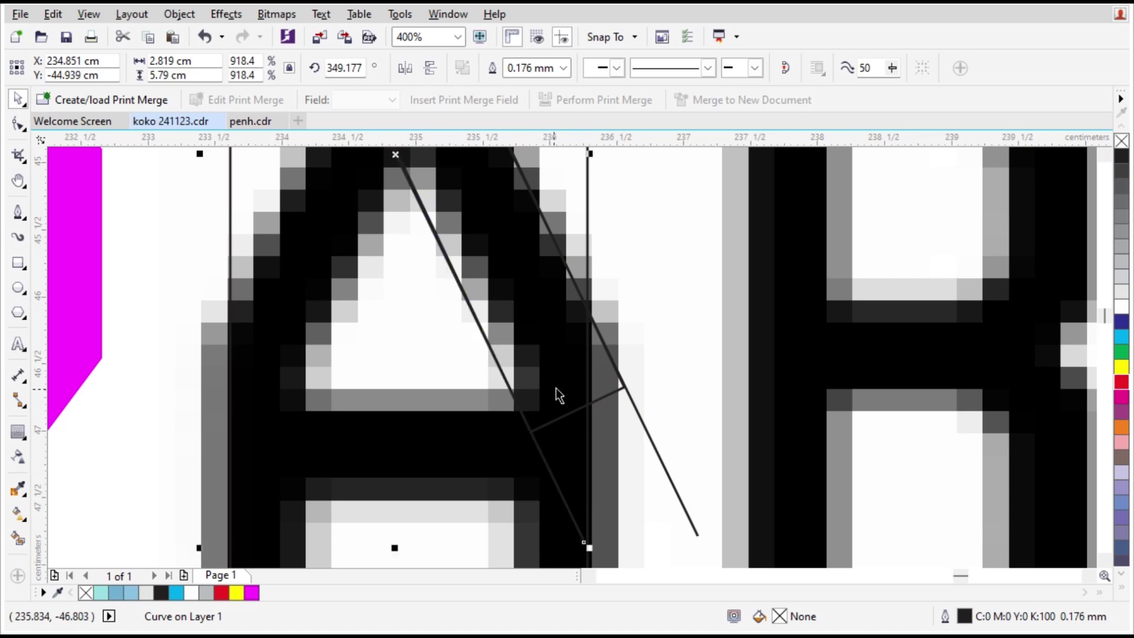
scroll(555, 388, "down", 2)
left_click(565, 385)
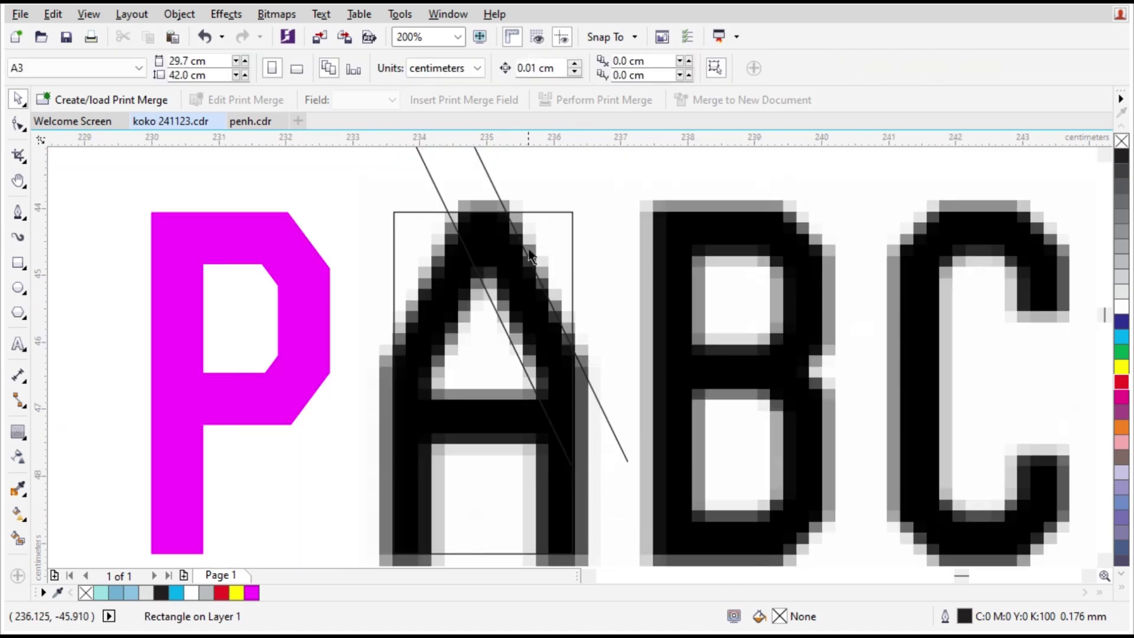
Fill the band between the guide lines with magenta, mirror a copy of it and left-align the copy with the frame rectangle.
left_click(491, 181)
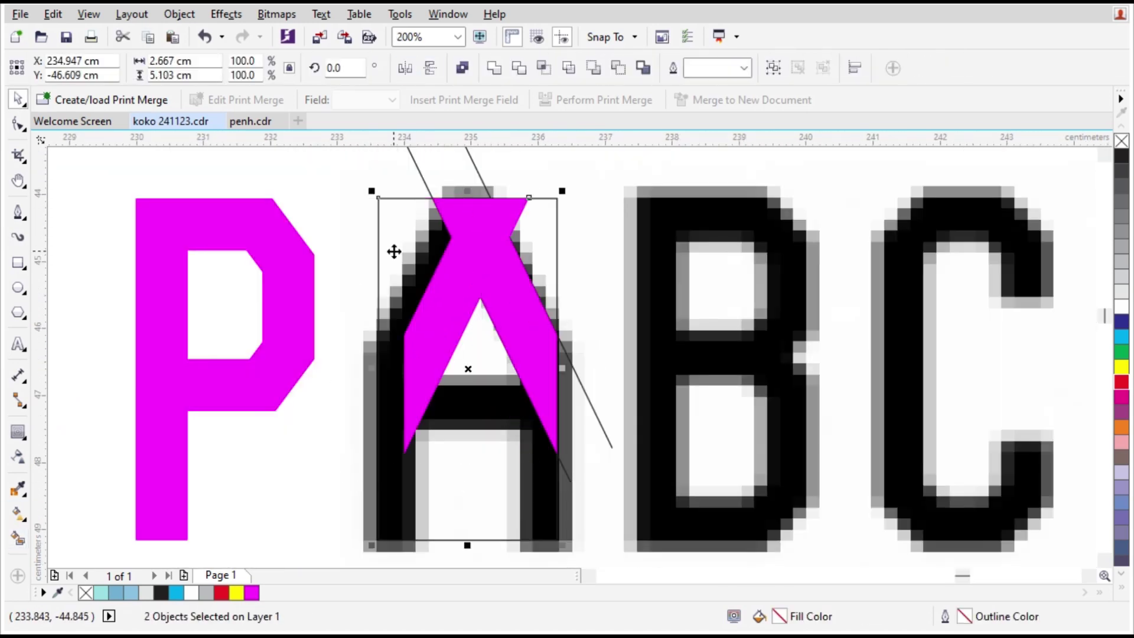
key("l")
Delete the protruding top-corner node from each of the A's two magenta diagonals.
scroll(442, 192, "up", 1)
double_click(443, 204)
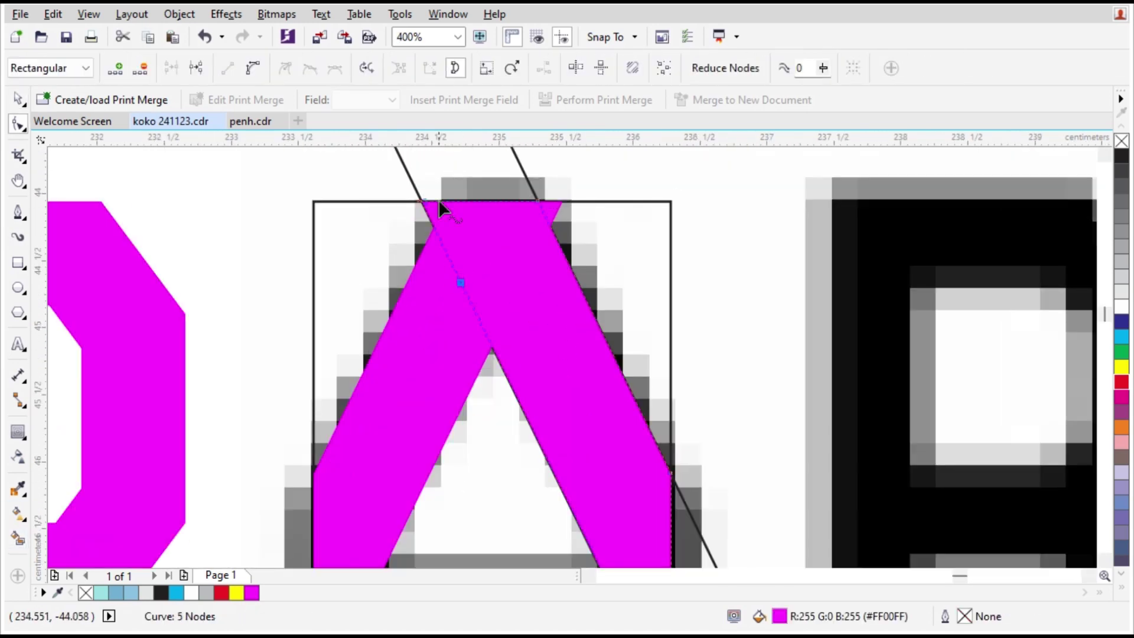
double_click(423, 202)
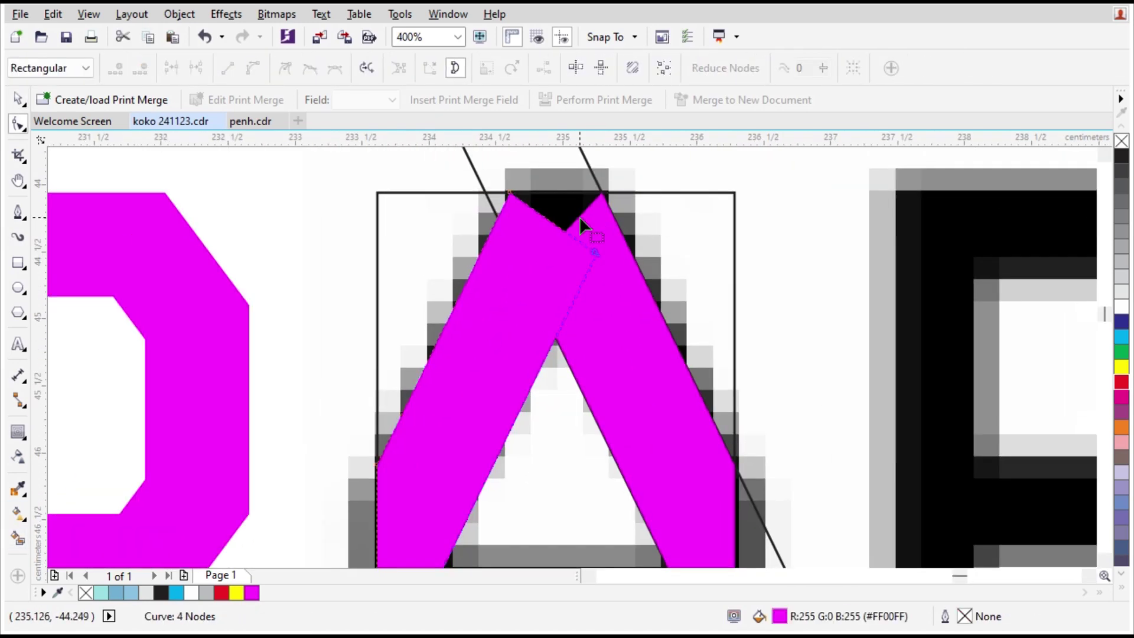
scroll(594, 204, "up", 1)
Draw a rectangle as wide as the P's stem and place it on the A's left leg.
key("F6")
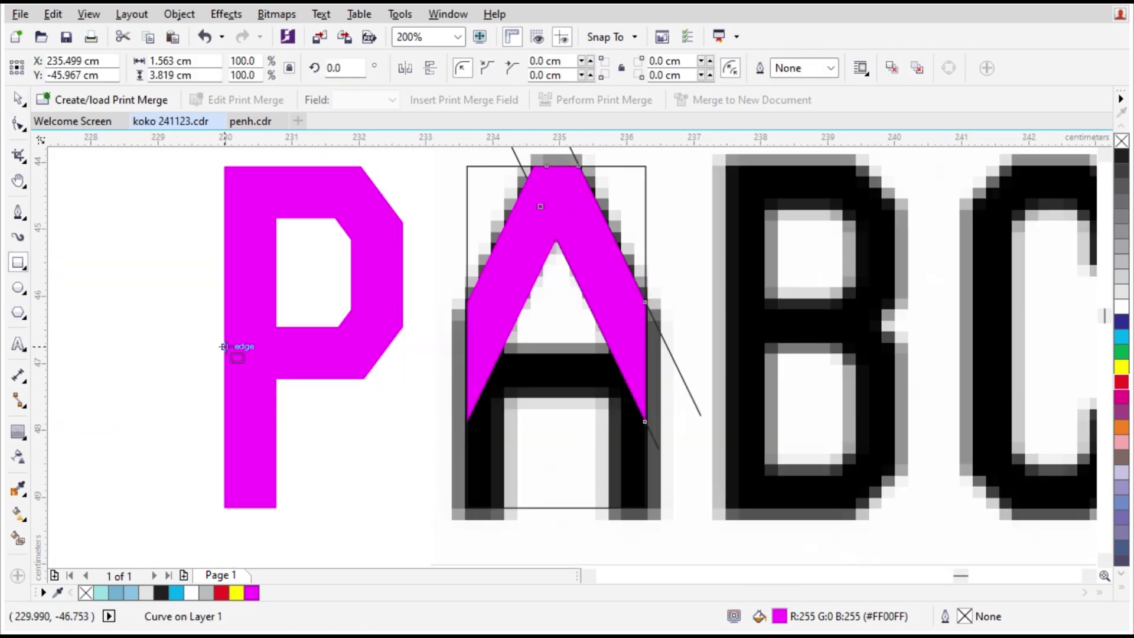
left_click_drag(224, 347, 277, 451)
key("space")
left_click_drag(254, 346, 493, 300)
left_click_drag(652, 293, 721, 407)
Complete the A's straight legs and crossbar and weld its magenta pieces together.
scroll(635, 211, "down", 1)
left_click_drag(637, 212, 397, 212)
left_click_drag(537, 171, 656, 378)
left_click(495, 69)
Shape the B's bowls from a copy of the P's bowl by moving its nodes to fit the bitmap.
scroll(623, 148, "up", 1)
left_click(258, 254)
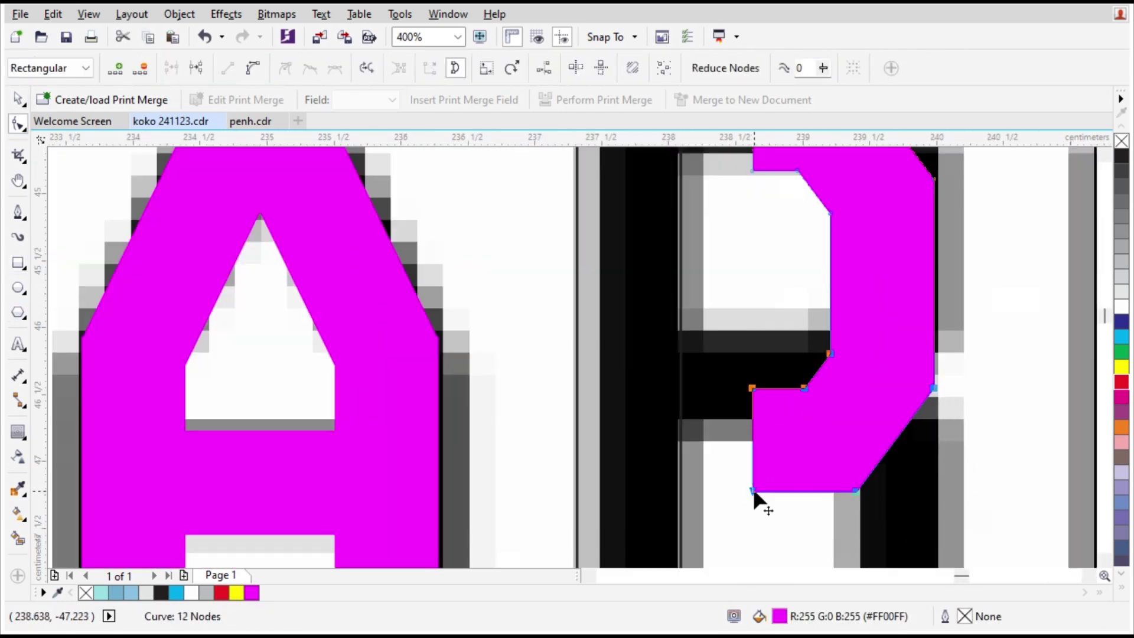
scroll(717, 397, "down", 2)
scroll(583, 413, "up", 2)
scroll(657, 294, "down", 2)
key("space")
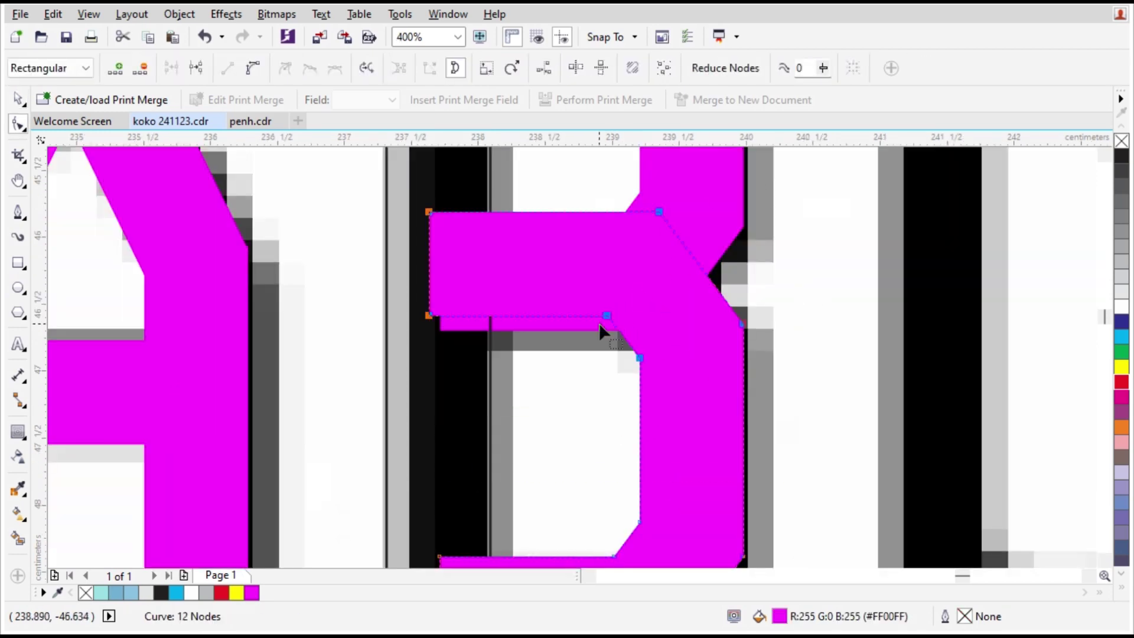
scroll(599, 323, "down", 4)
scroll(572, 357, "up", 2)
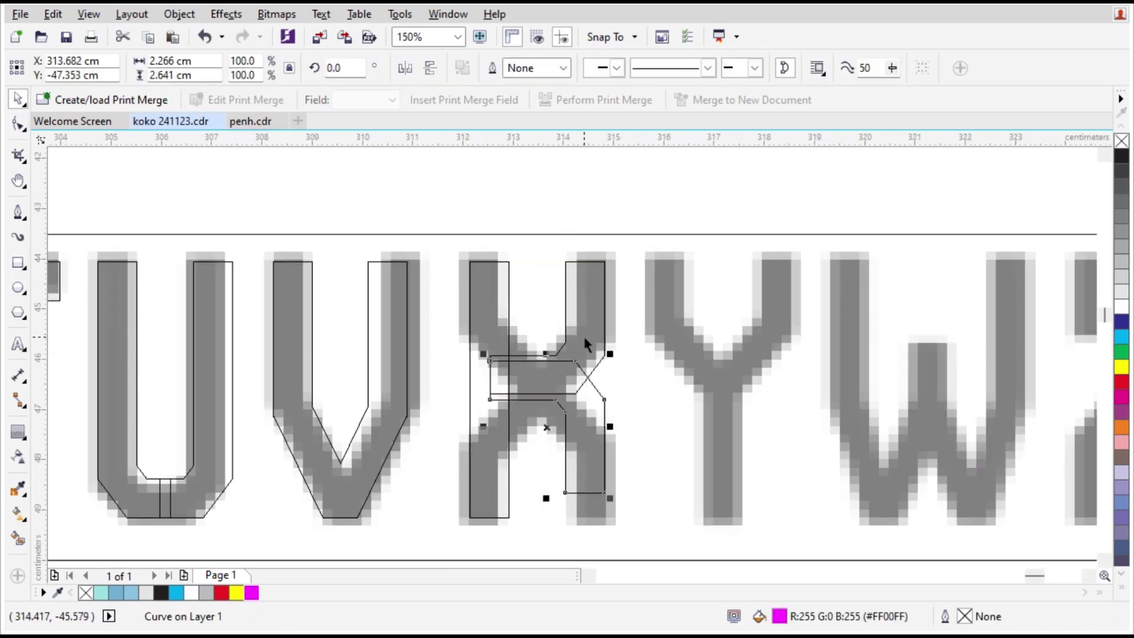
Move the X's lower right arm outline down about 0.5 cm and select the upper right arm's nodes for reshaping.
left_click_drag(552, 400, 553, 427)
scroll(553, 428, "up", 1)
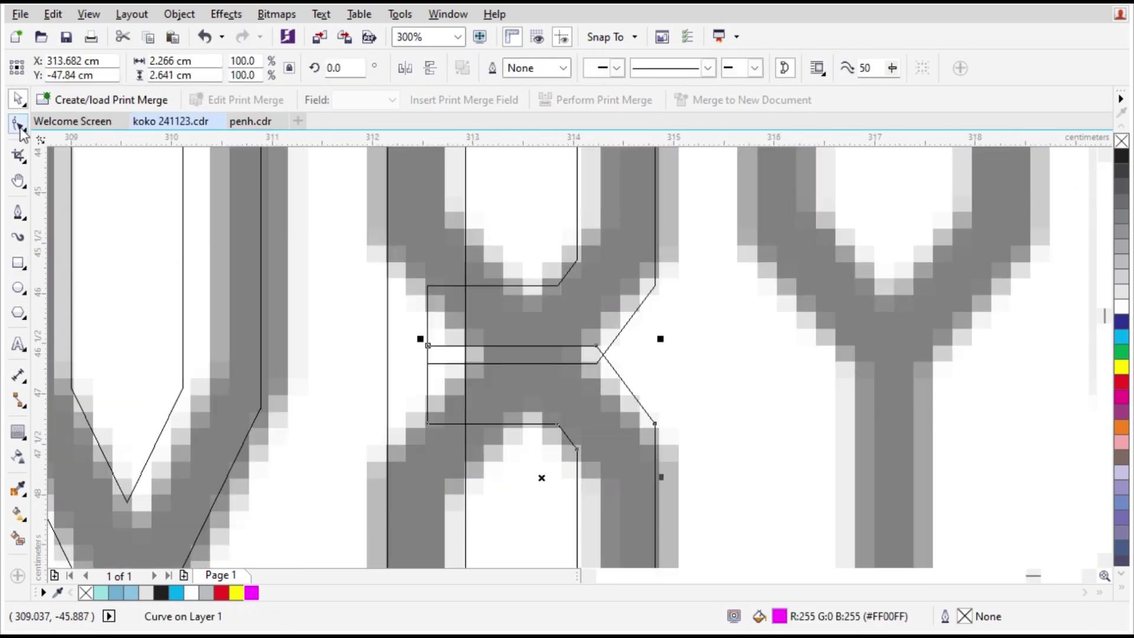
left_click(18, 124)
left_click(656, 286)
left_click_drag(706, 215, 372, 398)
scroll(587, 309, "up", 1)
left_click(623, 383)
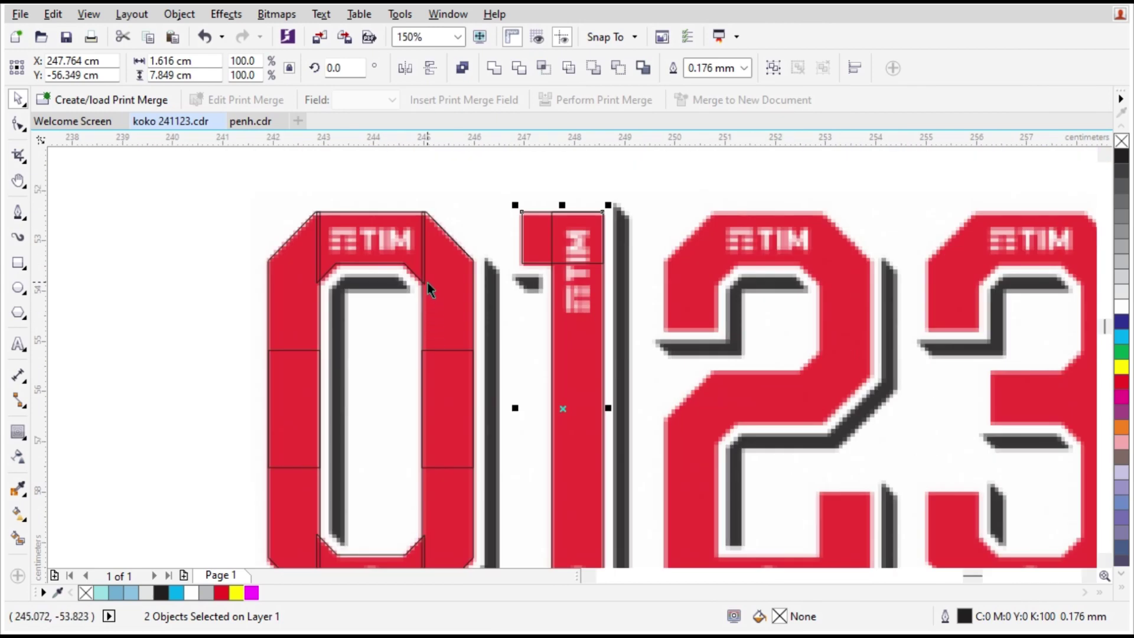
Copy the 0's three upper outline shapes onto the top half of the 2.
left_click(369, 249)
left_click_drag(289, 313, 687, 316)
right_click(686, 316)
scroll(686, 316, "down", 1)
scroll(768, 413, "up", 1)
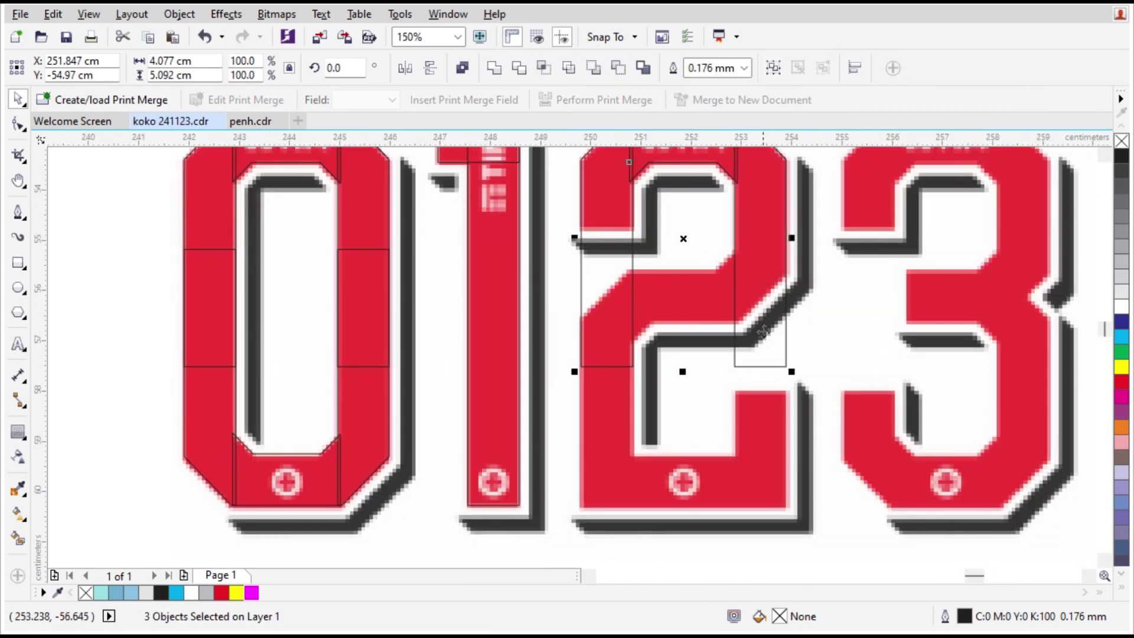
left_click(812, 345)
scroll(651, 328, "down", 1)
scroll(672, 254, "up", 1)
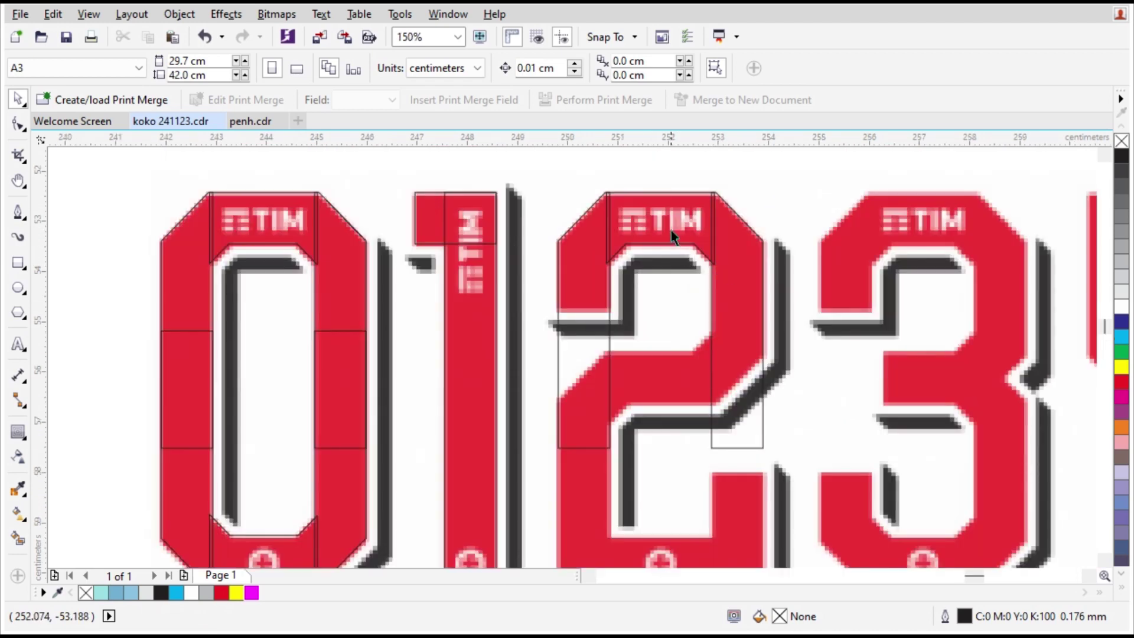
Weld the 2's top bar and upper right stroke into one shape.
left_click(726, 257)
left_click(668, 219, "shift")
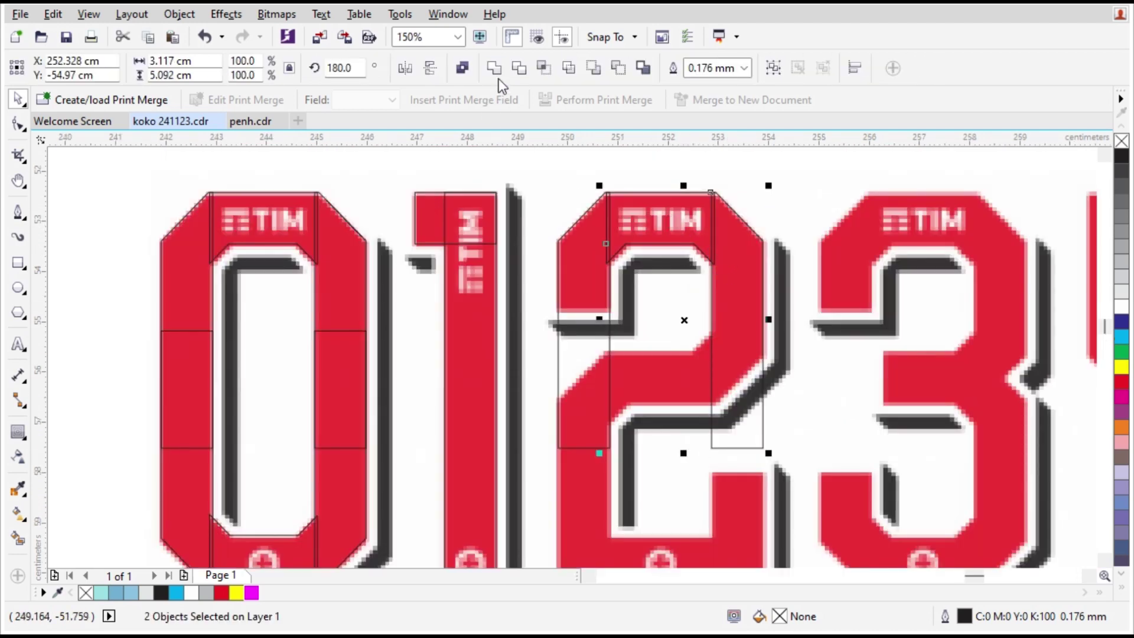
left_click(496, 73)
Delete the extra nodes beside the top right corner of the 2's welded outline.
scroll(719, 184, "up", 4)
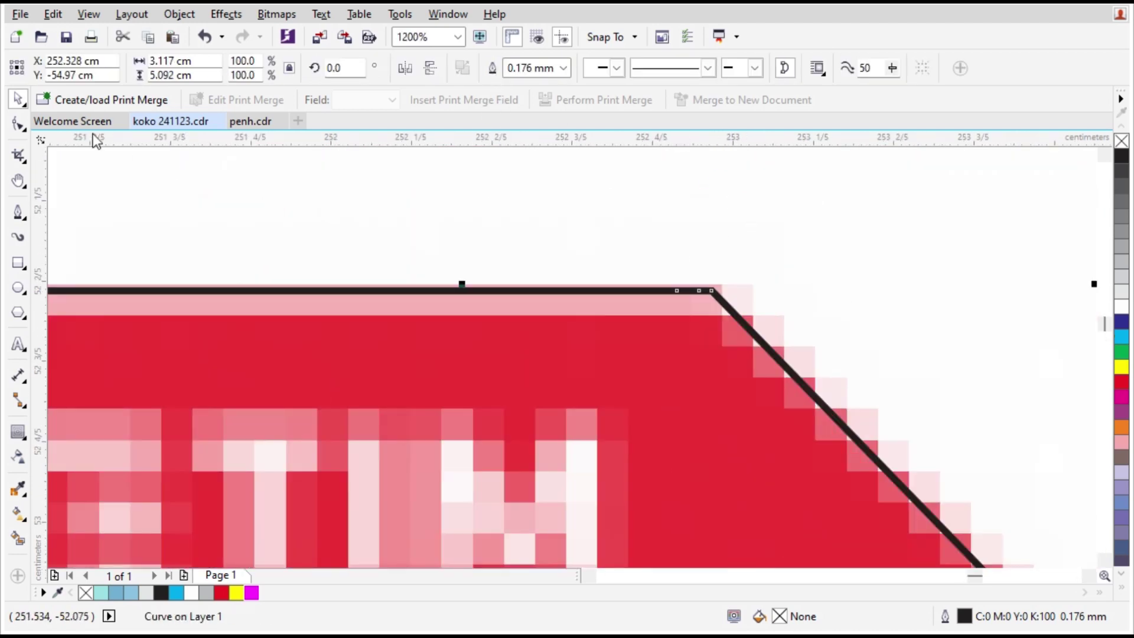
left_click(16, 127)
left_click_drag(385, 211, 785, 341)
left_click_drag(699, 359, 702, 359)
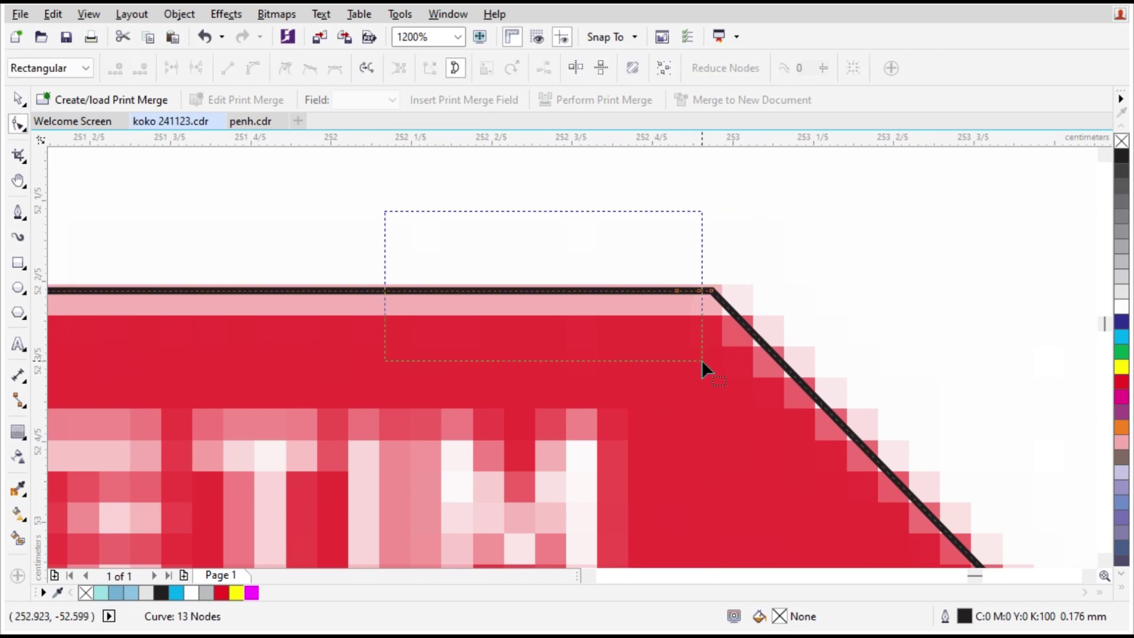
scroll(640, 210, "down", 3)
key("space")
Draw a rectangle over the 2's upper right corner and intersect it with the welded outline to get a separate corner piece.
left_click(18, 263)
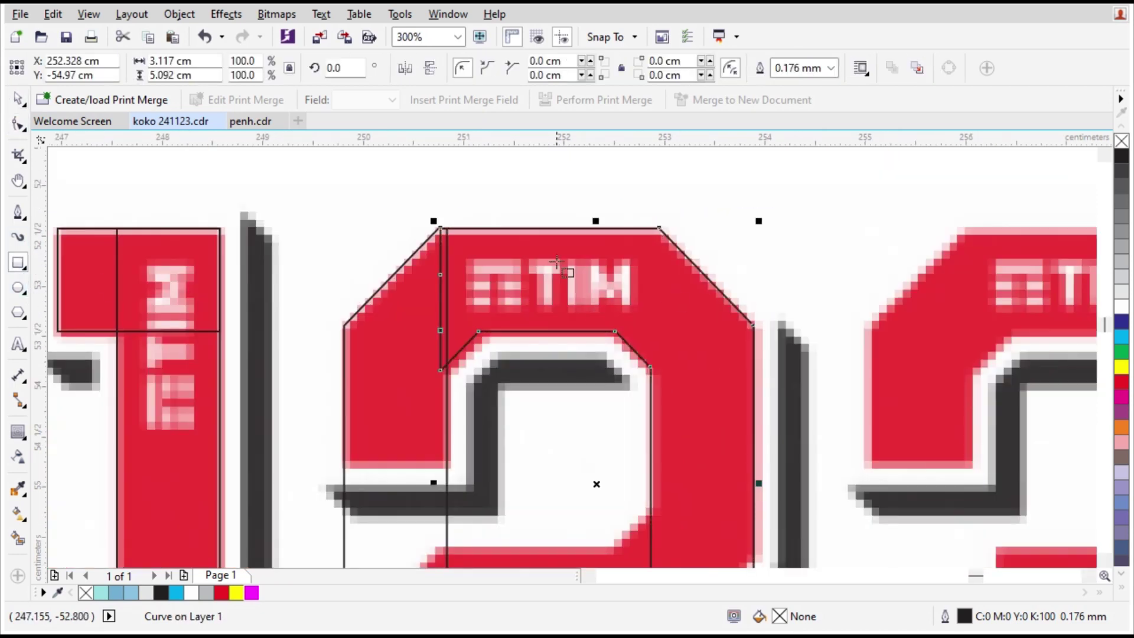
left_click_drag(525, 203, 801, 436)
key("space")
left_click(721, 460, "shift")
left_click(544, 68)
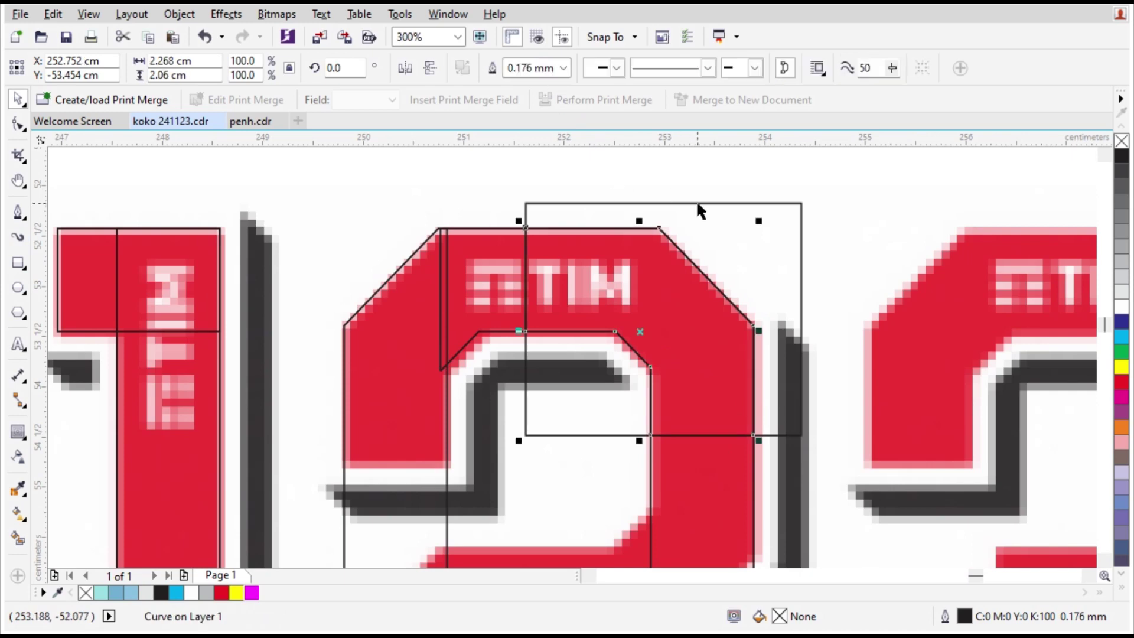
key("Escape")
Move the corner piece down to the 2's lower right bend and mirror it vertically.
scroll(696, 200, "down", 1)
key("F6")
key("space")
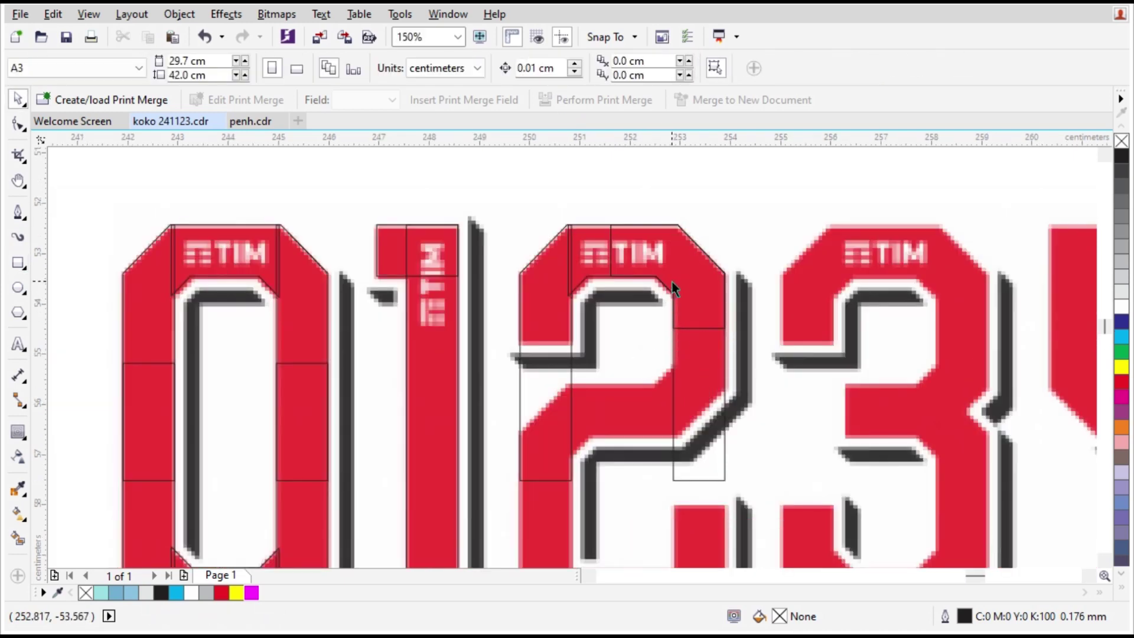
left_click(683, 364)
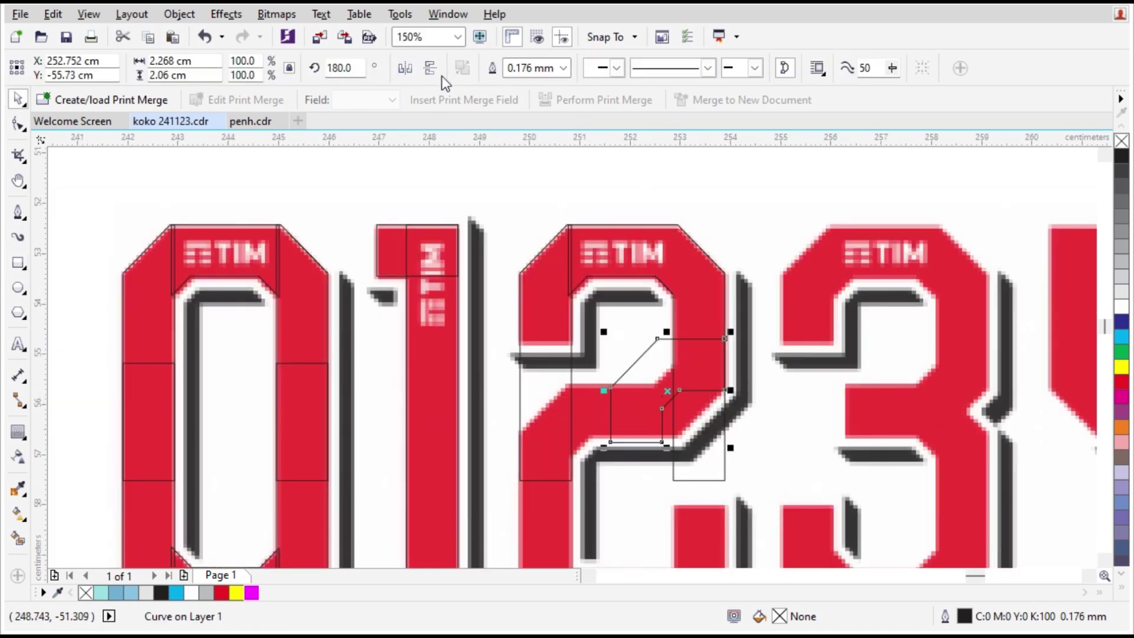
scroll(652, 335, "up", 2)
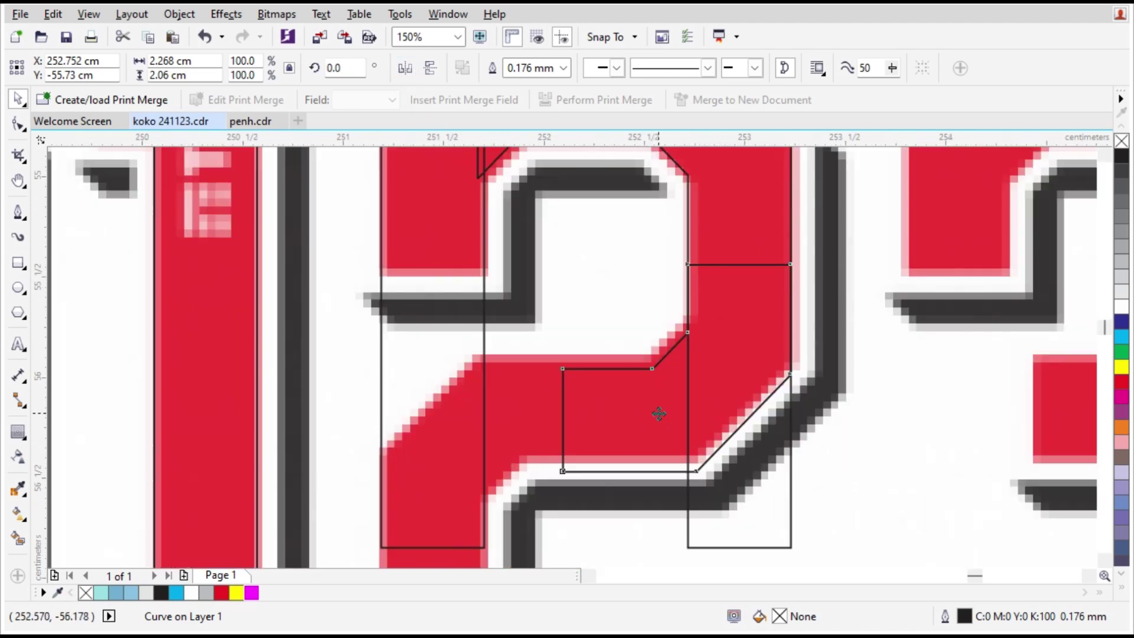
Trim the 2's right stroke below the bend with a temporary rectangle, and delete the rectangle.
key("F6")
left_click_drag(790, 296, 615, 519)
key("space")
left_click(705, 155, "shift")
left_click(519, 68)
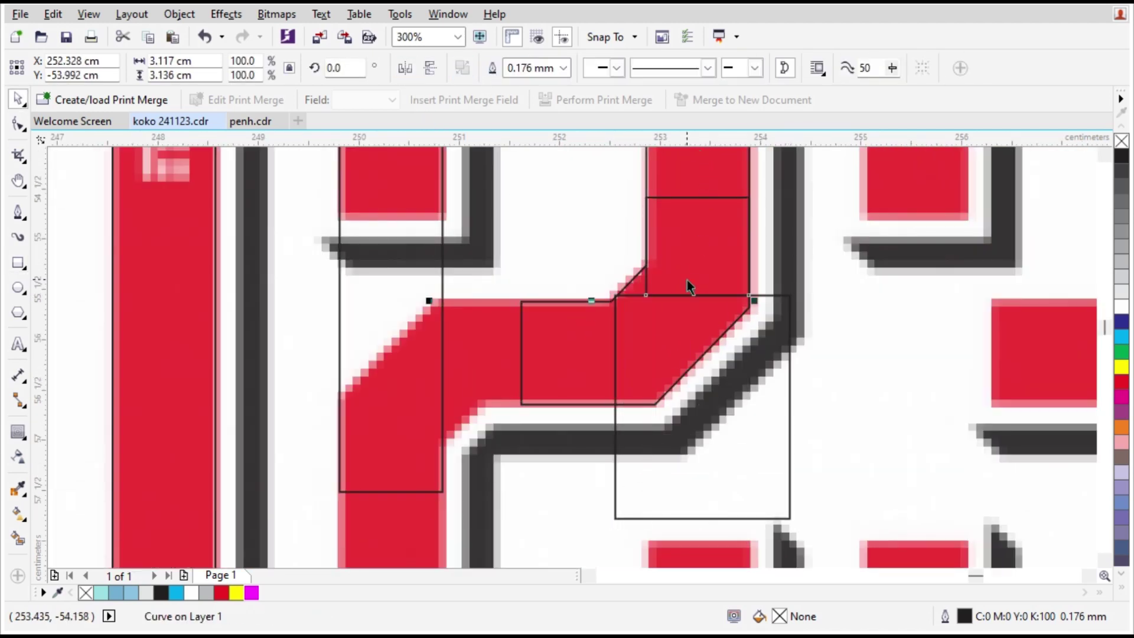
left_click(687, 295)
key("Delete")
Trim the 2's left stroke below its upper terminal with a temporary rectangle, and delete the rectangle.
scroll(585, 319, "down", 2)
mouse_move(541, 264)
left_mouse_down()
mouse_move(445, 387)
mouse_move(439, 421)
left_mouse_up()
key("space")
scroll(520, 260, "up", 1)
left_click(508, 253, "shift")
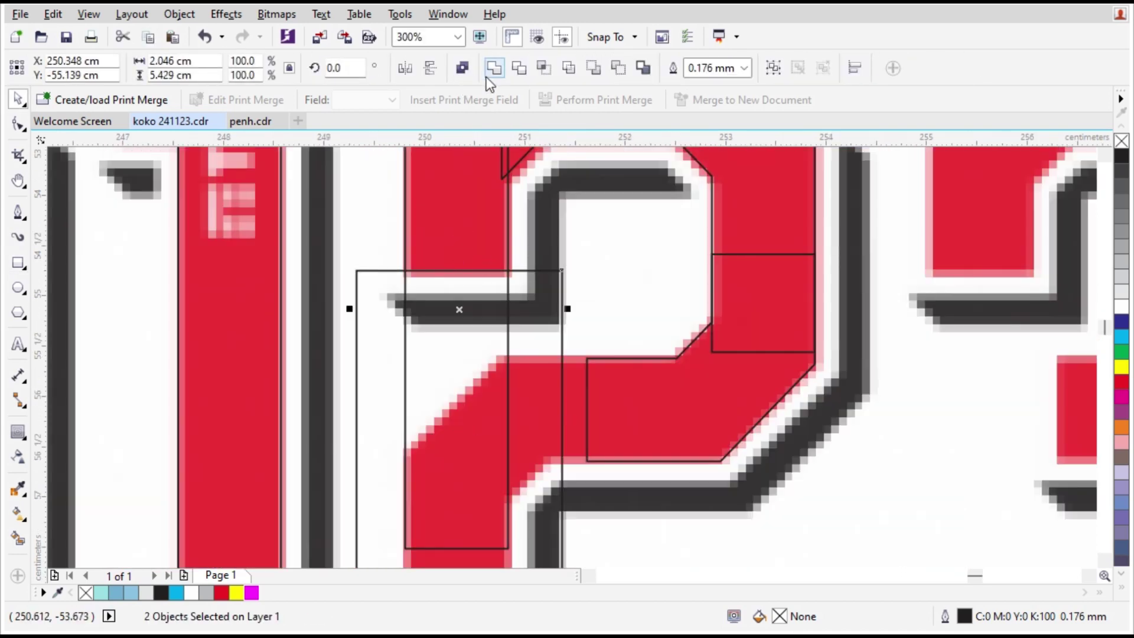
left_click(519, 68)
left_click(538, 271)
key("Delete")
Copy the bend piece to the 2's lower left bend, mirroring it horizontally and vertically.
scroll(528, 381, "down", 1)
key("F6")
left_click_drag(648, 289, 651, 339)
left_click(404, 67)
left_click(430, 67)
scroll(648, 312, "up", 3)
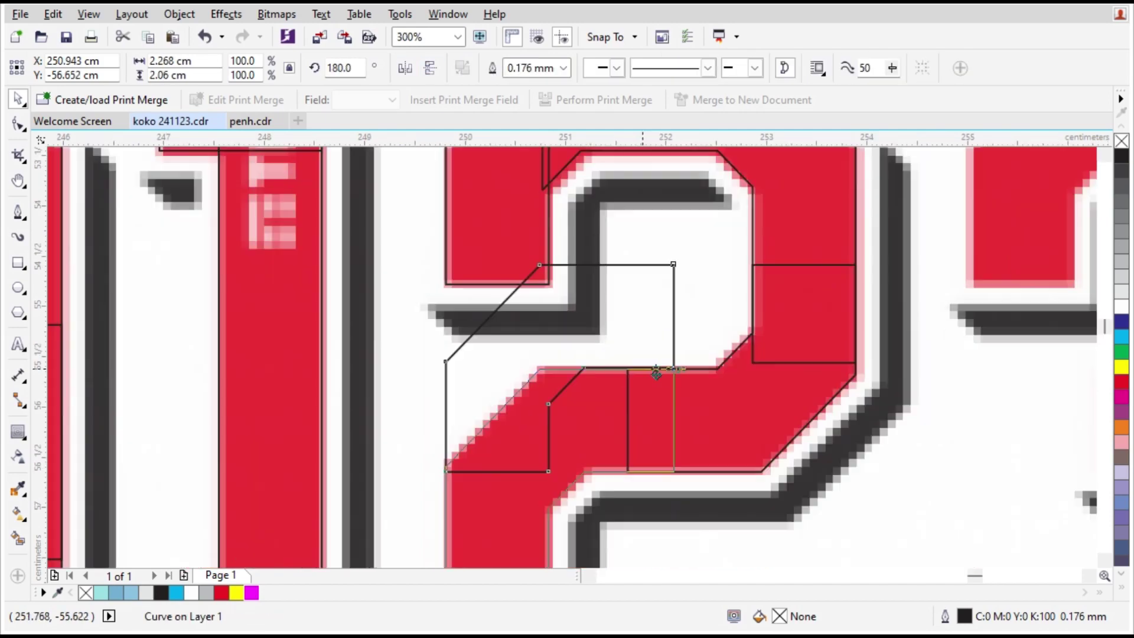
Add a rectangle for the 2's base, bottom-align it with the 1's stem and stretch it across the base.
scroll(455, 357, "down", 5)
left_click(418, 397)
left_click(435, 401, "shift")
scroll(431, 401, "up", 2)
key("b")
left_click_drag(526, 429, 650, 428)
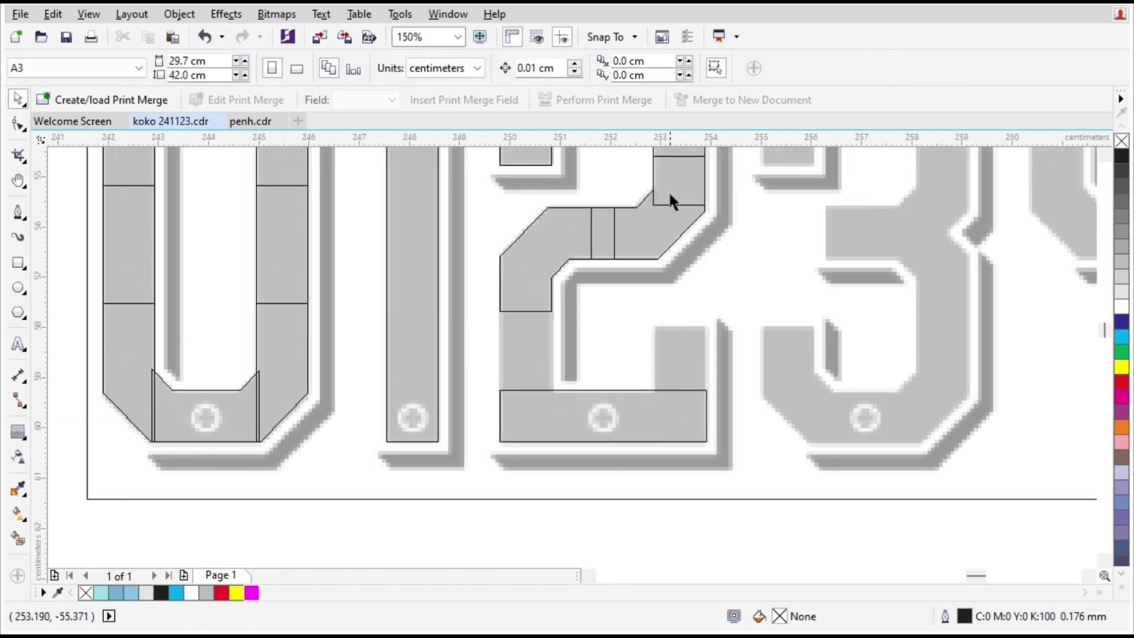
Place an upright rectangle 1.024 cm wide on the 2's lower right serif, aligned with the right end of the base.
left_click_drag(670, 194, 547, 435)
left_click(590, 319, "shift")
key("r")
left_click_drag(432, 216, 488, 329)
scroll(487, 329, "down", 1)
left_click(523, 409, "shift")
left_click(511, 384)
scroll(461, 373, "up", 1)
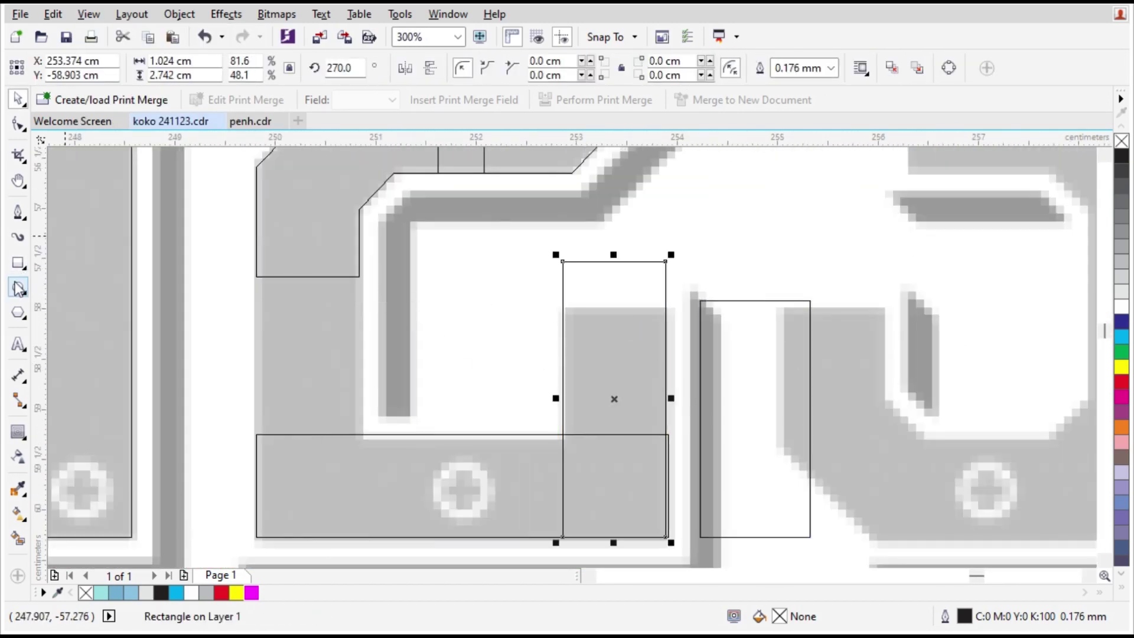
Shorten the serif rectangle to the bitmap's height and extend the 2's lower left stroke down into the base.
left_click_drag(612, 255, 613, 297)
scroll(689, 413, "down", 2)
left_click(524, 354)
left_click_drag(614, 254, 496, 485)
scroll(705, 322, "up", 1)
Copy the 2's outline shapes onto the 3 and delete the copied lower left stroke.
left_click_drag(431, 261, 699, 261)
right_click(698, 261)
scroll(699, 262, "down", 1)
scroll(769, 351, "up", 1)
left_click(605, 331)
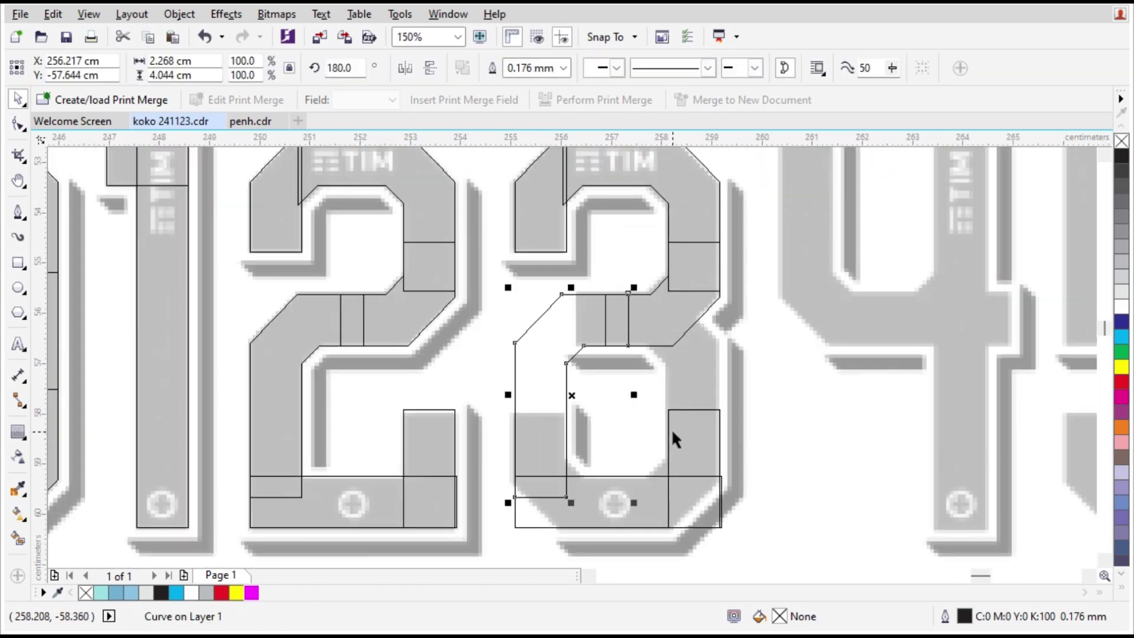
key("Delete")
Copy the serif rectangle to the 3's lower left terminal and place a flipped copy of its top arch at the bottom.
left_click_drag(670, 438, 517, 437)
left_click_drag(596, 184, 596, 386)
left_click_drag(586, 463, 539, 498)
Draw a rectangle above the 3's lower left terminal and use it to trim the bottom arch.
left_click(23, 262)
left_click_drag(440, 353, 575, 410)
left_click(584, 475, "shift")
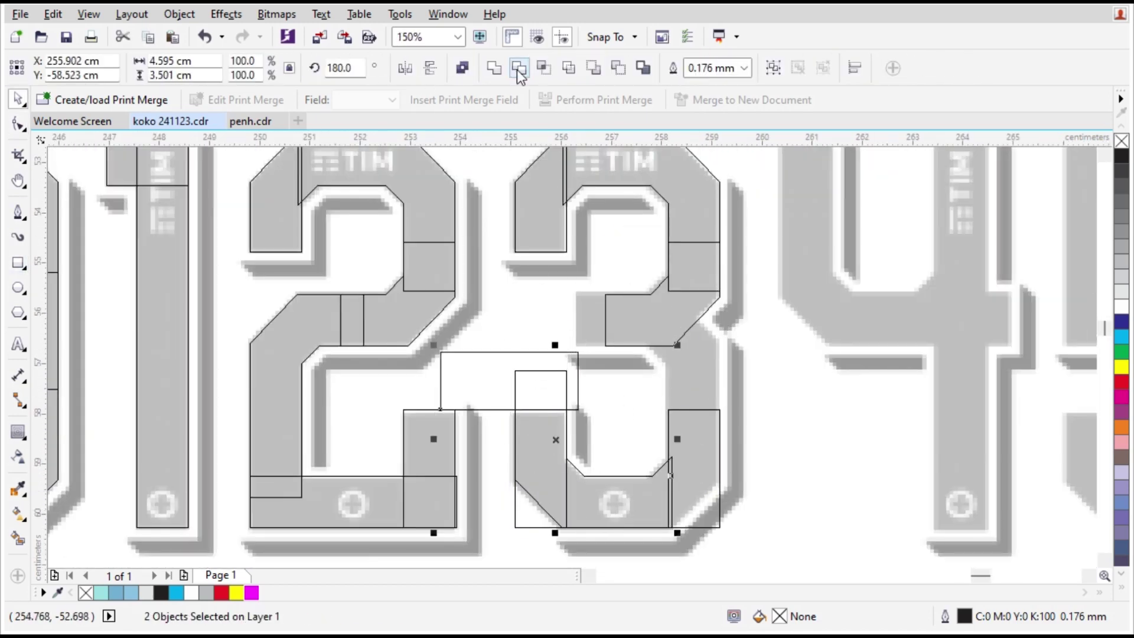
left_click(518, 69)
Cut the 3's bottom arch with a second rectangle to shape its lower right bend.
scroll(614, 448, "up", 1)
left_click_drag(666, 318, 549, 318)
left_click_drag(455, 225, 658, 534)
left_click(519, 70)
Copy the lower right bend up to the 3's waist, mirror it vertically and fit it below the middle bar.
scroll(823, 456, "down", 1)
left_click_drag(790, 378, 790, 311)
scroll(790, 311, "up", 1)
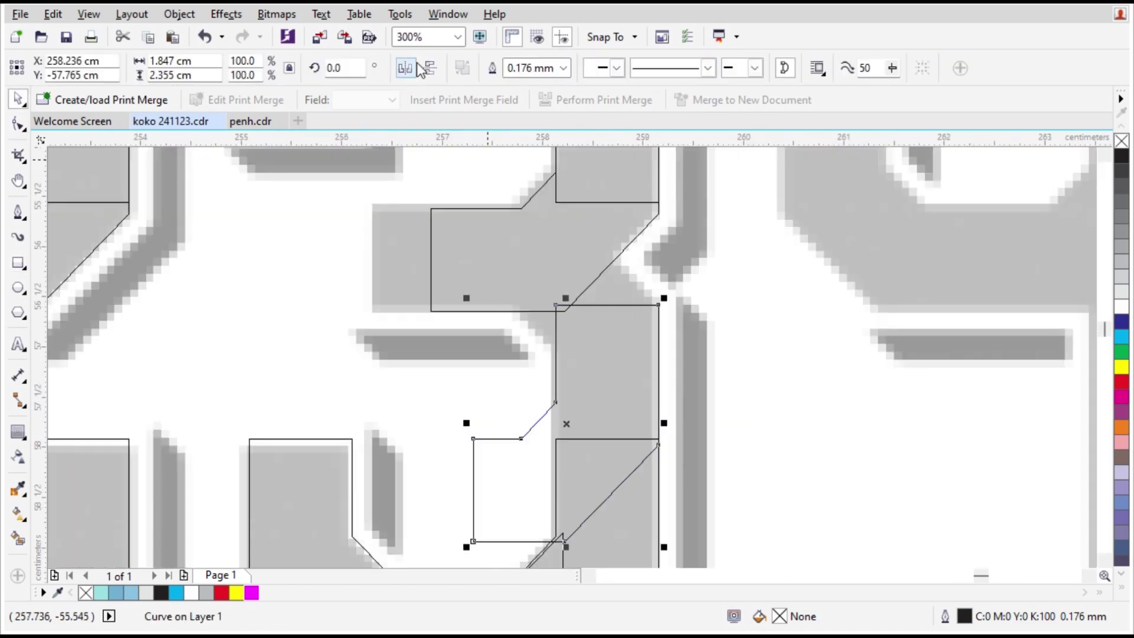
left_click(429, 68)
left_click_drag(524, 319, 524, 224)
Draw a rectangle over the left end of the 3's middle bar.
key("F6")
left_click_drag(353, 183, 373, 480)
left_click(432, 384)
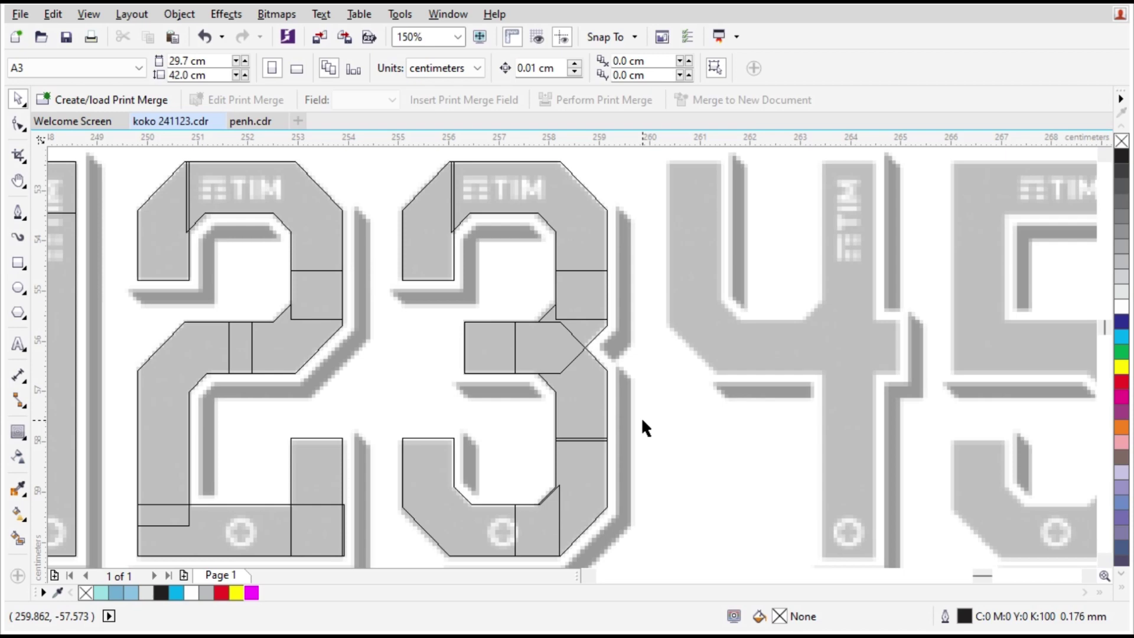
Copy the 1's vertical stem onto the 4's stem.
scroll(293, 317, "down", 2)
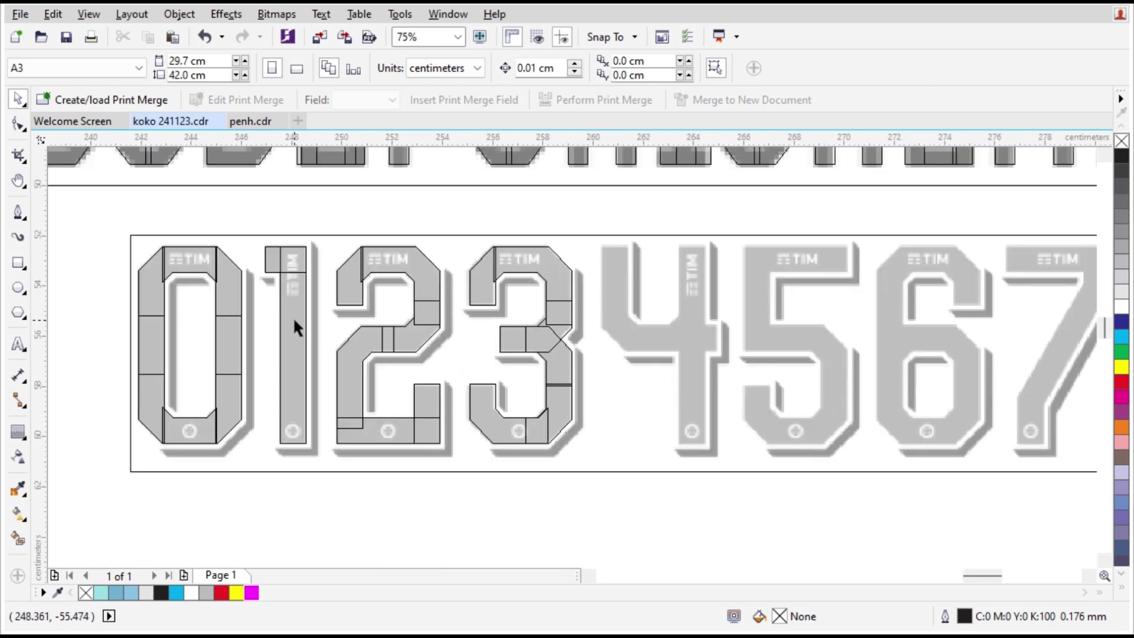
left_click(628, 317)
left_click_drag(628, 316, 689, 345)
scroll(688, 346, "up", 2)
scroll(701, 340, "down", 1)
Copy the 3's waist bend to the 4, mirror it both ways and fit it on the lower left bend.
left_click_drag(451, 365, 682, 341)
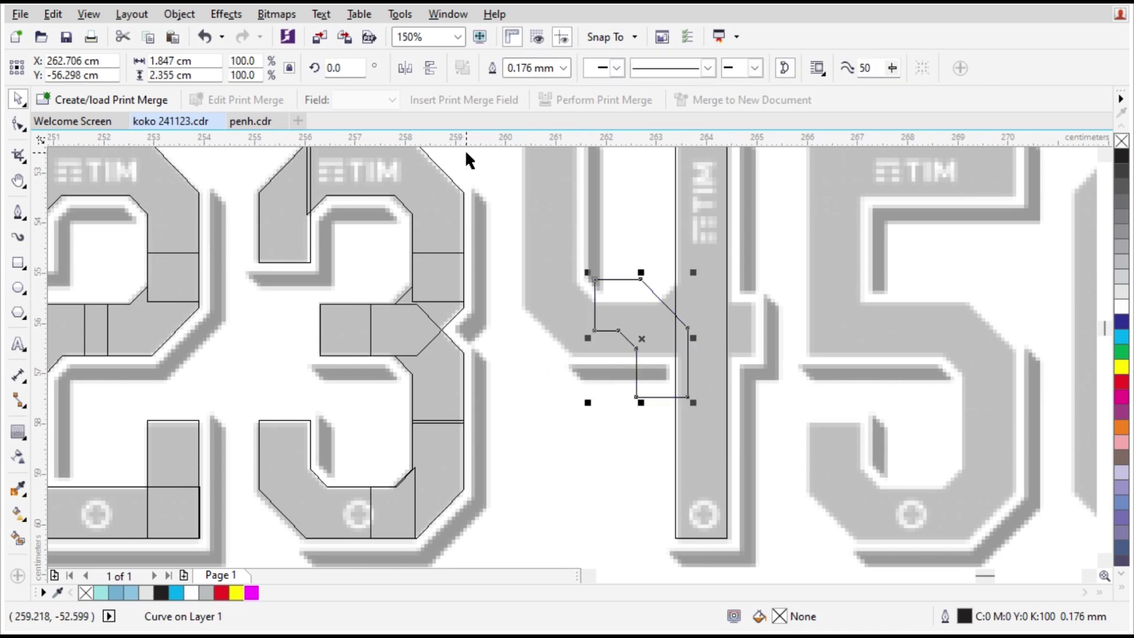
left_click(430, 68)
left_click(406, 67)
left_click_drag(644, 380, 568, 328)
Duplicate the 4's left bend, mirror the copy horizontally and align it with the stem.
scroll(634, 304, "up", 4)
left_click_drag(399, 325, 905, 329)
right_click(905, 328)
left_click(405, 68)
left_click_drag(885, 194, 798, 193)
Move the right bend's left end nodes until it overlaps the 4's left bend.
left_click(19, 124)
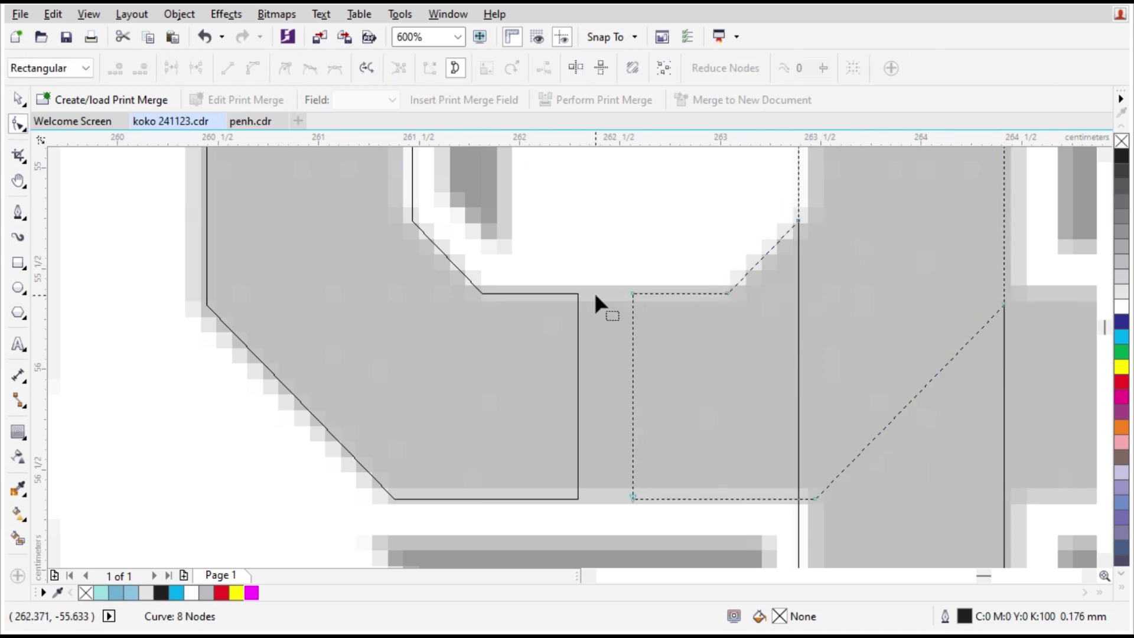
left_click_drag(671, 523, 544, 499)
scroll(534, 378, "down", 2)
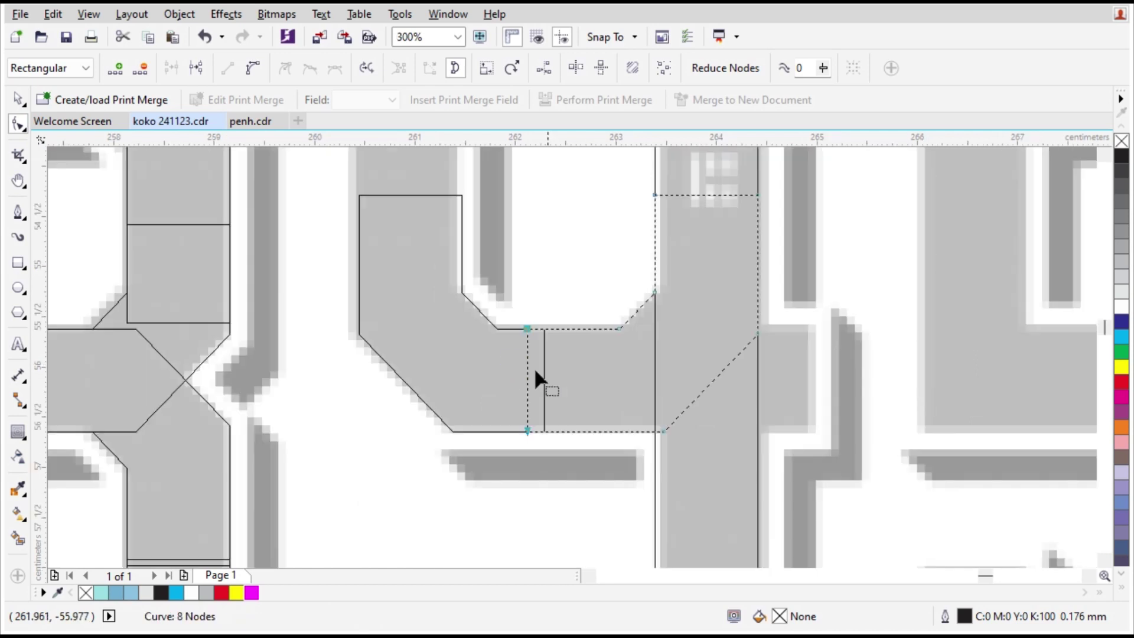
Draw a rectangle and fit it over the 4's crossbar stub right of the stem, about 0.61 × 1.02 cm.
key("space")
left_click(24, 264)
left_click_drag(580, 329, 628, 432)
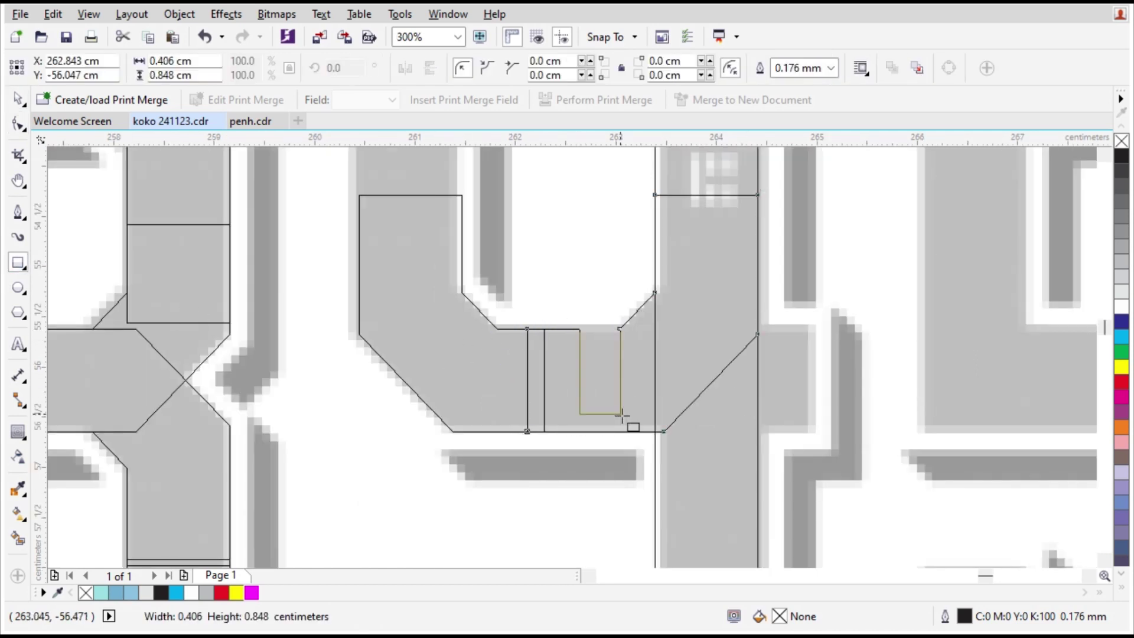
left_click_drag(606, 391, 815, 382)
scroll(788, 378, "up", 2)
scroll(791, 410, "down", 4)
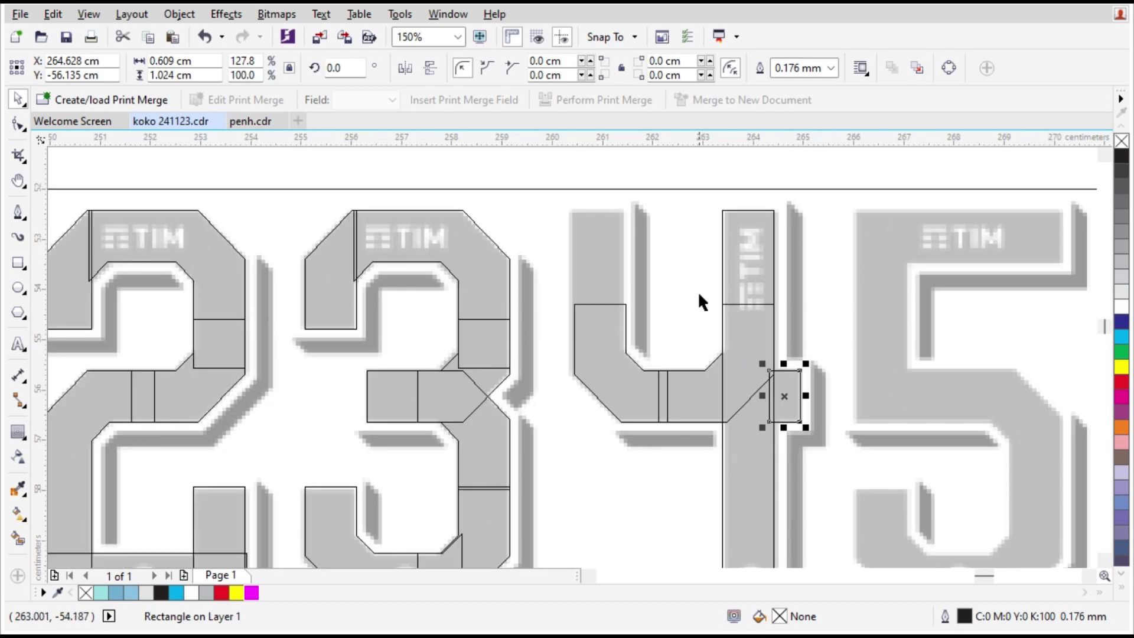
Convert the stub rectangle to curves and extend the 4's left arm upward past the top of the bitmap.
key("ctrl+q")
key("F10")
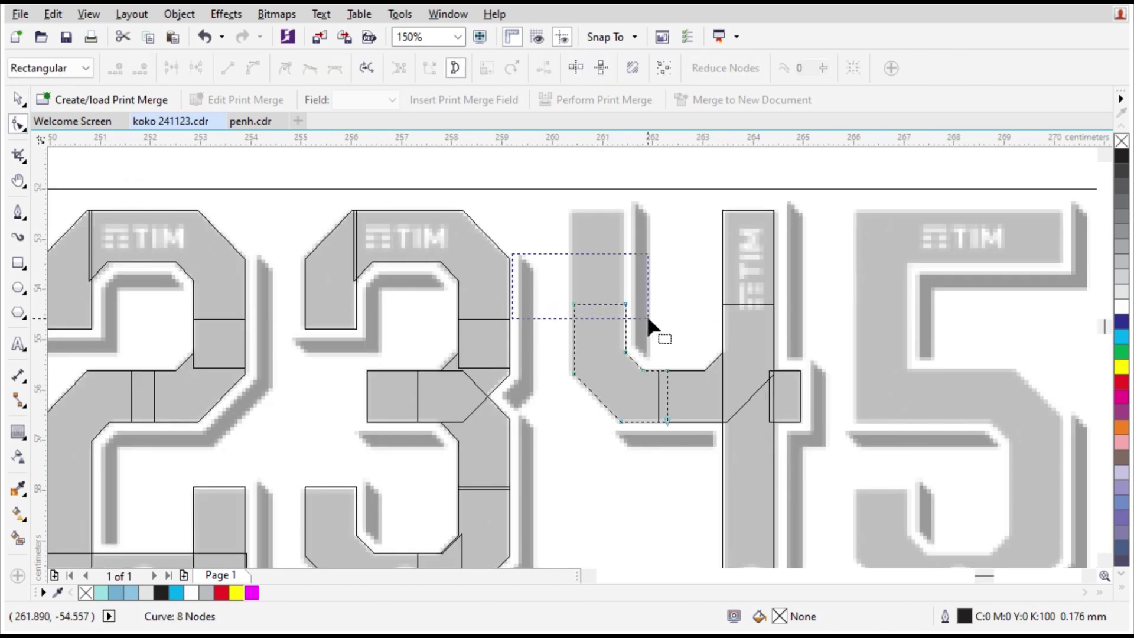
left_click_drag(648, 322, 627, 169)
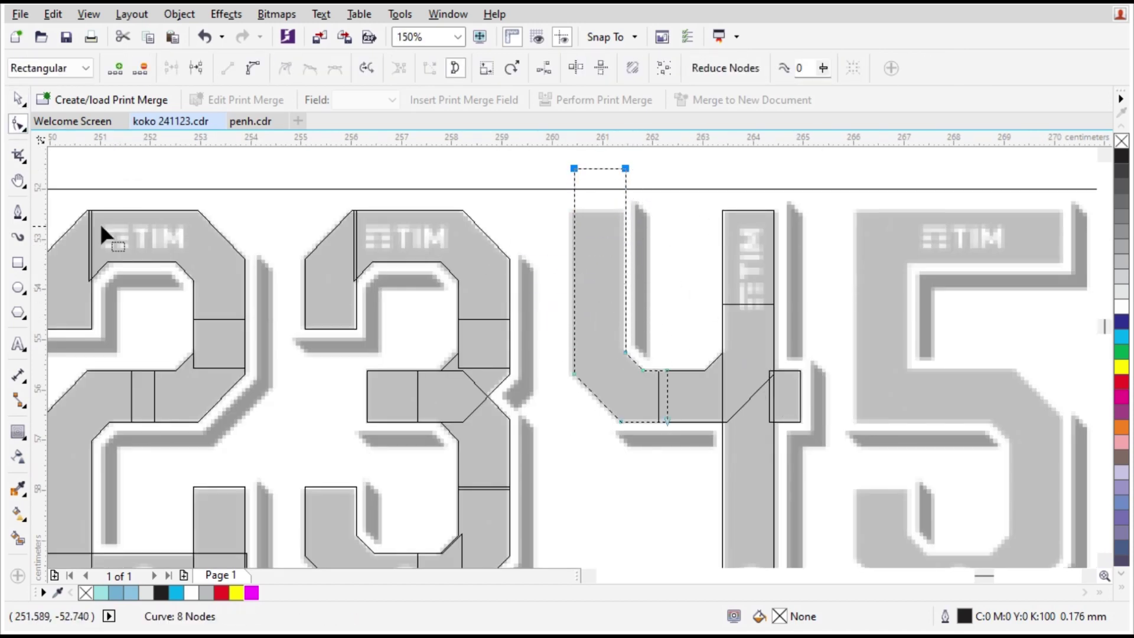
Draw a rectangle about 3.79 × 2.12 cm over the excess top of the 4's left arm, trim the arm with it and delete it.
left_click(18, 262)
left_click_drag(749, 209, 557, 140)
key("space")
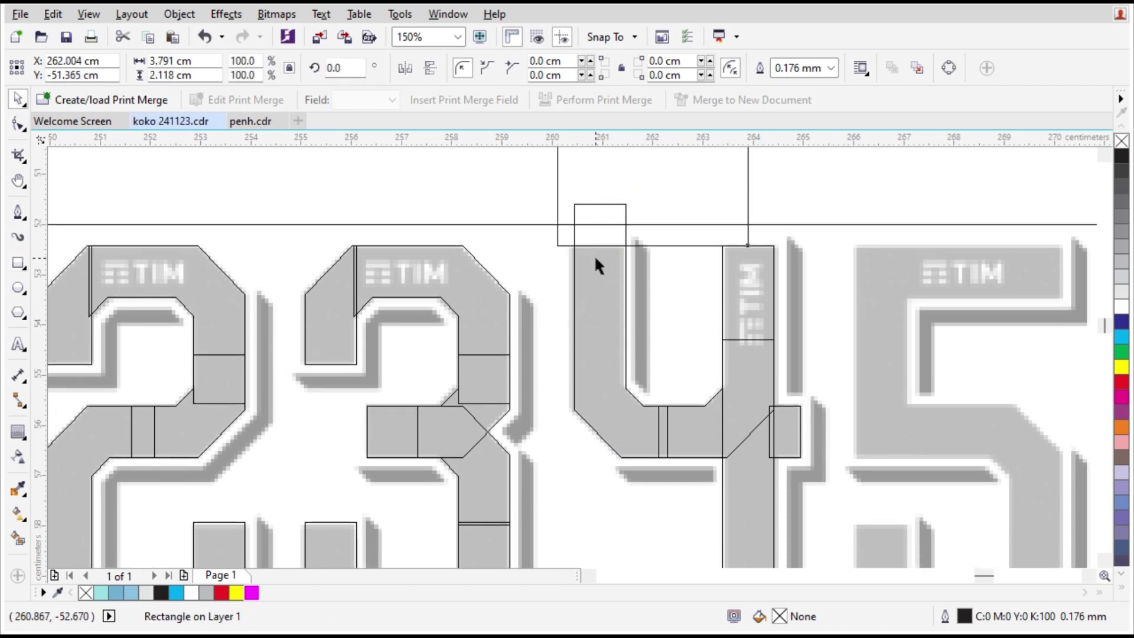
left_click(595, 256, "shift")
left_click(520, 69)
left_click(639, 179)
key("Delete")
Copy the 3's two top hook pieces above the 4 and right-align the copy with the 4's stem.
left_click(369, 316)
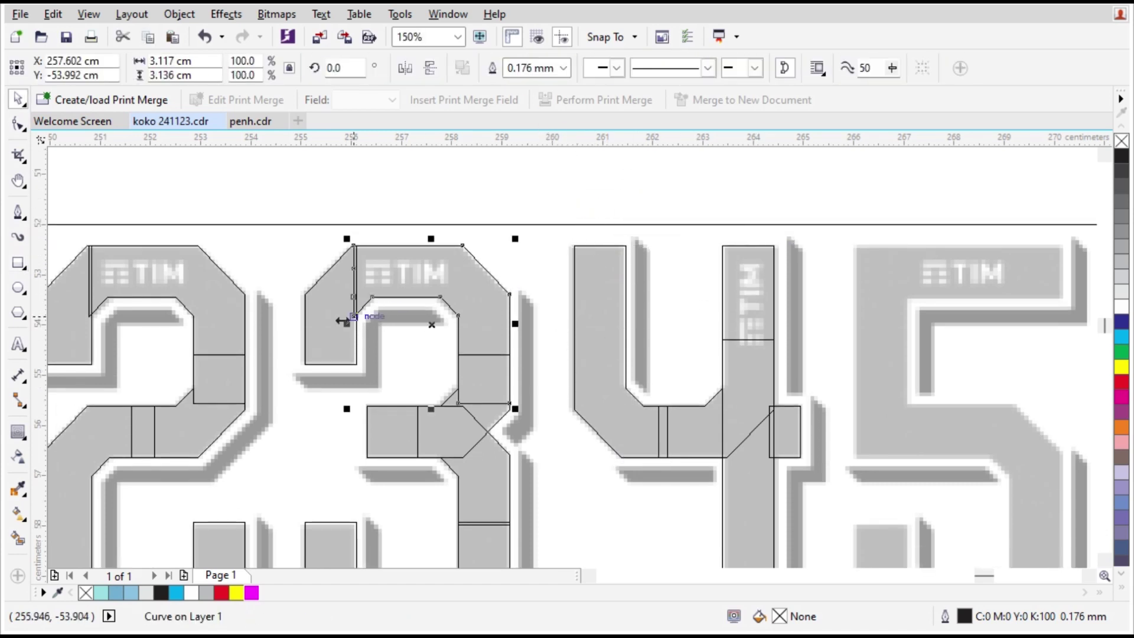
left_click(324, 336, "shift")
left_click_drag(325, 336, 599, 194)
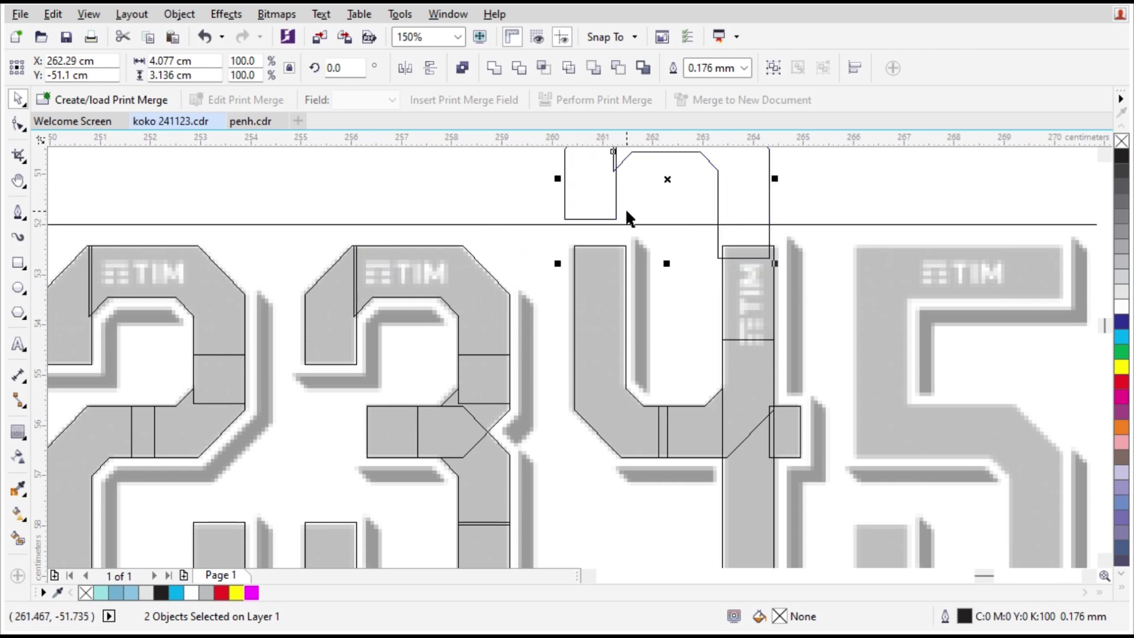
key("r")
left_click(841, 281)
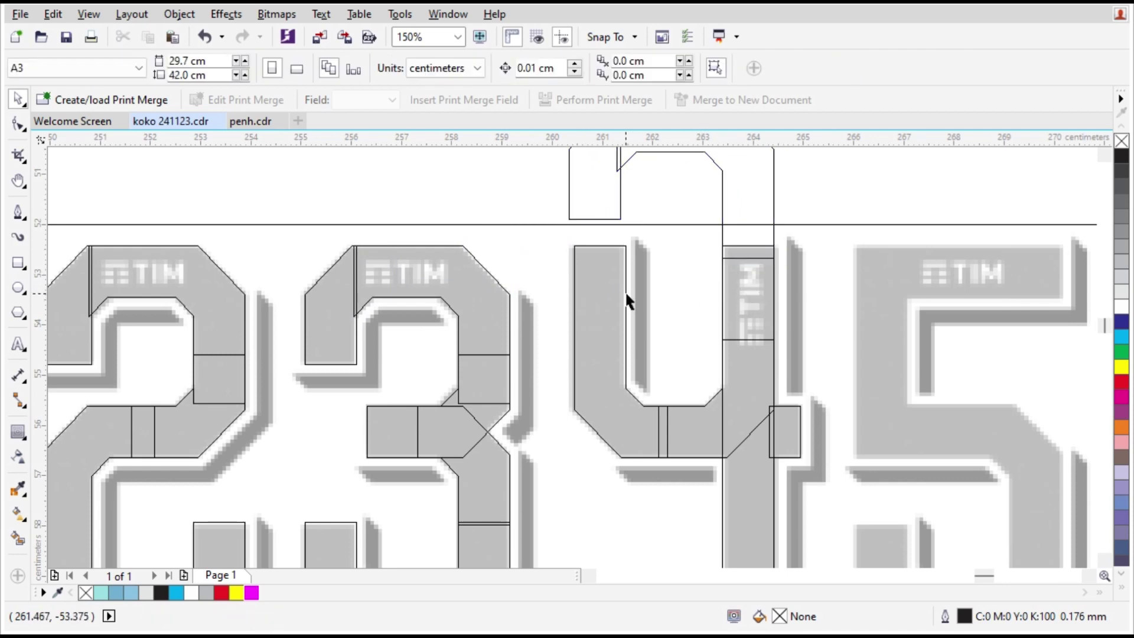
Left-align the 4's left arm with the copied hook and delete the copy.
left_click(626, 293)
left_click(615, 186, "shift")
key("l")
left_click(671, 276)
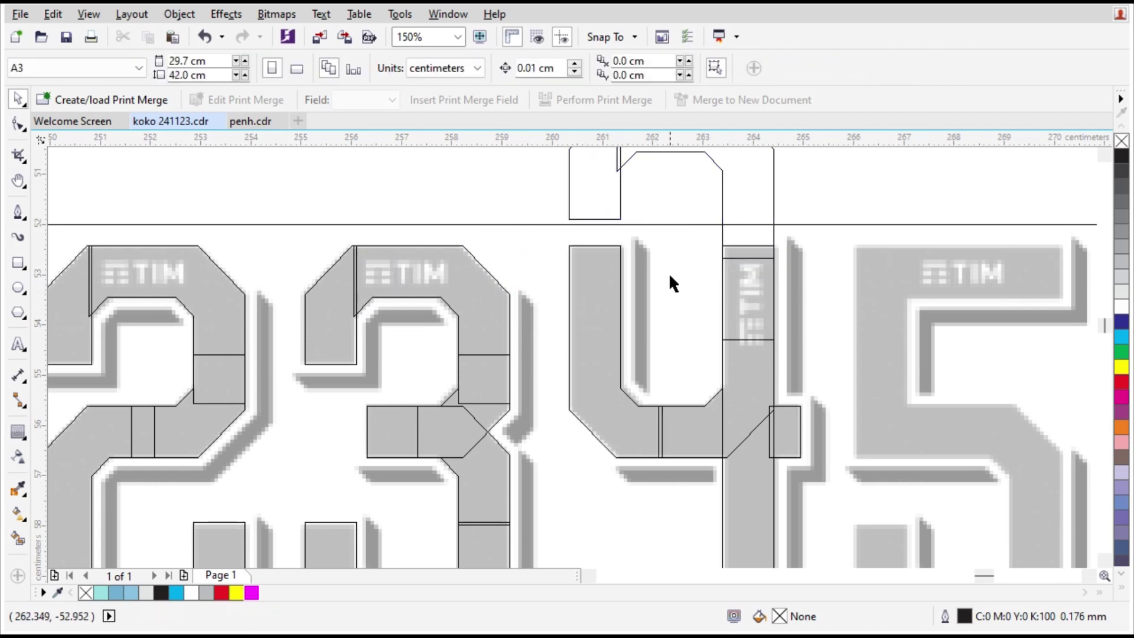
left_click(745, 188)
key("Delete")
Copy all six pieces of the 3 onto the 5 and nudge the copy left to match the bitmap.
scroll(719, 345, "down", 1)
scroll(788, 384, "up", 1)
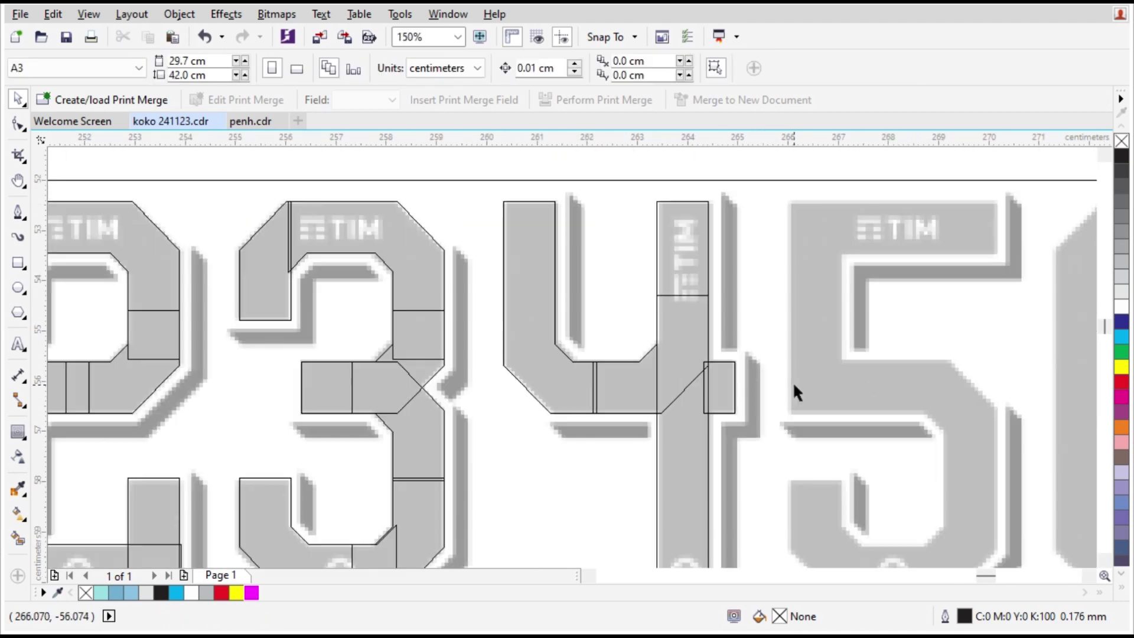
scroll(685, 377, "down", 2)
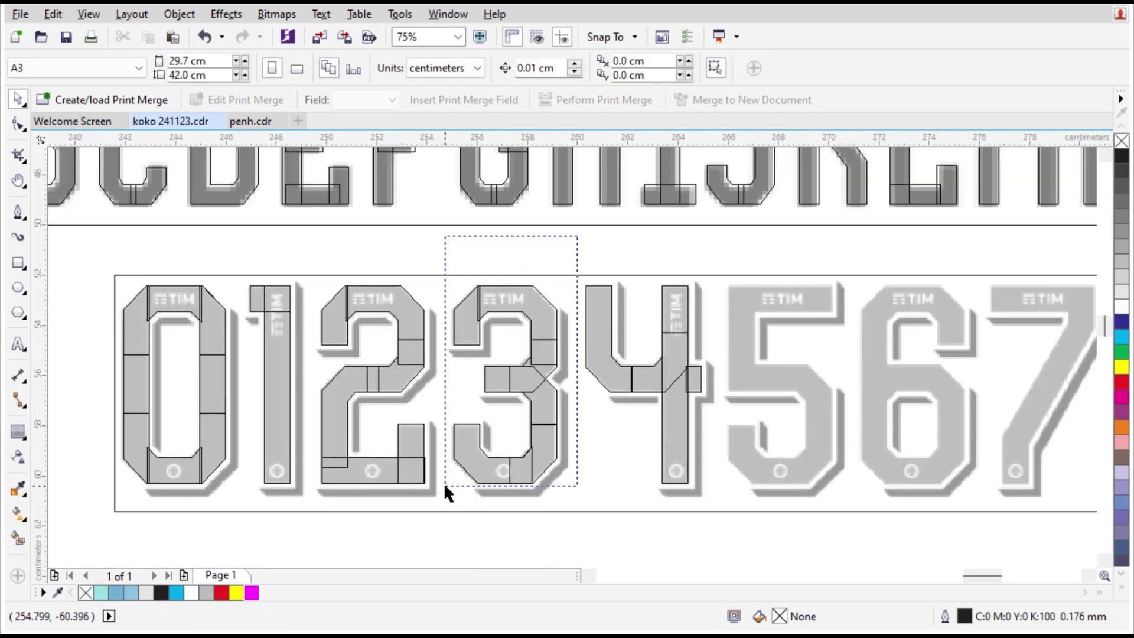
left_click_drag(444, 483, 426, 516)
left_click_drag(465, 445, 742, 446)
right_click(742, 446)
scroll(856, 451, "up", 2)
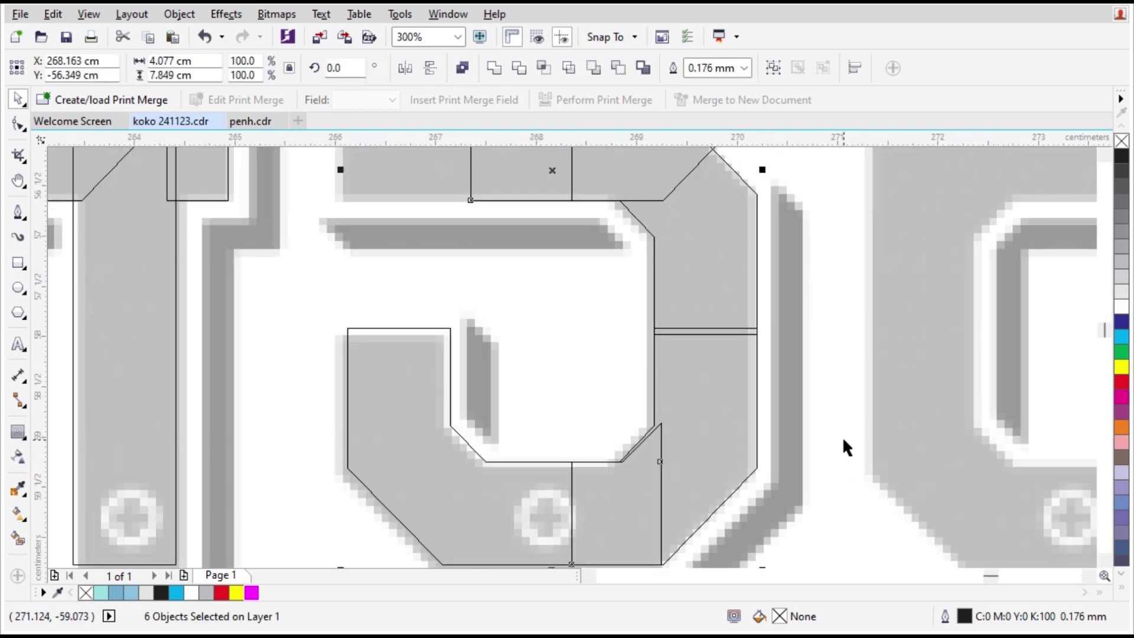
key("Left")
key("Left")
scroll(734, 403, "down", 1)
key("Escape")
scroll(558, 393, "down", 1)
scroll(615, 262, "up", 1)
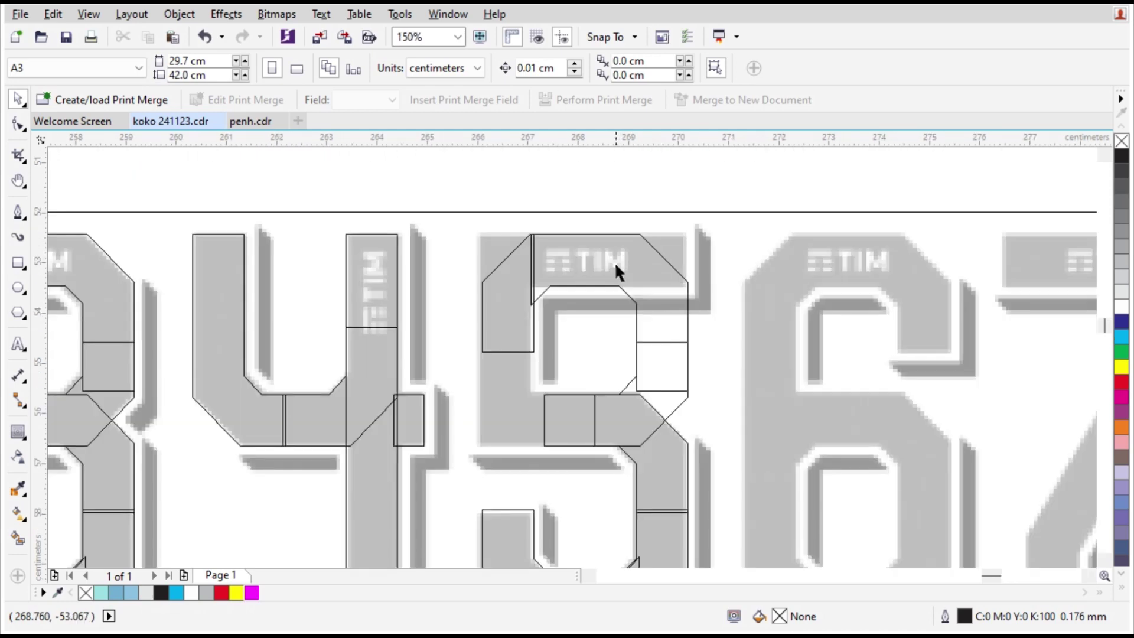
Delete the copied 3's top hook, upper left piece and middle bend from the 5, keeping the lower bowl.
left_click(614, 262)
key("Delete")
left_click(514, 322)
key("Delete")
left_click(615, 417)
key("Delete")
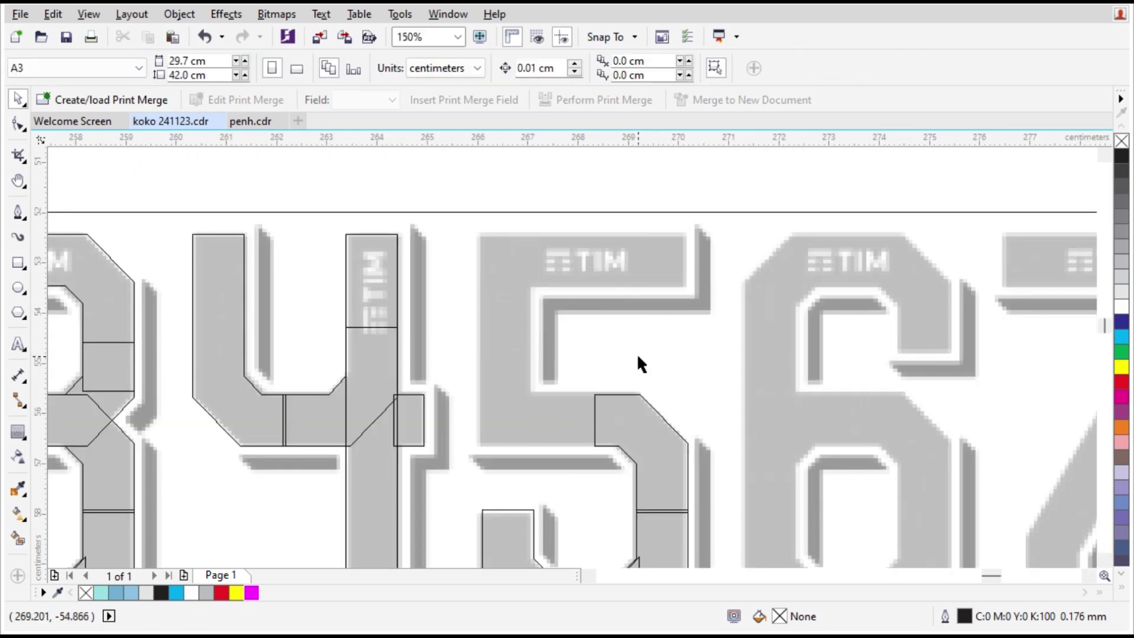
Copy the 4's stem rectangle to the 5 and left-align it with the 5's lower left hook.
scroll(638, 358, "down", 1)
scroll(602, 376, "up", 1)
left_click_drag(413, 450, 572, 450)
right_click(572, 450)
left_click(527, 507, "shift")
key("l")
key("Escape")
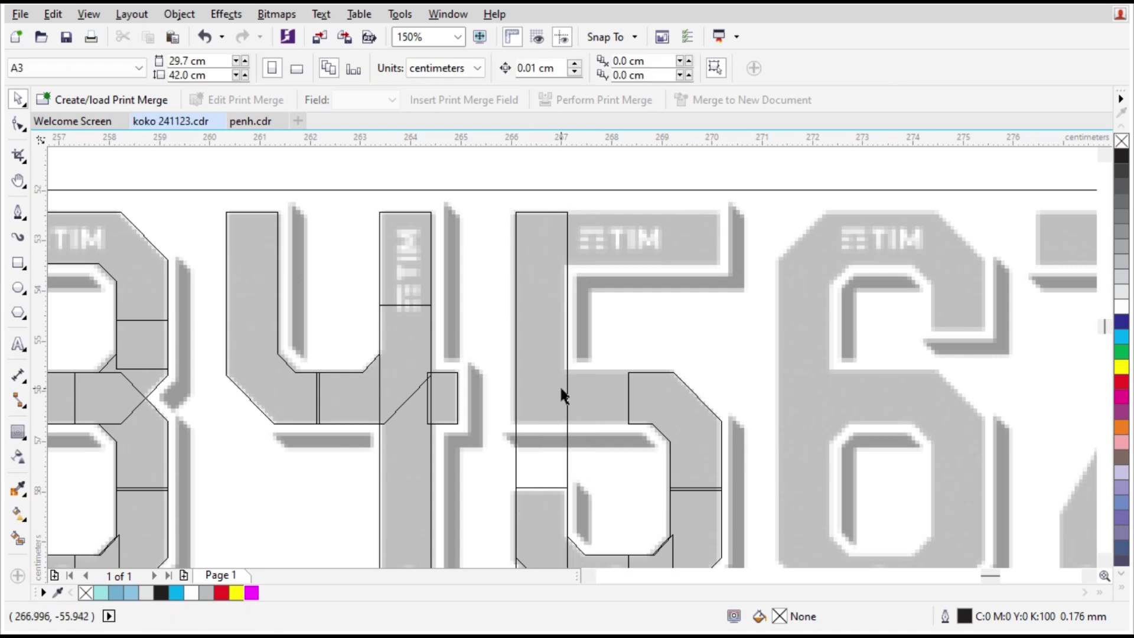
Resize the 5's stem to about 4.62 cm tall so it ends just below the crossbar.
left_click(563, 382)
scroll(561, 378, "down", 1)
scroll(553, 476, "up", 1)
left_click_drag(551, 510, 607, 320)
scroll(650, 291, "up", 1)
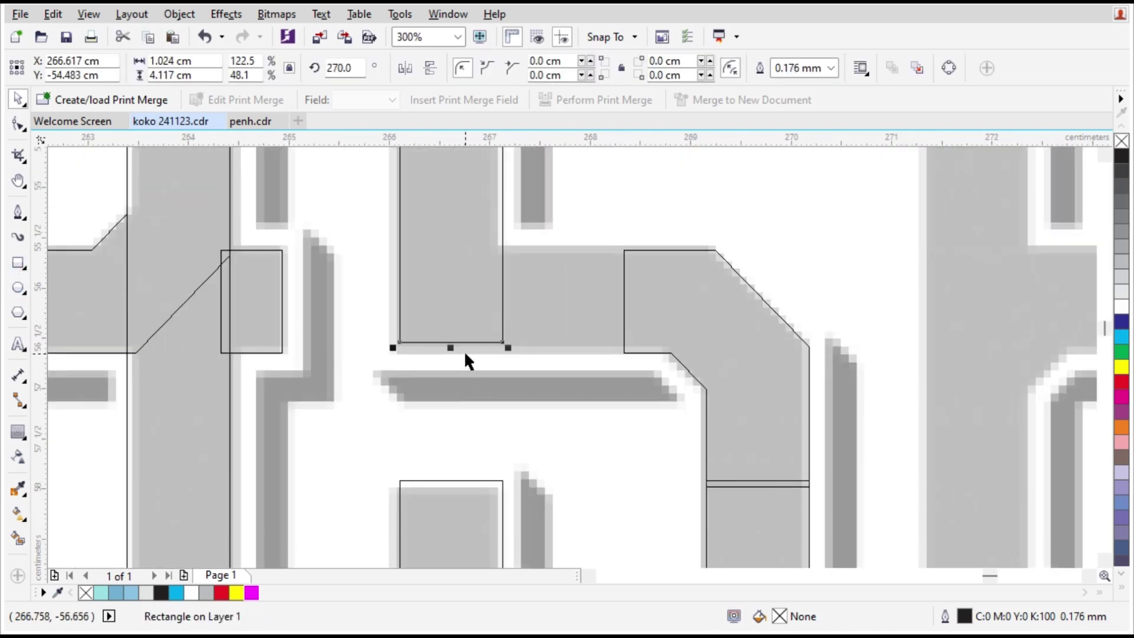
left_click_drag(451, 348, 453, 398)
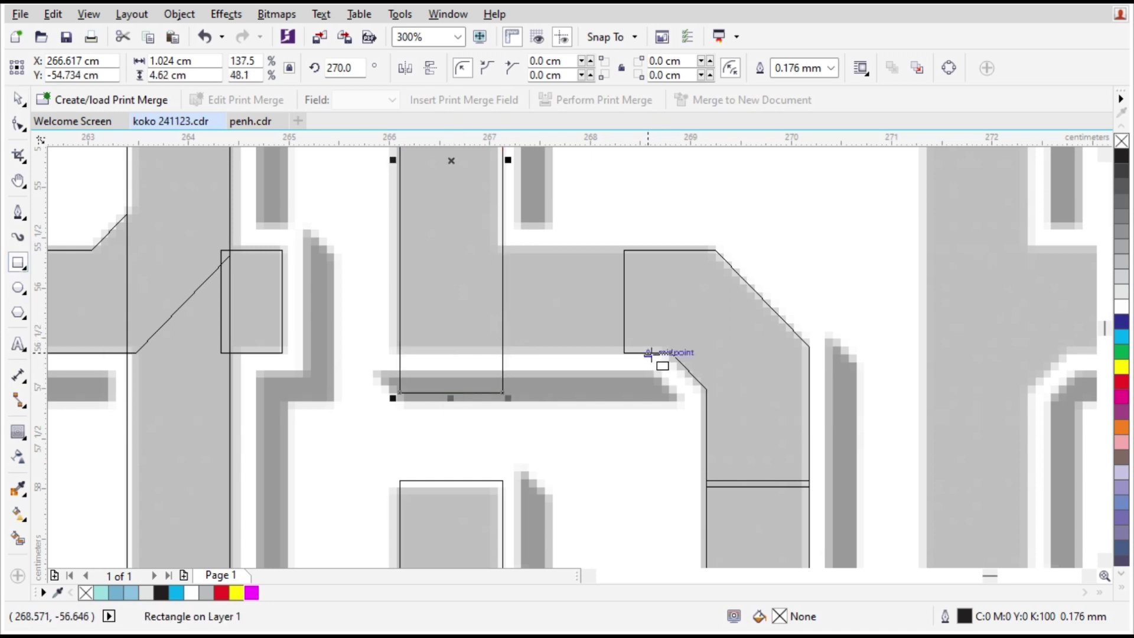
Draw a rectangle along the crossbar's lower edge, trim the 5's stem flush with it and delete the rectangle.
left_click_drag(648, 353, 361, 447)
key("space")
left_click(431, 311, "shift")
left_click(509, 68)
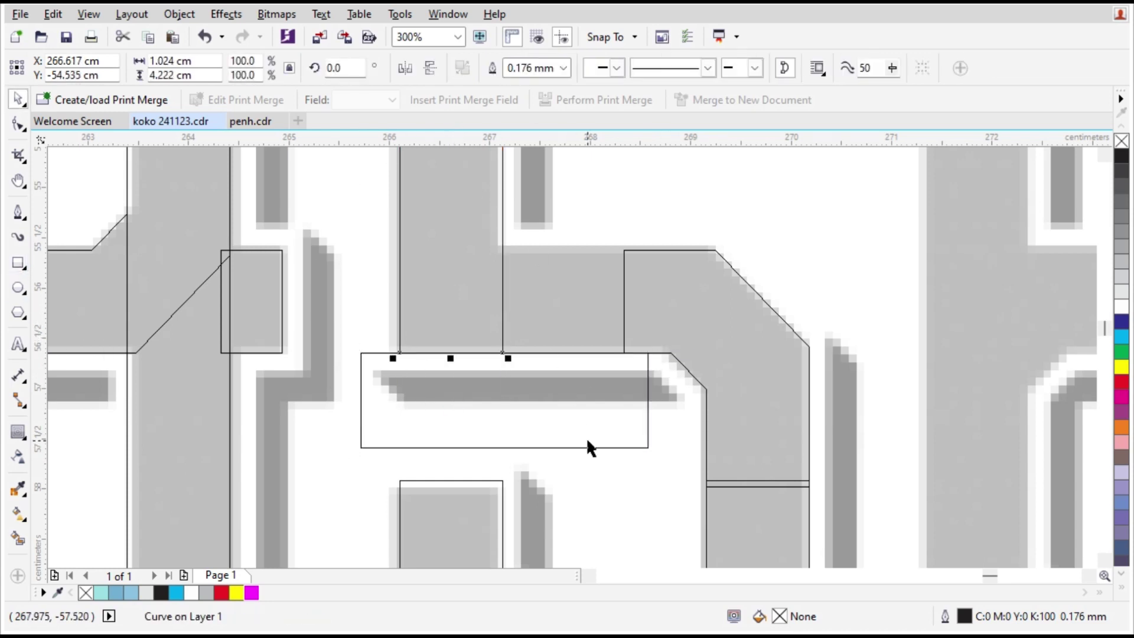
left_click(633, 374)
key("Delete")
Move the left end nodes of the 5's right bend leftward until the crossbar overlaps the stem.
left_click(651, 311)
left_click(24, 128)
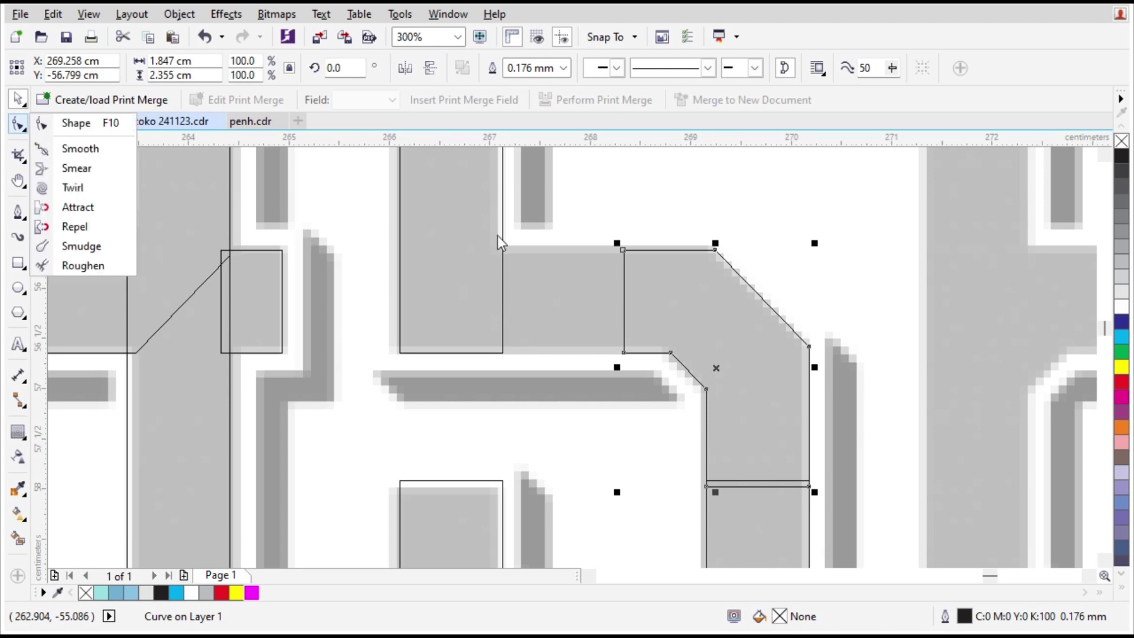
left_click(76, 123)
left_click_drag(574, 214, 638, 413)
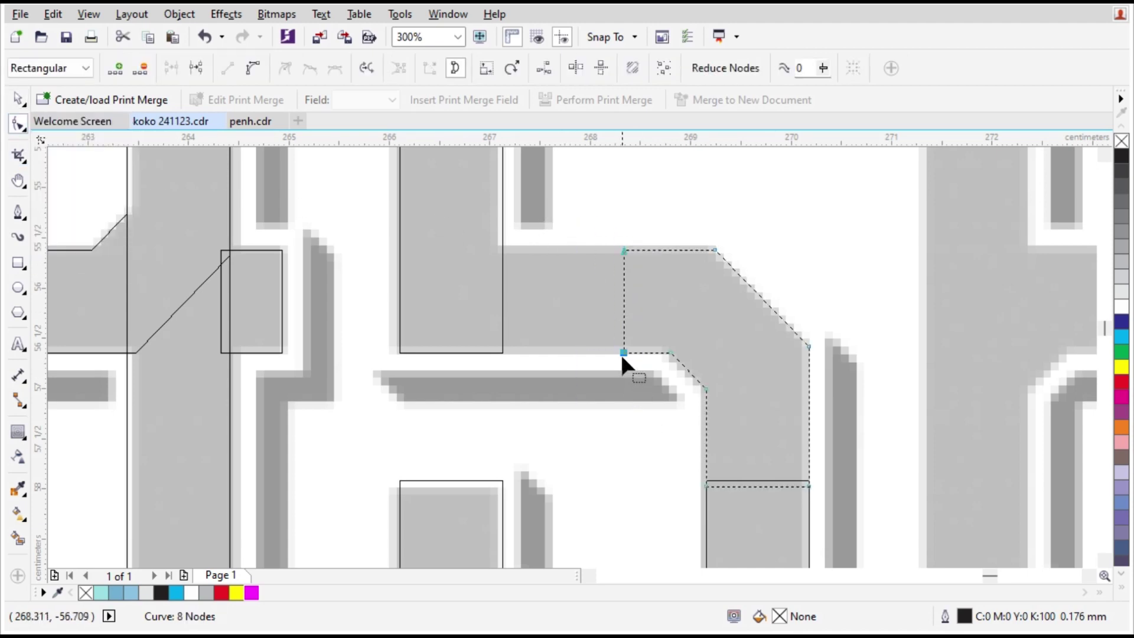
left_click_drag(623, 352, 450, 353)
scroll(558, 387, "down", 1)
scroll(528, 212, "up", 1)
key("space")
Duplicate the 5's stem rotated to horizontal and right-align the copy with the bend.
left_click(496, 284)
scroll(515, 306, "down", 2)
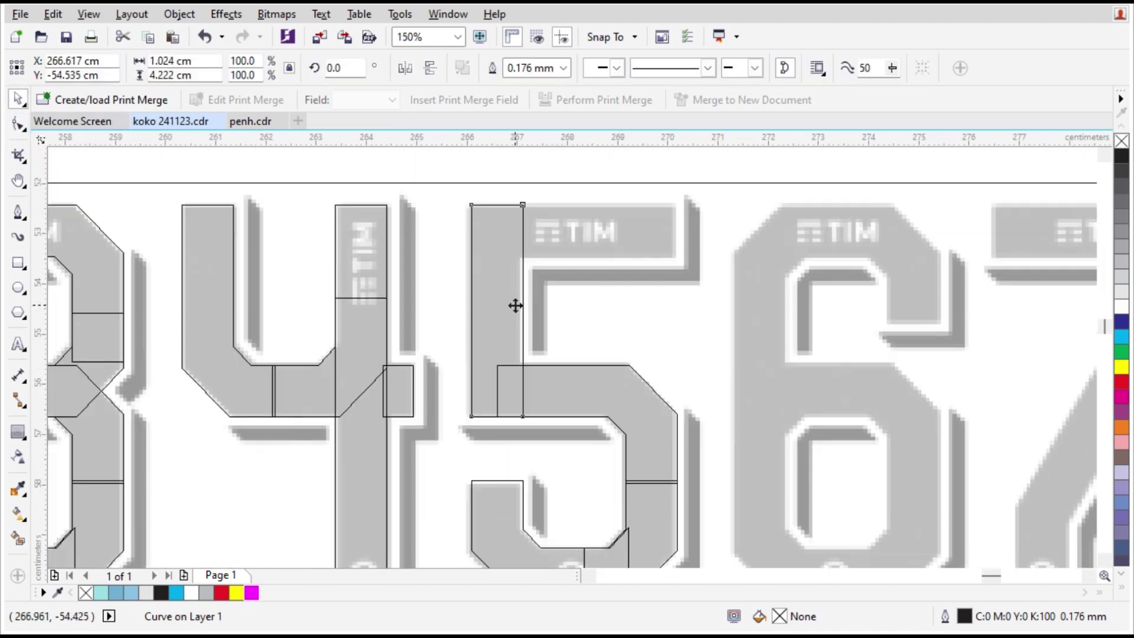
left_click_drag(527, 205, 597, 338)
left_click(635, 401, "shift")
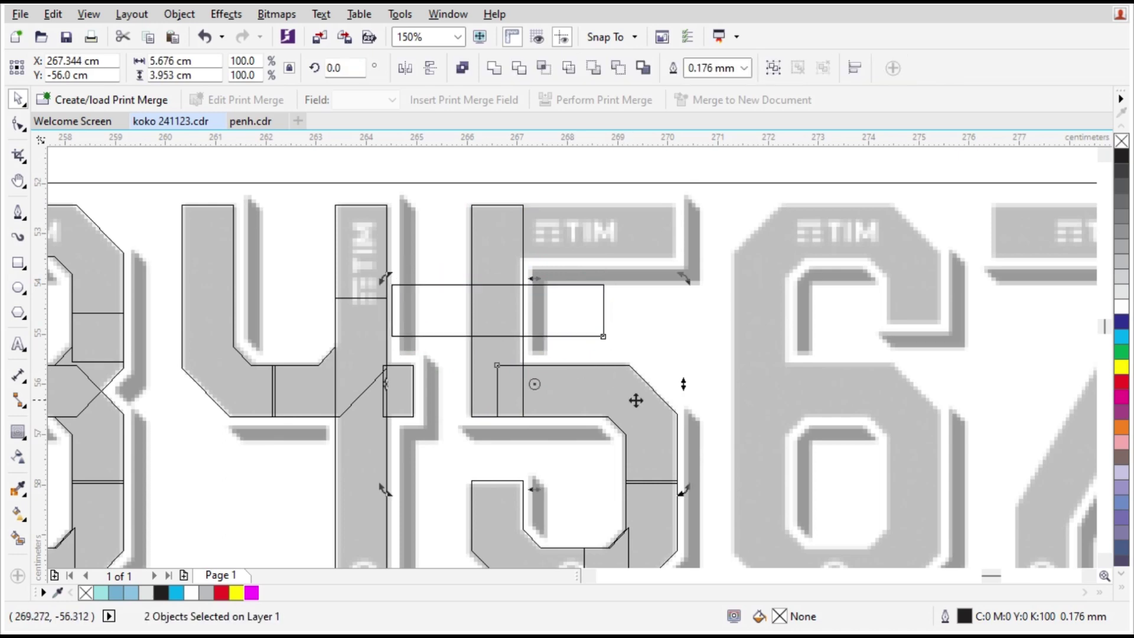
key("e")
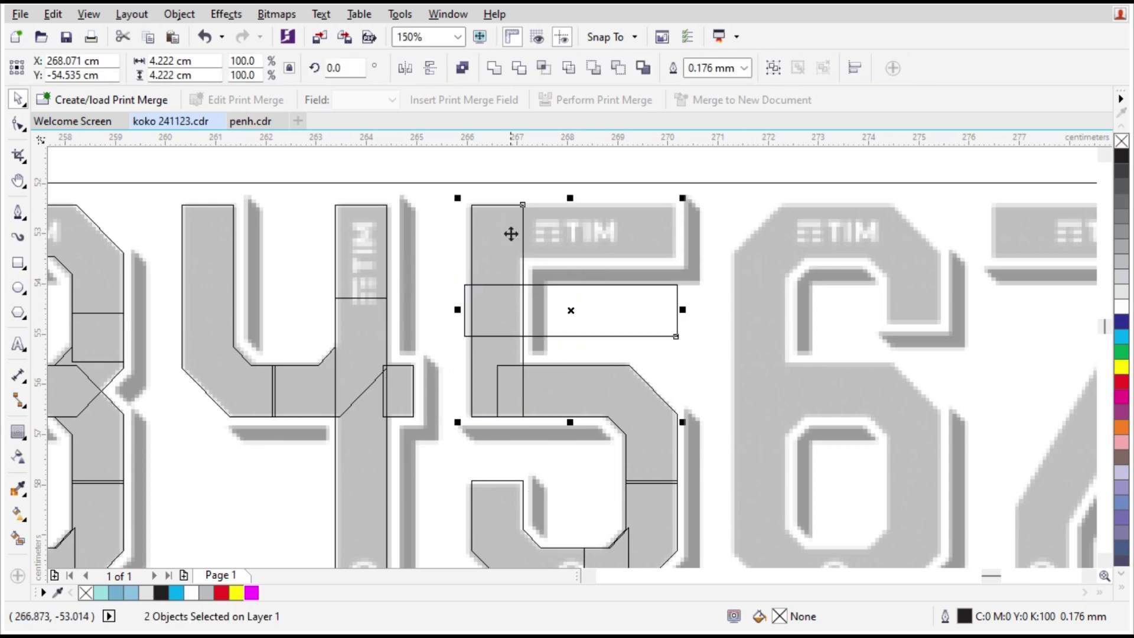
Top-align the horizontal bar with the 5's stem and shorten its left end to about 3.59 cm wide.
key("t")
left_click(514, 238)
left_click_drag(456, 230, 496, 231)
key("F3")
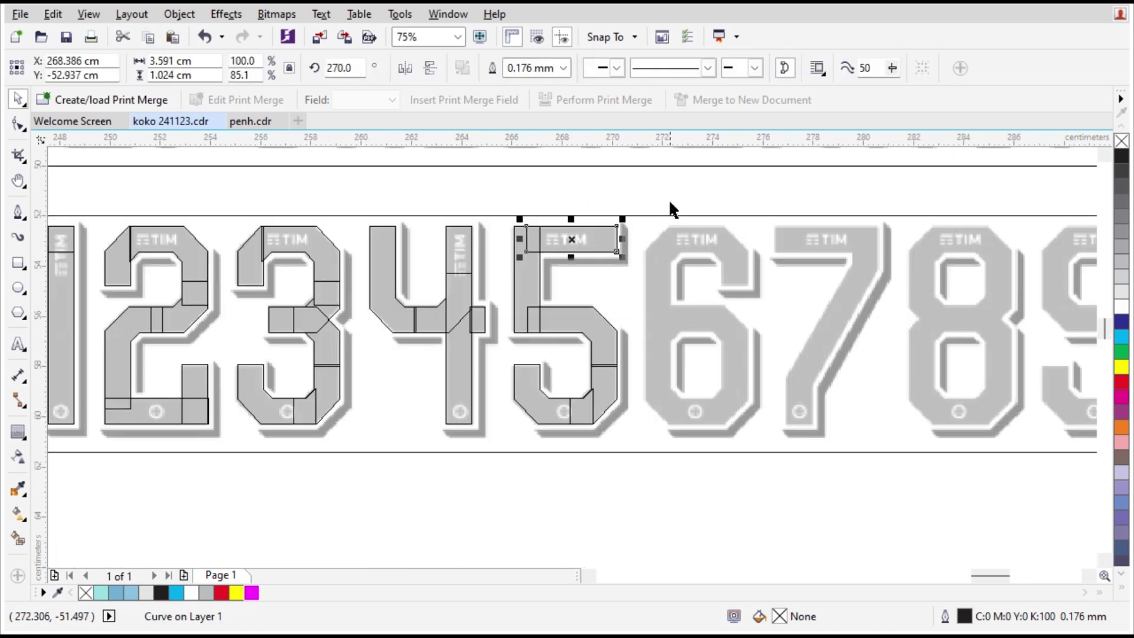
Copy the 5's lower bowl pieces onto the 6.
left_click_drag(518, 432, 753, 404)
scroll(574, 394, "up", 1)
right_click(754, 404)
scroll(746, 427, "down", 1)
Mirror a bend piece vertically and horizontally and fit it into the left side of the 6's lower bowl.
left_click(826, 483)
scroll(790, 377, "up", 1)
left_click_drag(851, 467, 851, 382)
left_click(430, 68)
left_click(404, 67)
scroll(753, 342, "up", 1)
left_click_drag(861, 342, 760, 266)
scroll(707, 418, "down", 1)
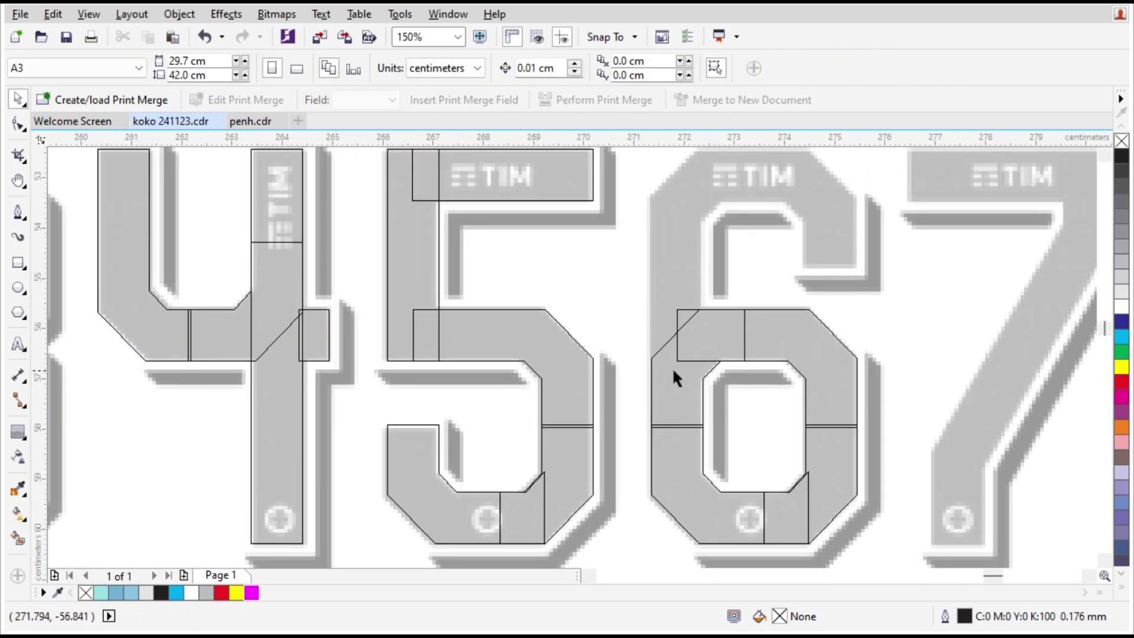
Move the end nodes of the 6's upper left bend downward until it overlaps the lower bowl.
key("F10")
scroll(735, 259, "up", 1)
left_click_drag(701, 200, 662, 332)
left_click_drag(615, 267, 614, 499)
scroll(615, 499, "down", 2)
Copy all pieces of the 6 onto the 9 and fit them to the bitmap.
left_click_drag(724, 229, 570, 476)
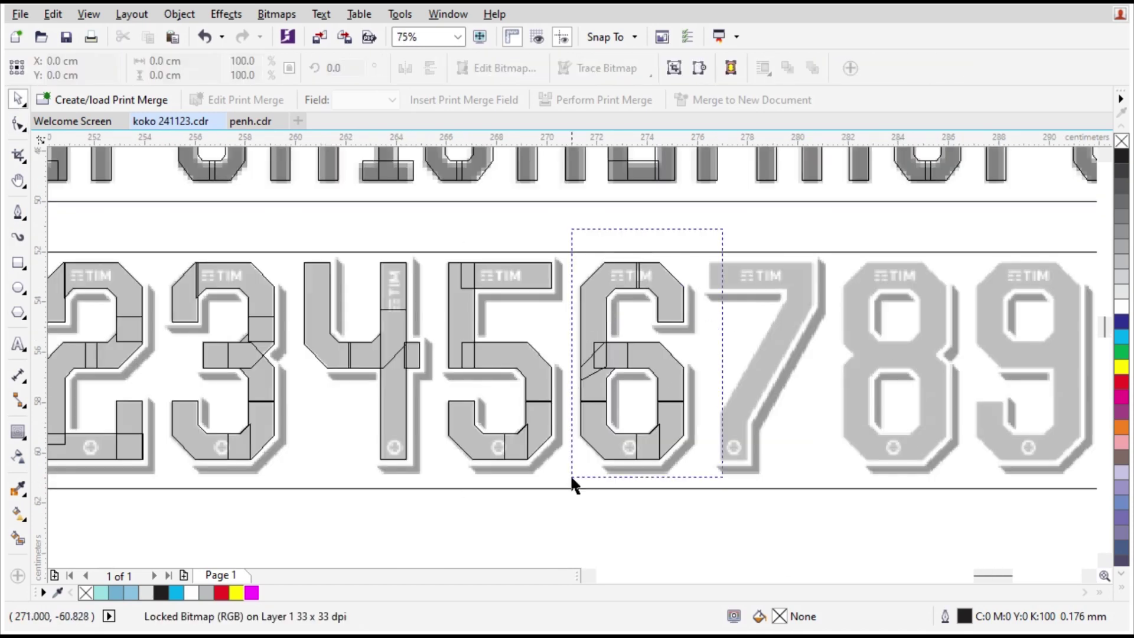
left_click_drag(650, 408, 1046, 408)
right_click(1046, 408)
left_click_drag(1096, 310, 960, 391)
scroll(1096, 364, "up", 2)
left_click_drag(795, 328, 795, 279)
scroll(957, 452, "down", 1)
Copy the 9's pieces onto the 8 and delete the piece that is not needed.
left_click_drag(1053, 184, 720, 437)
right_click(608, 256)
left_click_drag(874, 256, 608, 438)
left_click(674, 407)
key("Delete")
Copy a bend piece to the opposite side of the 8 and adjust it to meet the neighbouring pieces.
left_click_drag(610, 387, 498, 388)
right_click(498, 387)
scroll(524, 250, "up", 1)
left_click_drag(651, 289, 651, 238)
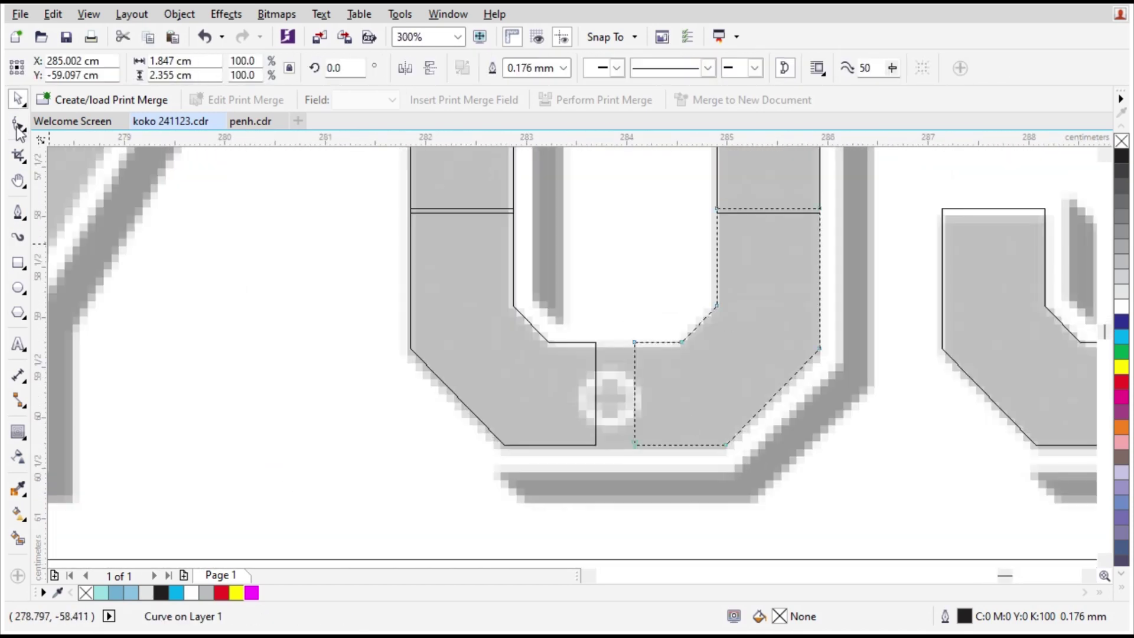
Copy the 5's top bar and the 4's stem onto the 7.
scroll(650, 430, "down", 2)
left_click_drag(102, 253, 600, 253)
right_click(601, 253)
scroll(682, 258, "down", 1)
left_click_drag(337, 242, 674, 242)
Duplicate the 7's stem piece and fit the copies along the diagonal and the right edge.
scroll(670, 243, "up", 1)
left_click_drag(680, 349, 614, 441)
left_click_drag(563, 412, 686, 412)
left_click_drag(674, 332, 674, 184)
left_click(673, 371)
left_click_drag(704, 184, 783, 245)
scroll(744, 455, "up", 1)
Trim the 7's overlapping pieces near the foot.
mouse_move(597, 545)
left_mouse_down()
mouse_move(549, 473)
mouse_move(574, 435)
left_mouse_up()
left_click(516, 68)
left_click_drag(574, 490, 805, 248)
double_click(624, 454)
Move the end nodes of the 7's foot and upper right pieces so their slanted ends follow the diagonal.
scroll(625, 454, "up", 1)
left_click_drag(569, 245, 569, 507)
left_click_drag(673, 245, 673, 372)
scroll(824, 378, "down", 1)
left_click_drag(826, 342, 826, 281)
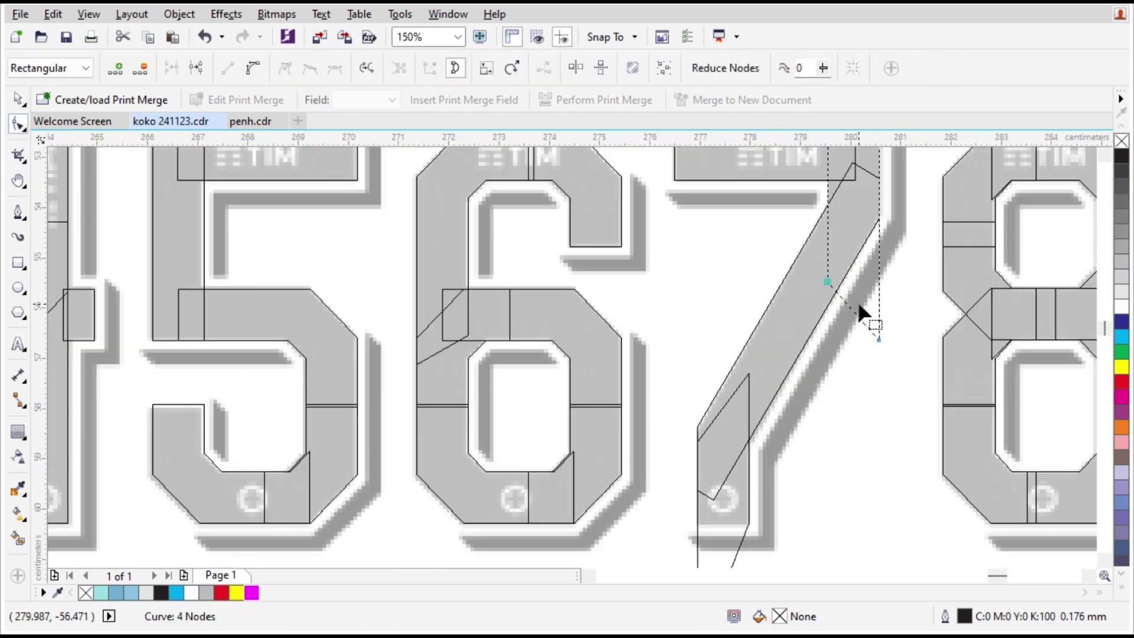
left_click_drag(878, 341, 878, 215)
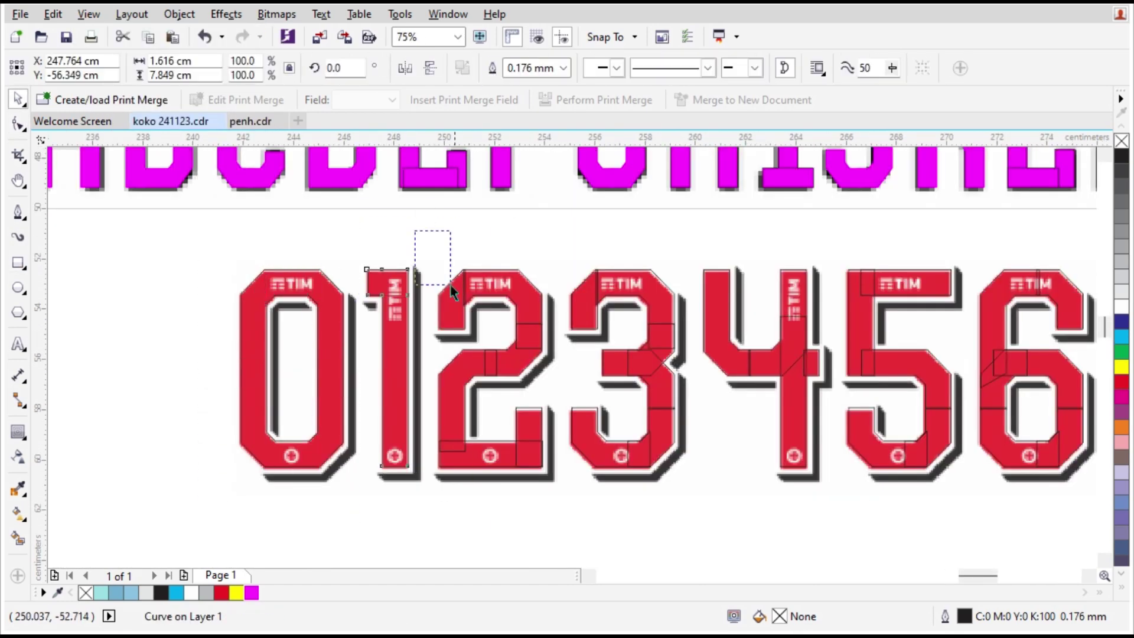
Weld the overlapping pieces of each remaining numeral, 2 through 9, into a single curve and check the outlines.
left_click(494, 68)
scroll(405, 198, "right", 3)
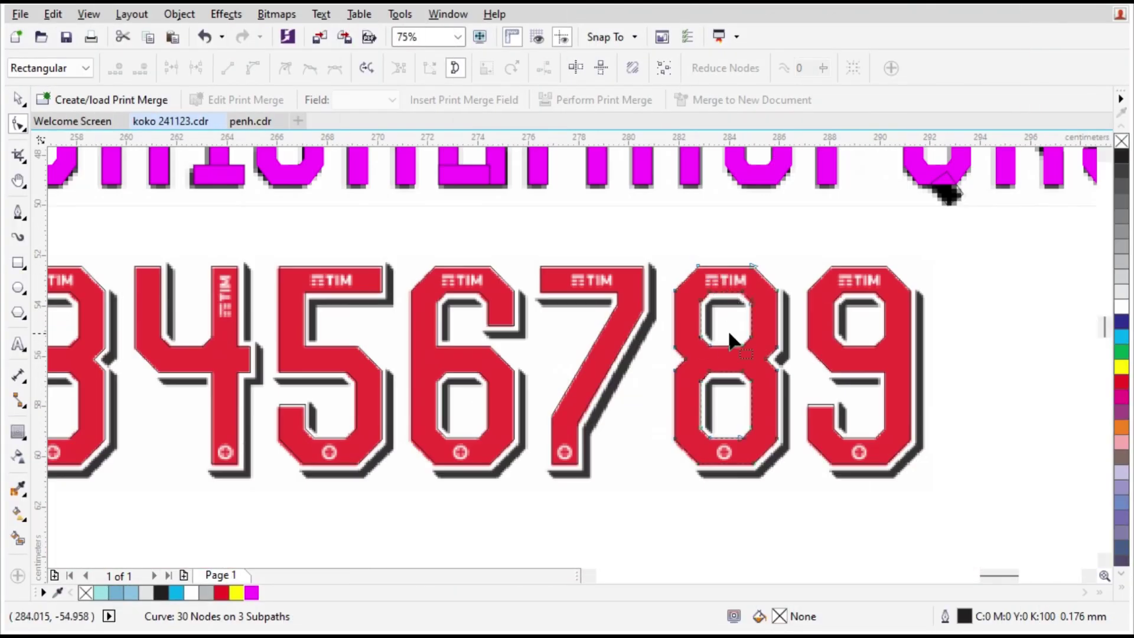
scroll(729, 337, "up", 2)
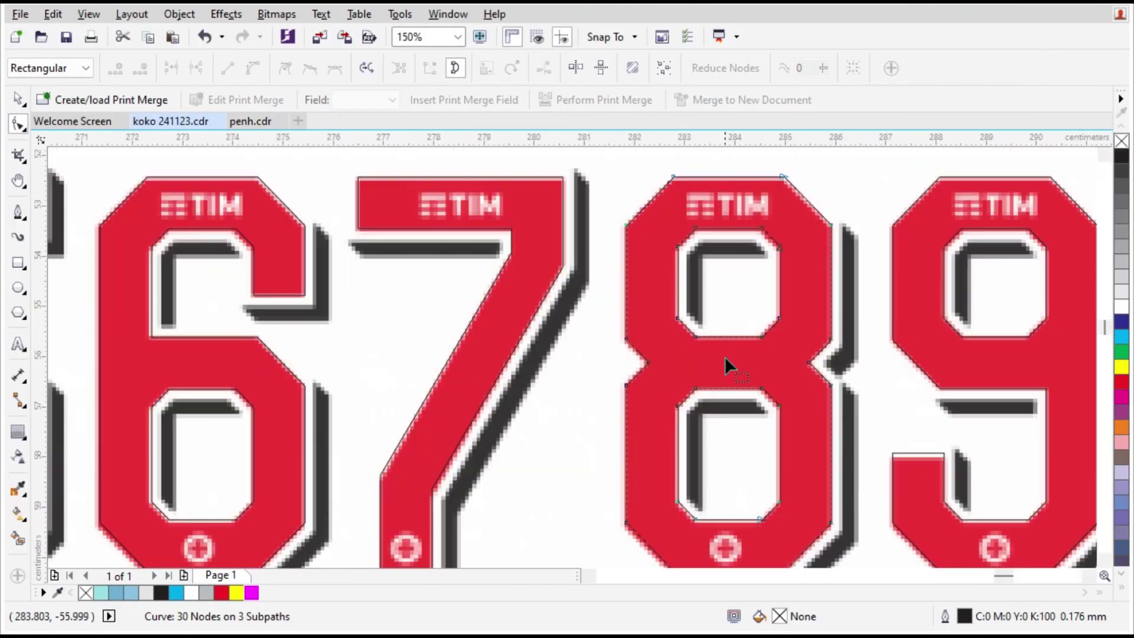
scroll(585, 269, "up", 4)
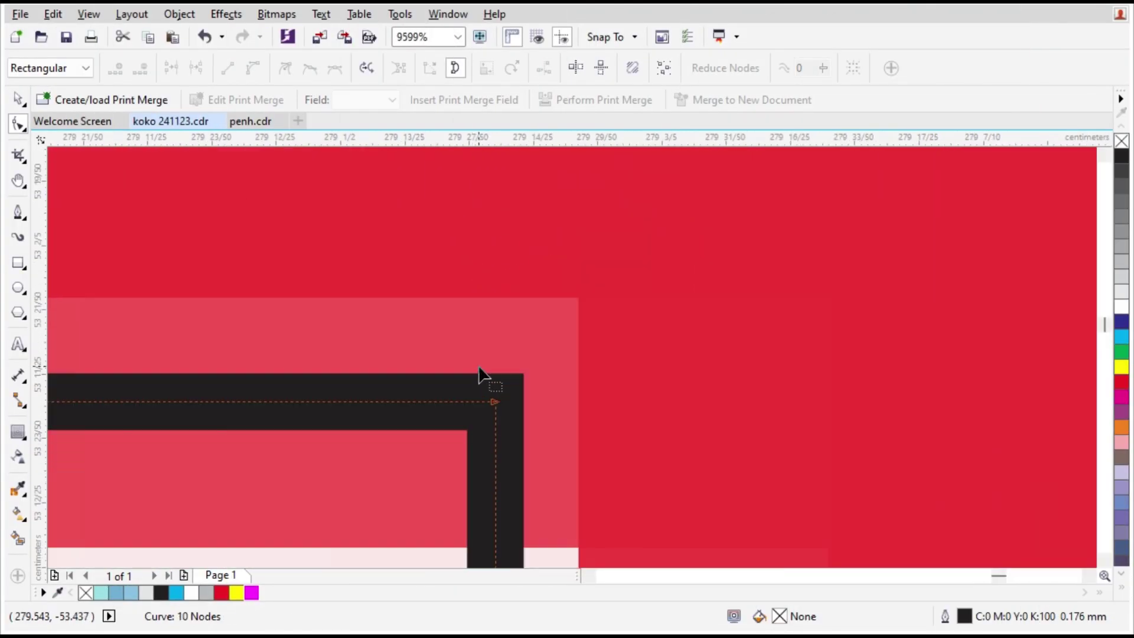
scroll(481, 375, "down", 7)
scroll(506, 303, "up", 1)
Fill all ten numerals with red C:0 M:100 Y:100 K:0 and remove their outlines.
key("space")
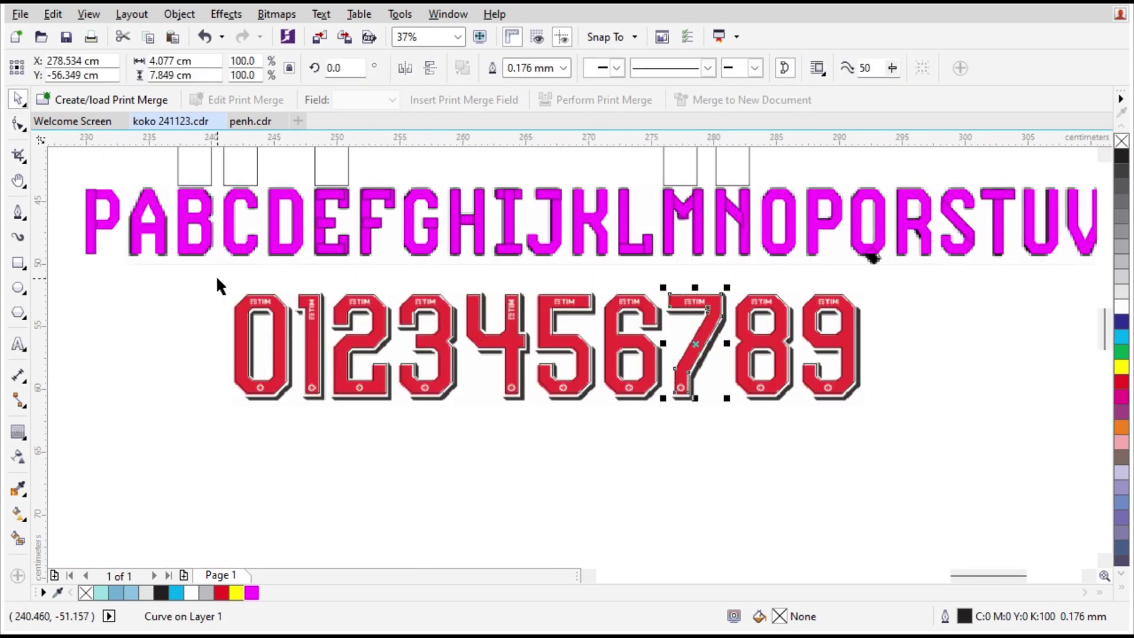
left_click_drag(215, 271, 887, 427)
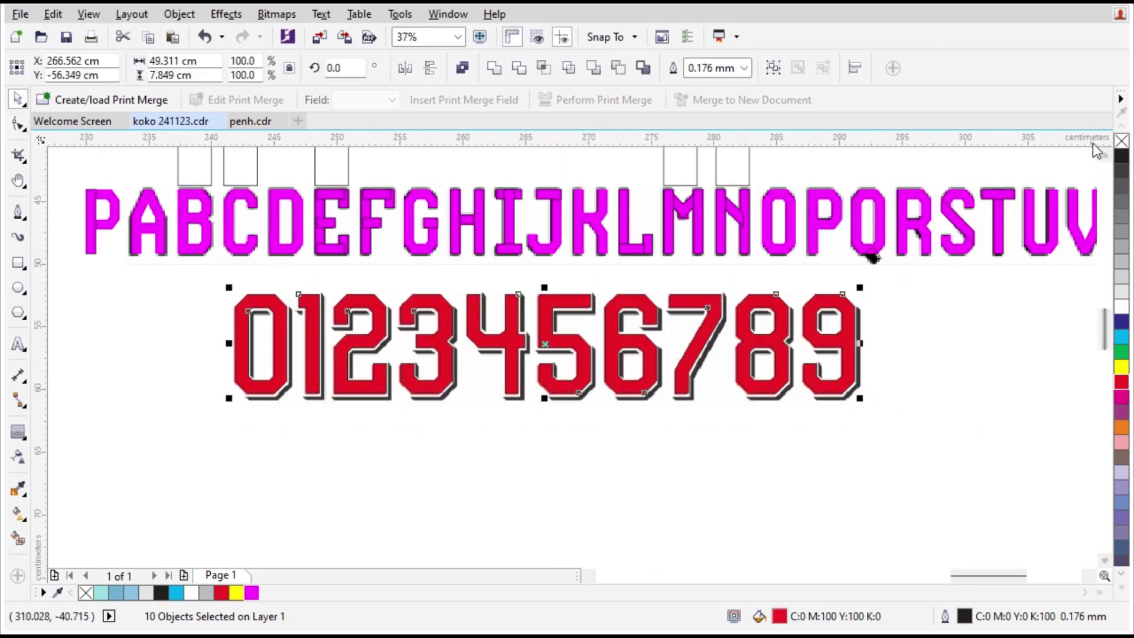
scroll(657, 308, "up", 1)
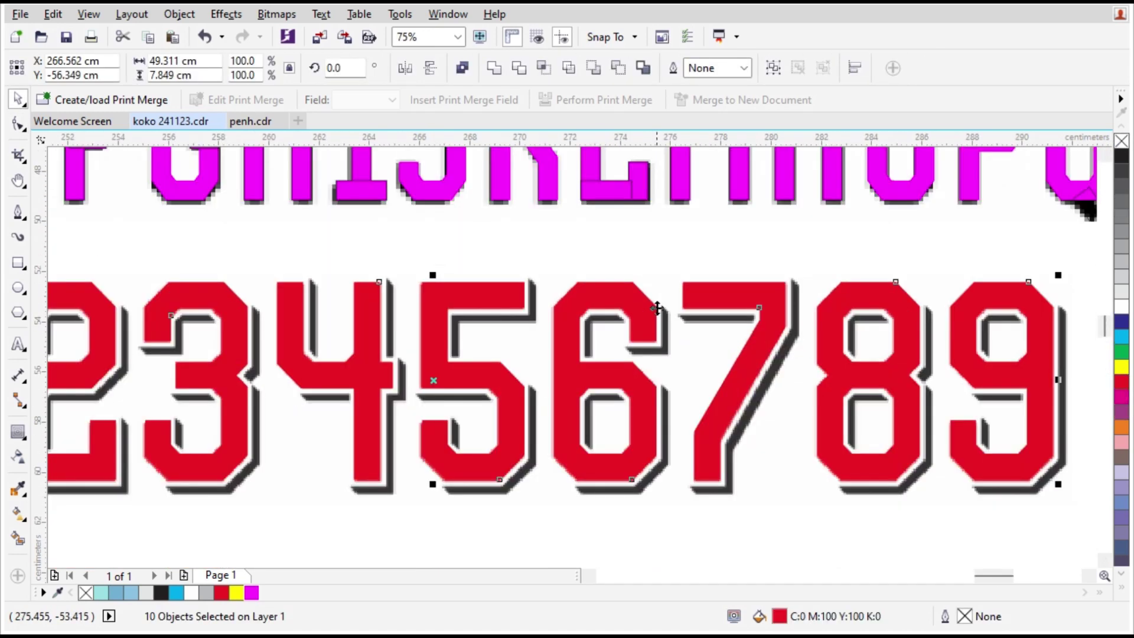
scroll(352, 285, "up", 1)
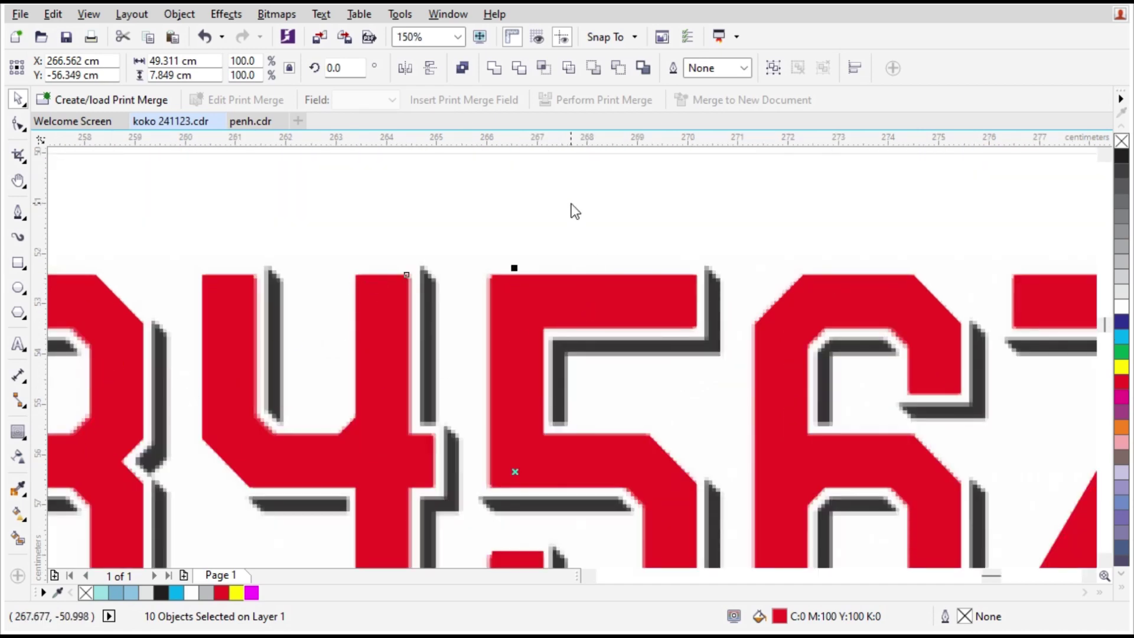
Group the ten numerals and apply an outside contour with 2 steps and a 0.133 cm offset.
key("ctrl+g")
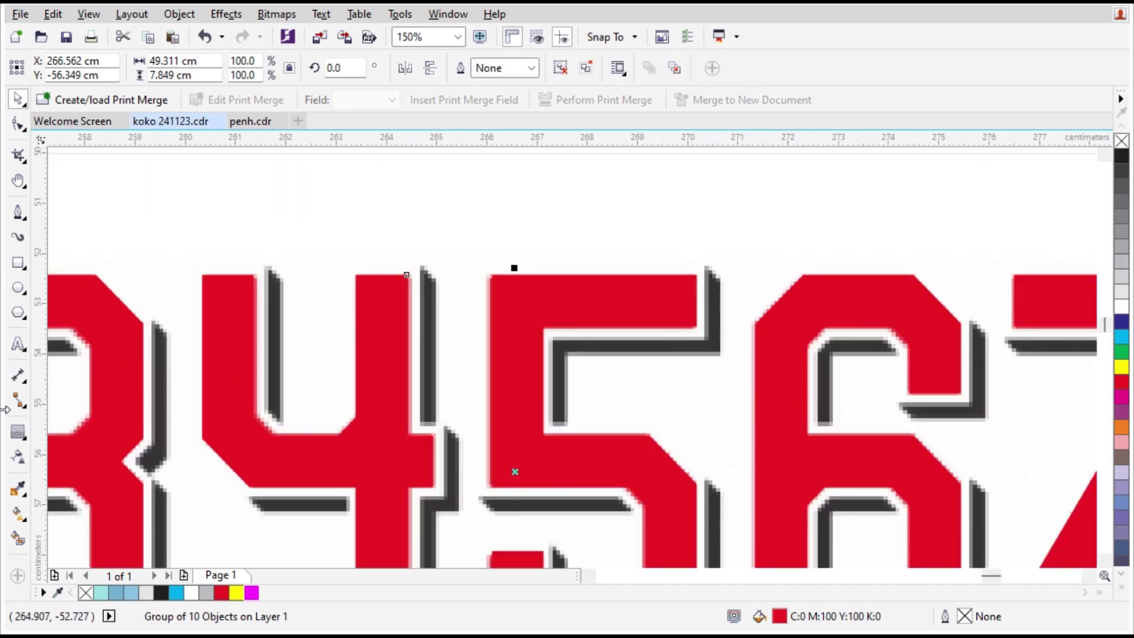
left_click(14, 433)
scroll(379, 281, "up", 2)
left_click_drag(397, 292, 405, 202)
left_click(516, 73)
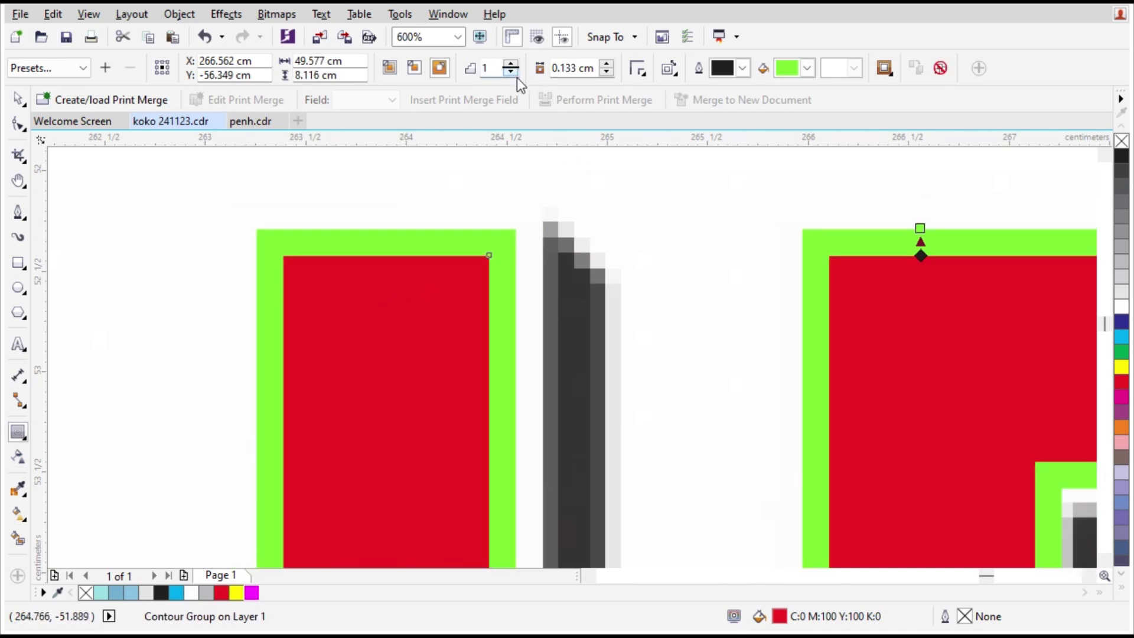
key("ctrl+z")
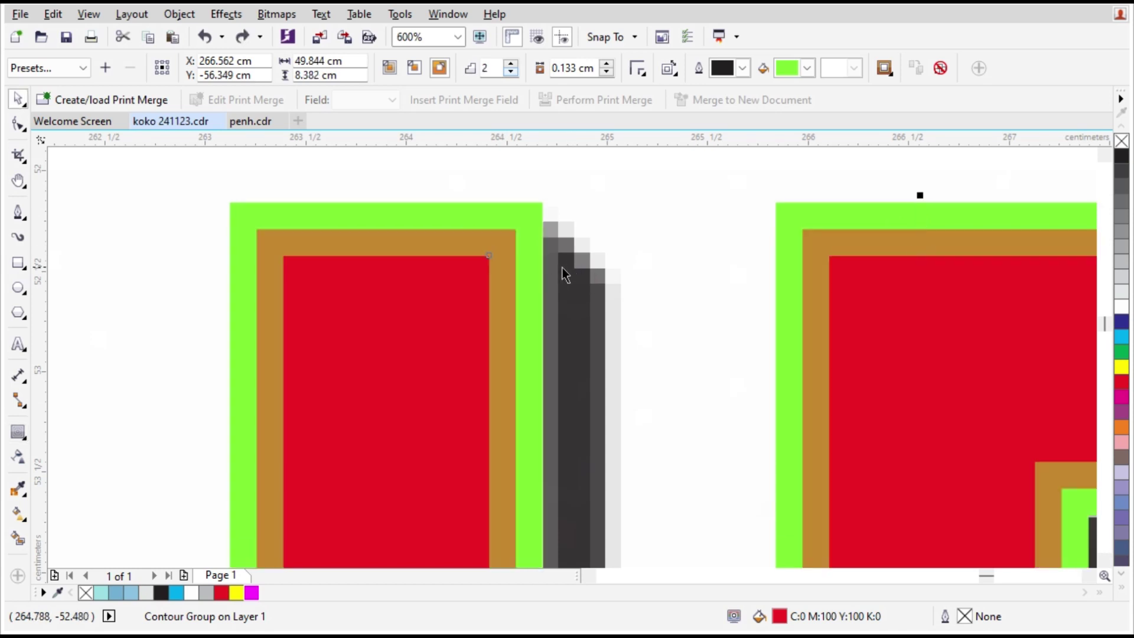
Reduce the numerals' contour to a single step and widen its offset to 0.267 cm.
key("Delete")
key("ctrl+shift+z")
left_click(512, 72)
left_click(607, 64)
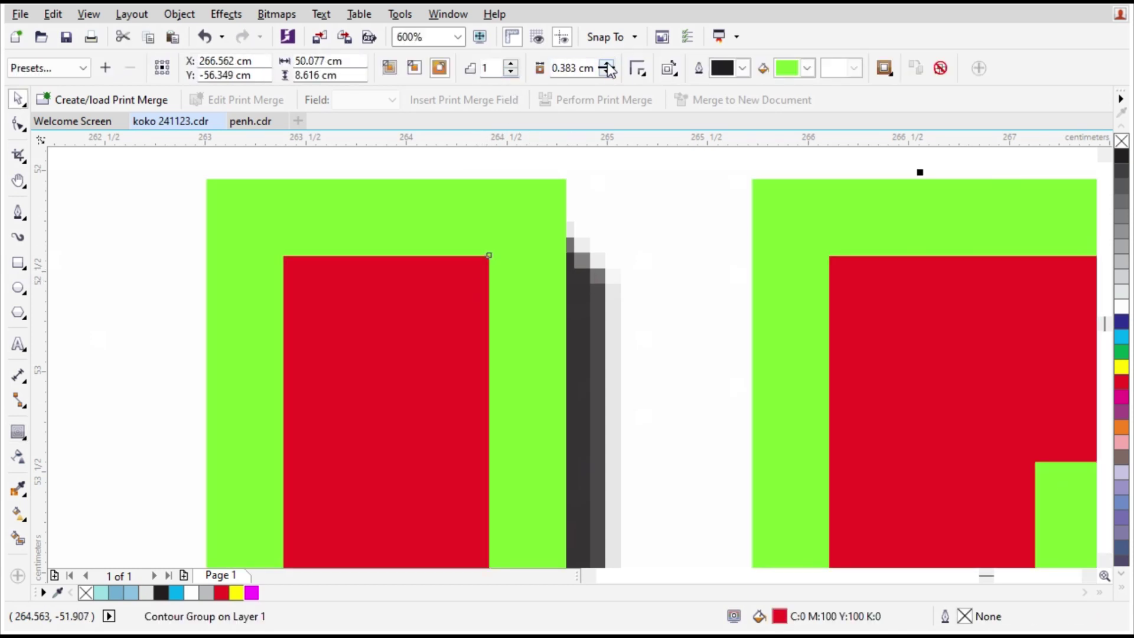
left_click(607, 72)
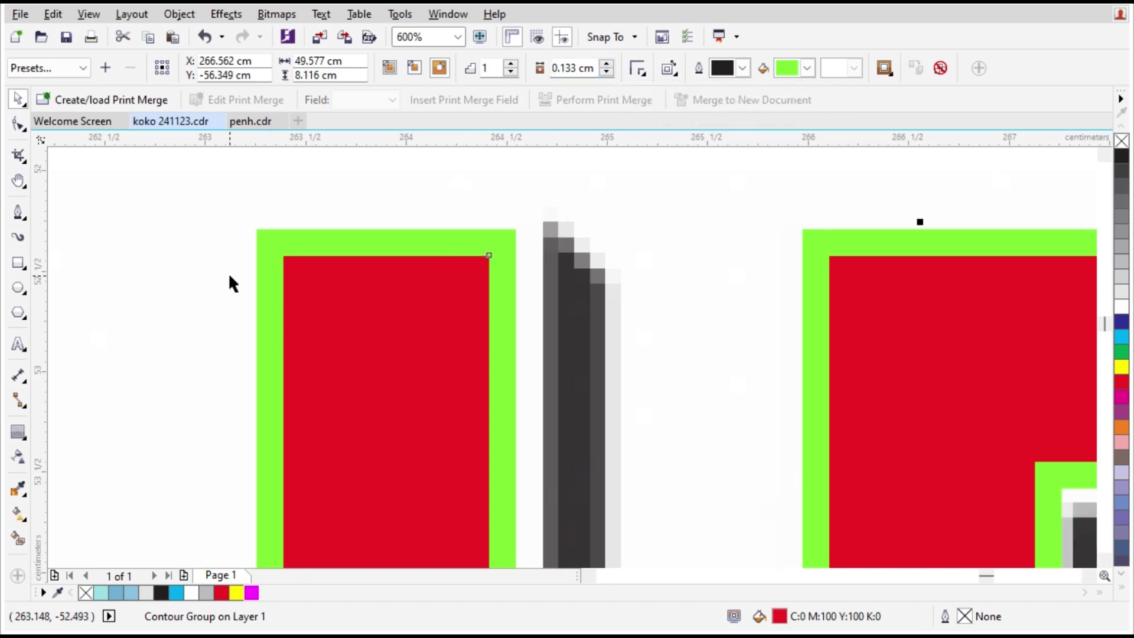
left_click_drag(421, 251, 432, 202)
left_click(511, 64)
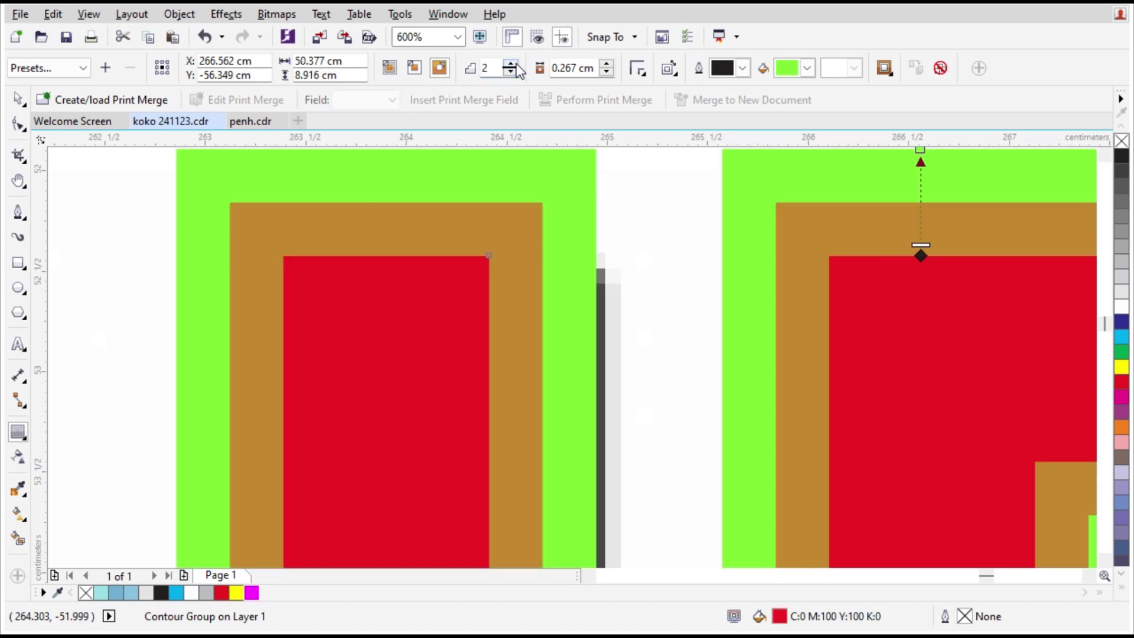
left_click(511, 72)
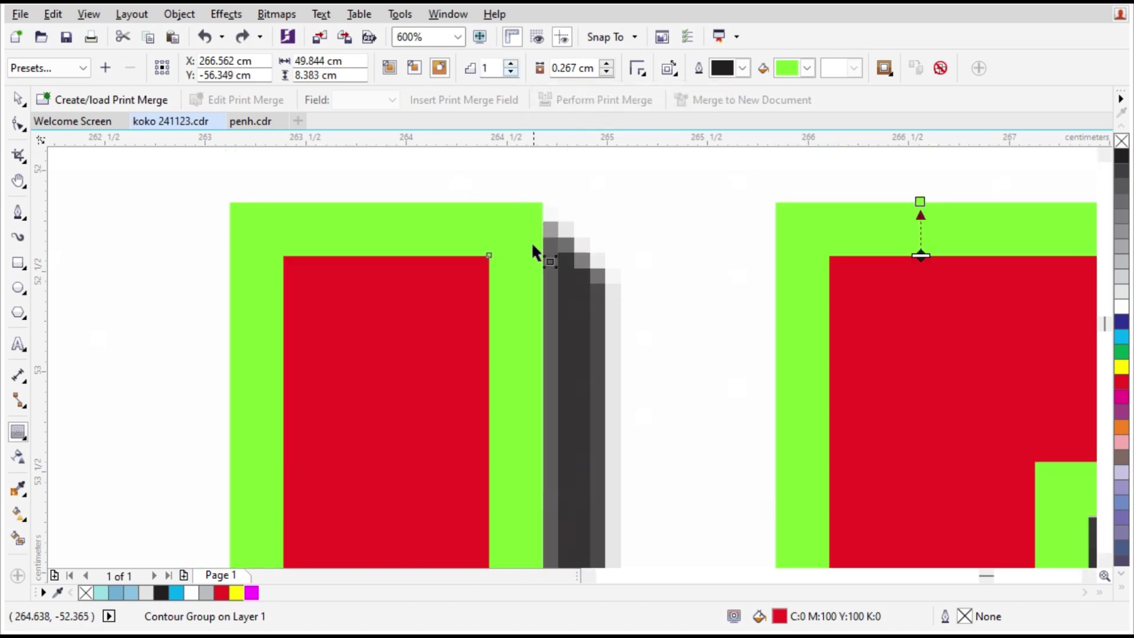
scroll(532, 248, "down", 2)
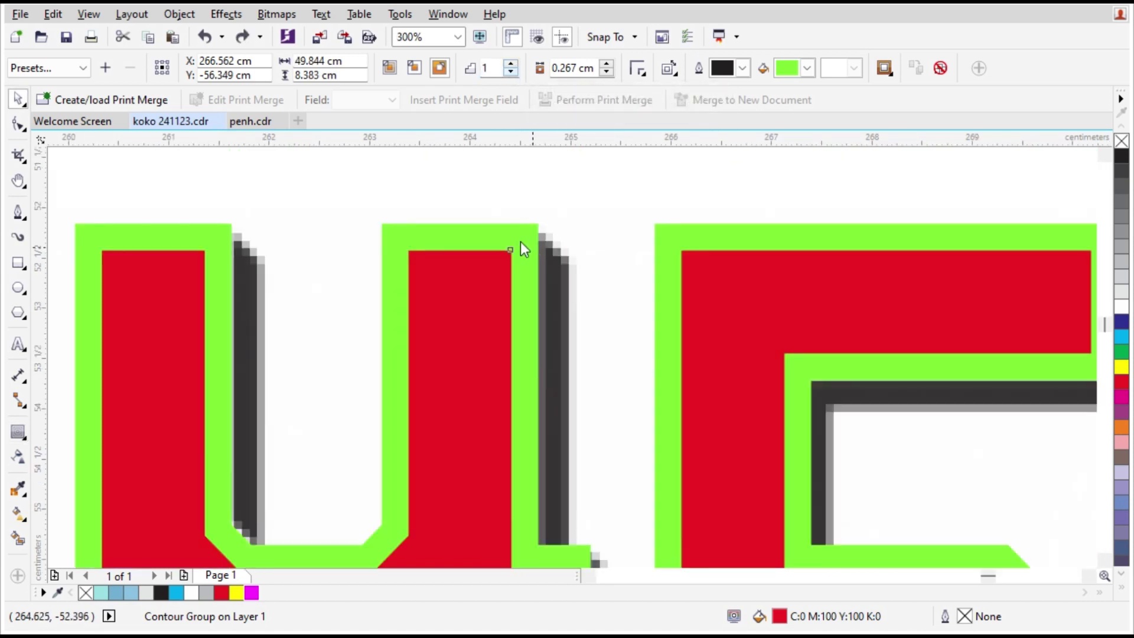
scroll(533, 251, "up", 2)
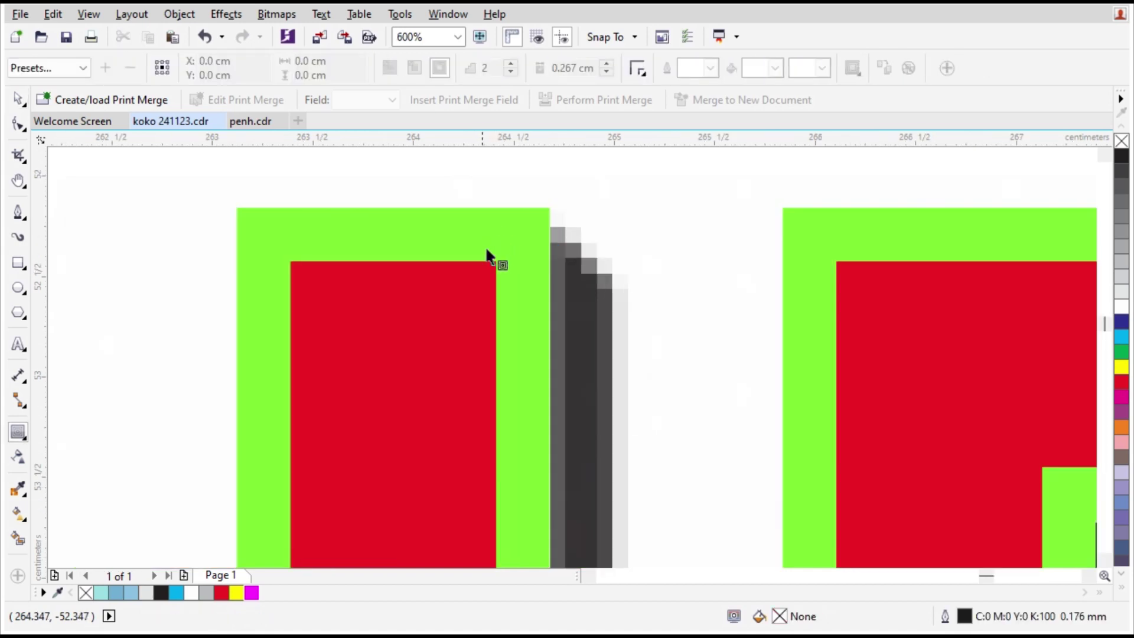
Contour the numeral group outward again with 2 steps and a 0.267 cm offset.
left_click(488, 211)
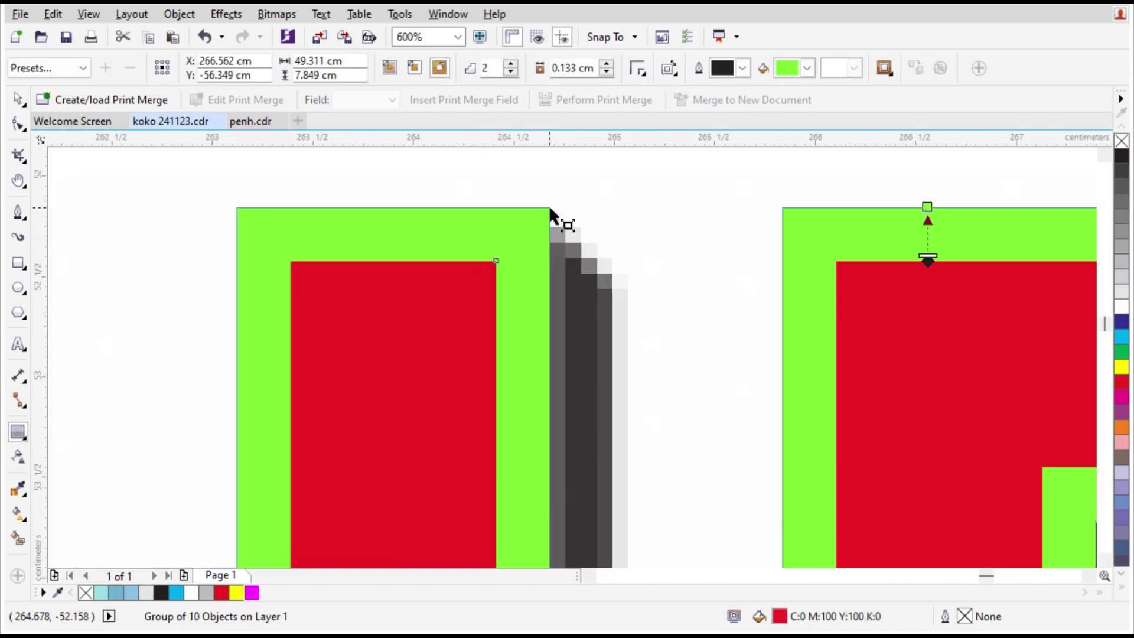
left_click_drag(549, 208, 550, 207)
left_click(515, 73)
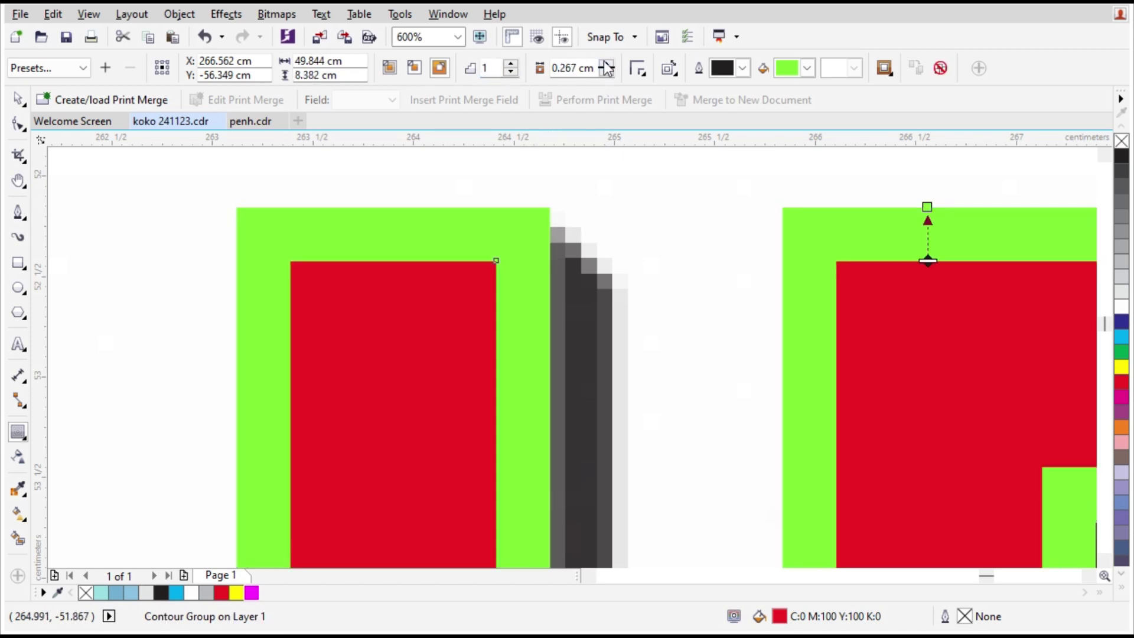
left_click(511, 65)
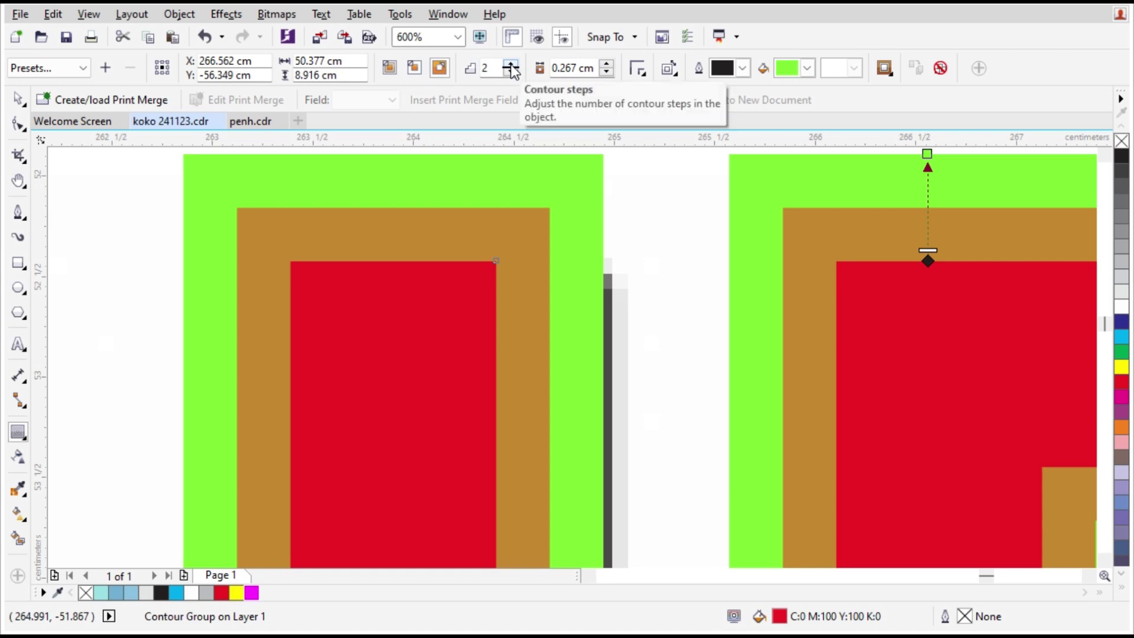
scroll(587, 289, "down", 3)
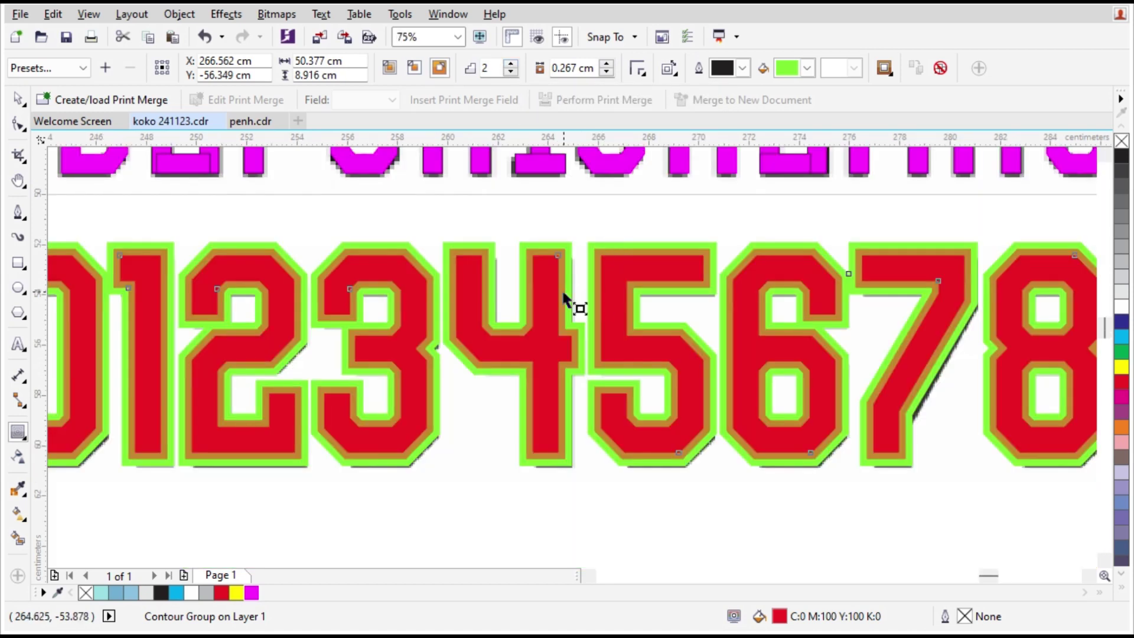
scroll(577, 306, "up", 1)
scroll(548, 204, "up", 2)
scroll(543, 257, "down", 1)
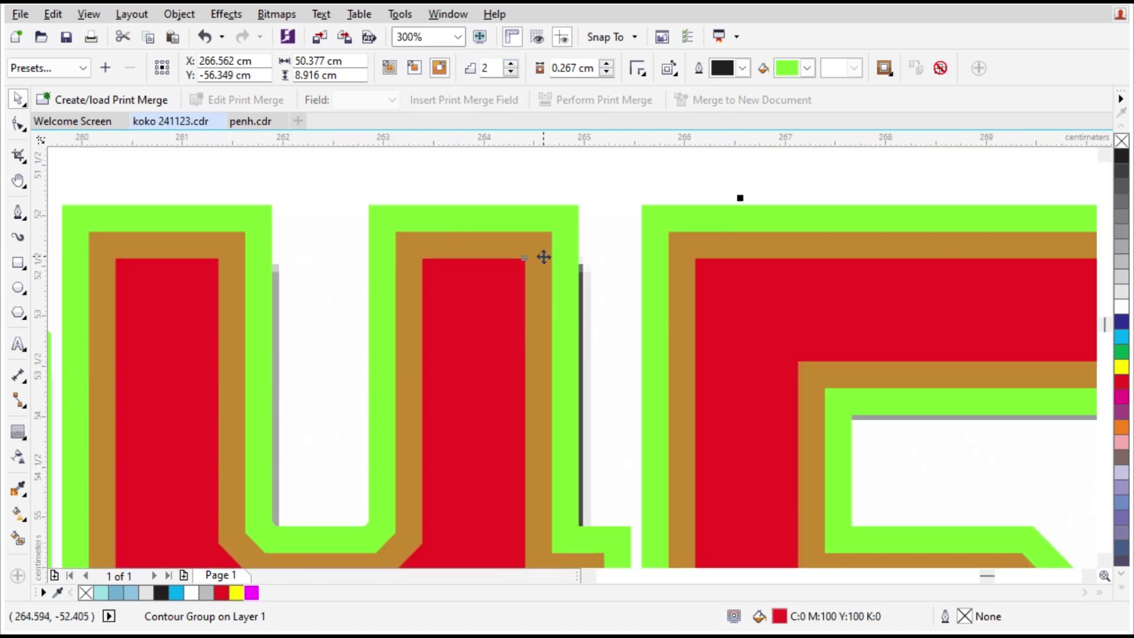
Break the contour apart from the numerals and ungroup its two layers into separate objects.
key("ctrl+k")
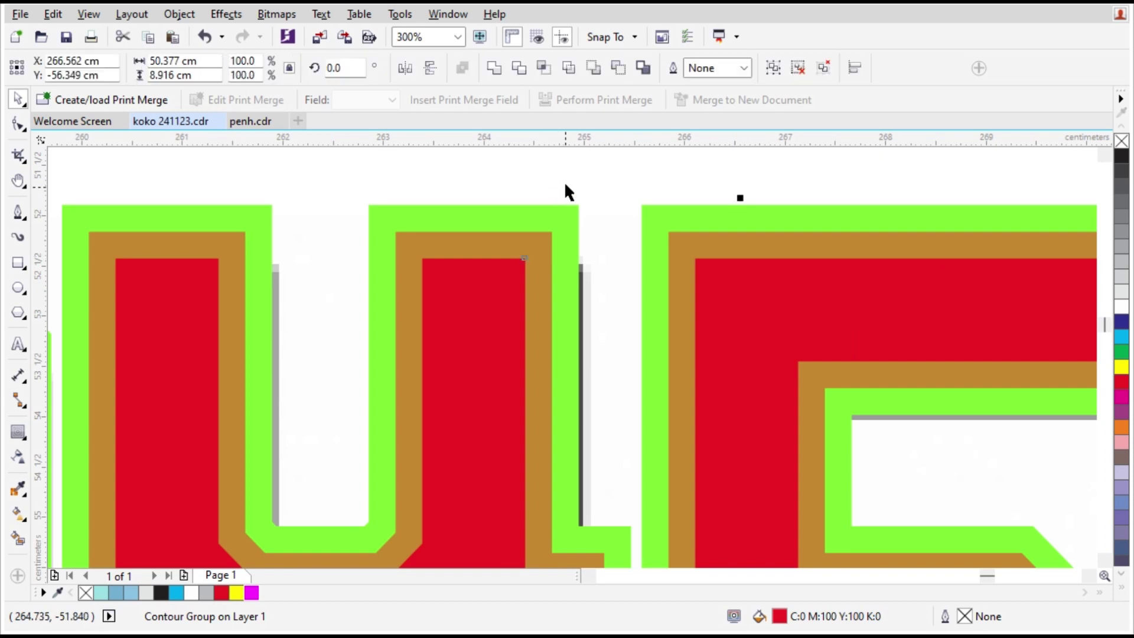
left_click(565, 186)
scroll(521, 229, "up", 1)
left_click_drag(527, 250, 498, 253)
key("ctrl+z")
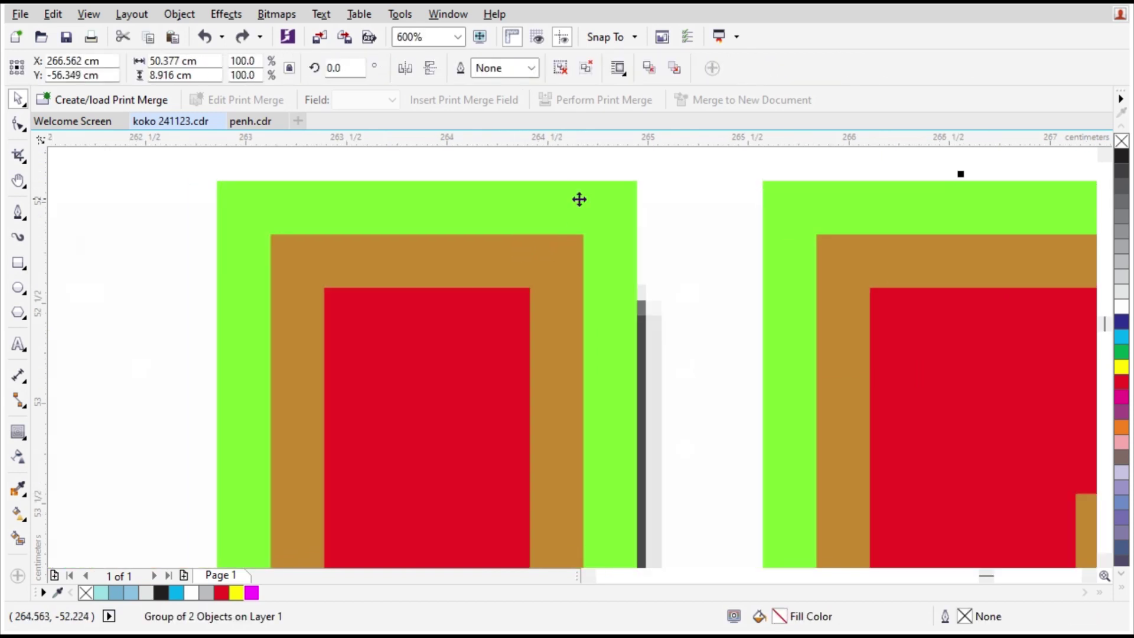
left_click(586, 68)
left_click(568, 169)
left_click_drag(580, 267, 538, 270)
key("ctrl+z")
Trim the outer green contour with the inner brown one, then delete the inner contour shapes.
left_click(511, 198, "shift")
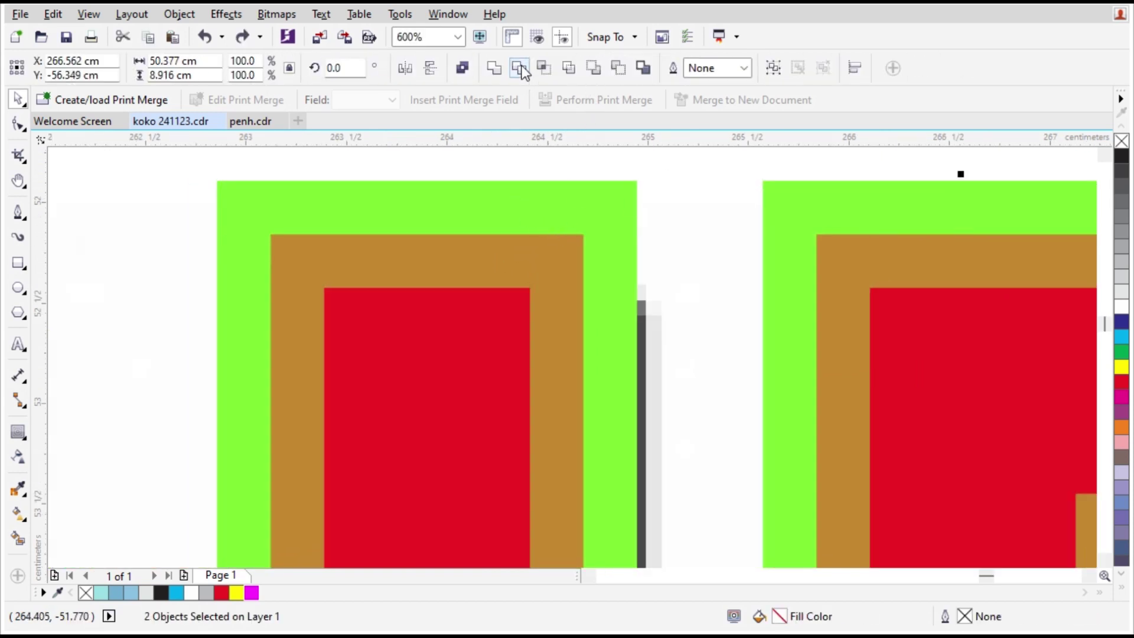
left_click(519, 69)
left_click(537, 246)
key("Delete")
left_click(543, 250)
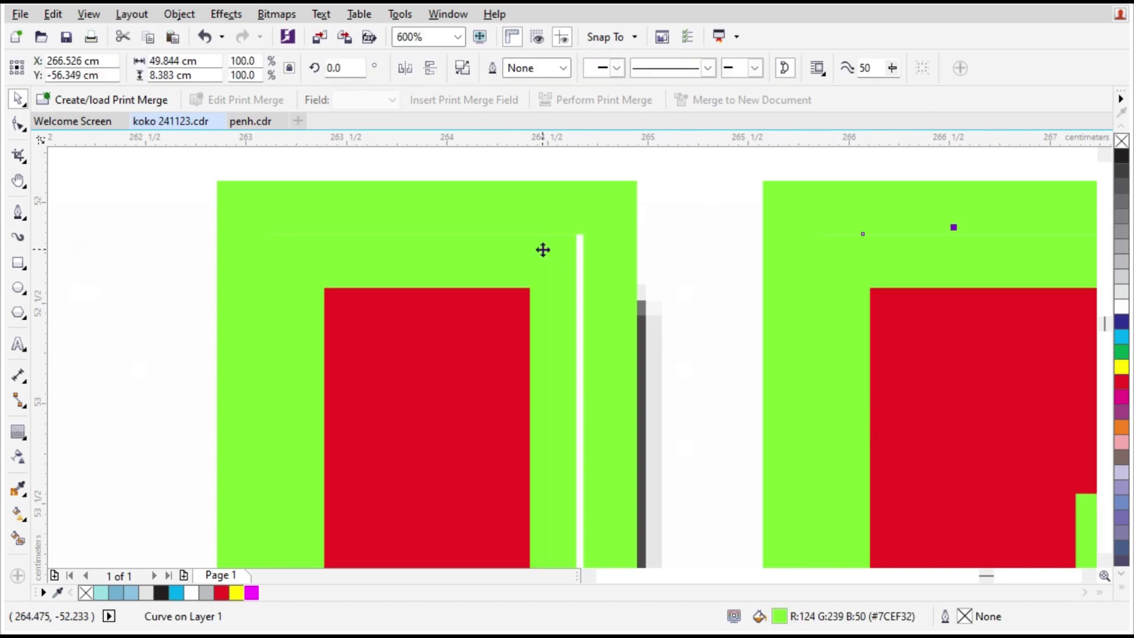
key("Escape")
scroll(673, 215, "down", 2)
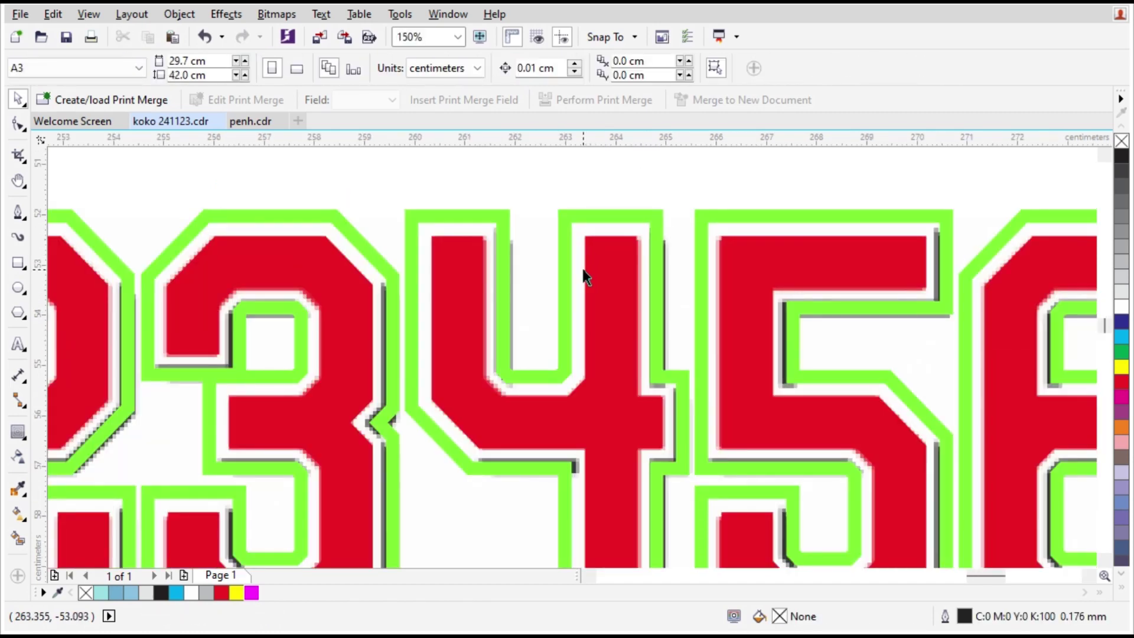
Examine how the green contour ring fits the bitmap shadows around the numerals, undoing any accidental change to it.
scroll(585, 277, "down", 2)
scroll(293, 275, "up", 2)
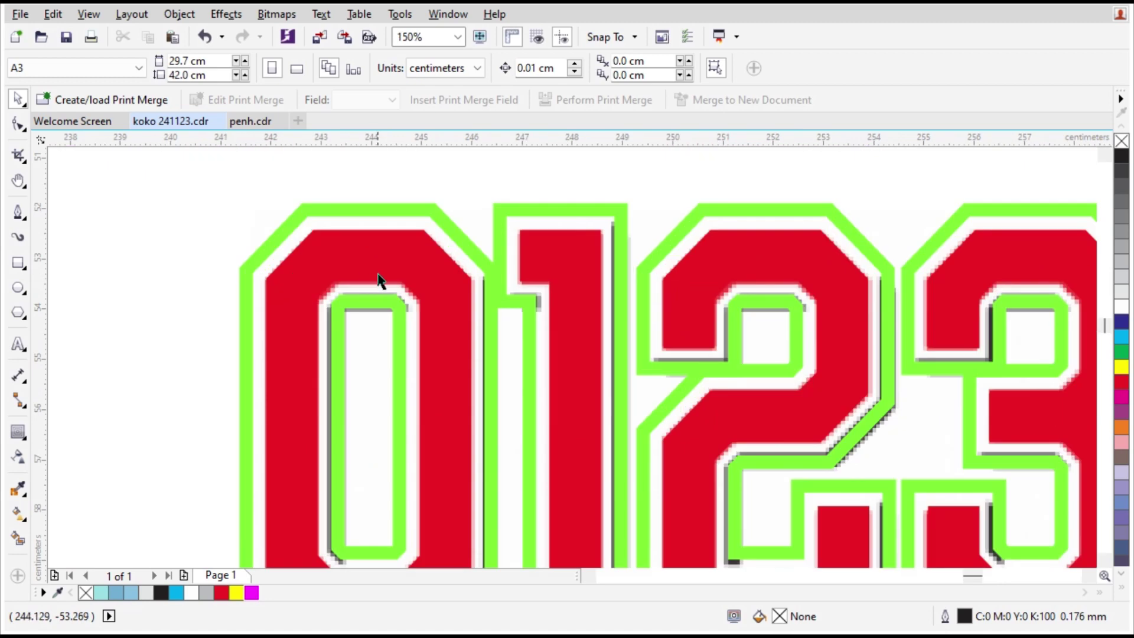
left_click(476, 228)
key("ctrl+z")
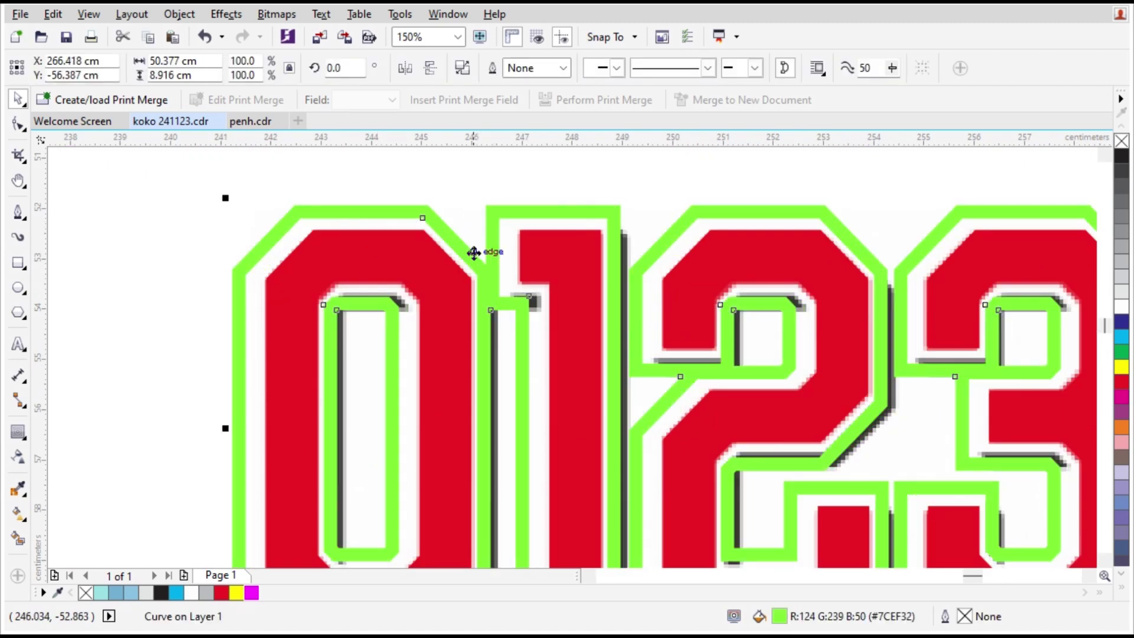
scroll(455, 265, "down", 2)
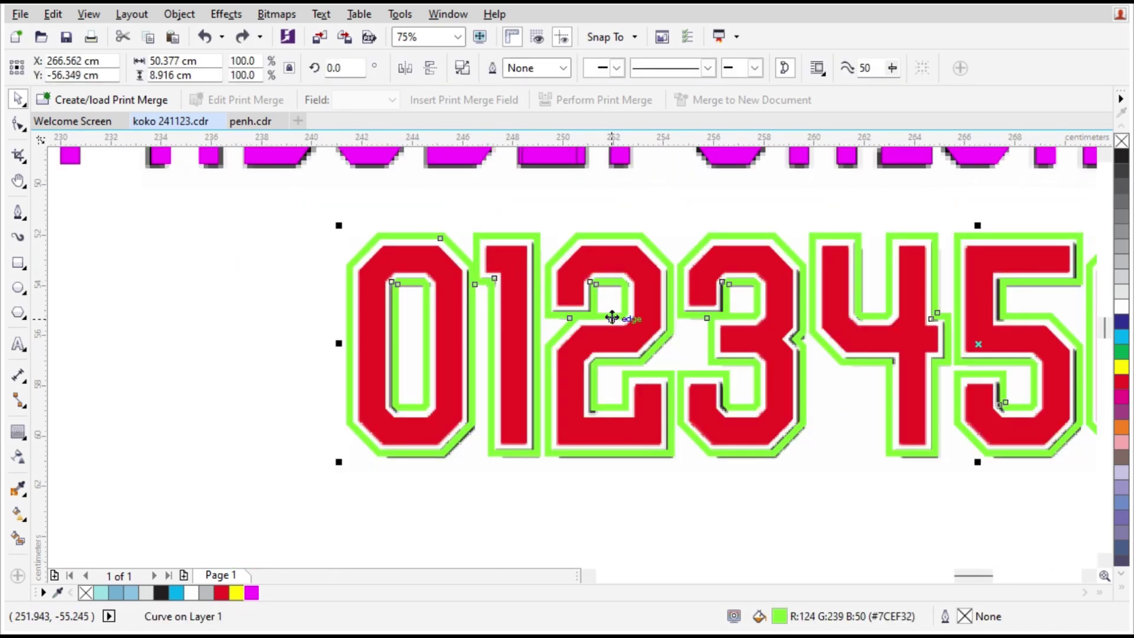
scroll(612, 319, "up", 2)
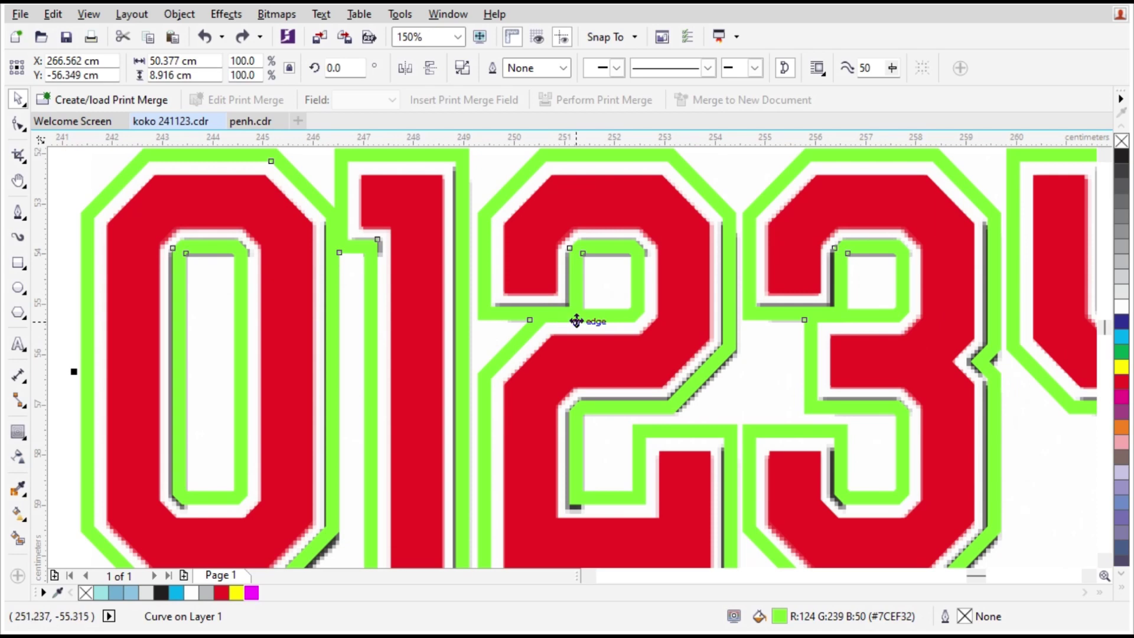
scroll(533, 314, "down", 4)
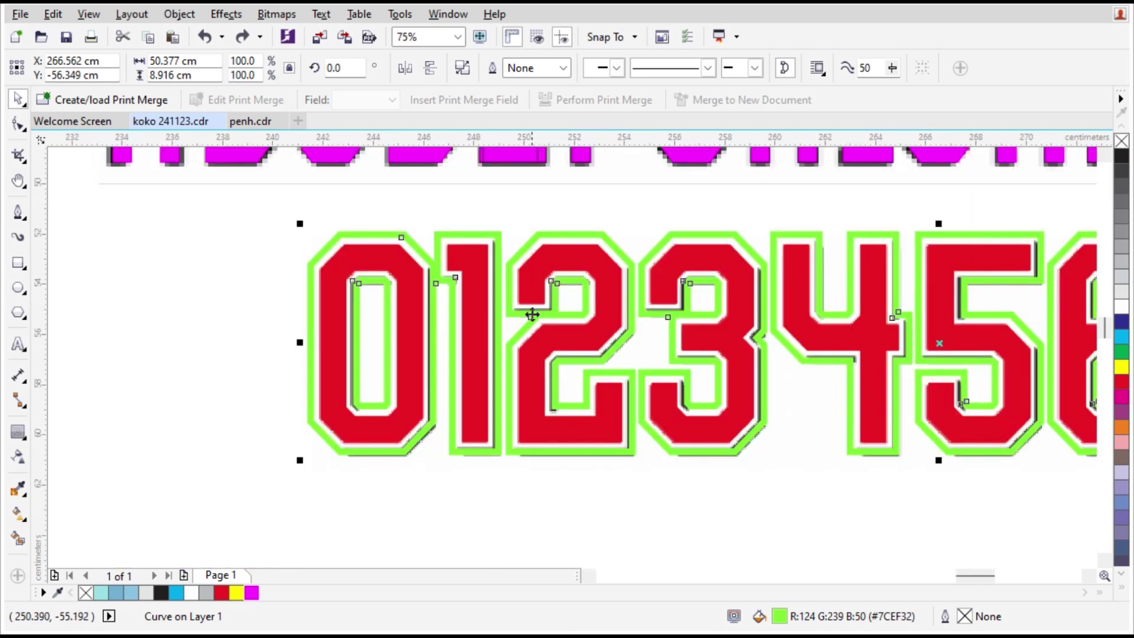
key("Escape")
scroll(647, 319, "up", 2)
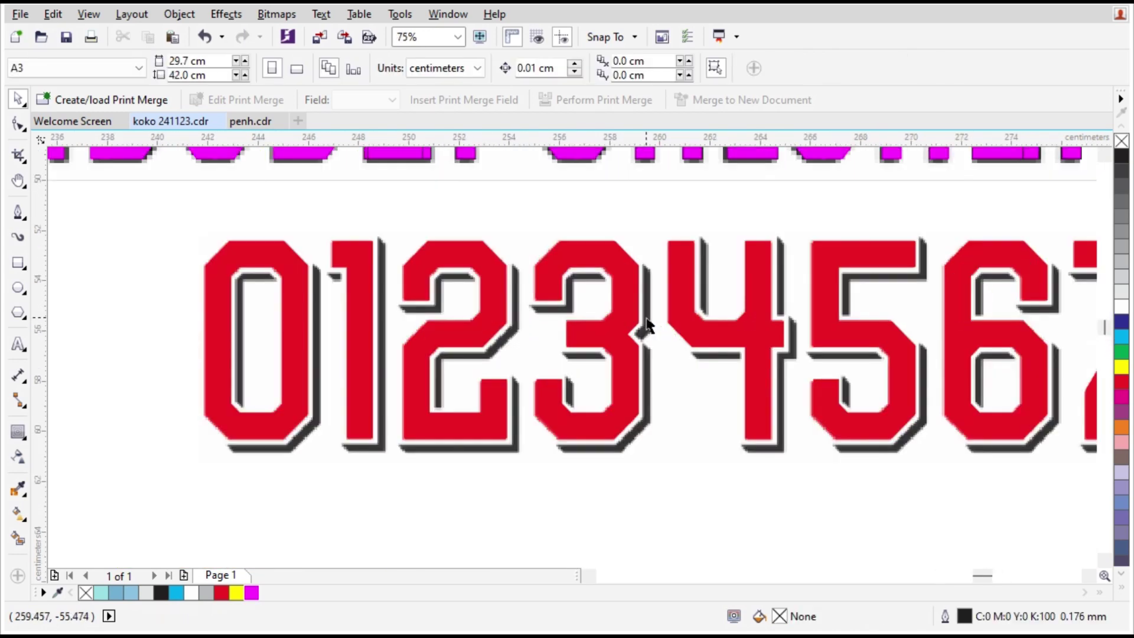
scroll(647, 317, "up", 1)
scroll(646, 317, "down", 1)
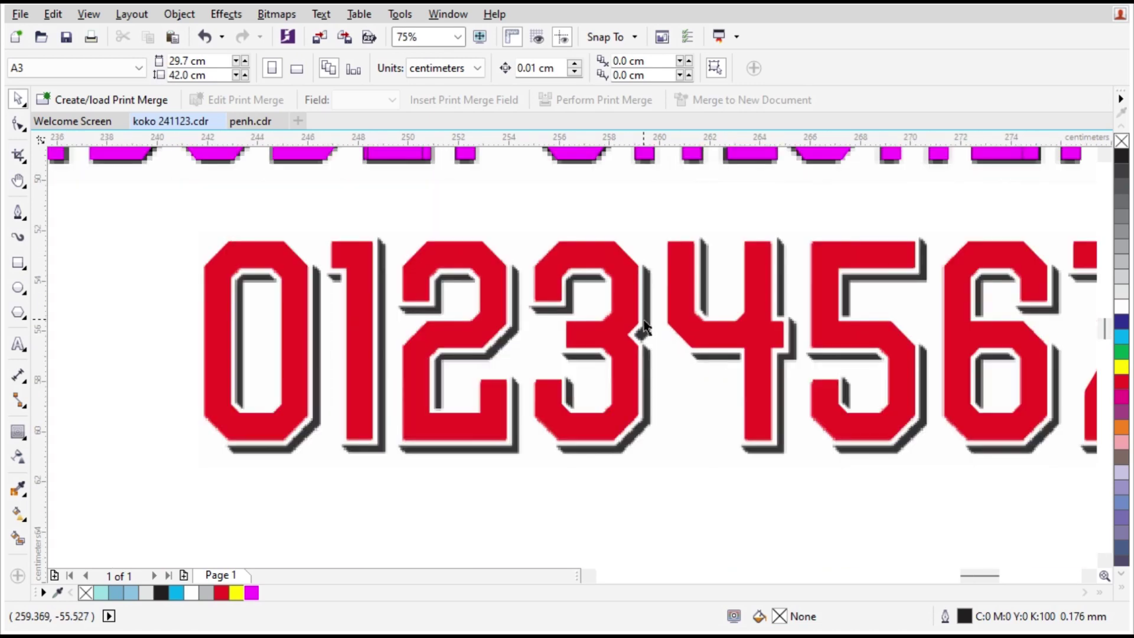
key("ctrl+z")
scroll(559, 308, "up", 2)
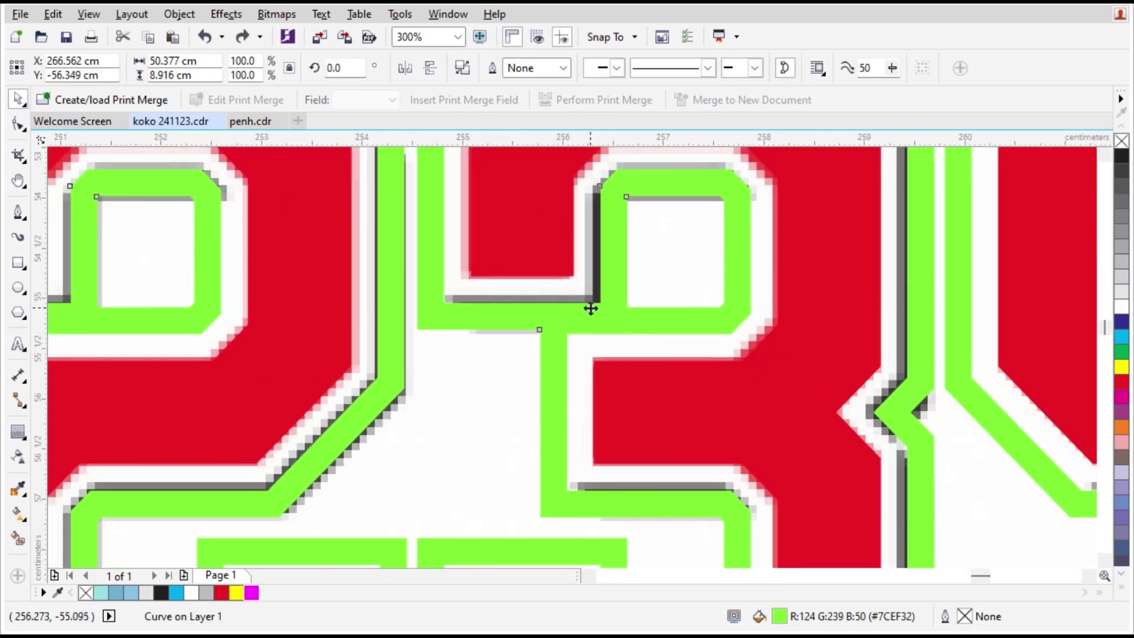
Remove the green fill from the contour ring and give it a dark hairline outline.
scroll(591, 308, "down", 2)
right_click(1121, 292)
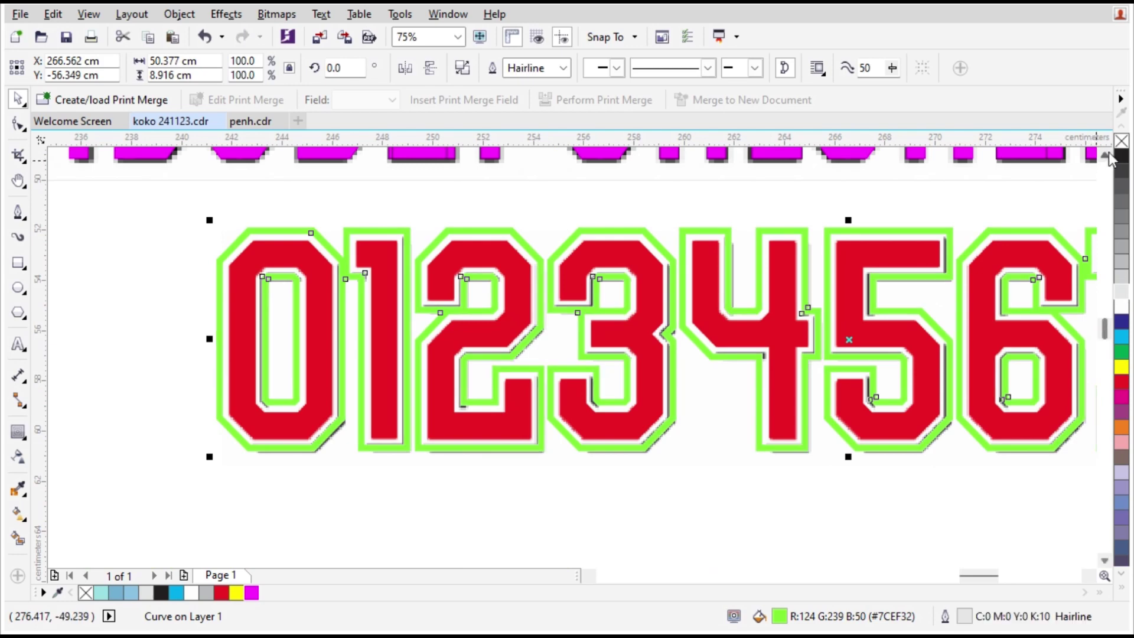
left_click(1122, 141)
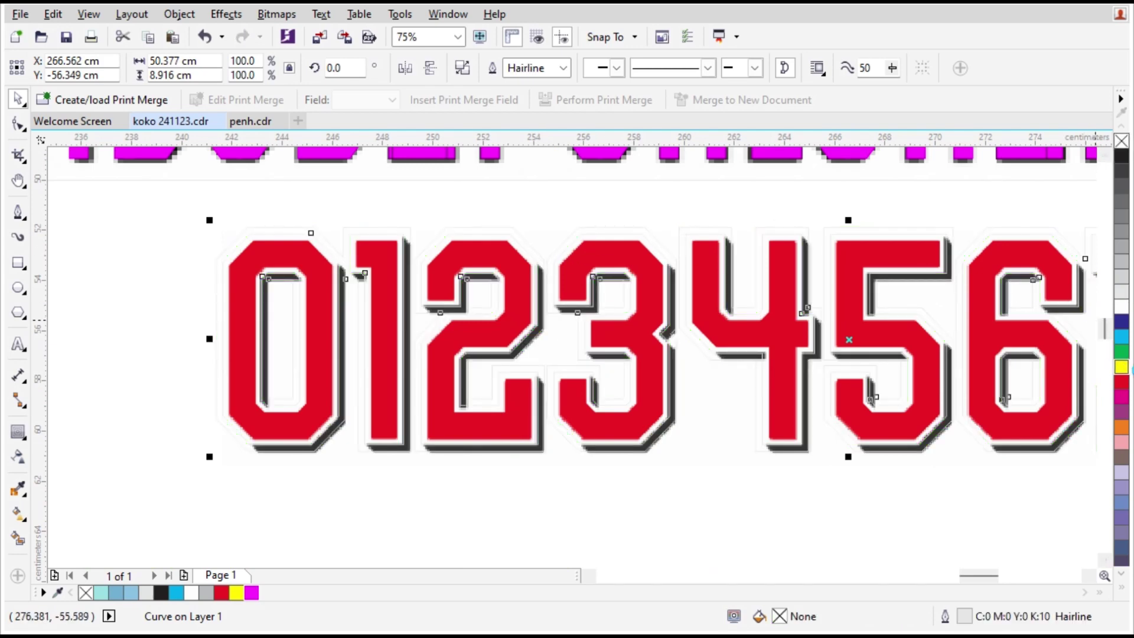
right_click(1121, 366)
key("Escape")
scroll(231, 290, "up", 2)
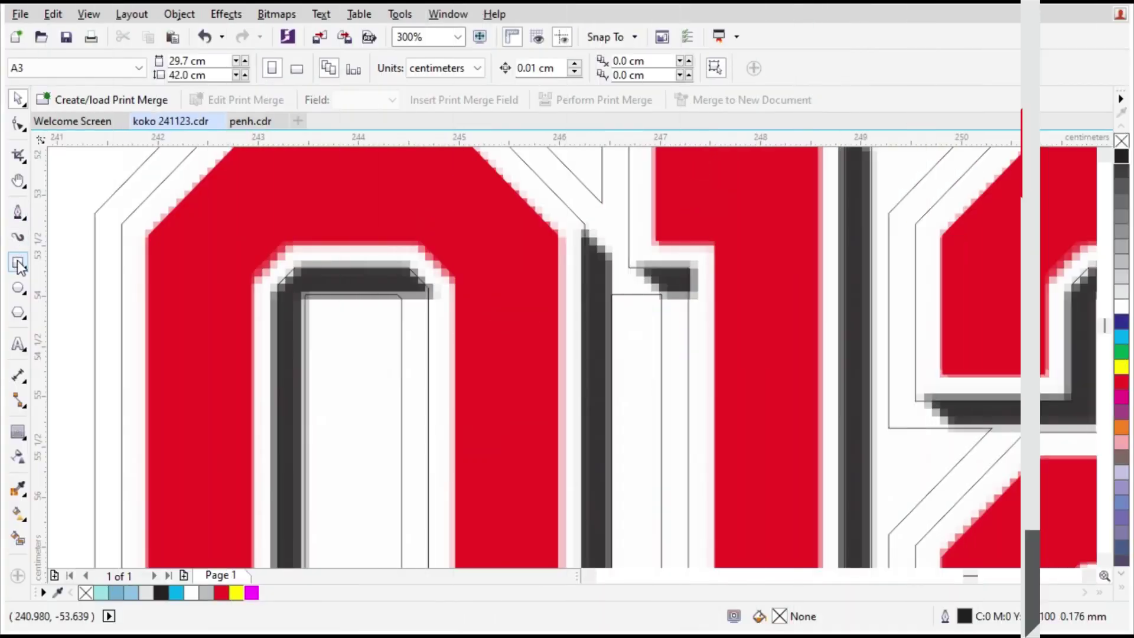
left_click(20, 266)
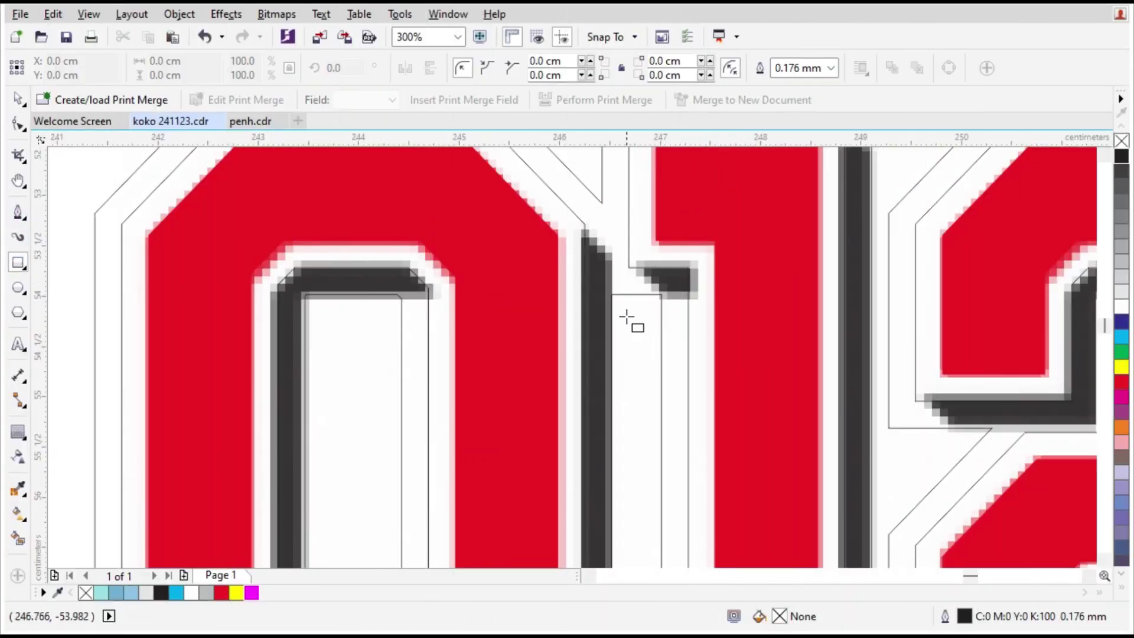
scroll(613, 233, "down", 1)
scroll(587, 223, "up", 1)
left_click_drag(584, 223, 625, 389)
scroll(608, 307, "up", 1)
key("space")
scroll(596, 332, "down", 1)
key("ctrl+z")
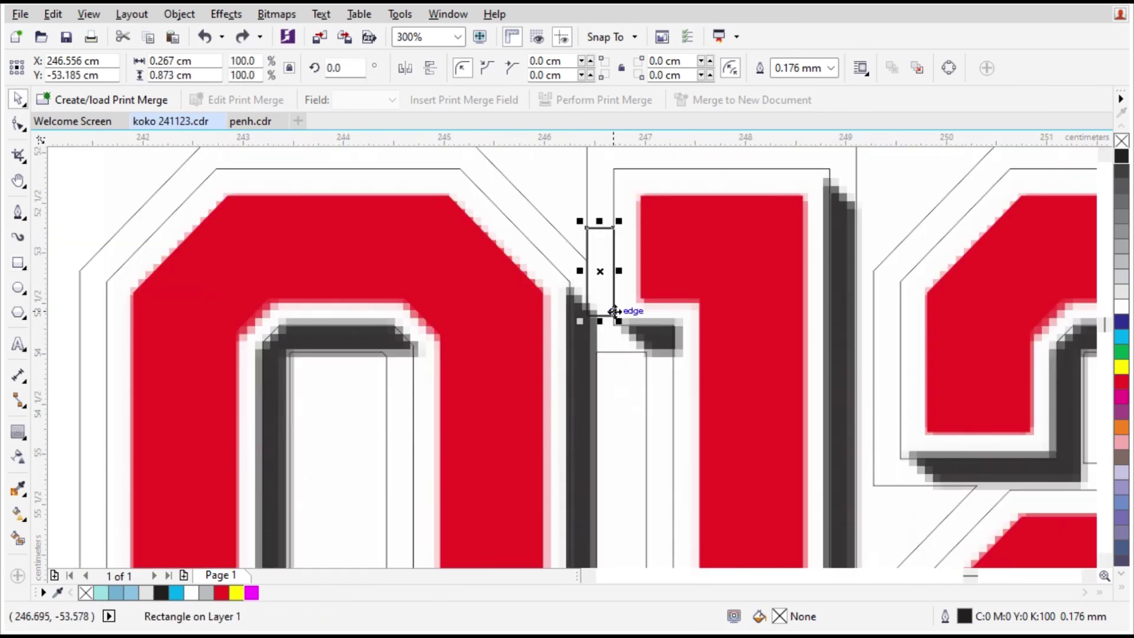
key("Delete")
scroll(604, 352, "up", 1)
scroll(618, 334, "down", 1)
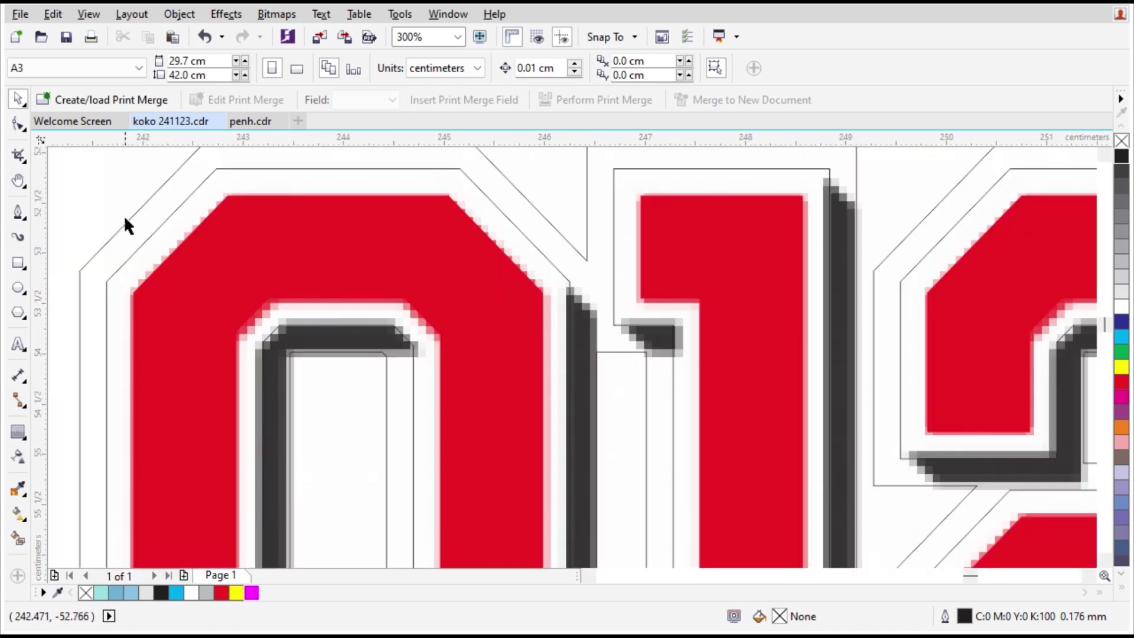
Draw a straight line with the Pen tool along the 0's upper right diagonal and delete its stray end node.
left_click(20, 210)
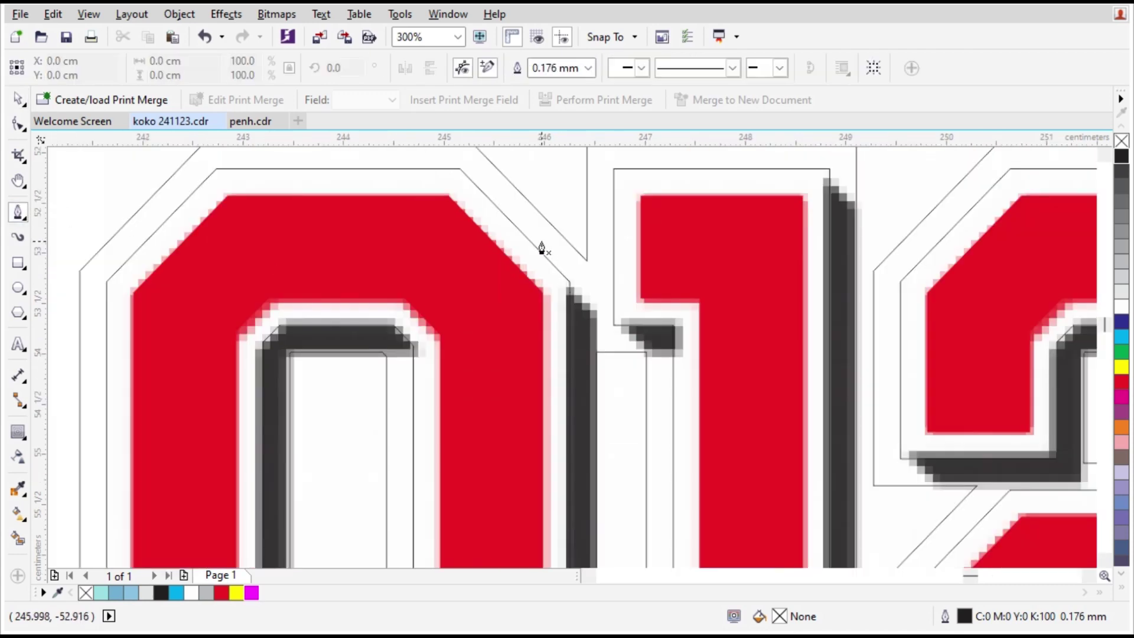
double_click(459, 205)
left_click(27, 130)
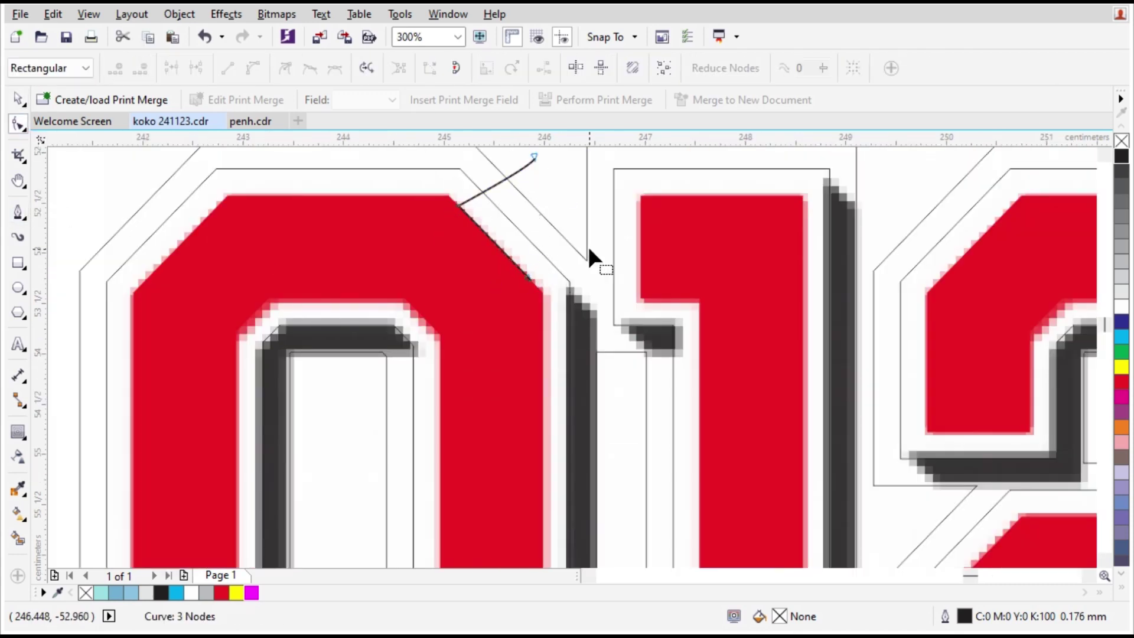
scroll(590, 215, "down", 1)
scroll(589, 183, "up", 1)
left_click_drag(588, 181, 524, 238)
key("Delete")
Scale the diagonal line to 295.2 percent and move it onto the inner contour's diagonal at the 0's upper right corner.
key("space")
left_click_drag(549, 313, 743, 455)
scroll(529, 282, "up", 1)
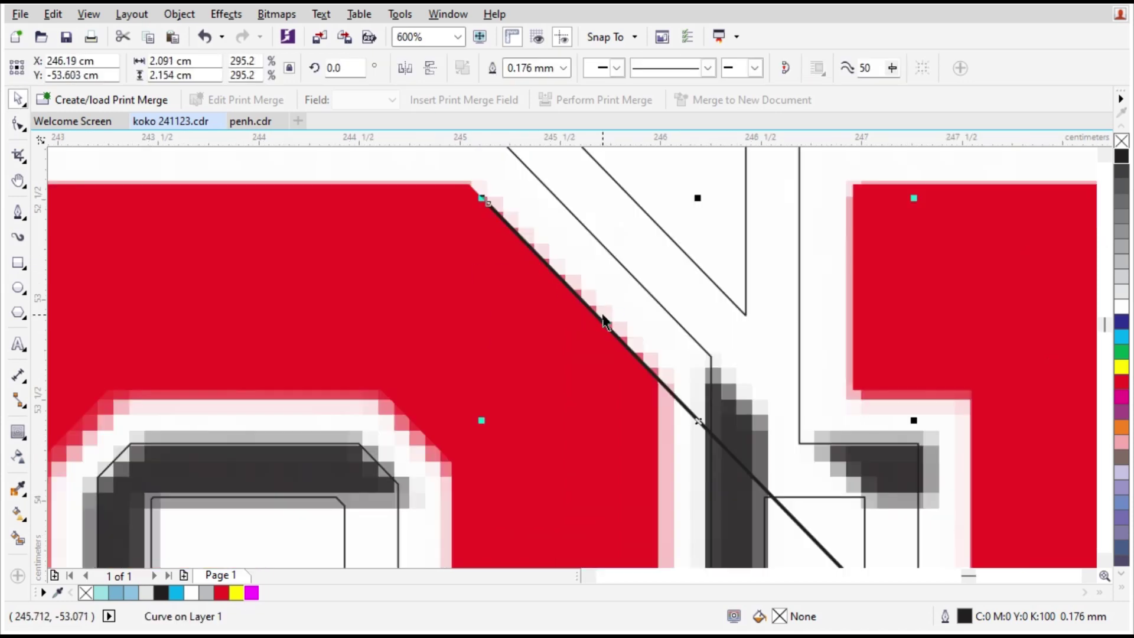
left_click_drag(604, 322, 624, 264)
scroll(625, 264, "down", 1)
scroll(726, 431, "up", 1)
Draw a rectangle about 0.44 cm wide and 0.9 cm high over the gap between the 0 and the 1.
left_click(20, 264)
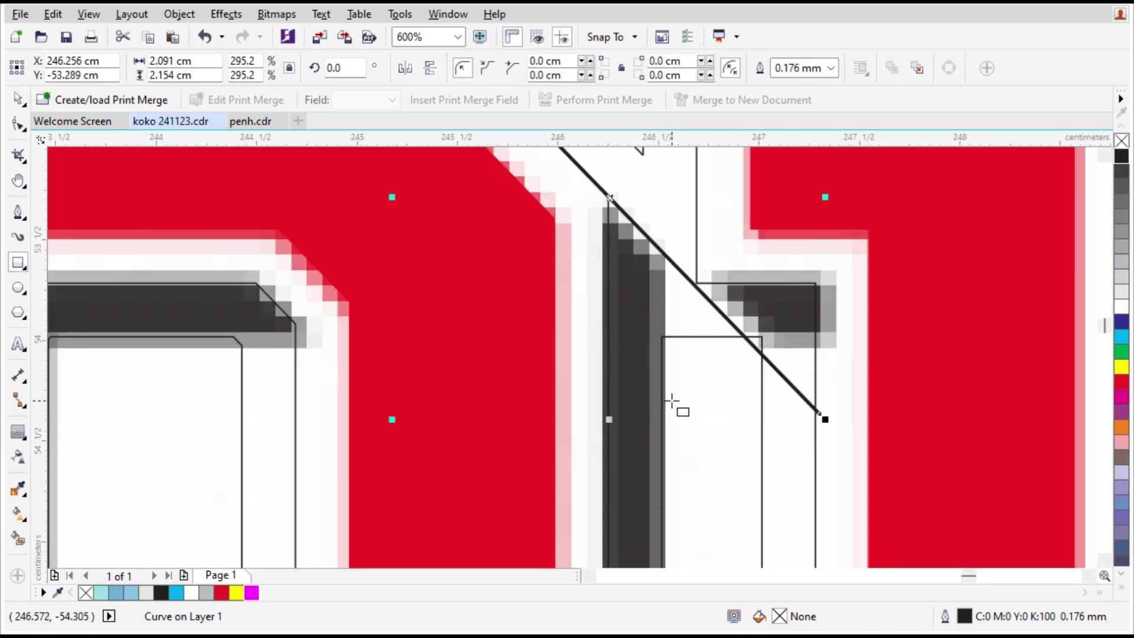
mouse_move(663, 388)
left_mouse_down()
mouse_move(759, 223)
mouse_move(750, 208)
left_mouse_up()
scroll(728, 242, "down", 1)
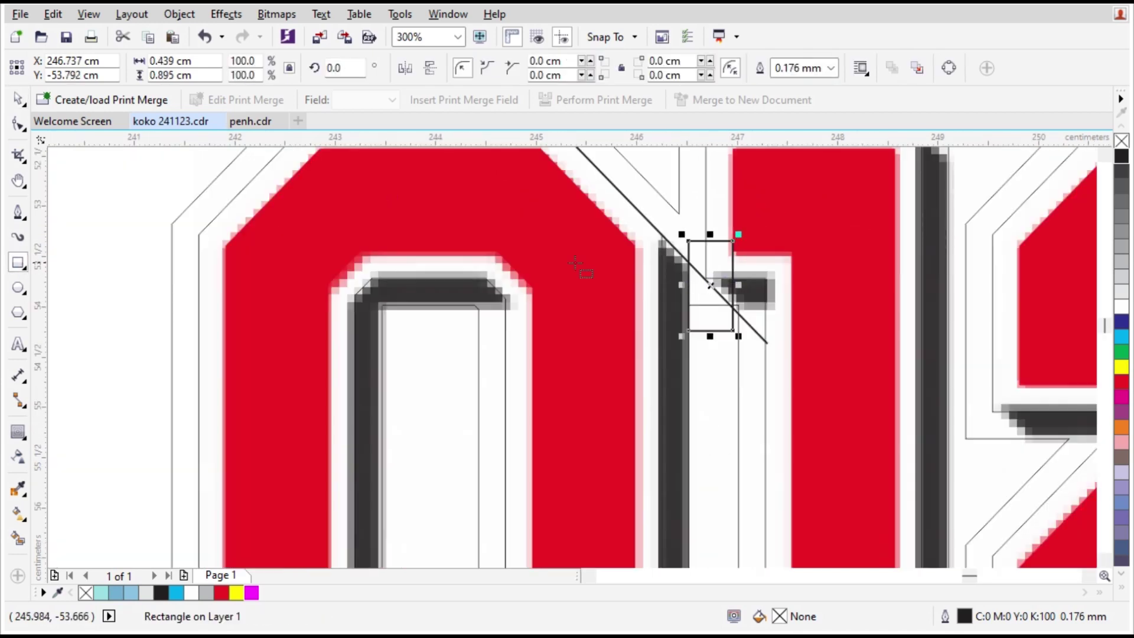
Draw two rectangles over the 0's counter edge, about 1.27 by 0.95 cm near its top and 2.14 by 1.39 cm near its bottom.
left_click_drag(456, 306, 583, 399)
scroll(520, 318, "down", 1)
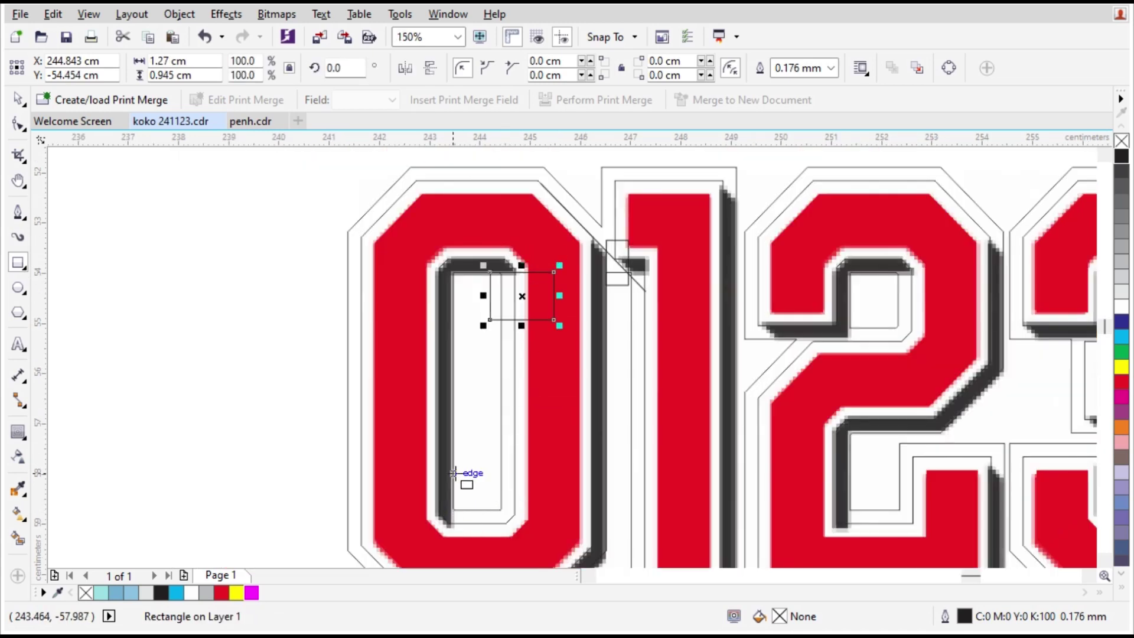
left_click_drag(454, 473, 560, 543)
scroll(572, 301, "down", 1)
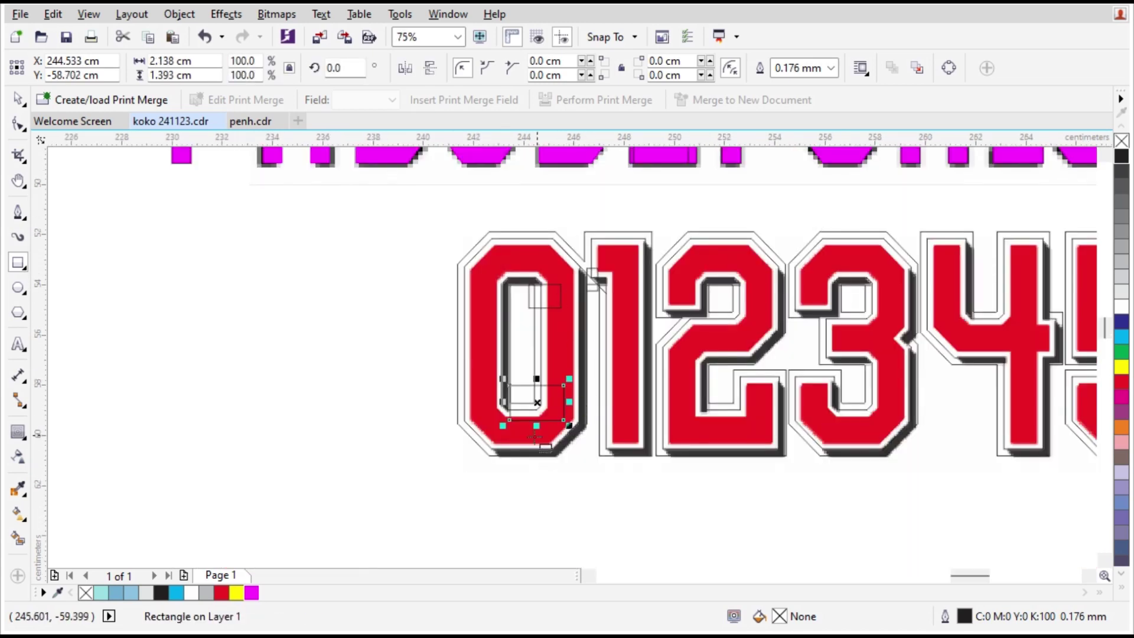
scroll(435, 452, "up", 2)
scroll(496, 431, "down", 1)
key("space")
scroll(618, 245, "down", 1)
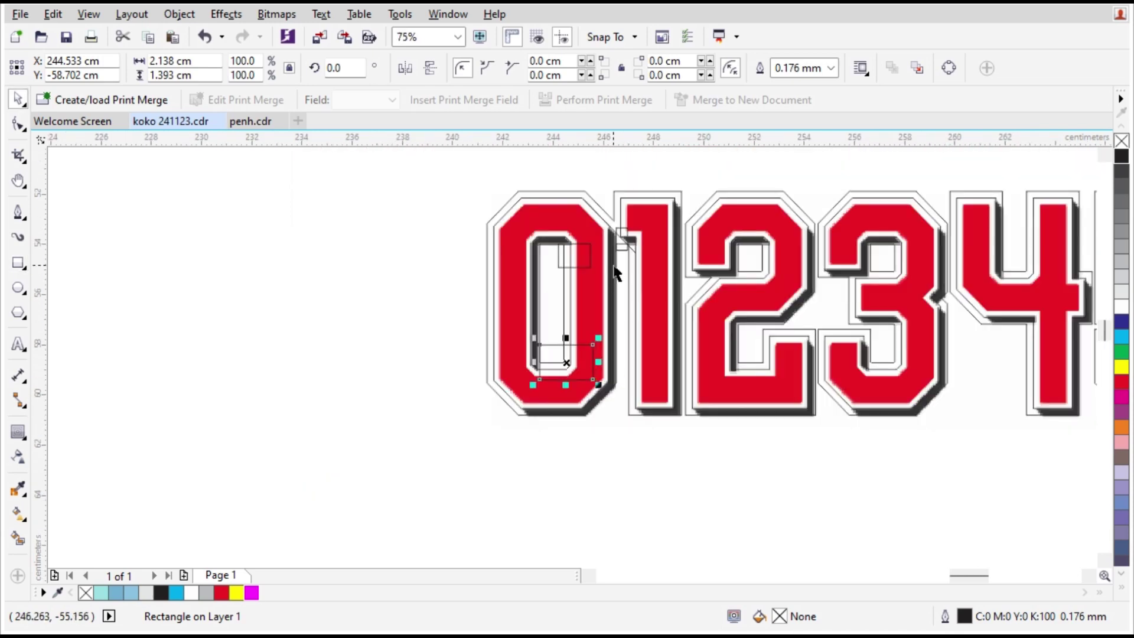
scroll(627, 210, "up", 1)
Copy the diagonal line from the 0's upper right corner to the 0's lower left area.
left_click_drag(622, 210, 458, 539)
right_click(457, 539)
scroll(459, 557, "up", 2)
scroll(469, 519, "down", 1)
scroll(456, 472, "up", 1)
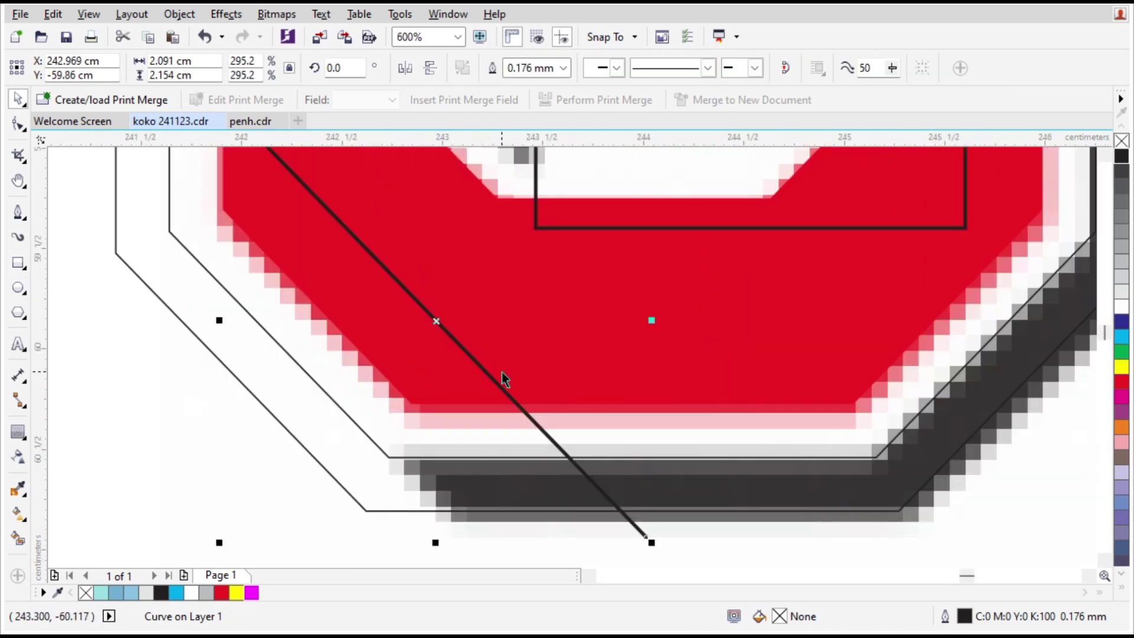
Move the copied line onto the inner contour's lower left diagonal on the 0, checking it in Wireframe and returning to Enhanced view.
left_click_drag(486, 370, 348, 416)
left_click(88, 13)
left_click(98, 53)
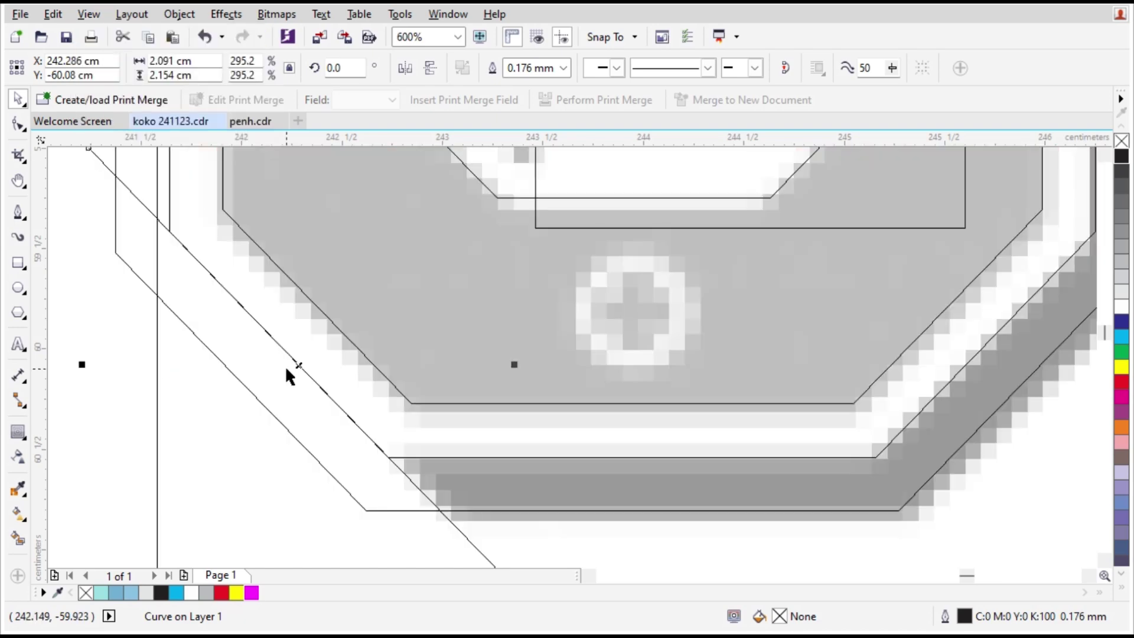
scroll(284, 365, "up", 4)
left_click(88, 14)
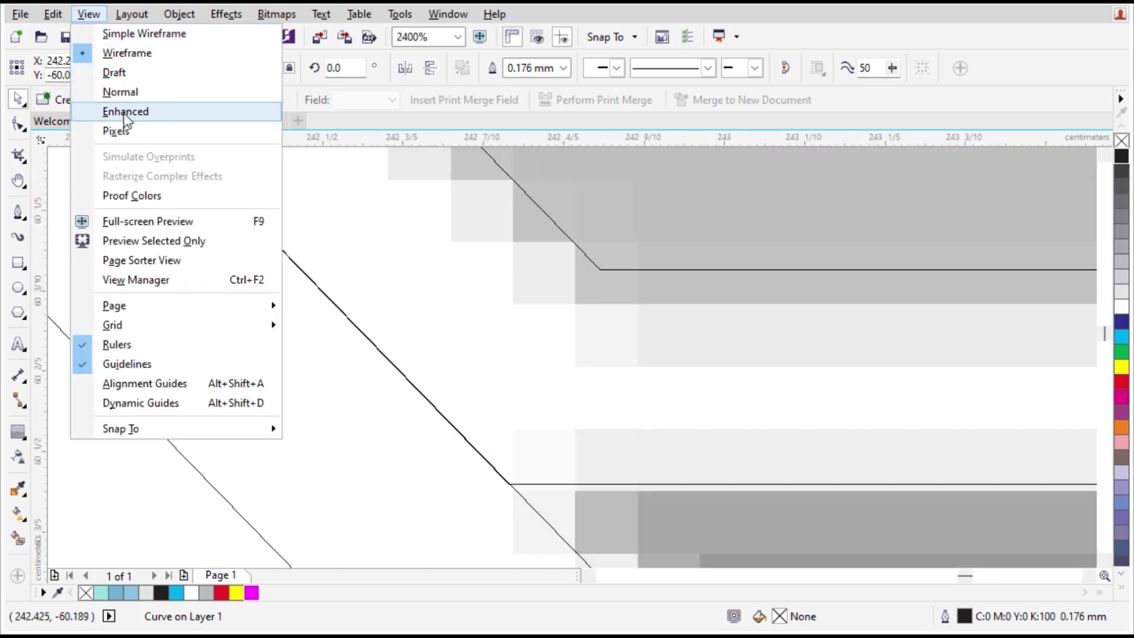
left_click(125, 111)
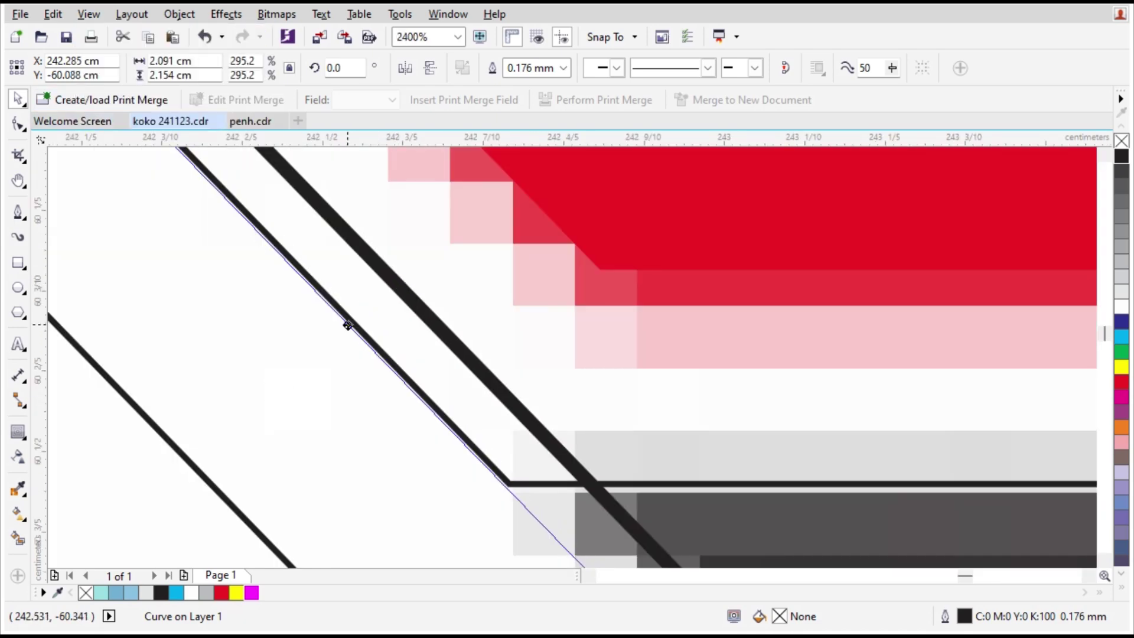
scroll(349, 324, "down", 4)
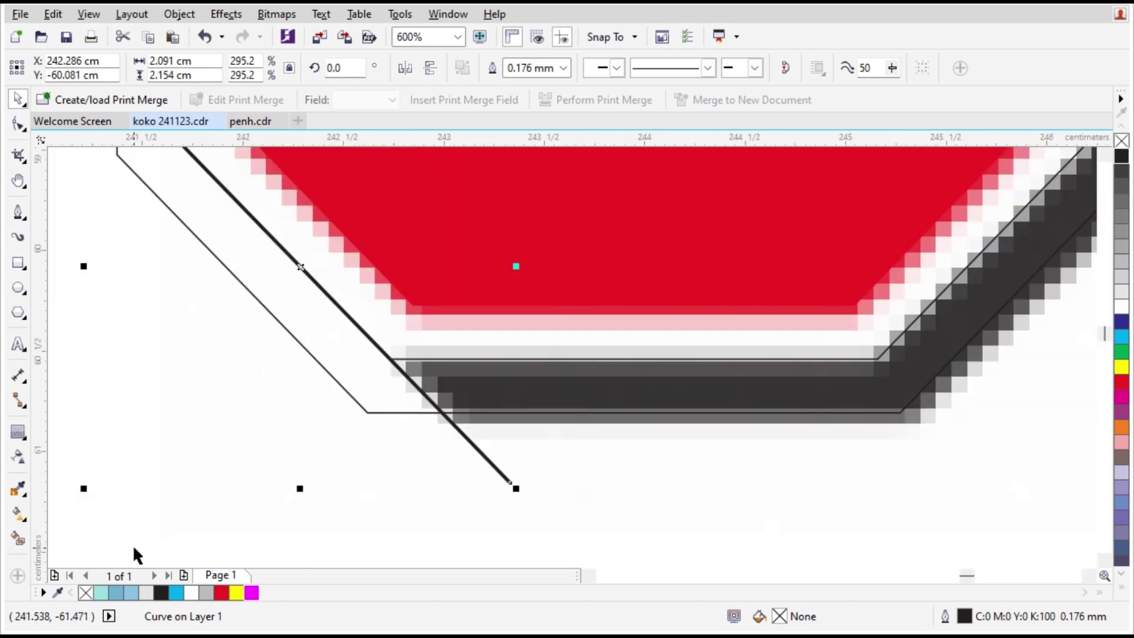
Use Smart Fill to create magenta shadow shapes without outline along the 0's outer contour and inside its counter.
left_click(17, 513)
scroll(180, 506, "down", 4)
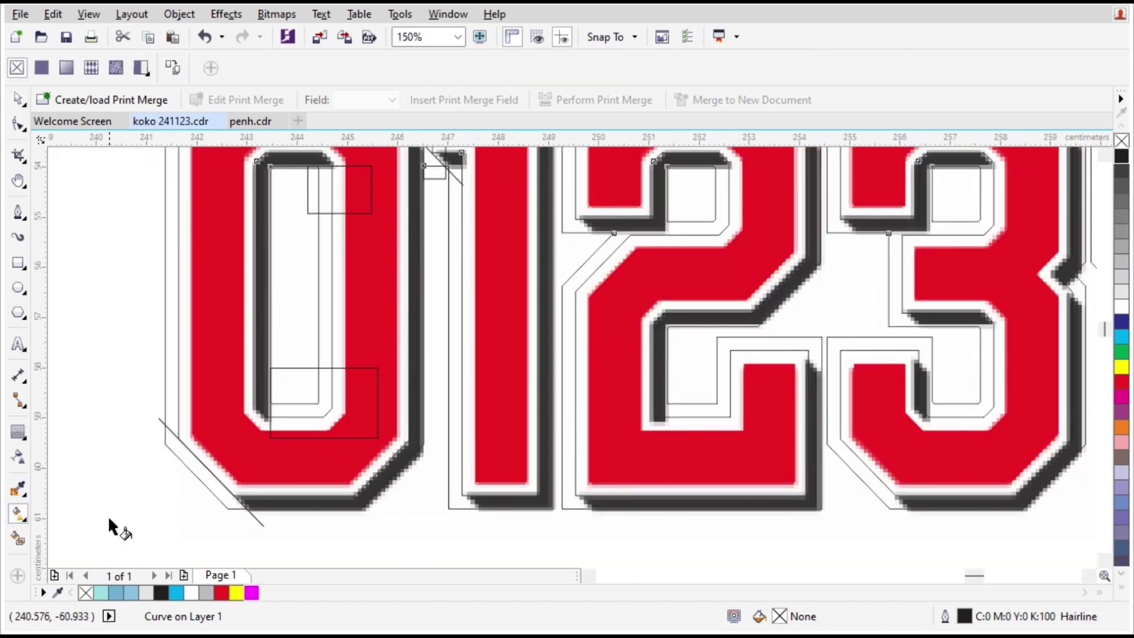
left_click(15, 539)
scroll(284, 515, "up", 2)
left_click(297, 483)
scroll(297, 483, "down", 2)
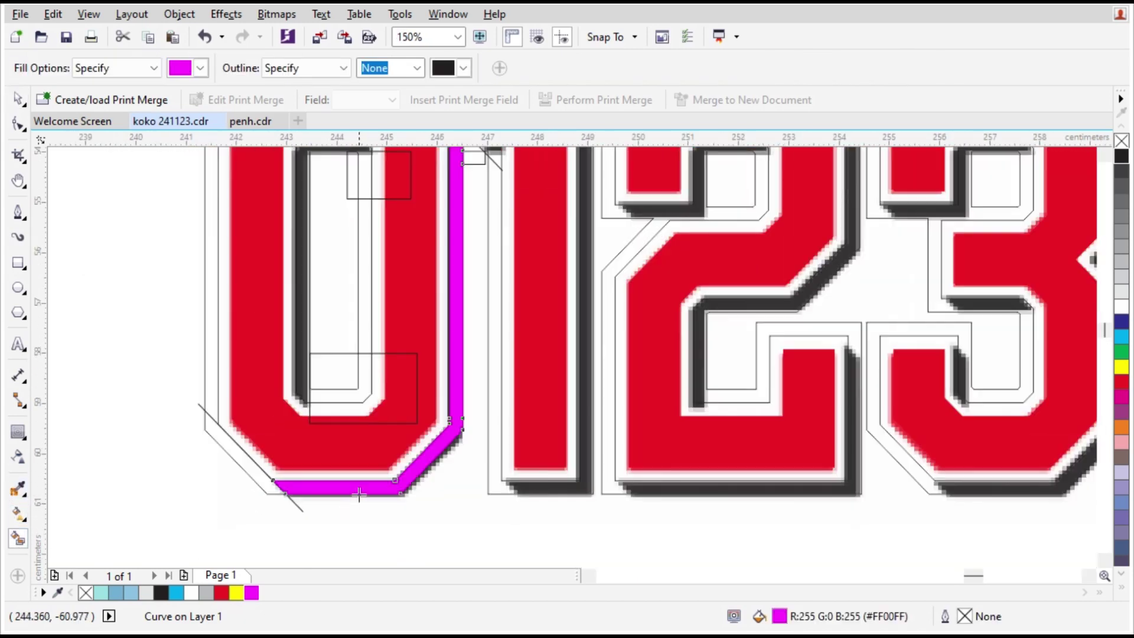
scroll(290, 277, "up", 2)
left_click(312, 310)
scroll(367, 392, "down", 2)
key("space")
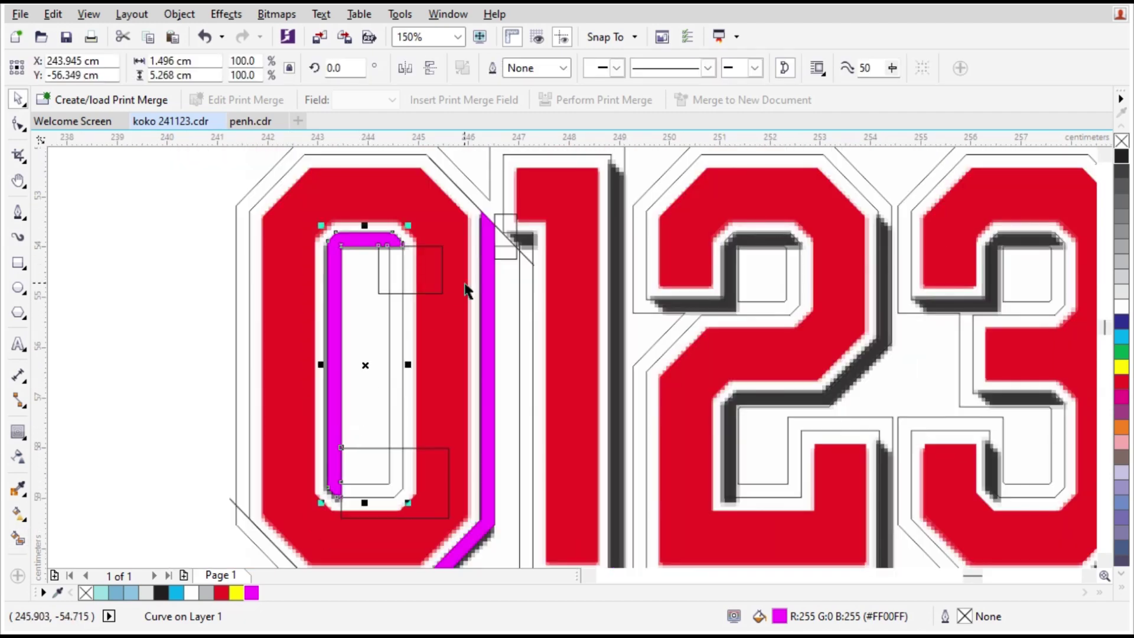
Delete the rectangle between the 0 and the 1, and move the diagonal line onto the inner contour corner below the 1's flag.
scroll(497, 233, "up", 4)
left_click(524, 238)
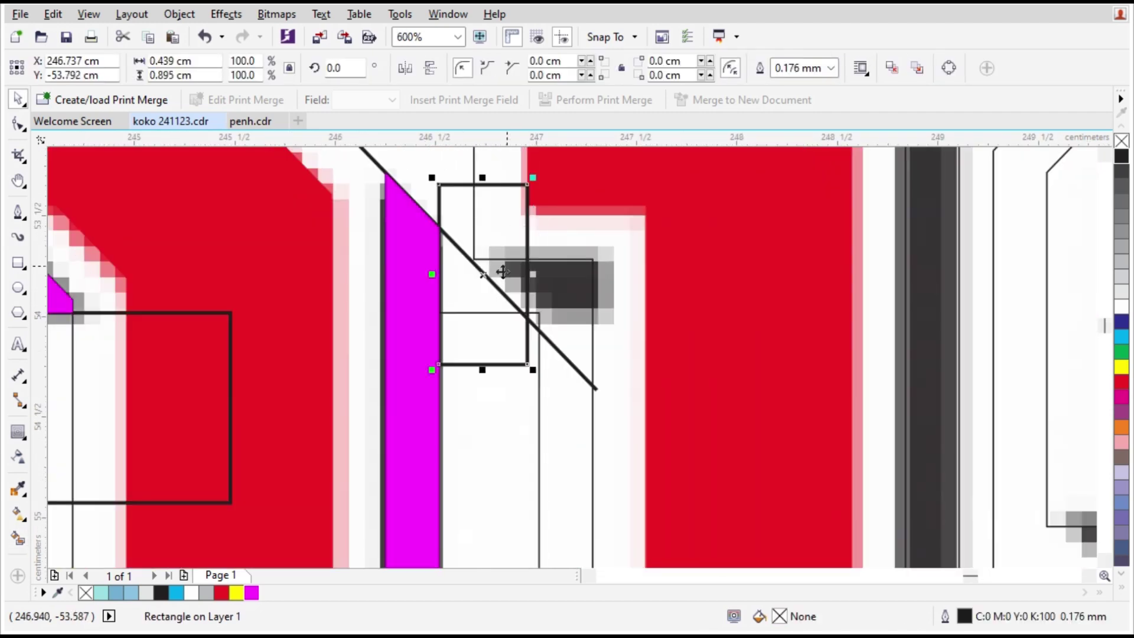
key("Delete")
left_click(489, 275)
scroll(489, 275, "up", 1)
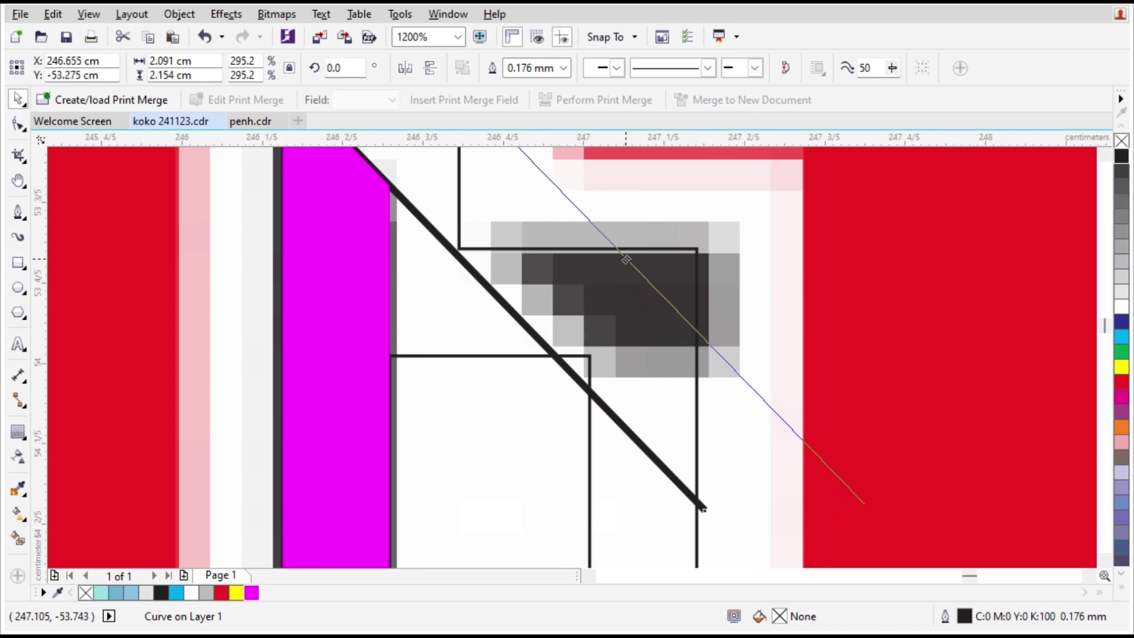
scroll(481, 273, "up", 1)
left_click_drag(459, 255, 468, 239)
scroll(468, 240, "down", 1)
scroll(470, 242, "down", 1)
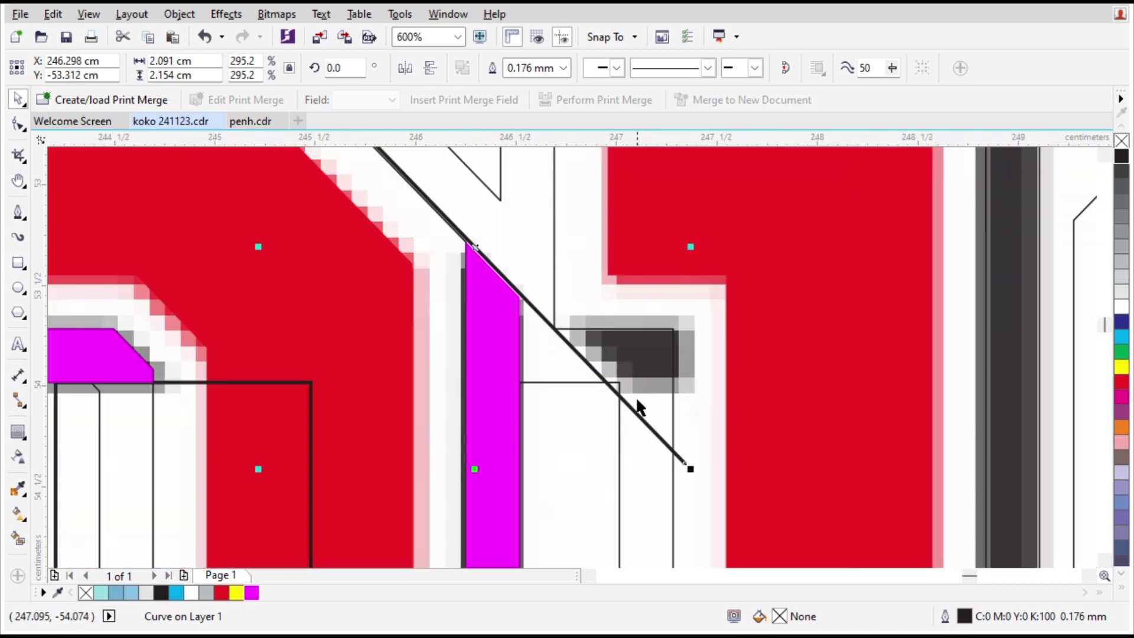
scroll(517, 352, "down", 1)
scroll(621, 387, "up", 1)
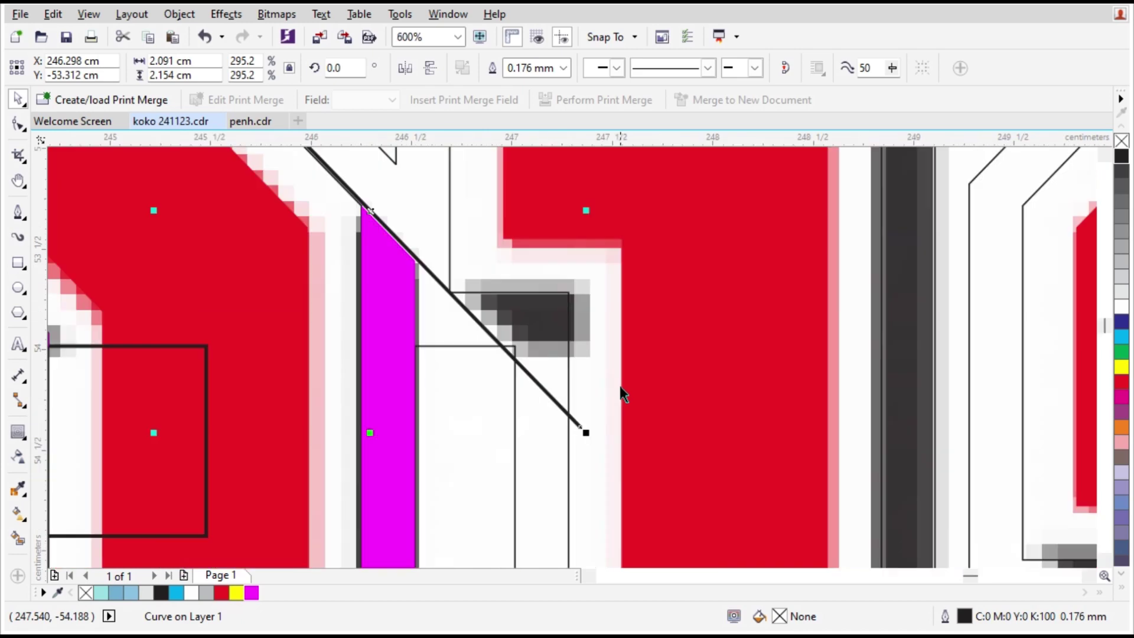
Draw a rectangle about 0.57 cm wide and 0.29 cm high directly below the shadow of the 1's flag.
left_click(18, 263)
left_click_drag(485, 345, 601, 404)
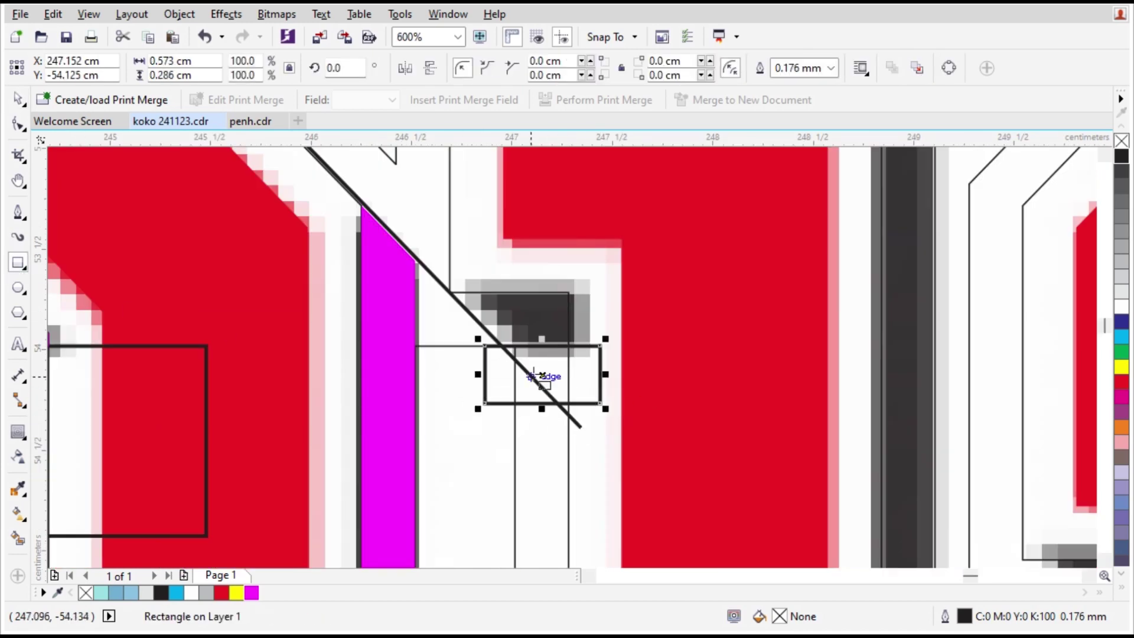
scroll(535, 376, "down", 1)
left_click(513, 358)
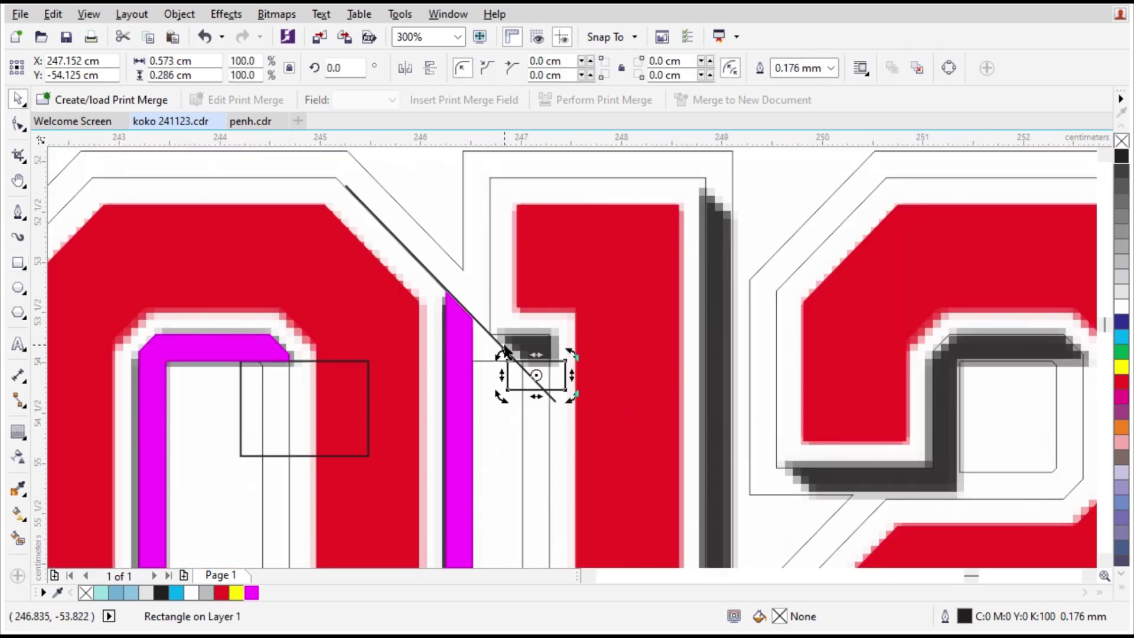
Copy the diagonal line to the inner contour's upper right corner and lower left corner on the 1.
left_click_drag(494, 337, 708, 177)
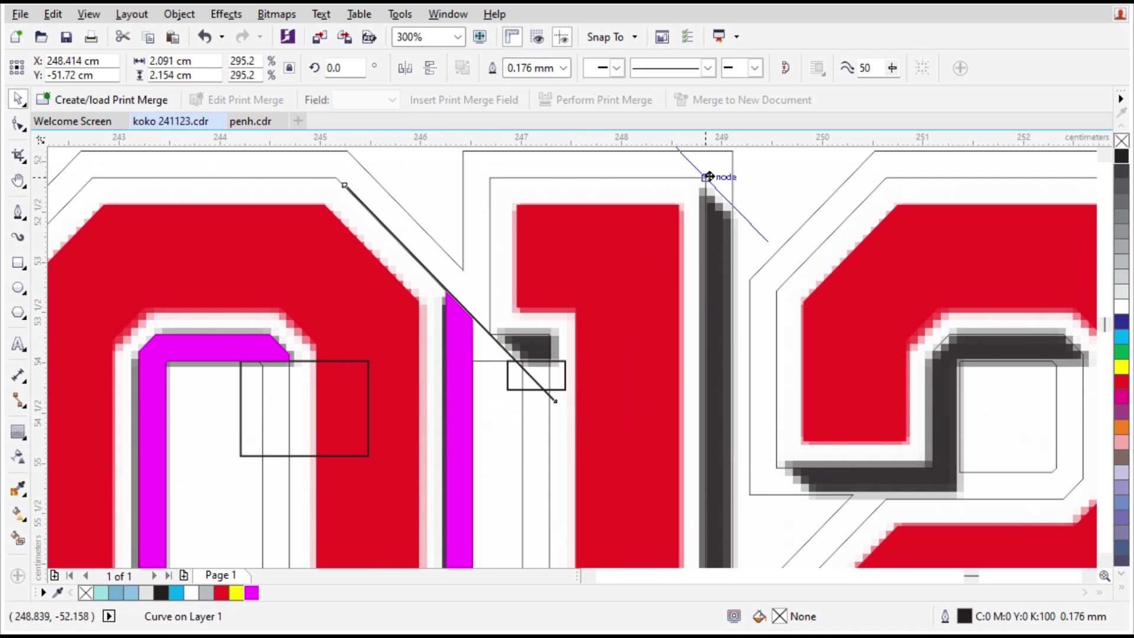
scroll(588, 256, "down", 1)
scroll(658, 238, "up", 1)
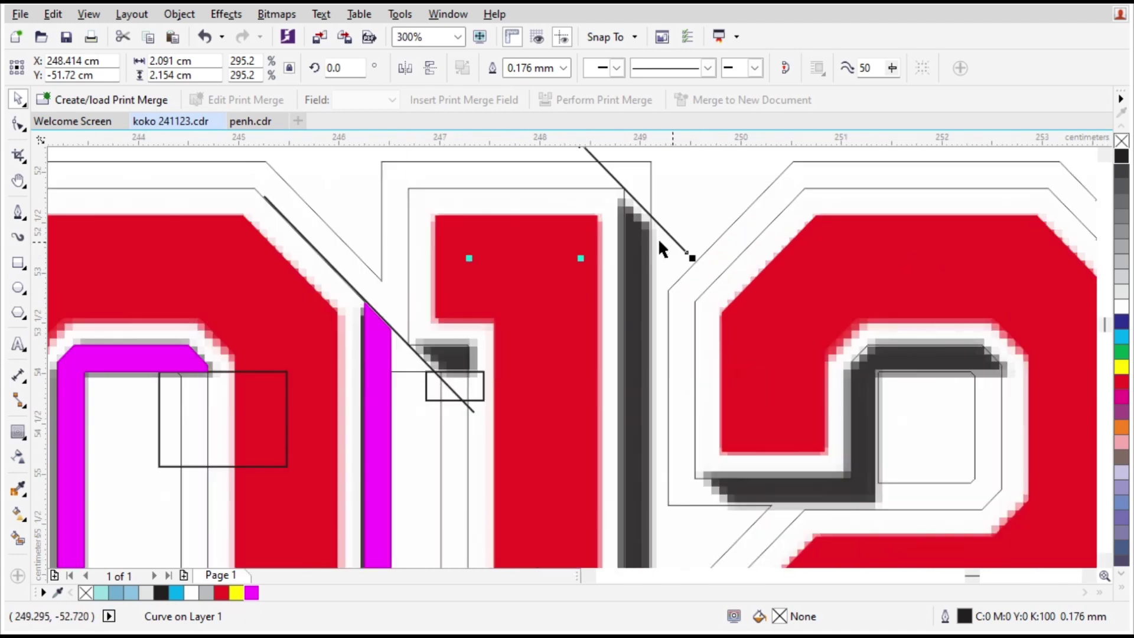
scroll(537, 223, "down", 2)
scroll(520, 446, "up", 1)
scroll(538, 408, "down", 1)
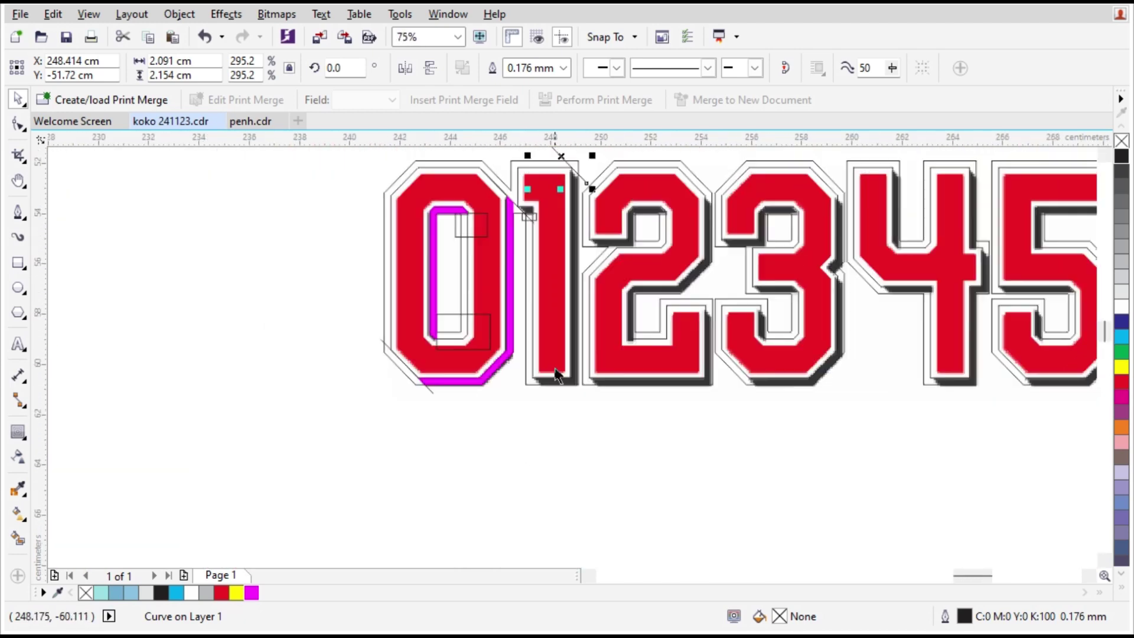
left_click_drag(580, 172, 534, 379)
scroll(533, 379, "up", 3)
left_click(528, 467)
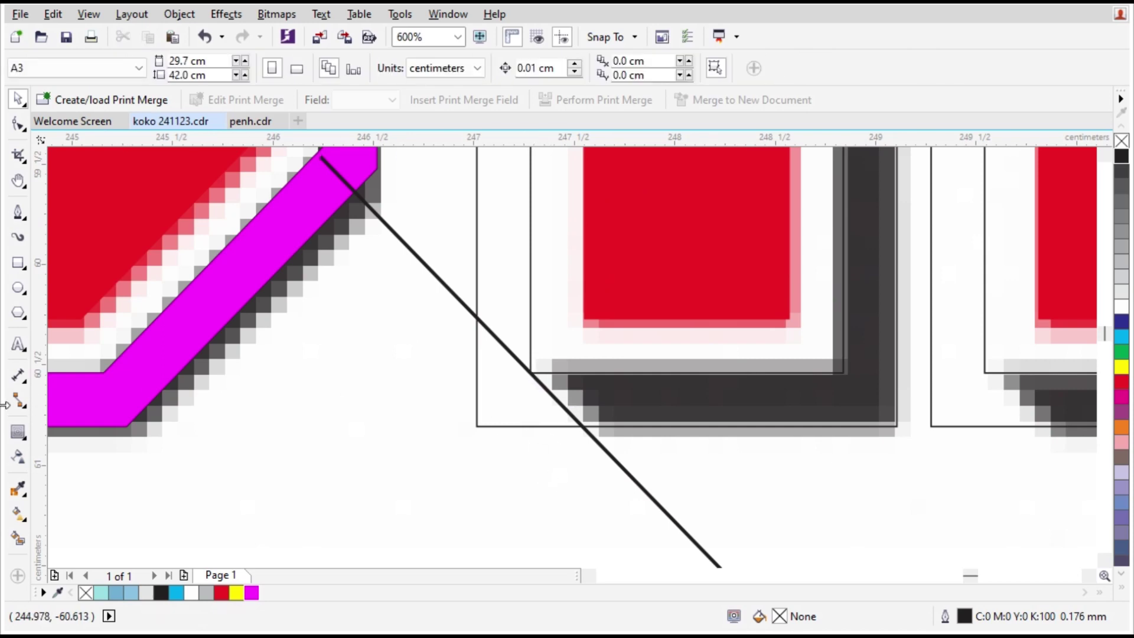
Use Smart Fill to create the 1's magenta shadow shapes along its right side, along its base and below its flag.
left_click(18, 536)
scroll(569, 527, "down", 2)
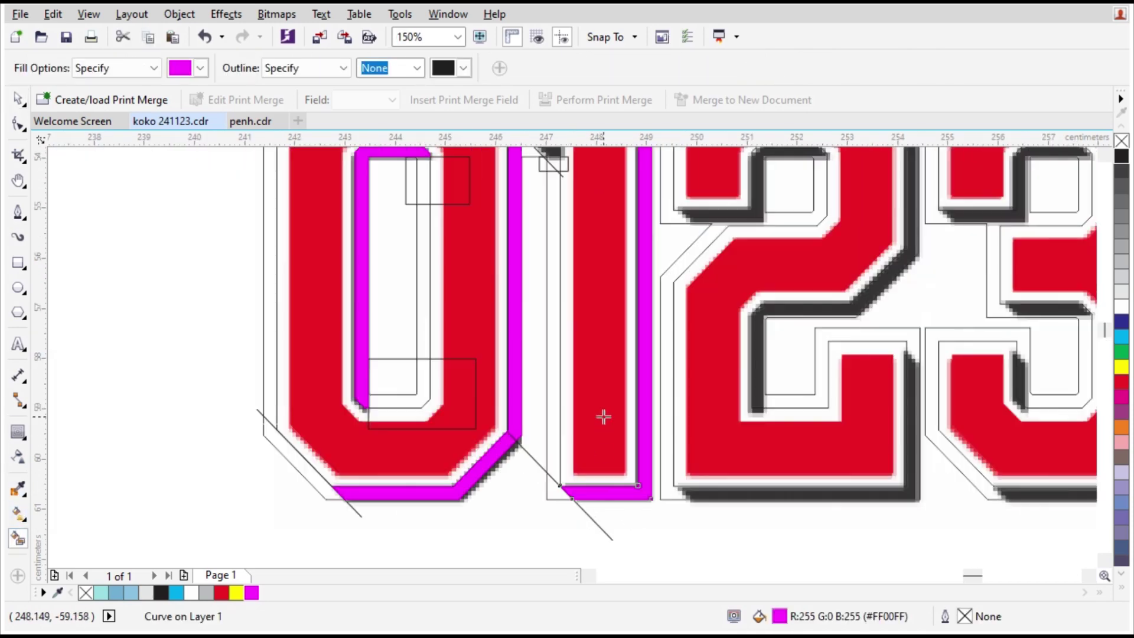
scroll(584, 280, "up", 1)
left_click(556, 299)
key("space")
scroll(540, 345, "down", 1)
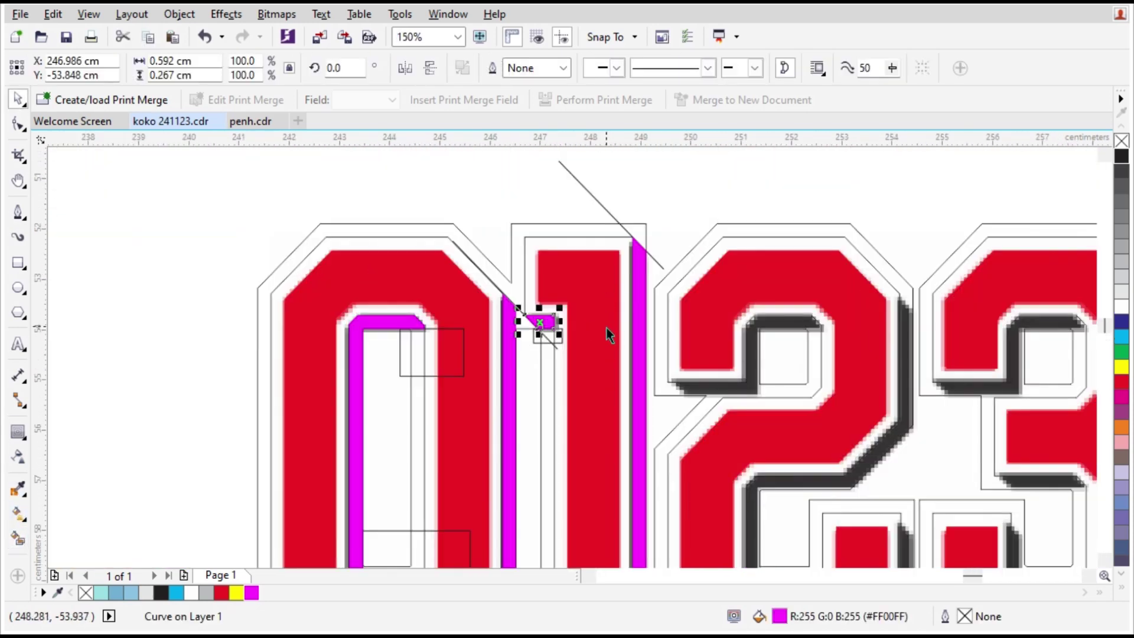
Copy the diagonal line above the 1 onto the inner contour's upper right diagonal on the 2.
left_click(594, 197)
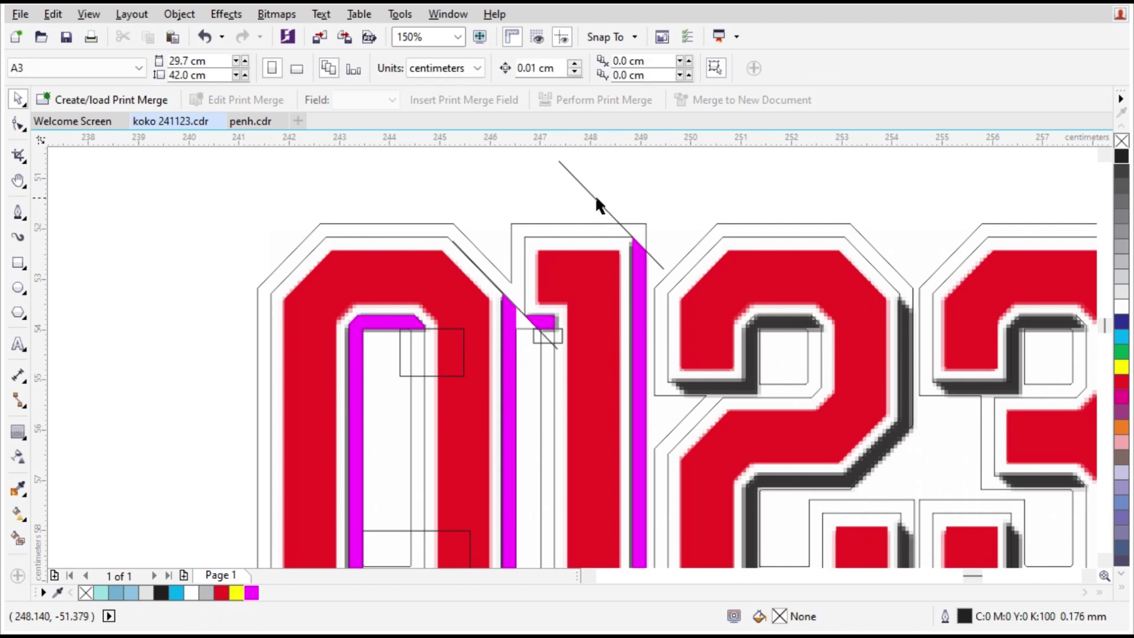
double_click(591, 194)
key("space")
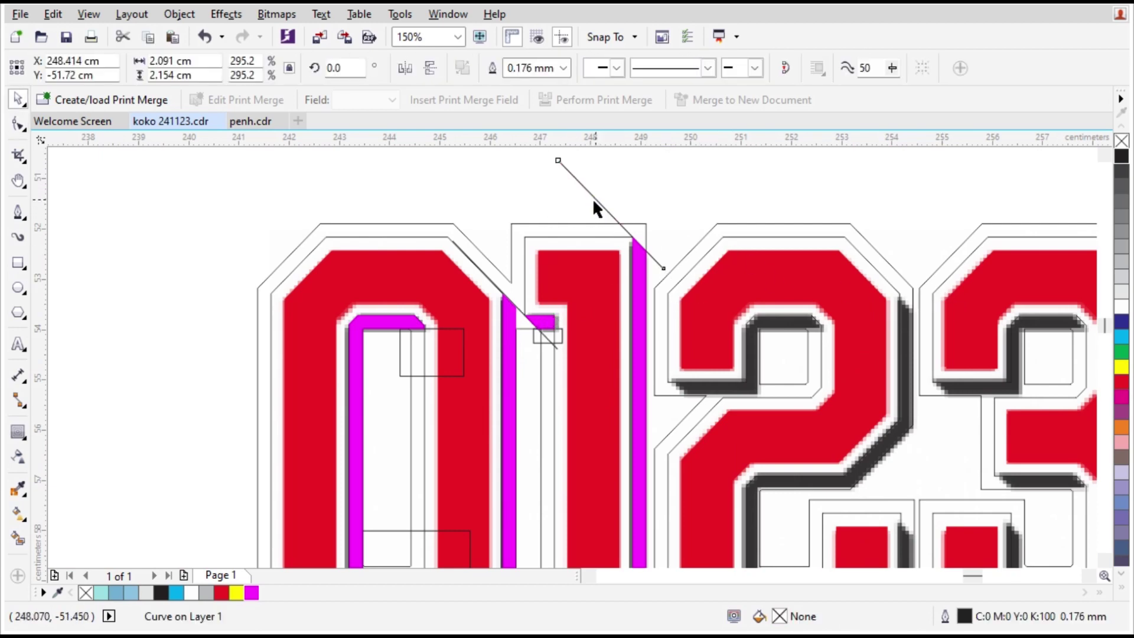
left_click_drag(593, 198, 891, 285)
right_click(890, 286)
scroll(919, 334, "up", 1)
scroll(818, 258, "down", 1)
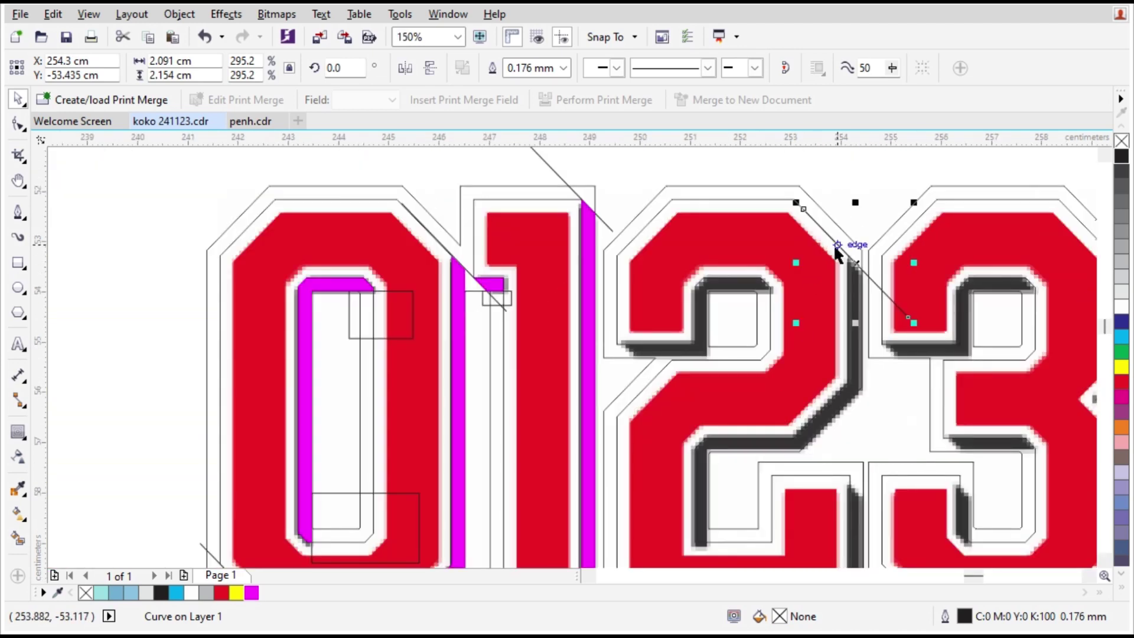
Copy the diagonal line to the inner contour corners at the 2's lower right foot and at its upper left stroke end.
left_click_drag(836, 245, 851, 478)
scroll(868, 523, "up", 1)
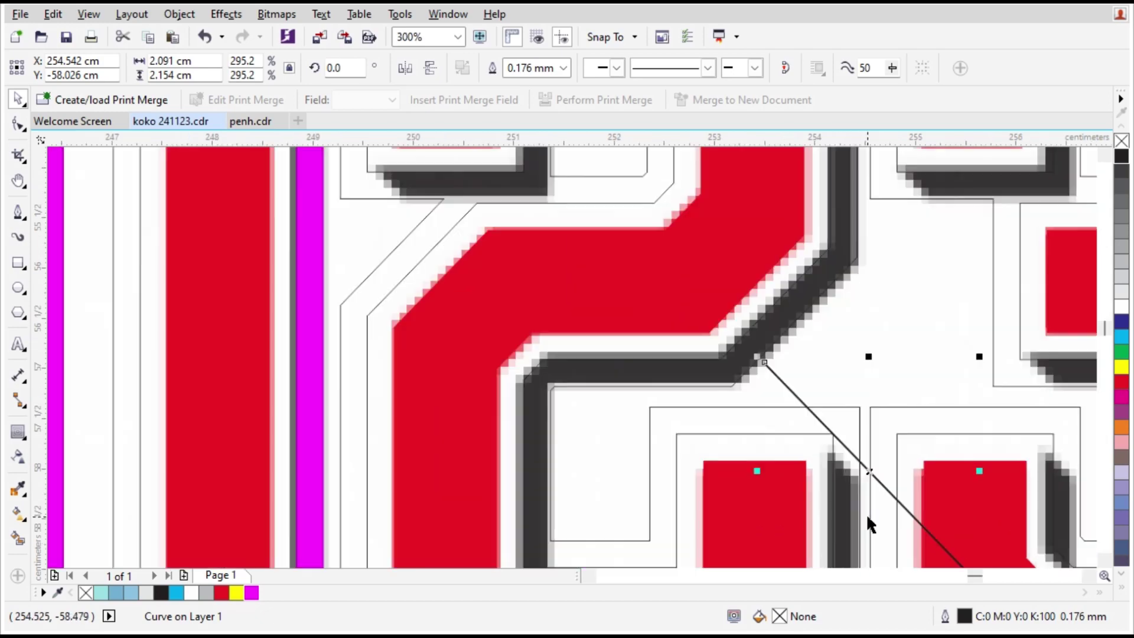
scroll(804, 409, "down", 1)
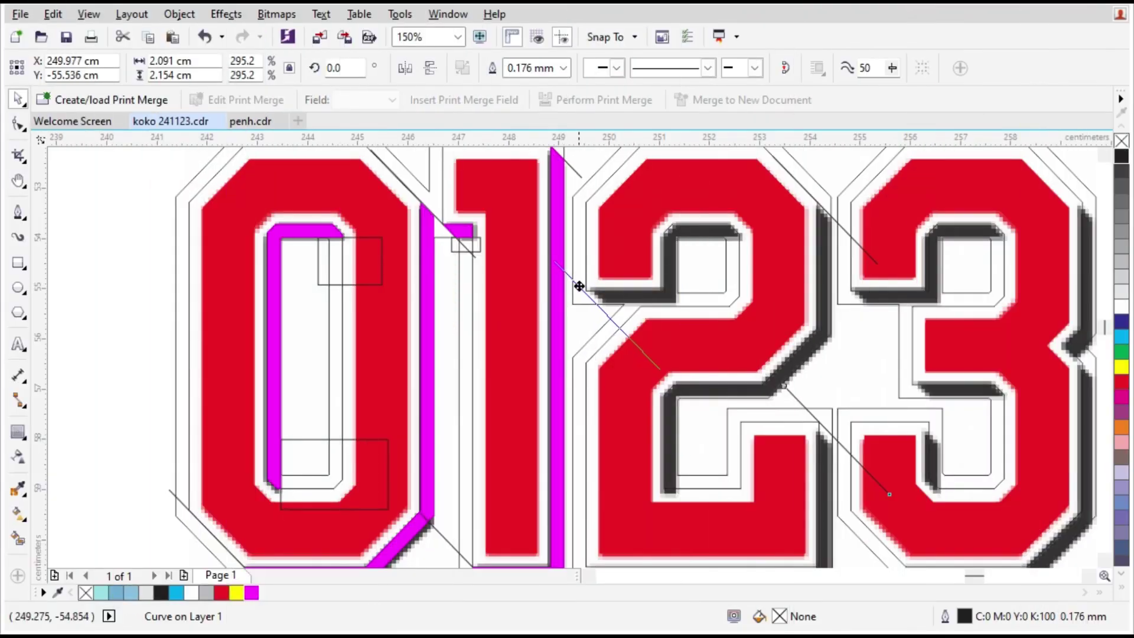
mouse_move(582, 285)
left_mouse_down()
mouse_move(594, 303)
mouse_move(585, 291)
mouse_move(768, 364)
left_mouse_up()
scroll(638, 292, "up", 1)
Draw a rectangle about 2.3 cm wide just below the shadow of the 2's upper left stroke end.
left_click(18, 262)
key("ctrl+z")
left_click_drag(738, 322, 507, 380)
scroll(715, 236, "up", 2)
left_click_drag(726, 233, 672, 319)
key("space")
left_click(722, 263)
left_click_drag(733, 226, 558, 360)
left_click_drag(558, 368, 789, 368)
scroll(775, 389, "up", 1)
left_click_drag(752, 329, 445, 329)
scroll(633, 429, "down", 1)
key("ctrl+z")
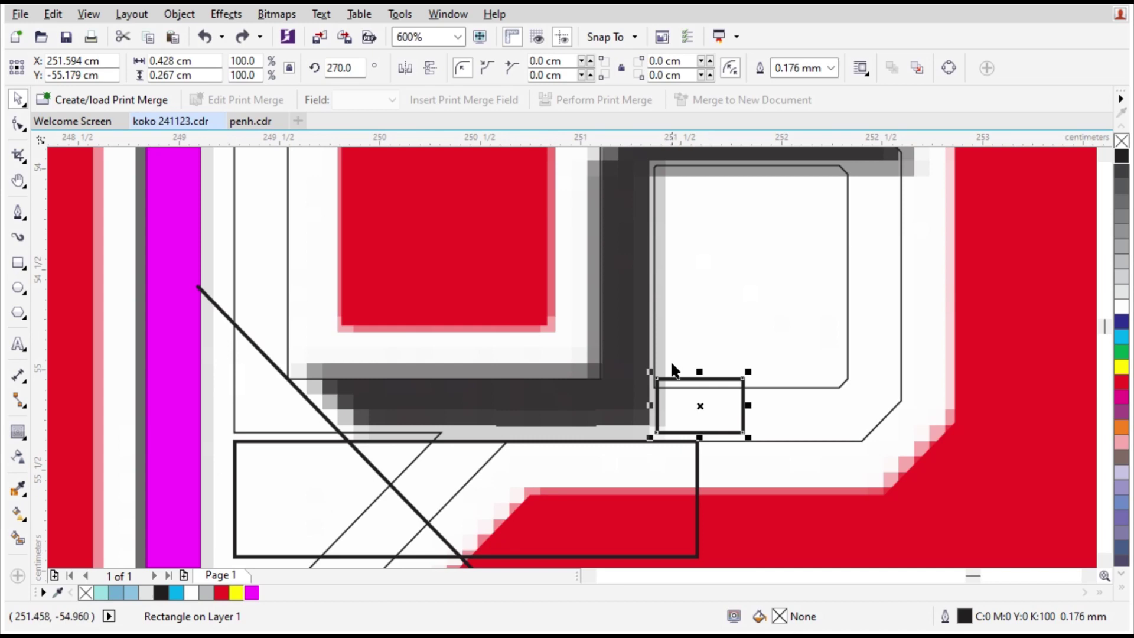
scroll(706, 421, "down", 2)
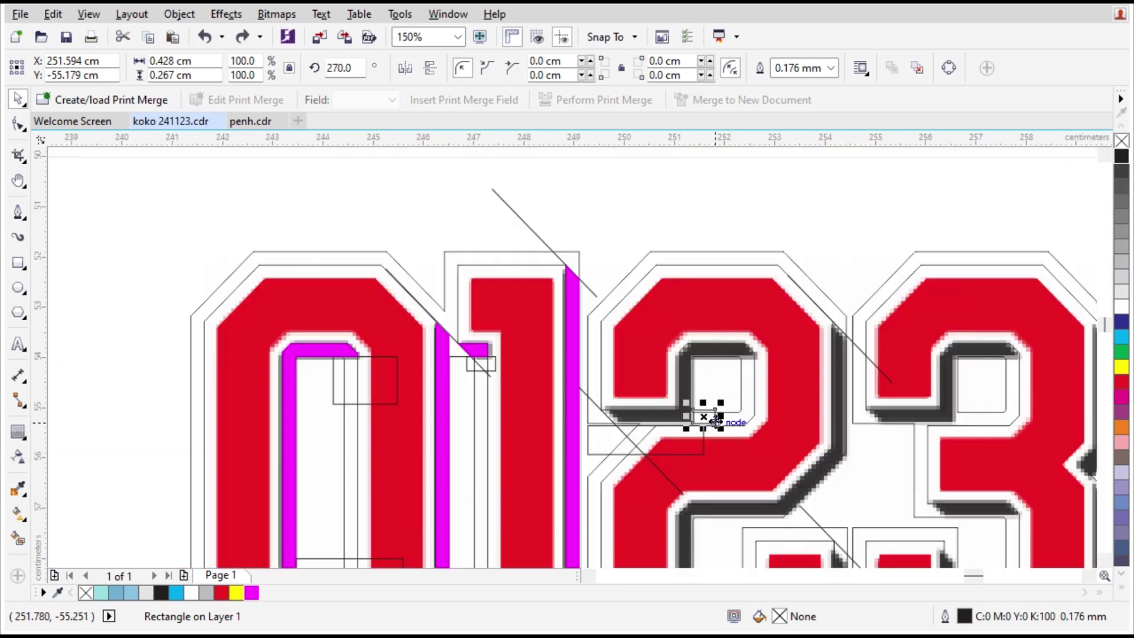
scroll(754, 397, "up", 1)
key("Escape")
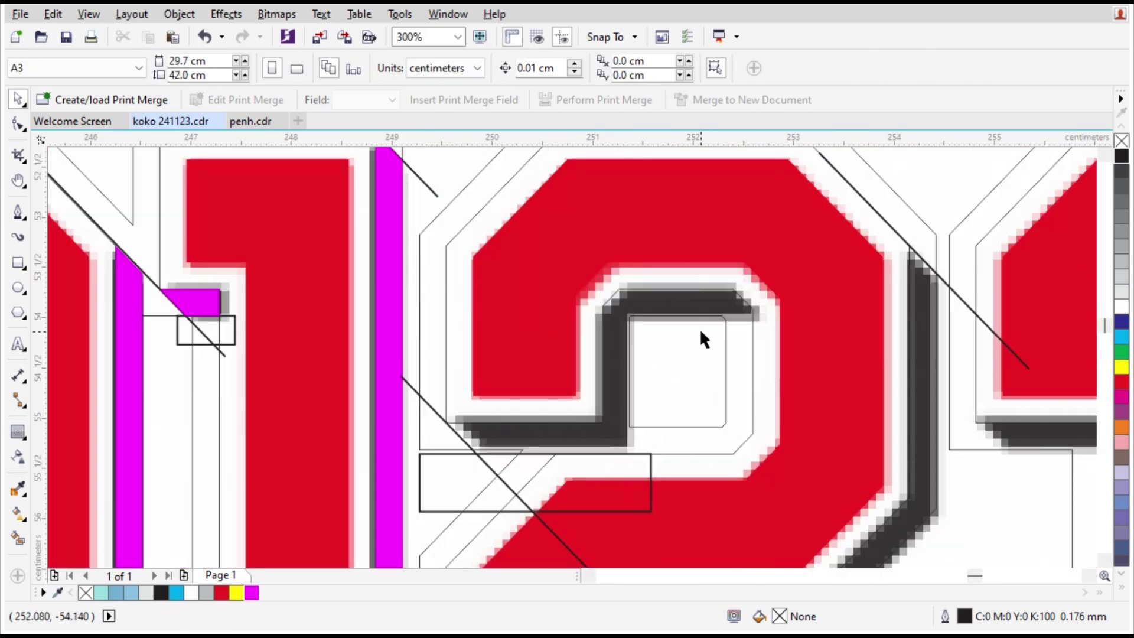
Draw two rectangles over the 2's upper counter, about 1.12 by 1.09 cm at its right side and 1.64 by 1.02 cm over its lower part.
scroll(703, 324, "up", 1)
key("F6")
left_click_drag(684, 313, 910, 541)
scroll(721, 290, "down", 1)
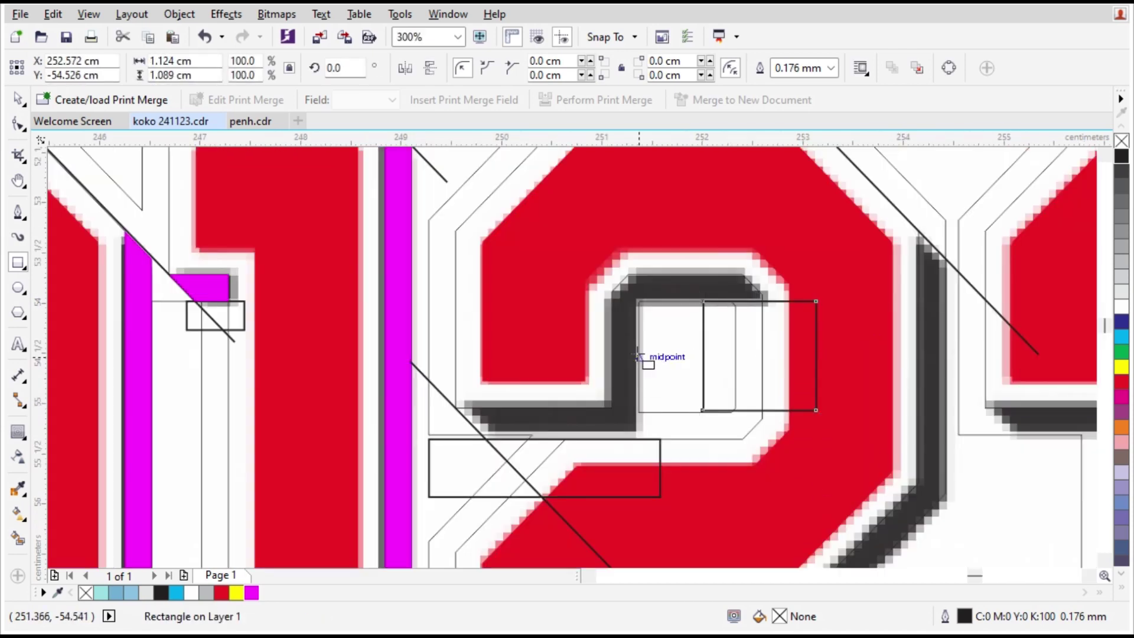
left_click_drag(639, 357, 803, 458)
scroll(537, 456, "up", 1)
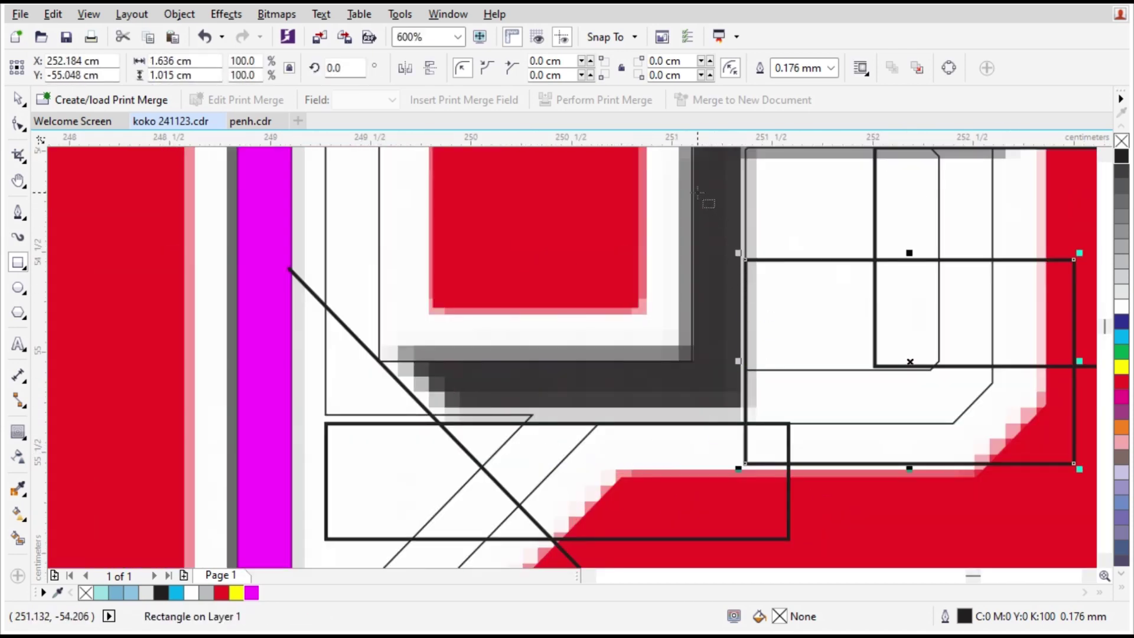
Draw a rectangle about 0.27 by 0.44 cm across the 2's vertical shadow, rotate it 90 degrees and move it below the upper left stroke's contour.
left_click_drag(692, 195, 745, 283)
key("space")
left_click(734, 246)
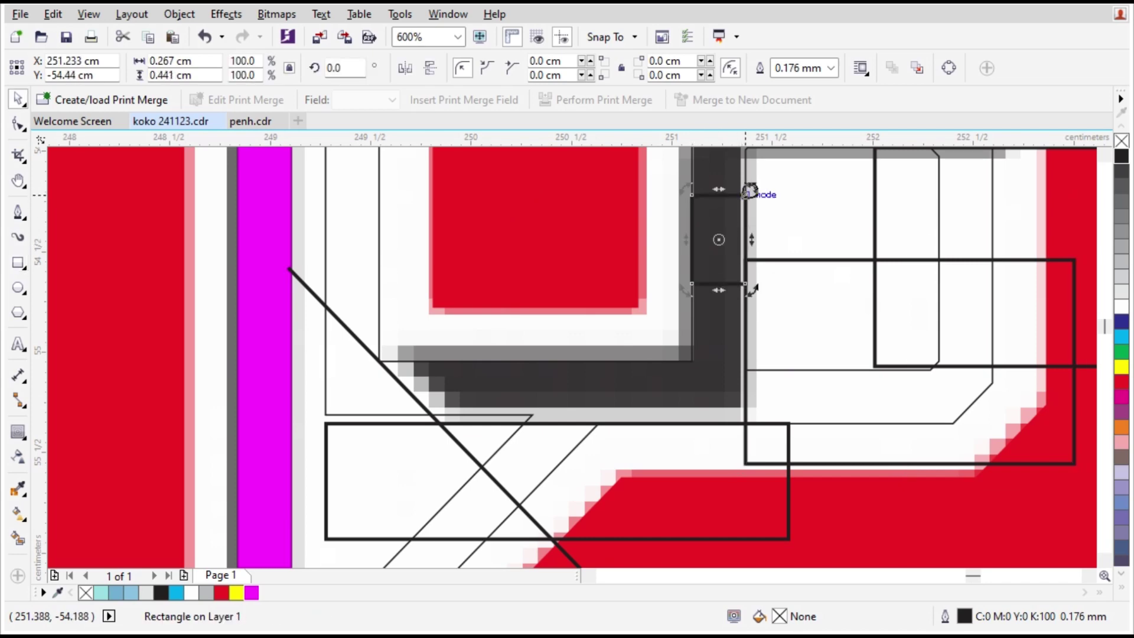
mouse_move(750, 190)
left_mouse_down()
mouse_move(785, 272)
mouse_move(807, 230)
left_mouse_up()
left_click(807, 229)
left_click_drag(707, 211, 460, 444)
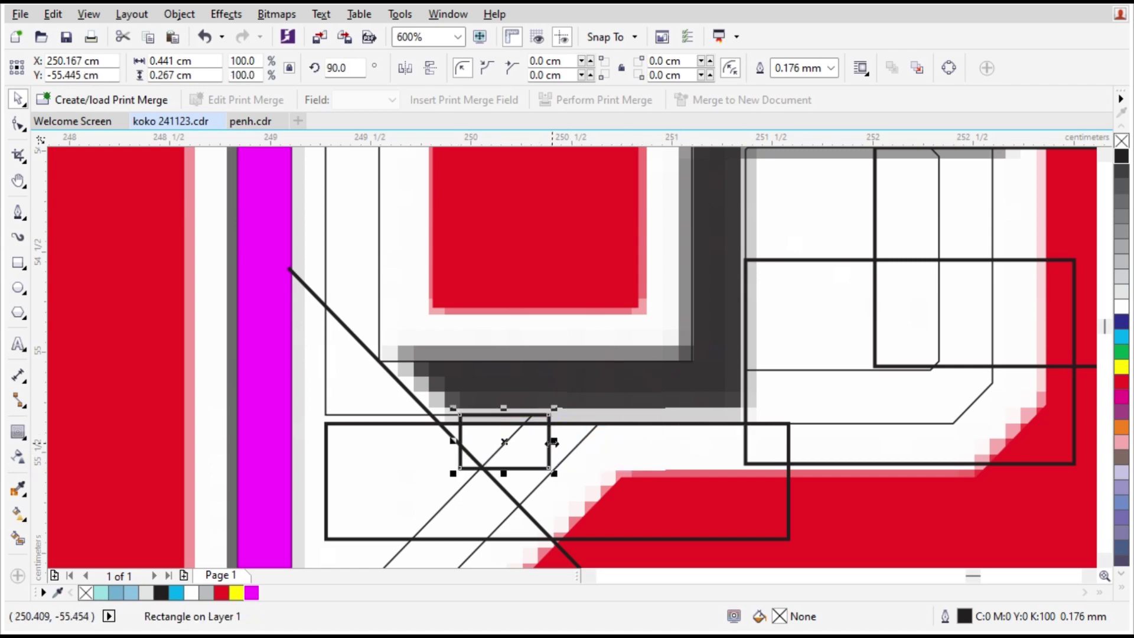
Widen the small rectangle below the 2's upper left stroke to about 1.96 cm and Smart Fill the 2's upper inner shadow in magenta.
left_click_drag(550, 442, 856, 472)
scroll(589, 379, "down", 1)
scroll(593, 423, "down", 1)
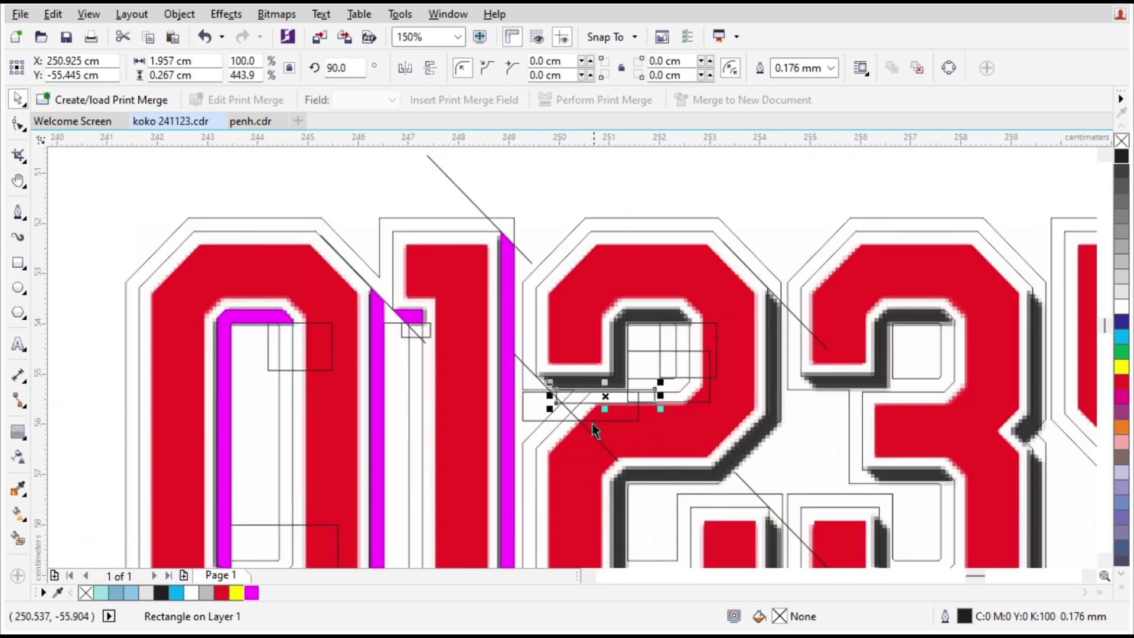
scroll(622, 430, "up", 1)
left_click(19, 538)
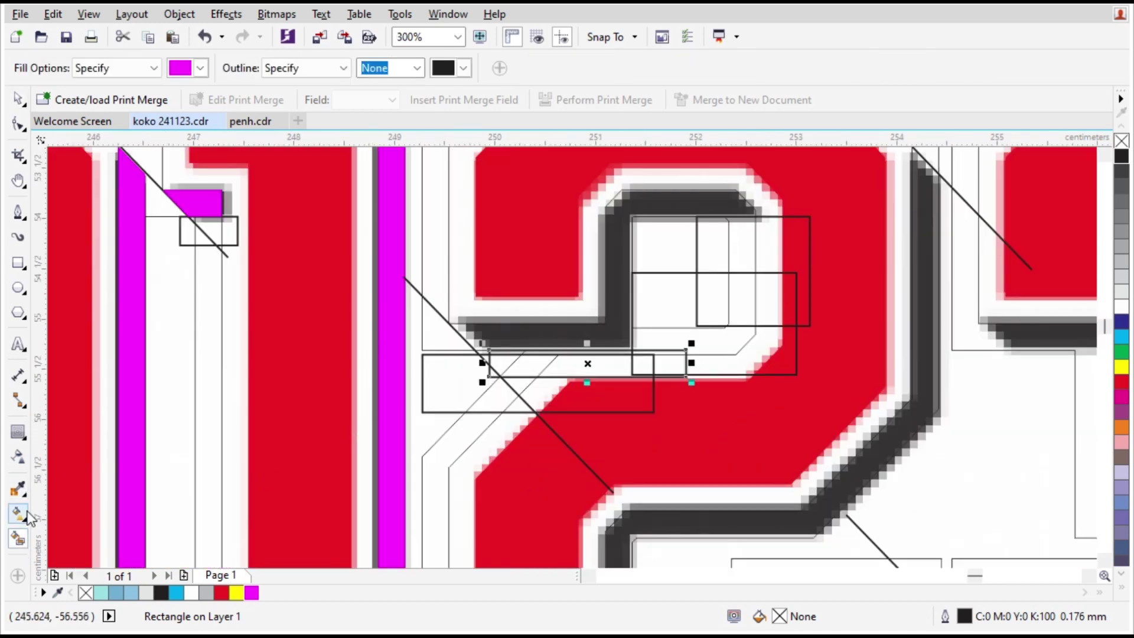
left_click(19, 539)
left_click(506, 334)
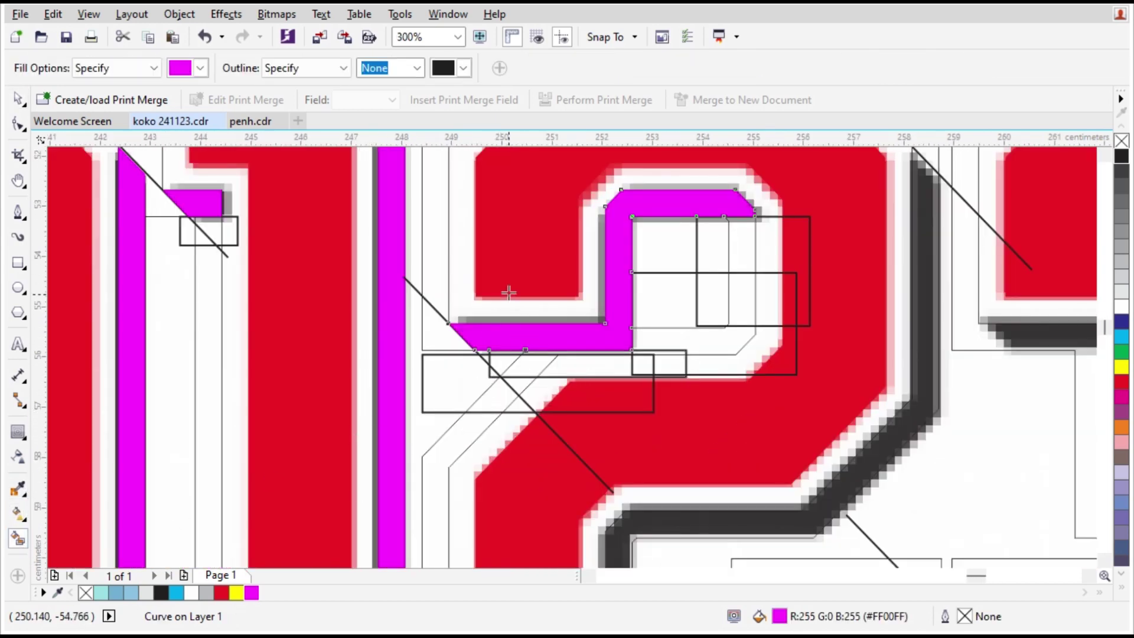
scroll(508, 293, "down", 1)
scroll(696, 373, "up", 1)
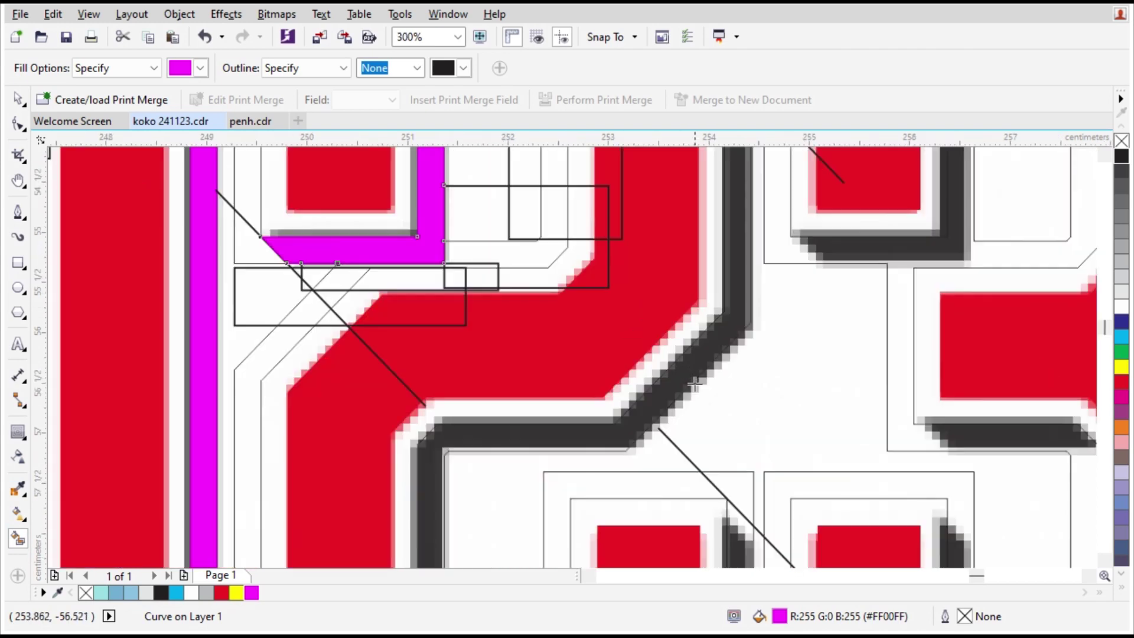
left_click(734, 293)
scroll(668, 279, "down", 1)
key("ctrl+z")
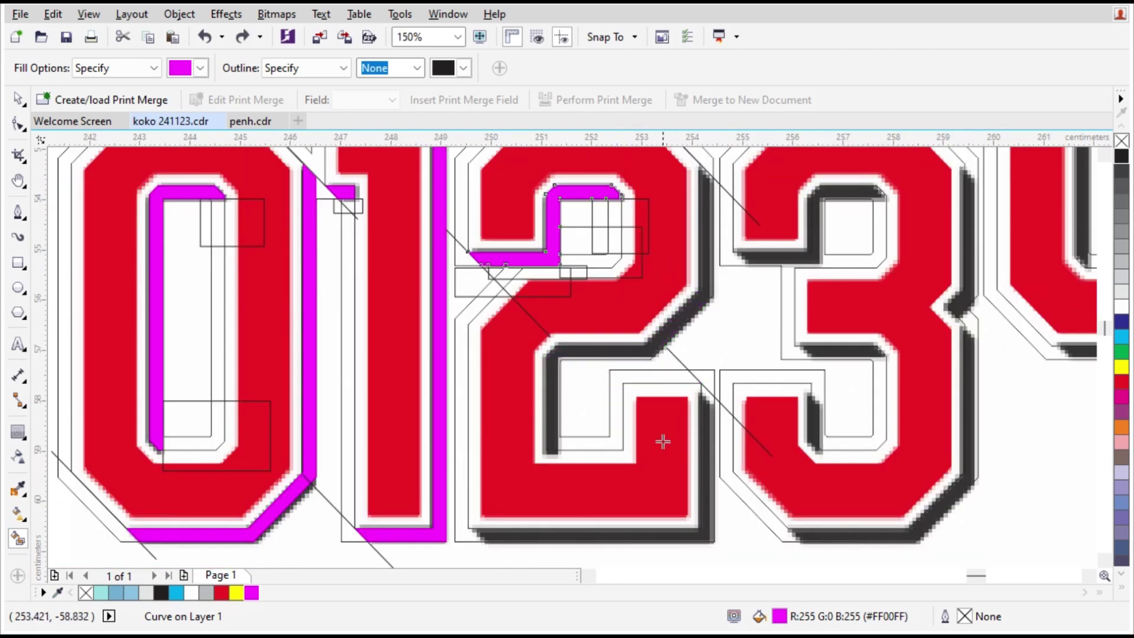
Draw a rectangle about 2.44 by 1.69 cm over the 2's lower opening and Smart Fill the adjoining vertical and diagonal shadow in magenta.
scroll(663, 442, "up", 1)
left_click(15, 266)
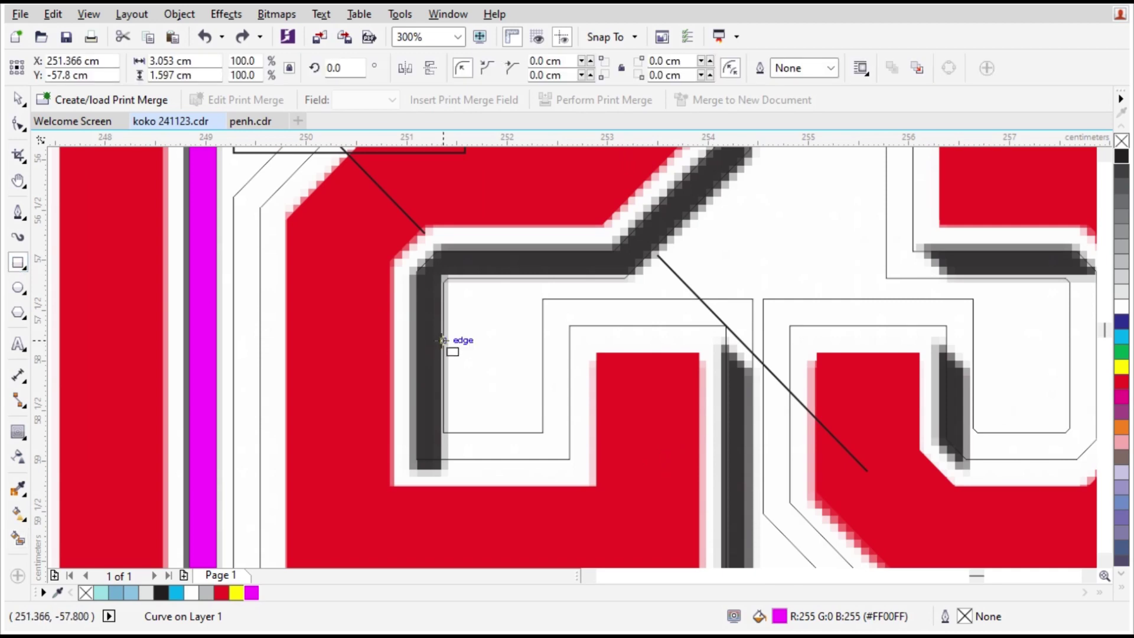
left_click_drag(443, 341, 689, 511)
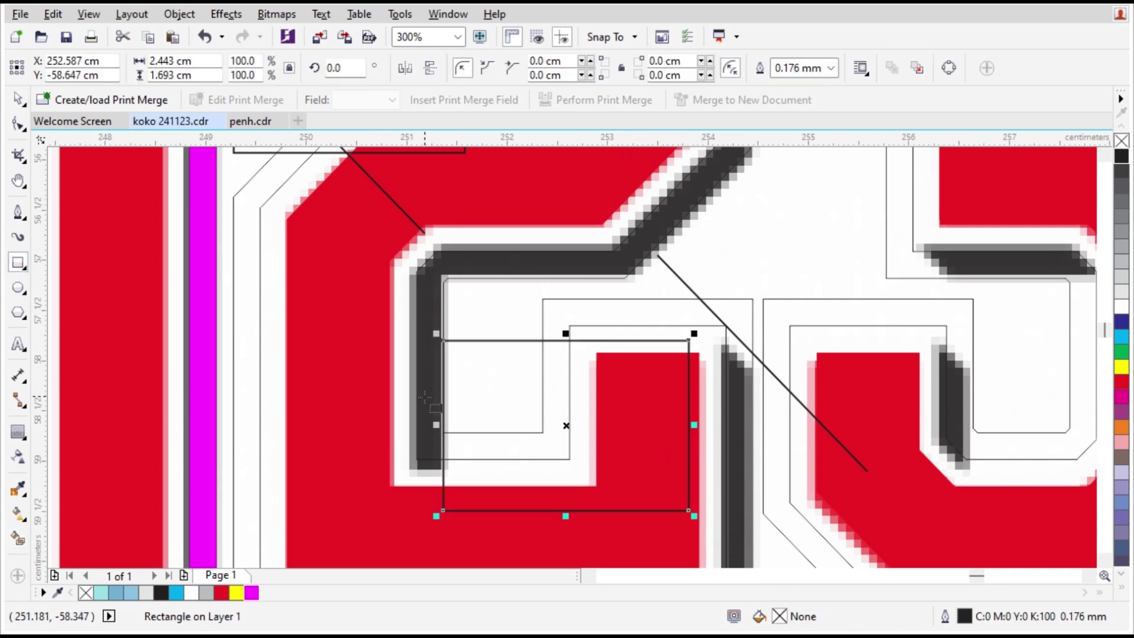
left_click(17, 539)
left_click(438, 391)
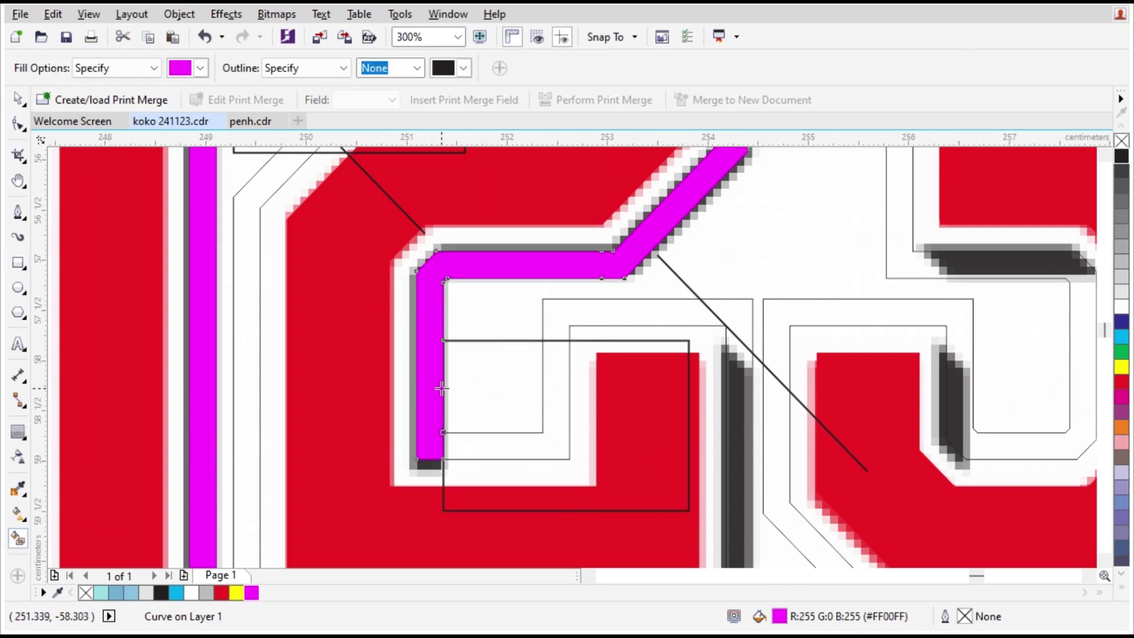
Copy the diagonal line to the 2's lower left corner and Smart Fill the shadow along its foot in magenta.
scroll(568, 373, "down", 1)
key("space")
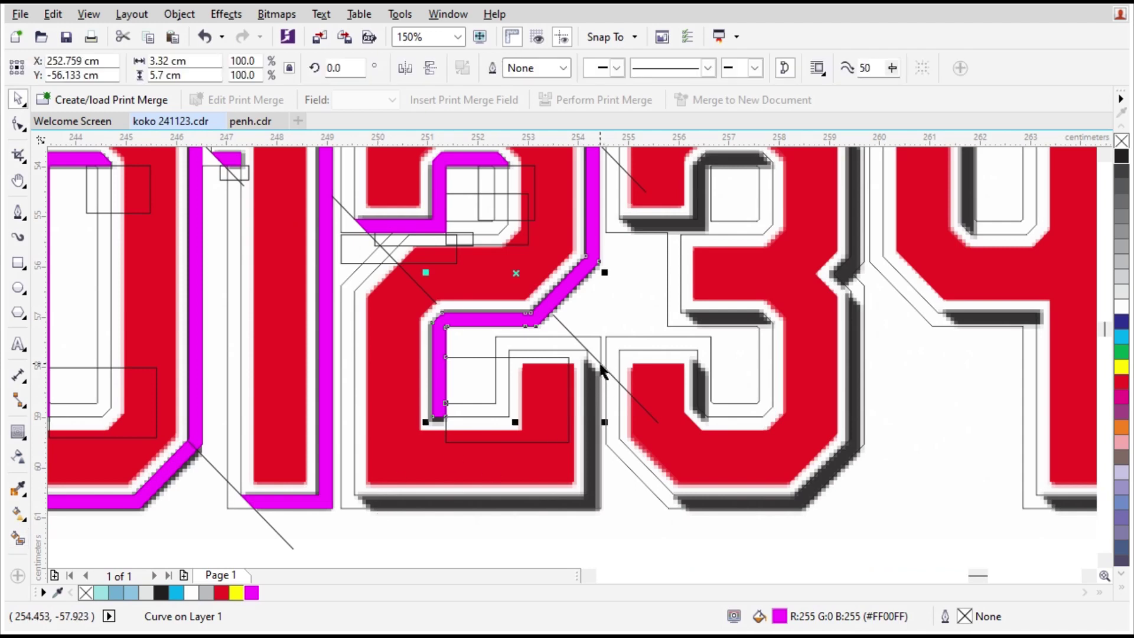
left_click_drag(600, 370, 357, 494)
right_click(357, 494)
scroll(359, 497, "up", 1)
key("space")
left_click(390, 502)
key("space")
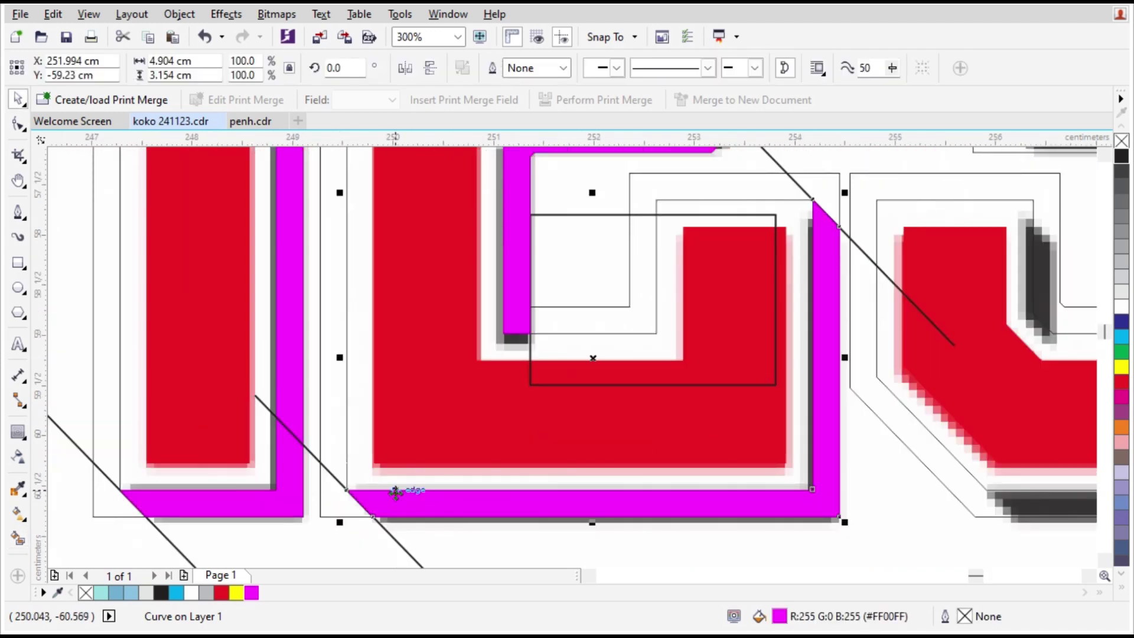
Copy the diagonal line to the 3's upper right shadow end and place a mirrored copy across its right notch.
scroll(395, 491, "down", 1)
scroll(469, 410, "up", 1)
scroll(529, 408, "down", 2)
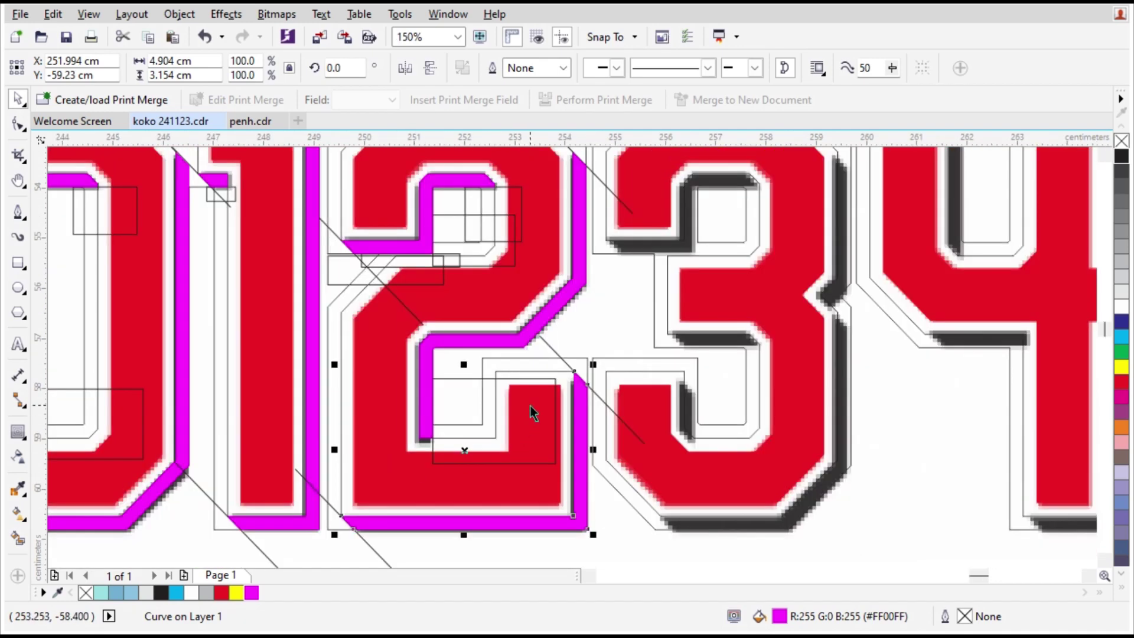
scroll(599, 312, "up", 2)
left_click(500, 288)
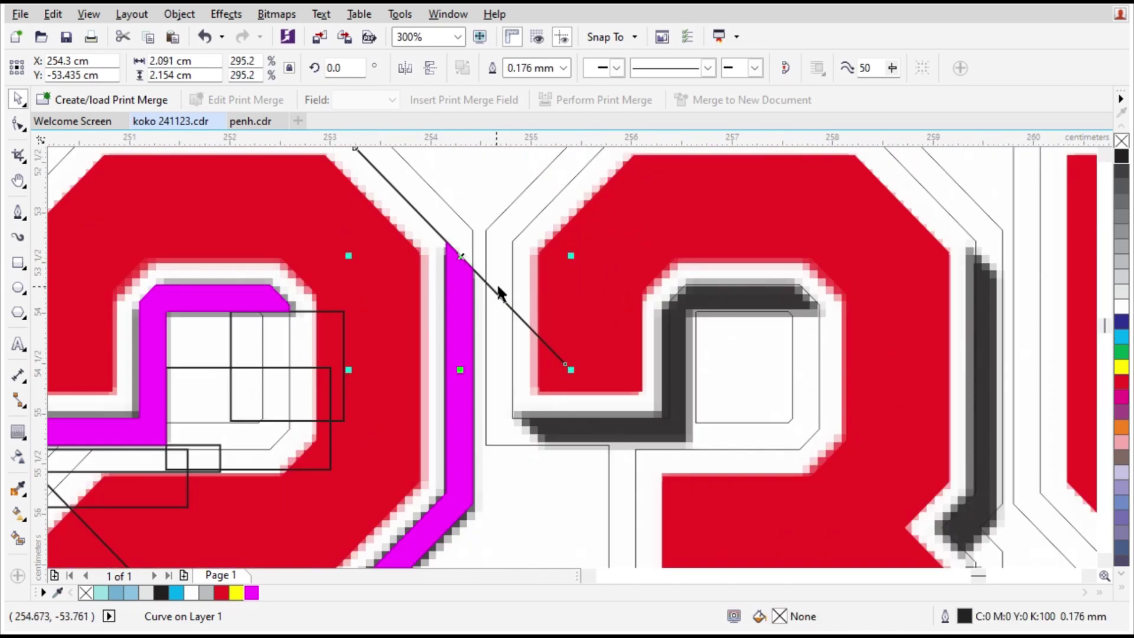
left_click_drag(445, 228, 770, 302)
scroll(1019, 375, "down", 2)
scroll(945, 350, "up", 1)
scroll(946, 375, "up", 1)
scroll(947, 374, "up", 1)
scroll(769, 301, "down", 1)
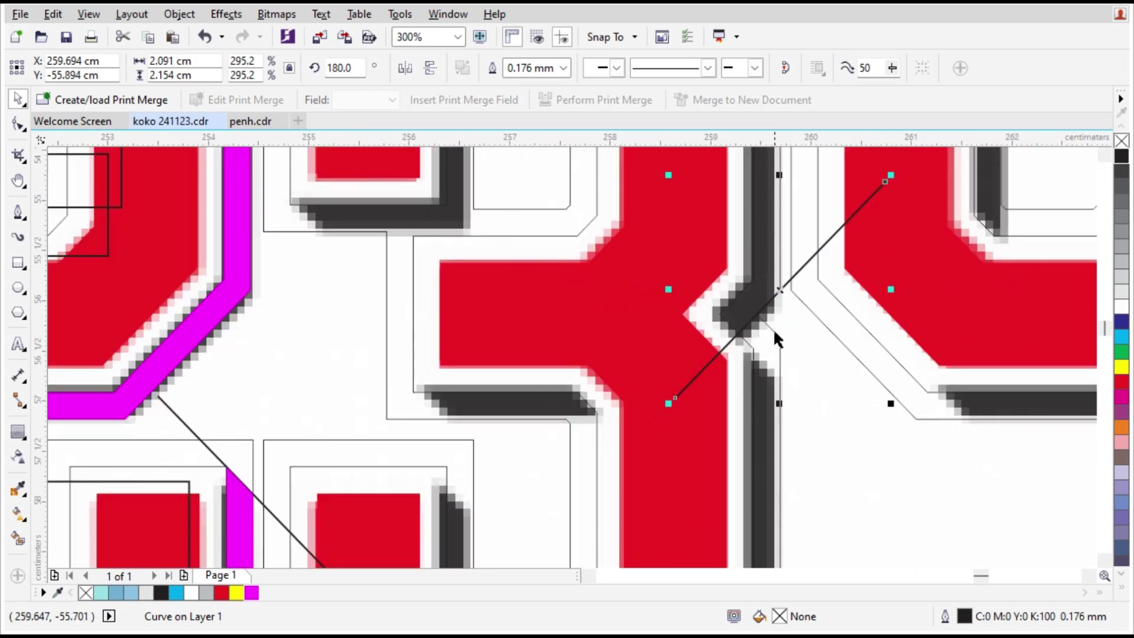
Place diagonal line copies at the 3's notch underside, lower left corner, lower left stroke end and the left end of its middle shadow.
scroll(774, 329, "down", 1)
left_click_drag(788, 213, 801, 361)
scroll(768, 359, "up", 2)
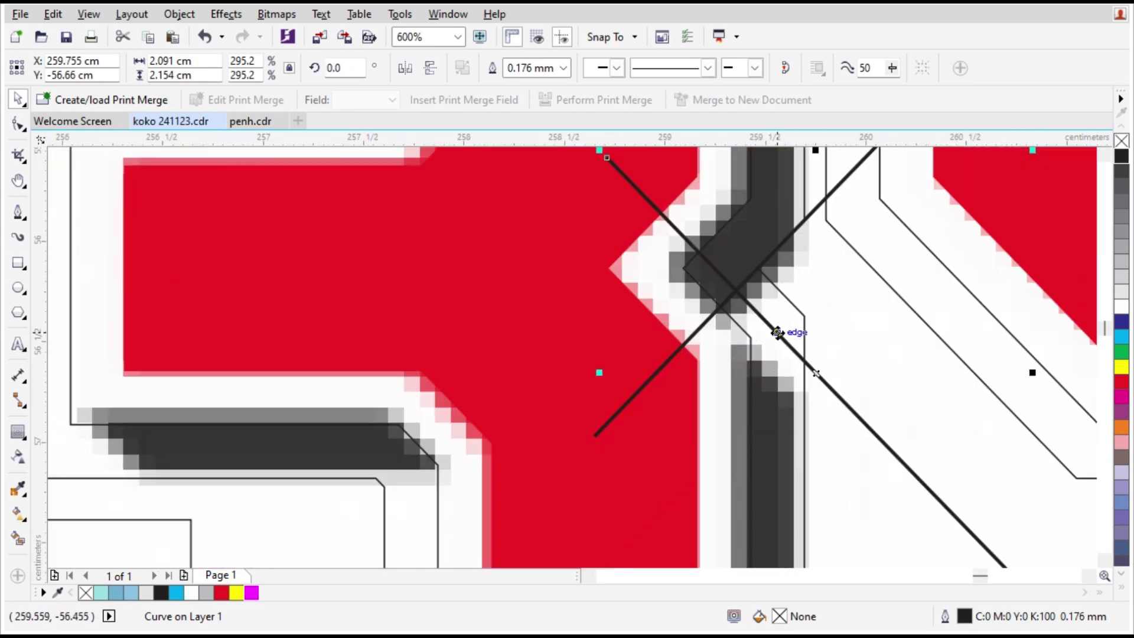
left_click_drag(777, 331, 627, 254)
scroll(745, 329, "down", 2)
scroll(564, 528, "up", 2)
right_click(626, 253)
left_click_drag(627, 254, 593, 178)
right_click(592, 178)
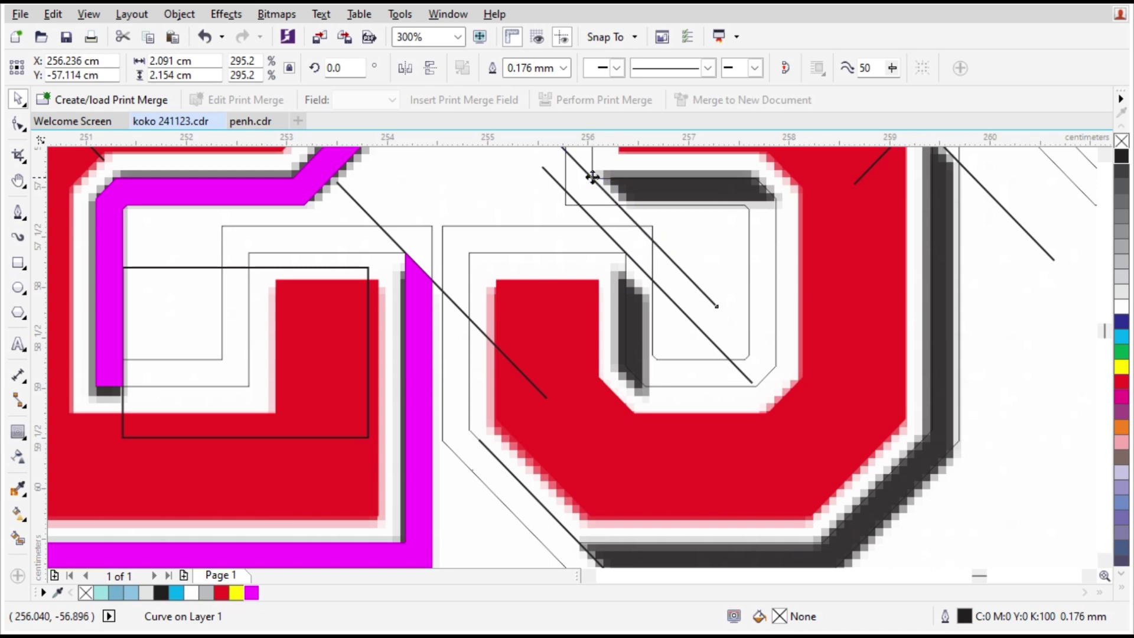
left_click(593, 179)
Draw a rectangle about 1.56 by 0.73 cm below the 3's middle bar shadow and Smart Fill that shadow in magenta.
left_click(18, 262)
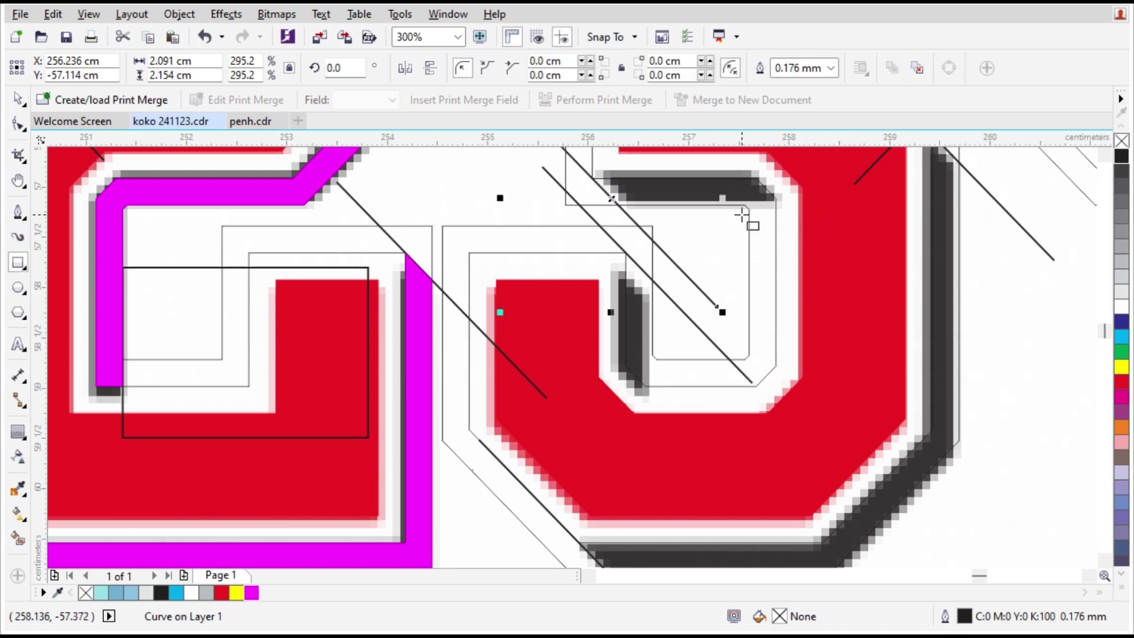
left_click_drag(693, 205, 851, 279)
key("space")
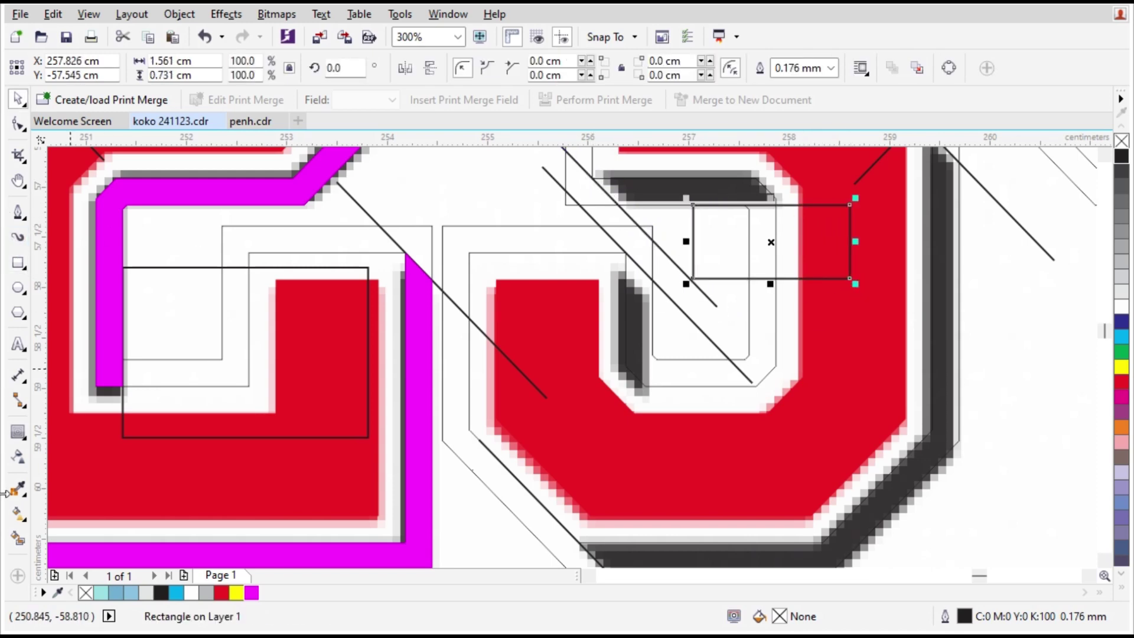
left_click(18, 539)
left_click(671, 184)
key("space")
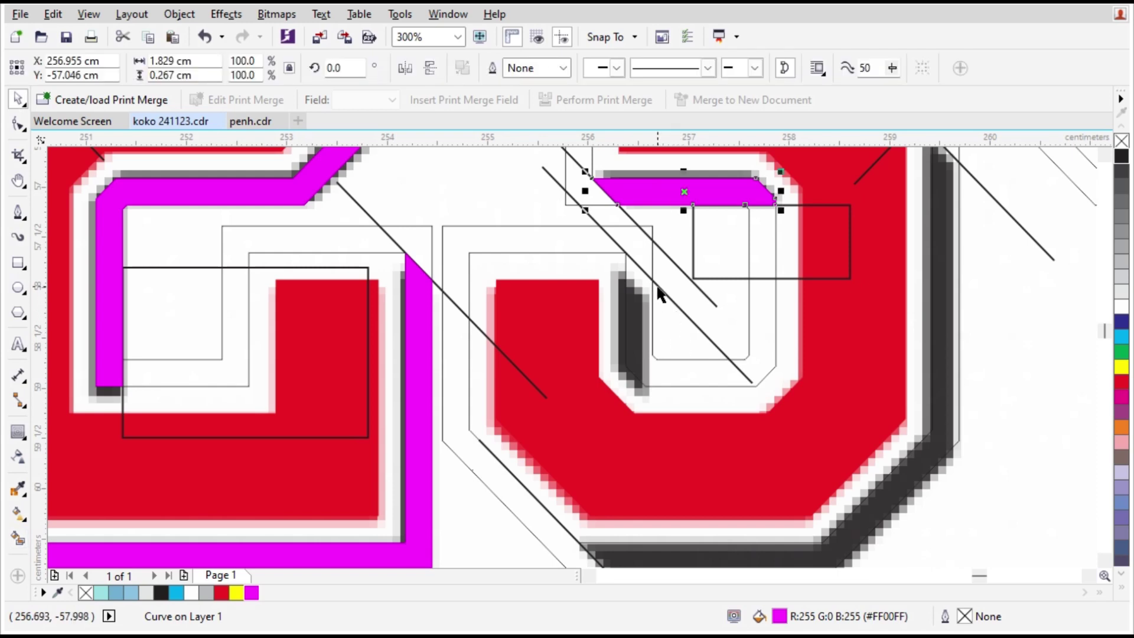
Draw a rectangle about 0.93 by 0.98 cm over the 3's lower counter and Smart Fill the short vertical shadow beside it in magenta.
key("space")
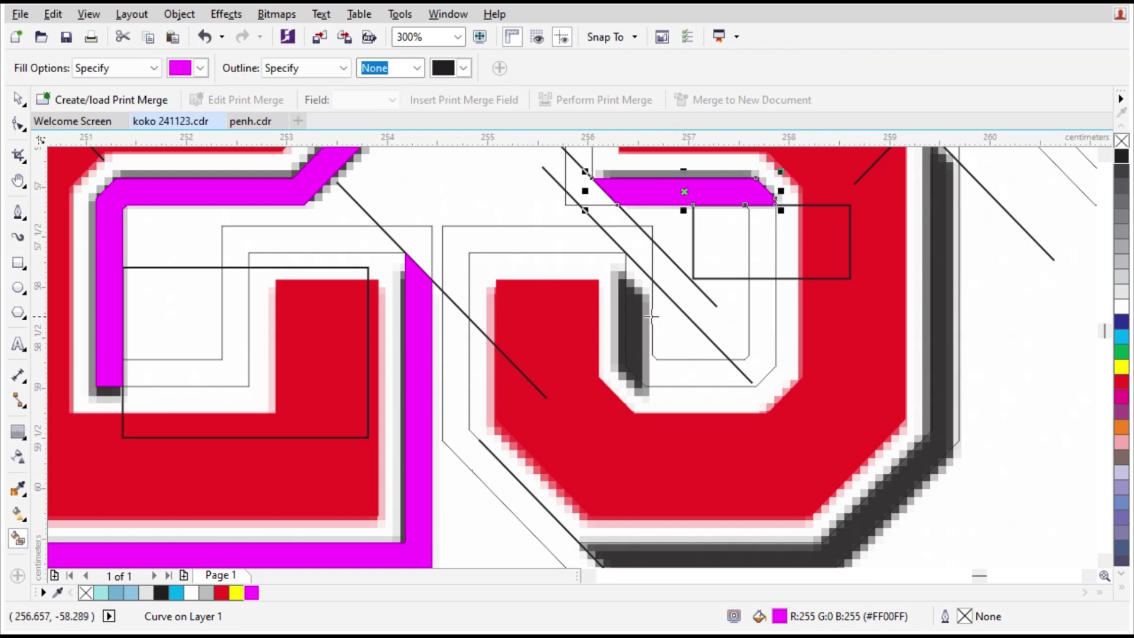
left_click(16, 264)
left_click_drag(652, 314, 745, 414)
key("space")
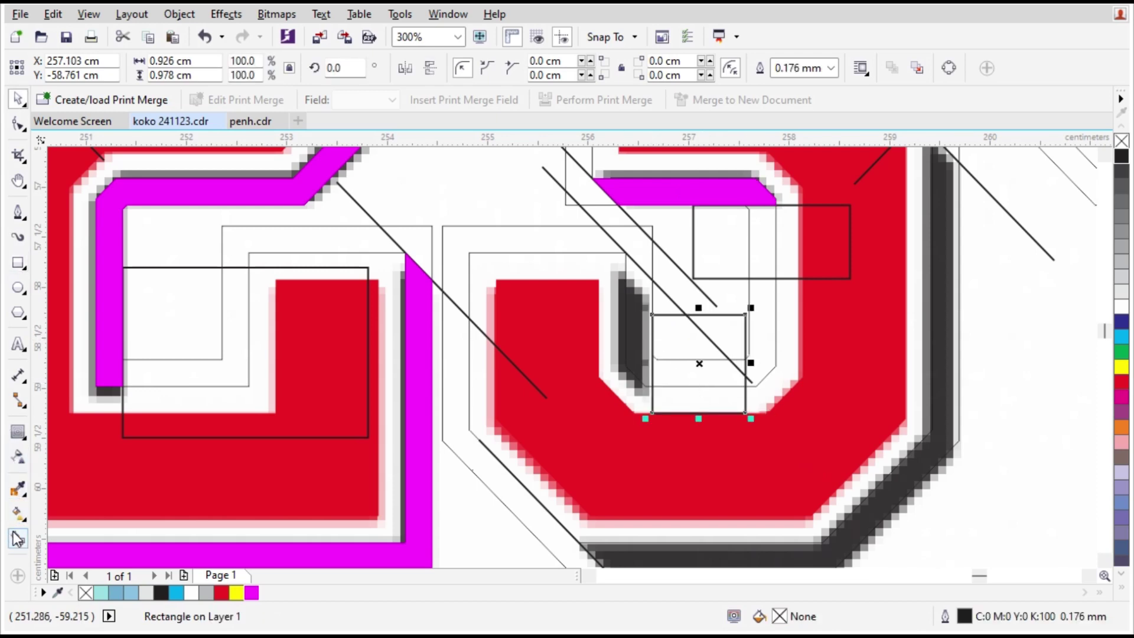
left_click(18, 537)
left_click(632, 332)
key("ctrl+z")
left_click(636, 337)
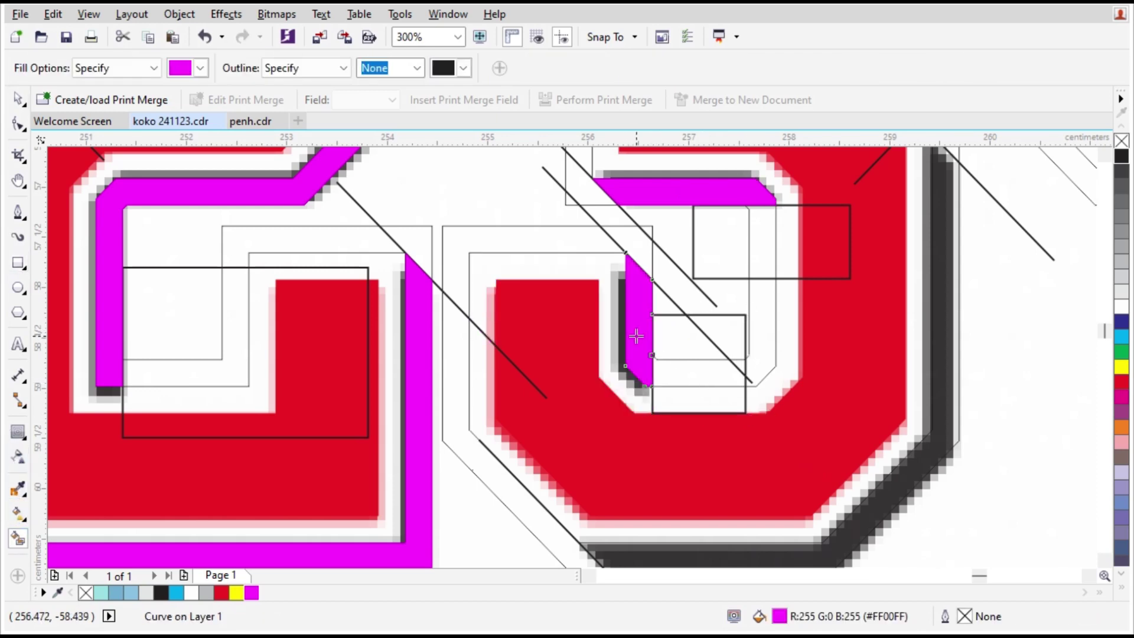
Smart Fill the 3's lower outer shadow and its upper right shadow down to the notch in magenta.
left_click(647, 553)
scroll(707, 526, "down", 1)
scroll(818, 282, "up", 1)
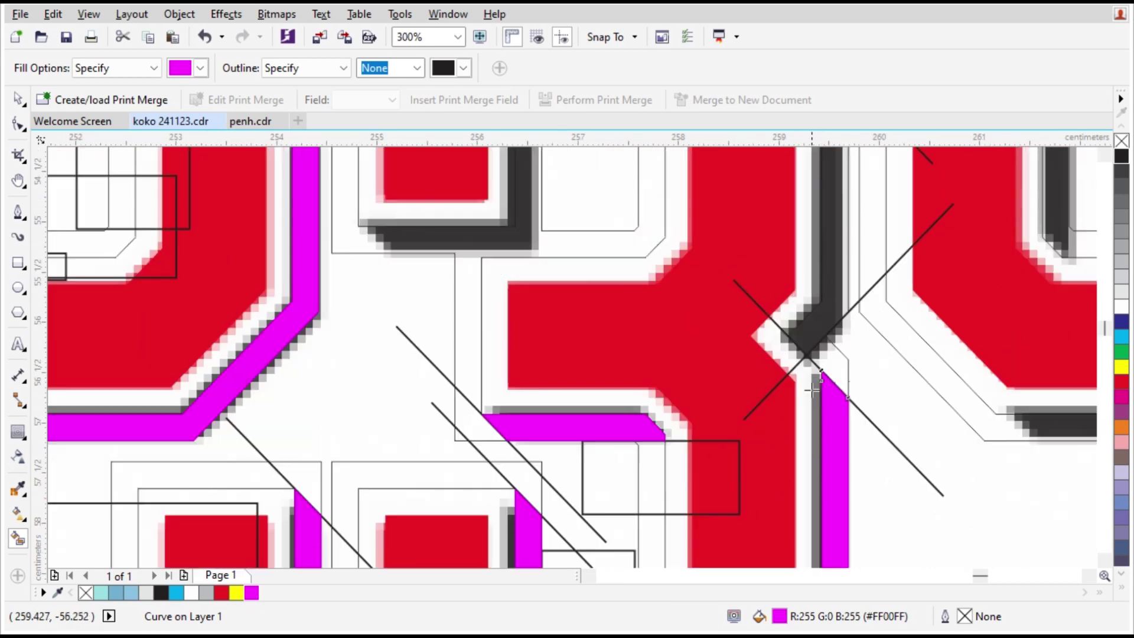
scroll(810, 392, "down", 1)
scroll(824, 312, "up", 1)
left_click(824, 314)
scroll(598, 373, "down", 2)
scroll(571, 276, "up", 2)
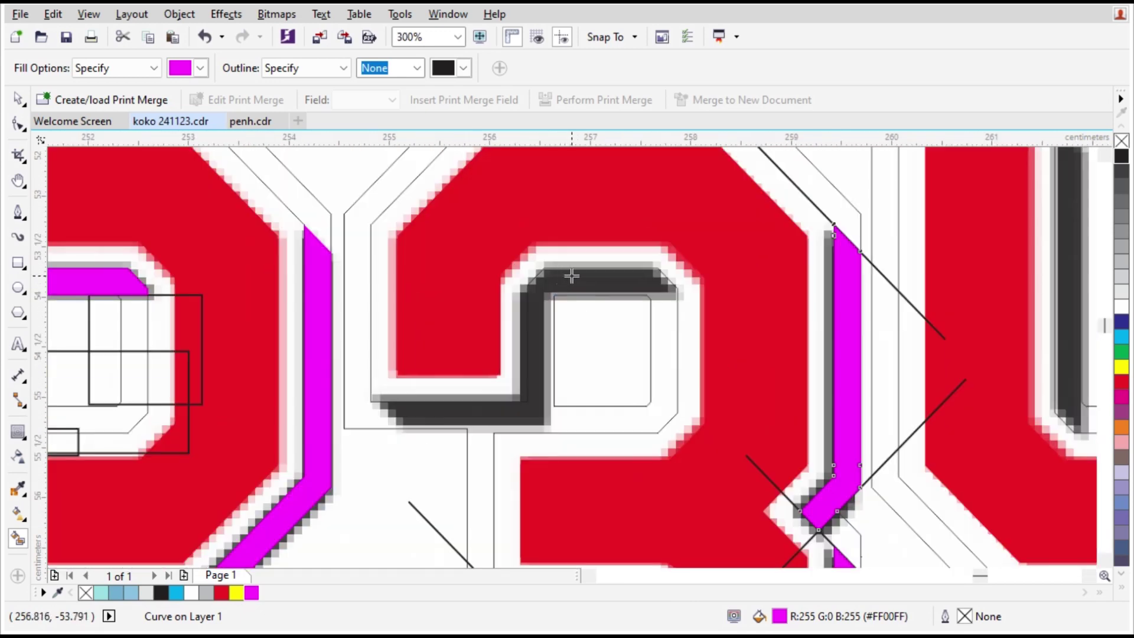
Move the diagonal line from the 3's upper right to its upper left stroke end and draw a 1.24 by 1.28 cm rectangle over the upper counter.
key("space")
key("ctrl+z")
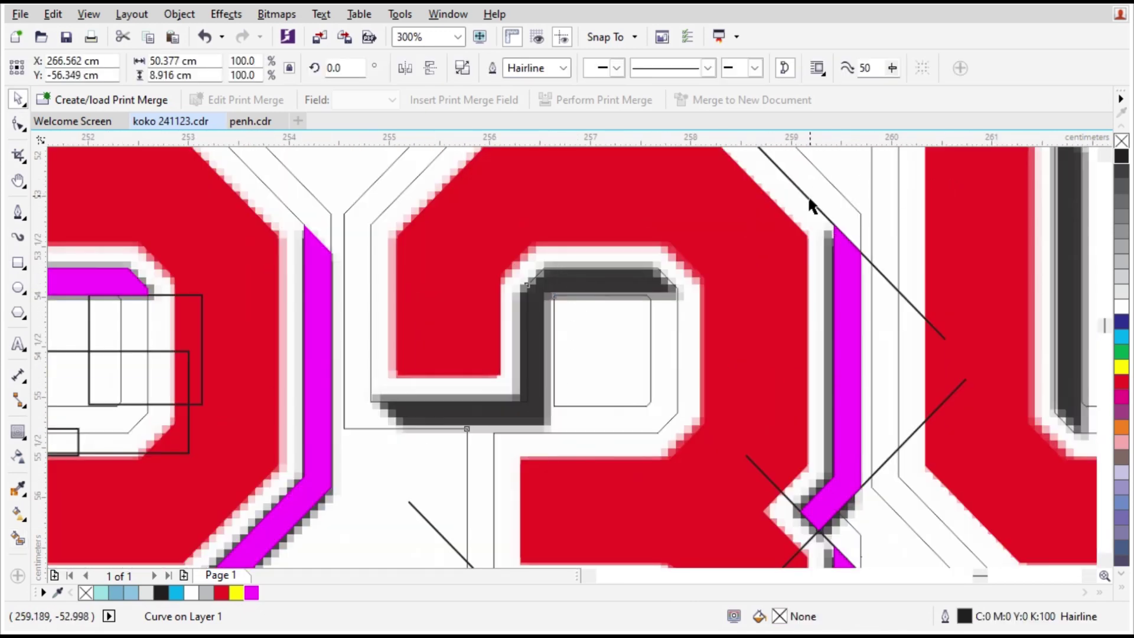
left_click(923, 226)
left_click(814, 213)
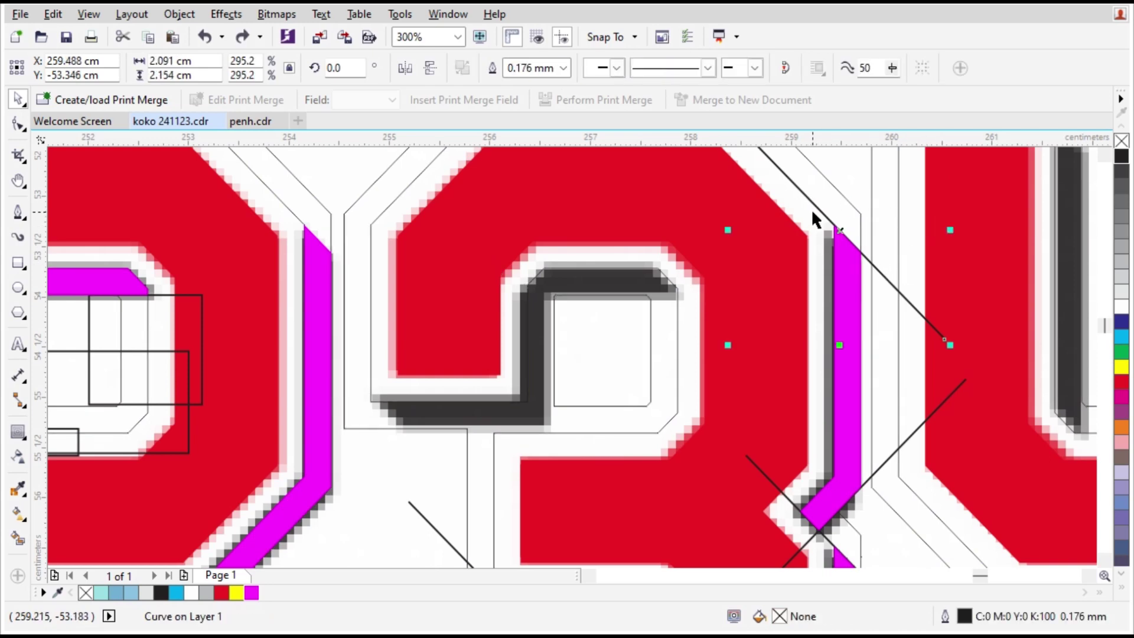
left_click_drag(814, 213, 378, 408)
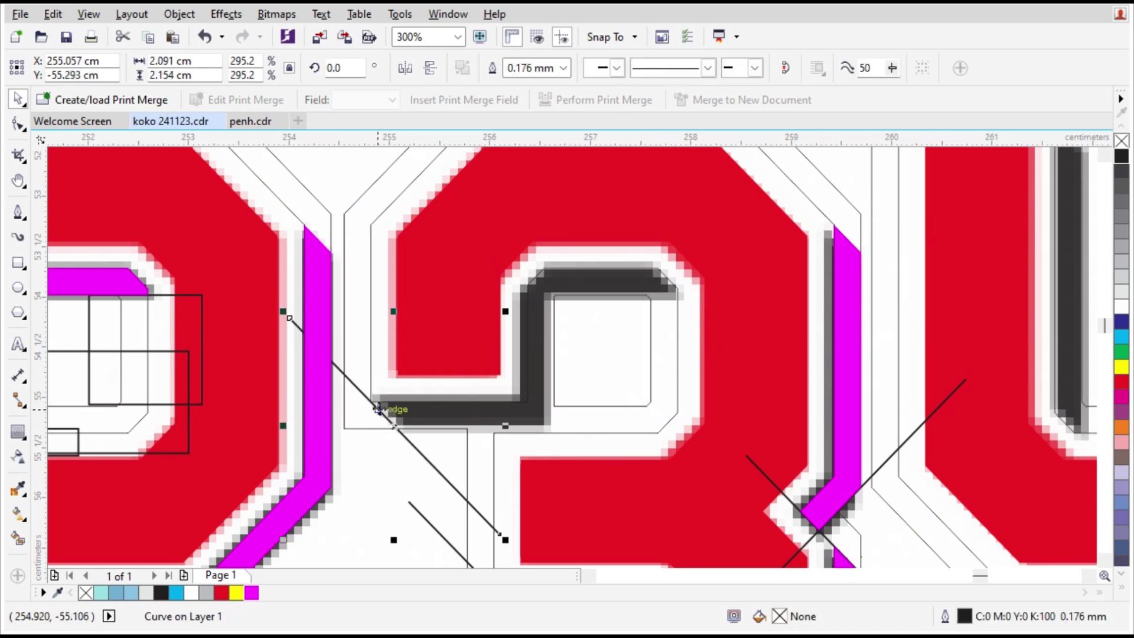
left_click(19, 263)
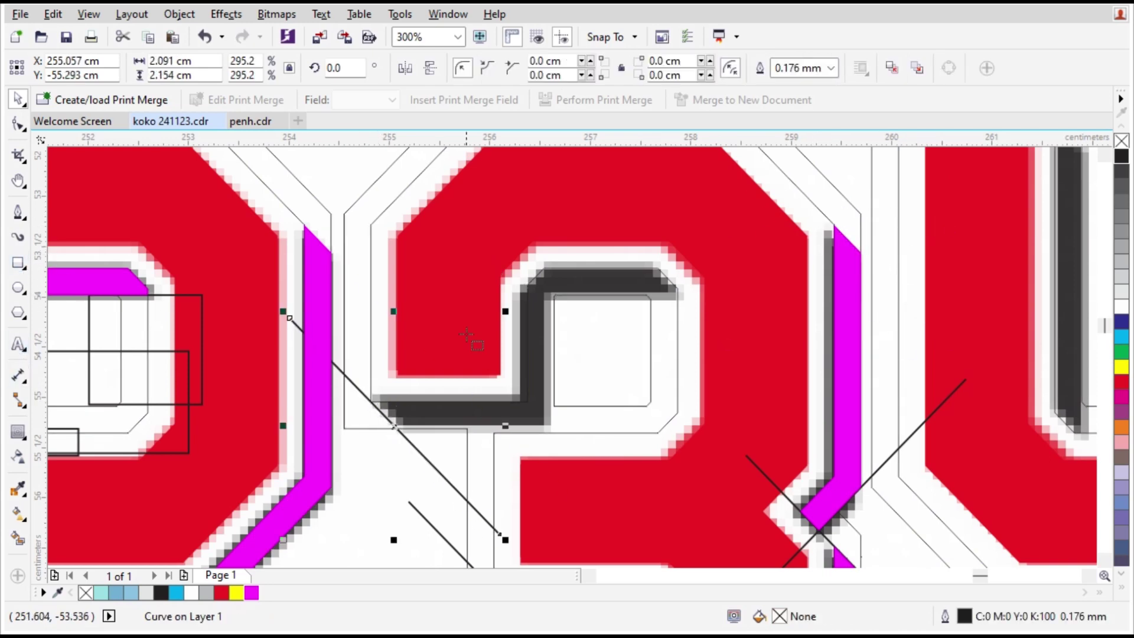
left_click_drag(589, 294, 714, 422)
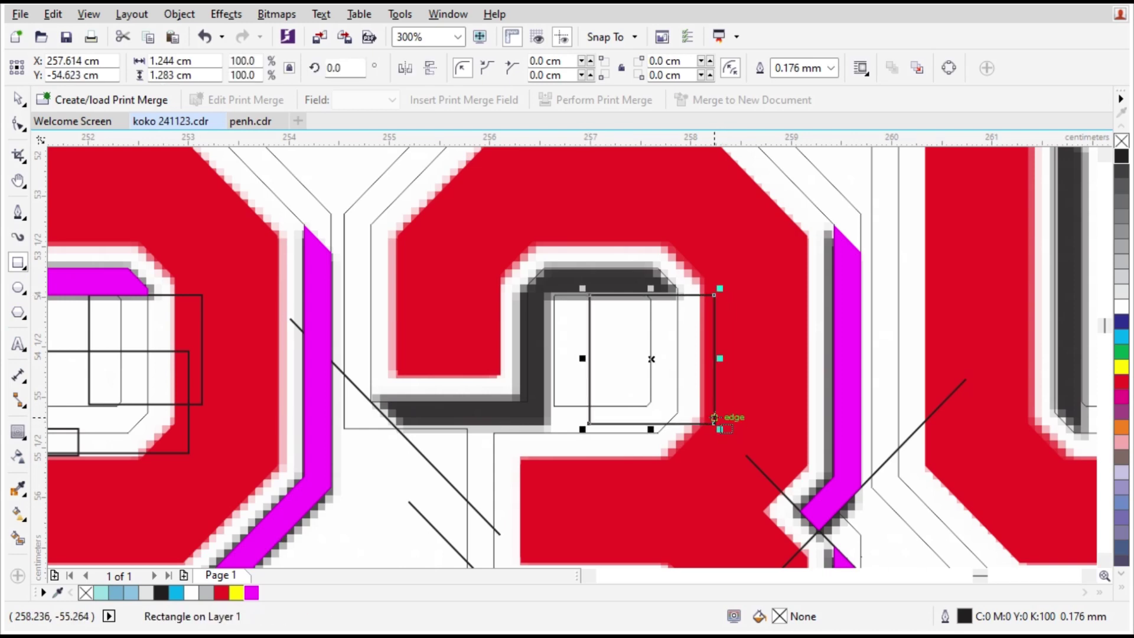
left_click(19, 538)
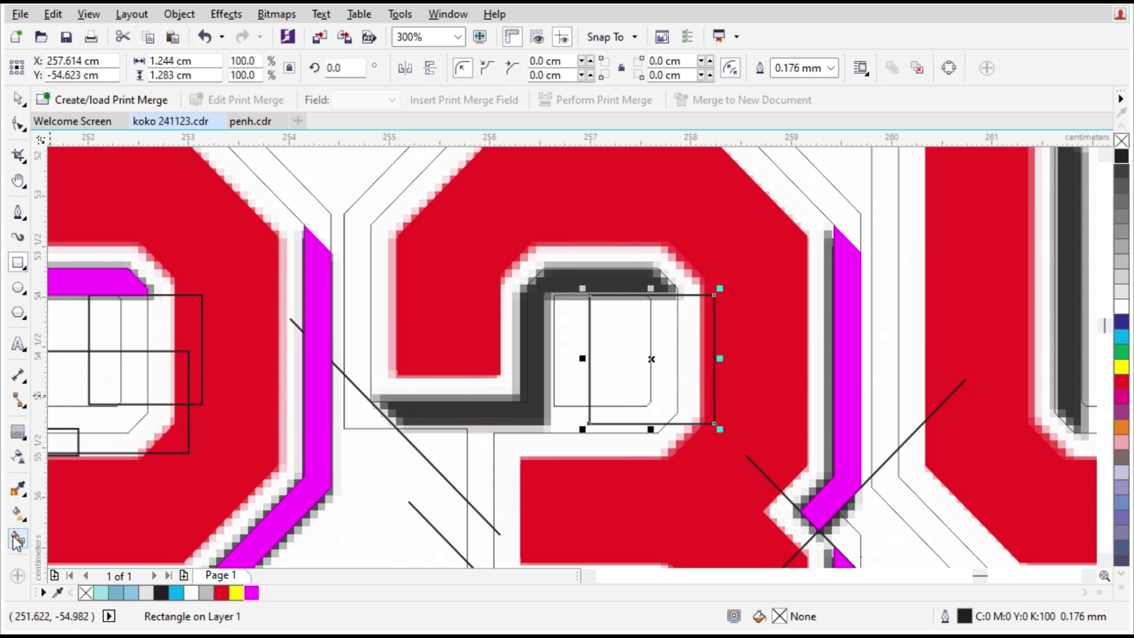
left_click(627, 286)
key("ctrl+z")
key("space")
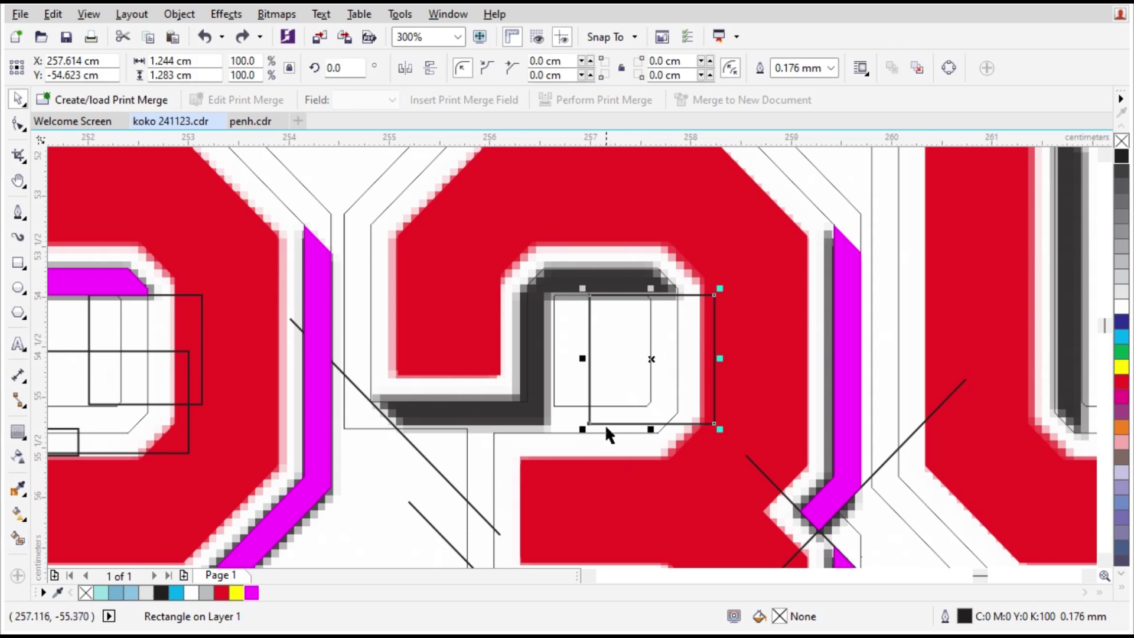
Copy the upper counter rectangle to just below the 3's upper left shadow and widen the copy to about 3.24 cm.
left_click_drag(641, 295, 422, 427)
left_click_drag(501, 493, 701, 492)
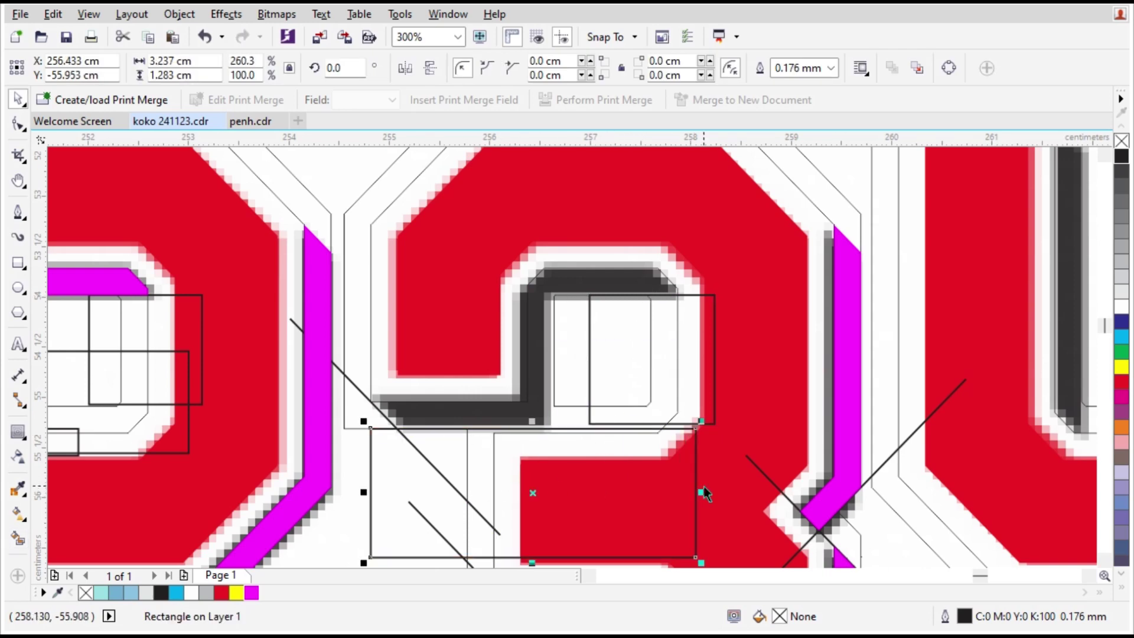
key("space")
key("space")
Stretch the 3's upper counter rectangle out to the vertical shadow and downward, and Smart Fill the upper inner shadow in magenta.
left_click(588, 355)
left_click_drag(588, 358, 553, 357)
left_click_drag(634, 424, 634, 449)
key("space")
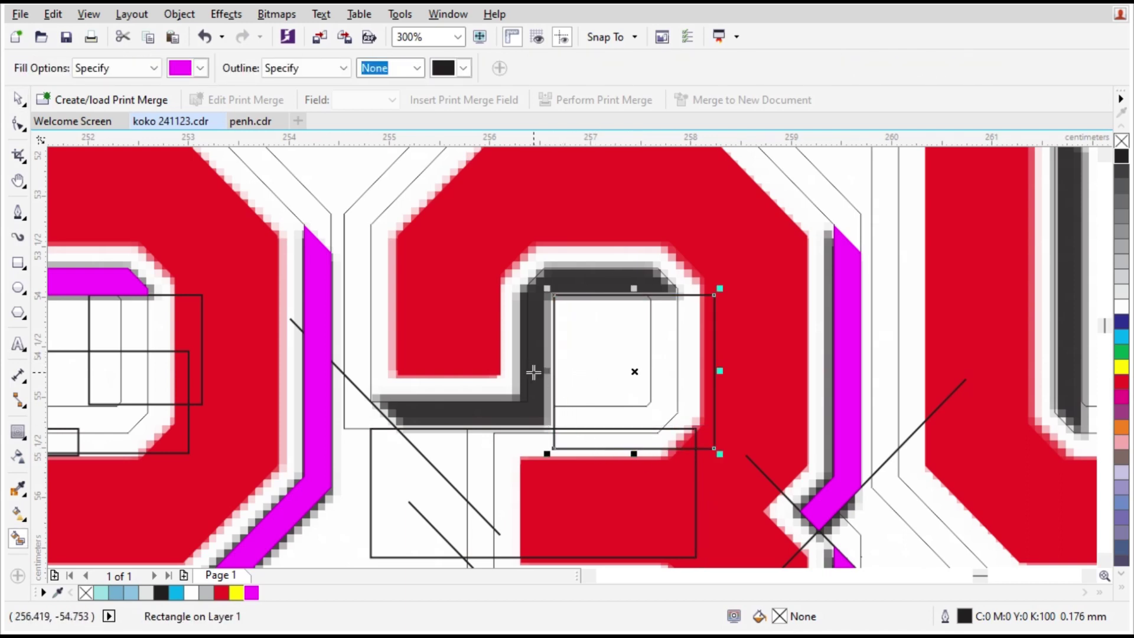
left_click(533, 372)
key("space")
Copy the diagonal line to the 4's shadow ends at both upper arms, both crossbar ends and the foot's lower left corner.
scroll(476, 336, "down", 1)
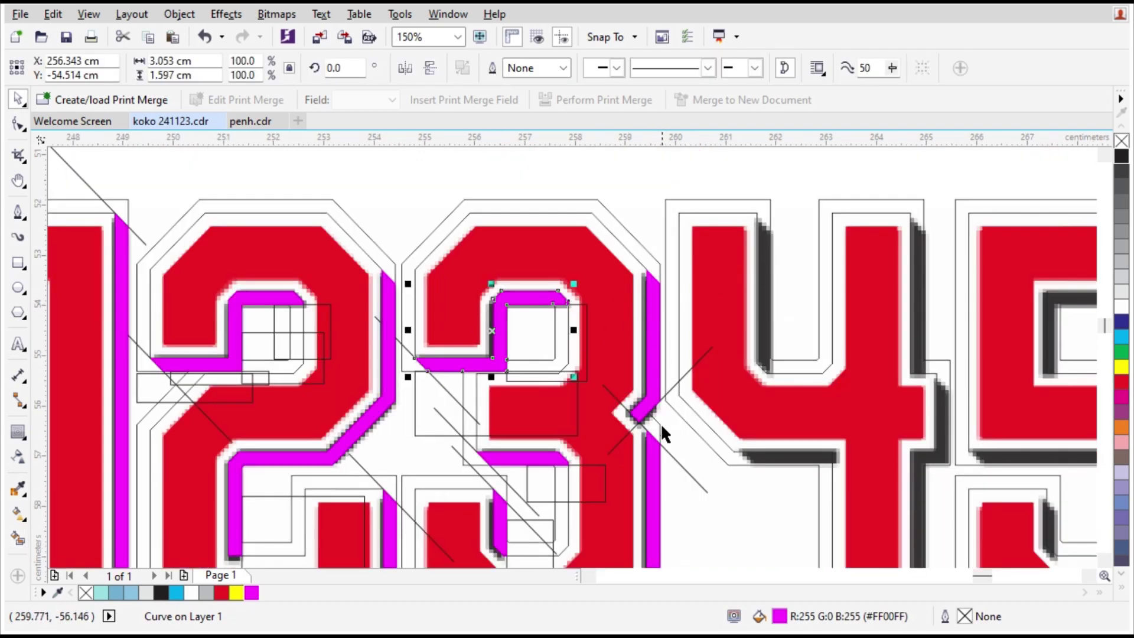
left_click(679, 461)
left_click_drag(625, 407, 852, 456)
scroll(763, 211, "up", 1)
key("ctrl+z")
scroll(1030, 216, "down", 1)
scroll(852, 455, "down", 1)
scroll(853, 496, "up", 1)
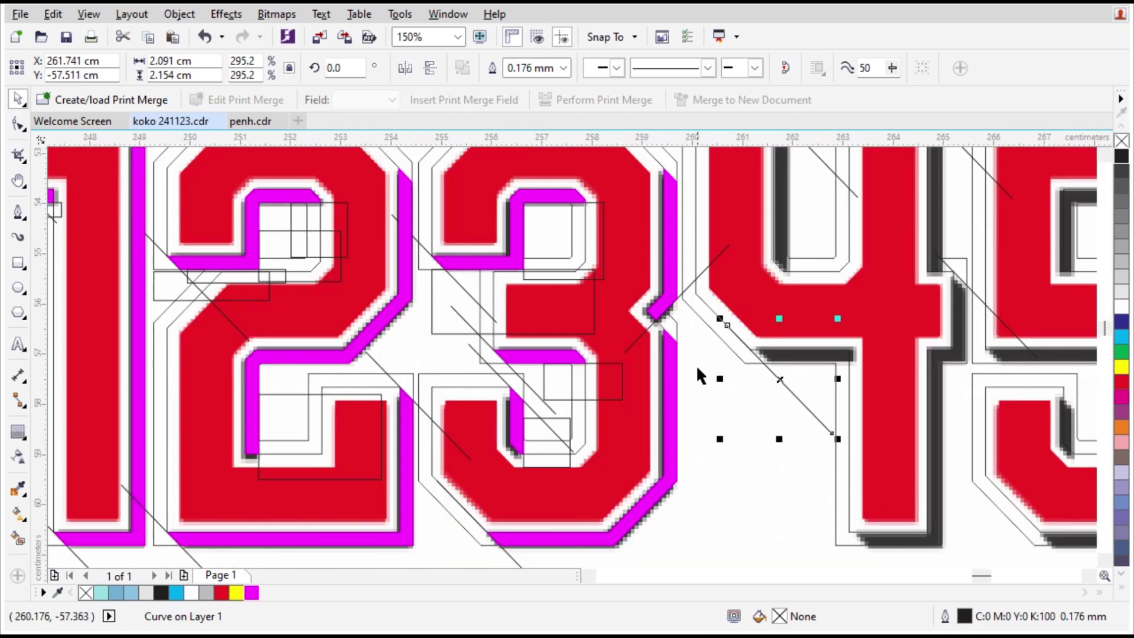
left_click_drag(737, 338, 854, 539)
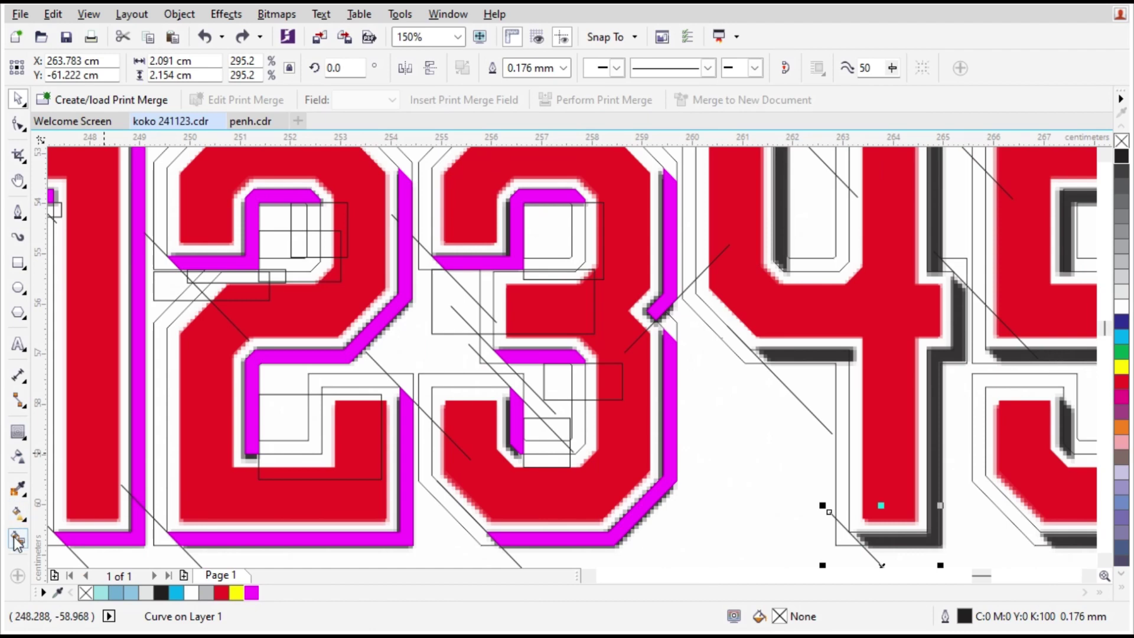
Smart Fill the 4's lower right shadow in magenta, from the crossbar end down to the foot.
left_click(17, 539)
left_click(904, 537)
scroll(924, 326, "down", 2)
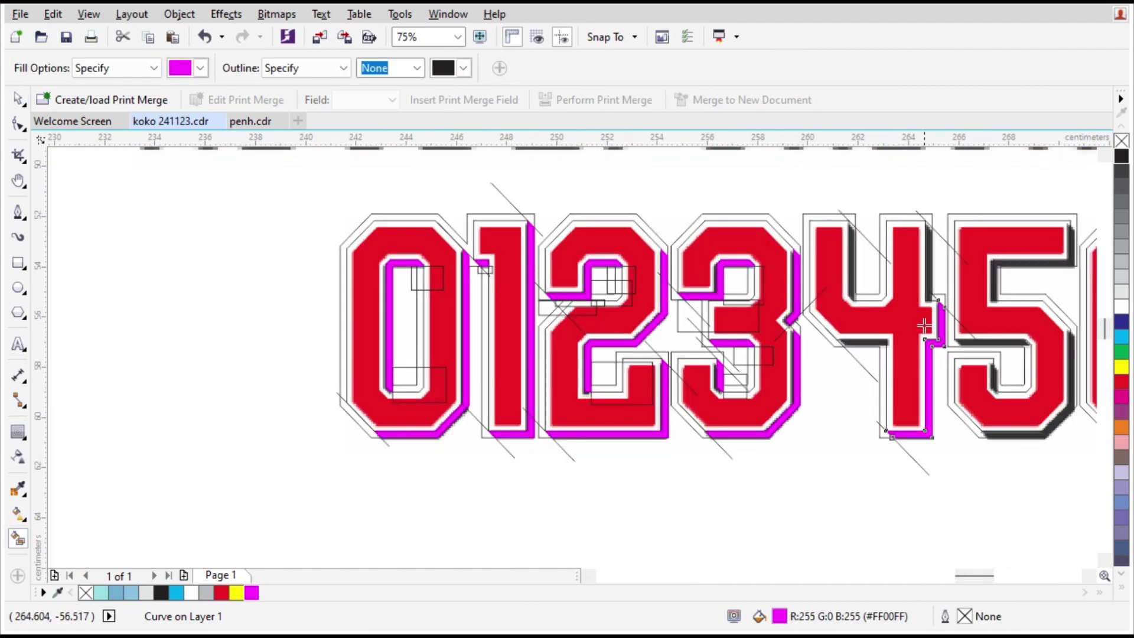
Move the diagonal line off the 4's crossbar end and draw a 1.03 by 1.90 cm rectangle against the right arm's shadow.
scroll(925, 326, "up", 4)
key("space")
left_click_drag(929, 434, 971, 363)
left_click(16, 263)
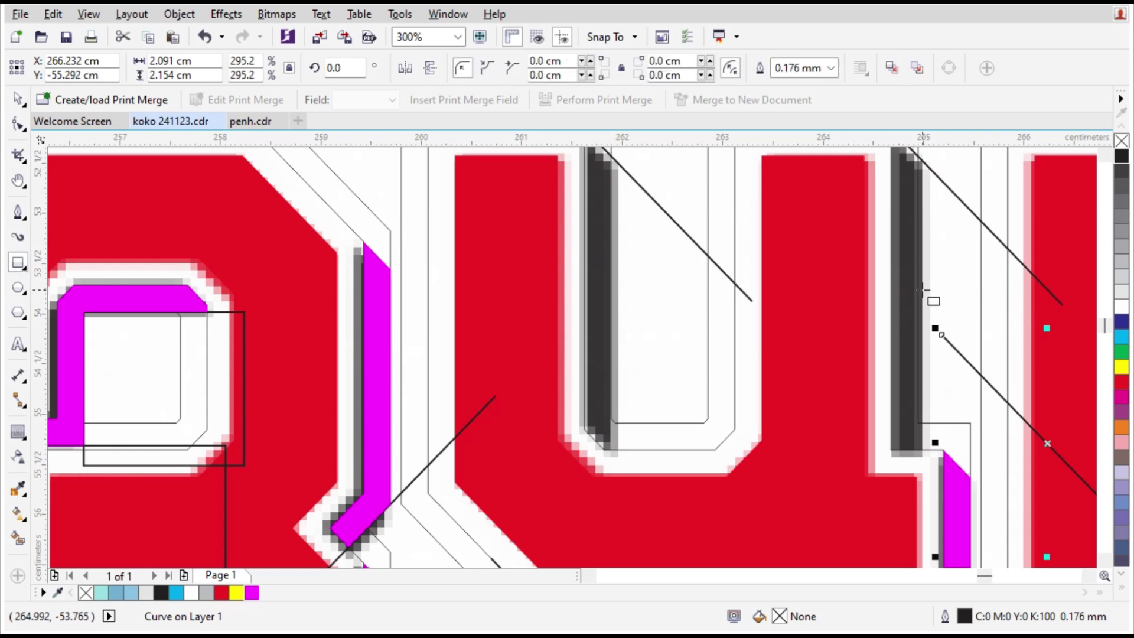
left_click_drag(919, 293, 1021, 483)
key("space")
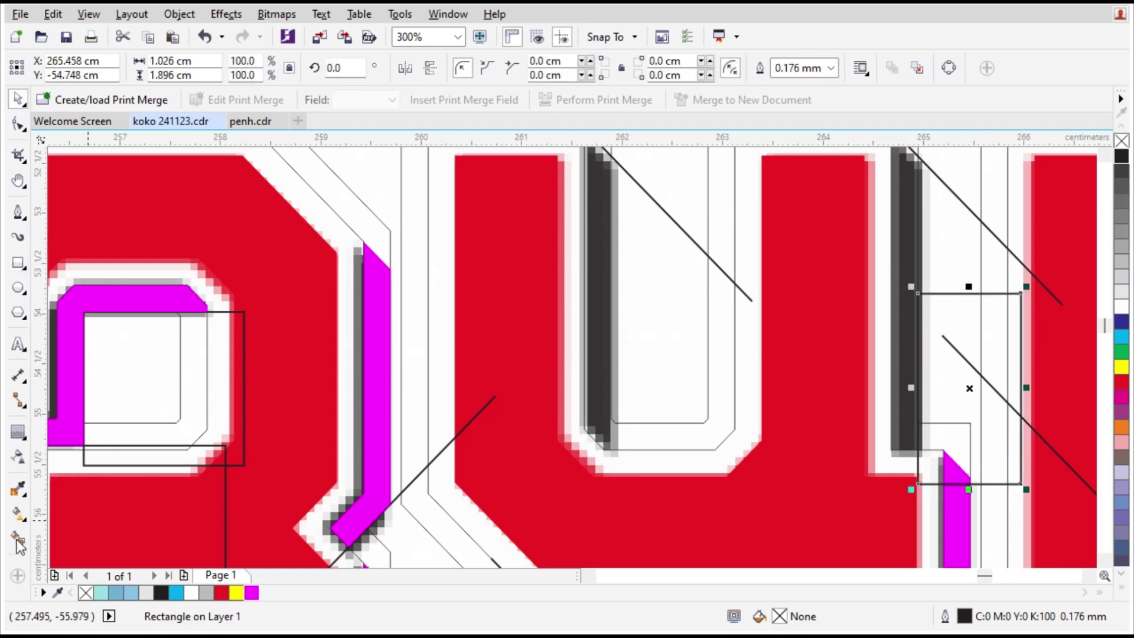
Smart Fill the shadow along the 4's upper right arm in magenta.
left_click(18, 540)
left_click(913, 378)
scroll(913, 378, "down", 2)
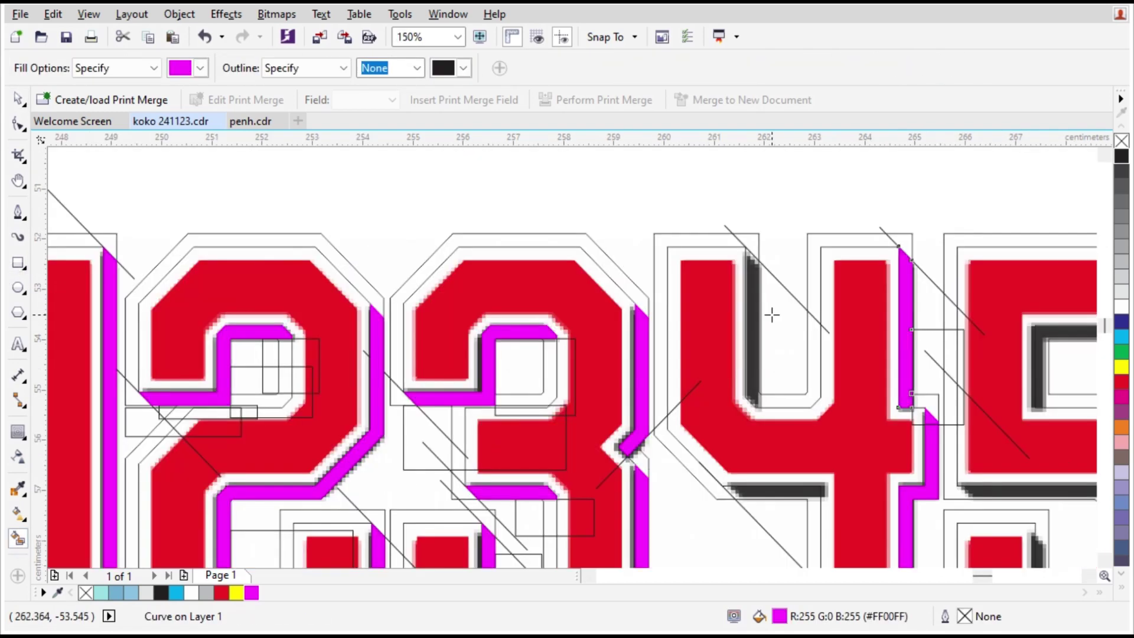
Move the rectangle into the 4's counter and Smart Fill the left arm's shadow in magenta.
scroll(776, 380, "up", 2)
key("space")
left_click(951, 282)
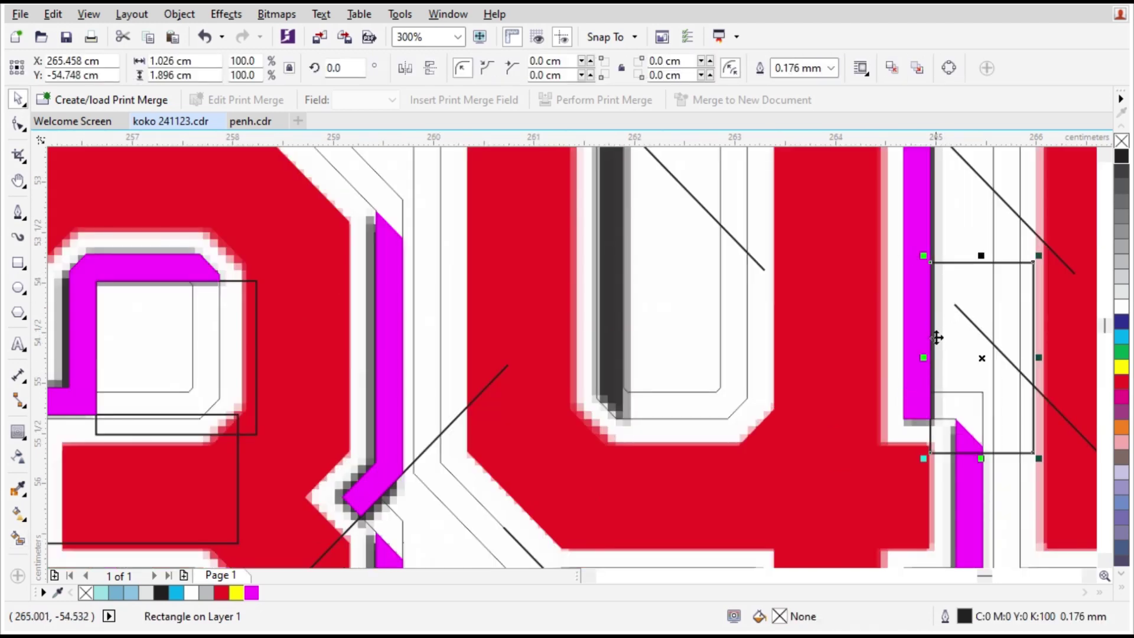
left_click_drag(937, 337, 641, 464)
key("space")
left_click(615, 347)
scroll(614, 348, "down", 2)
Move the rectangle beneath the 4's crossbar and Smart Fill the shadow under the crossbar in magenta.
key("space")
left_click(661, 326)
scroll(702, 489, "up", 2)
key("space")
left_click(639, 449)
scroll(638, 400, "down", 4)
key("space")
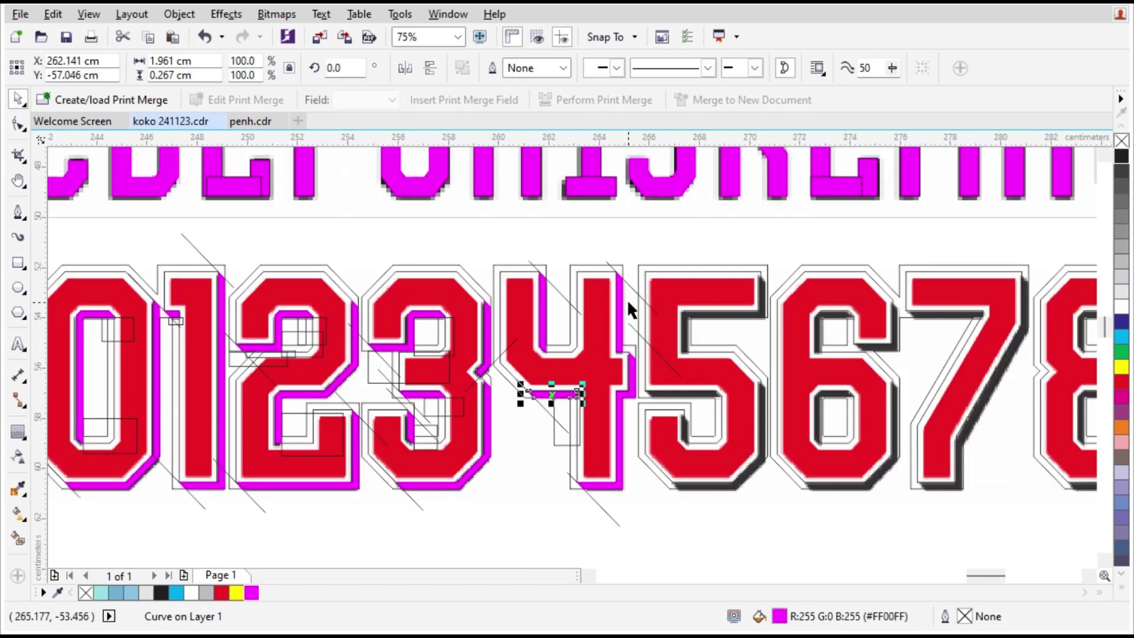
Place copies of the diagonal line at the 5's shadow ends: top right, bowl's upper right, middle shadow's left end and lower left corner.
scroll(626, 299, "up", 2)
left_click_drag(633, 278, 874, 444)
scroll(884, 482, "down", 2)
scroll(892, 372, "up", 2)
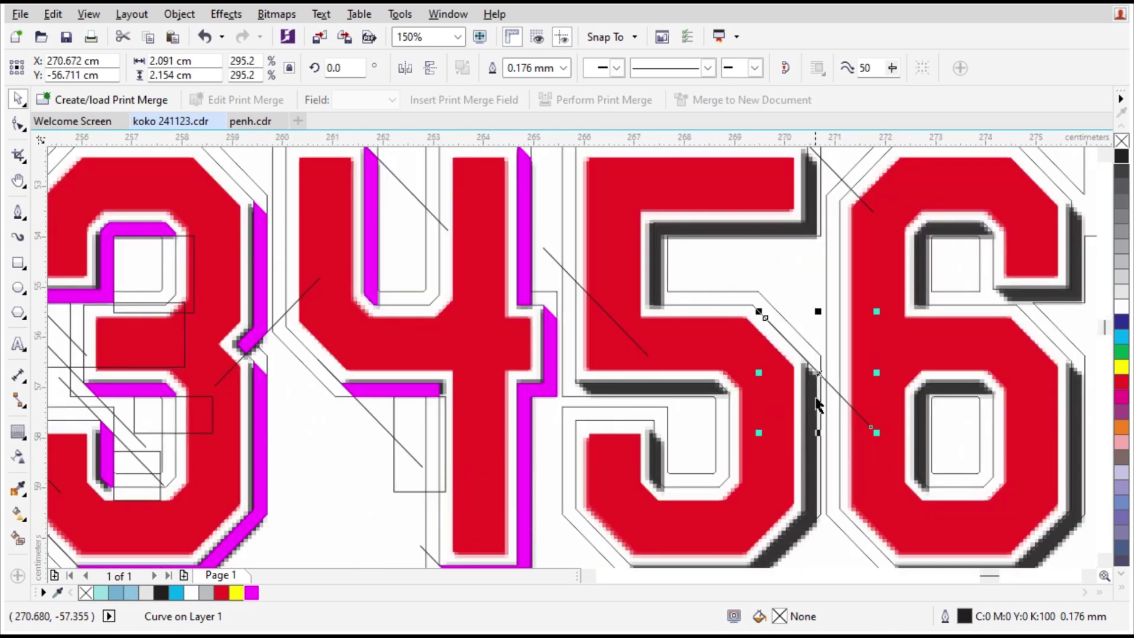
left_click_drag(797, 350, 584, 518)
scroll(738, 405, "up", 2)
scroll(669, 334, "down", 2)
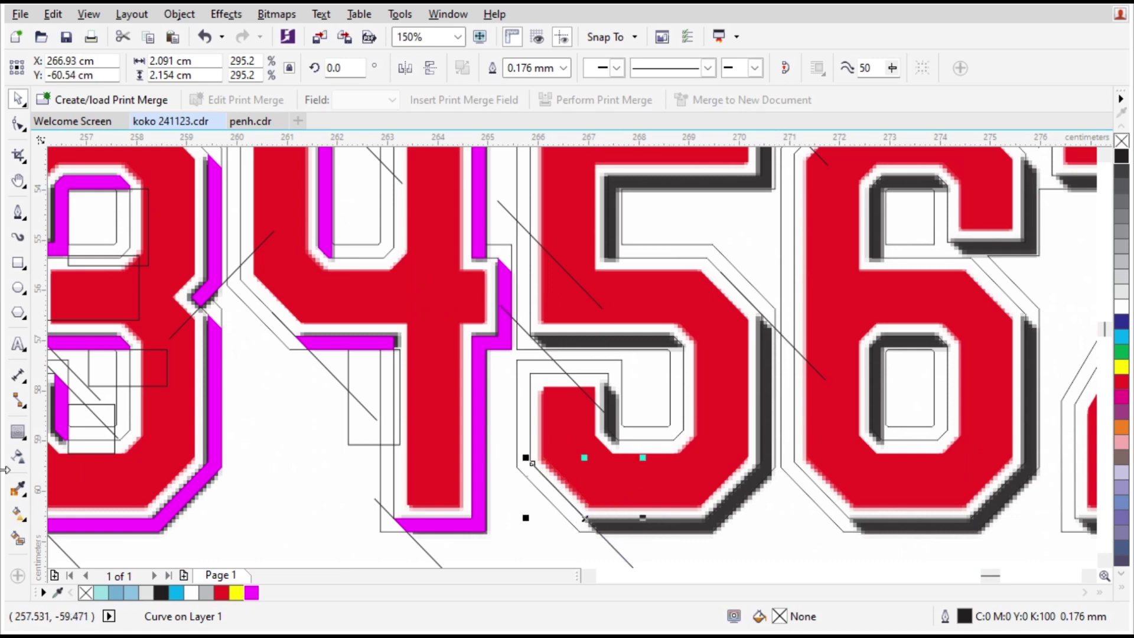
Smart Fill the outer shadow around the 5's lower bowl in magenta.
left_click(17, 540)
left_click(661, 527)
key("space")
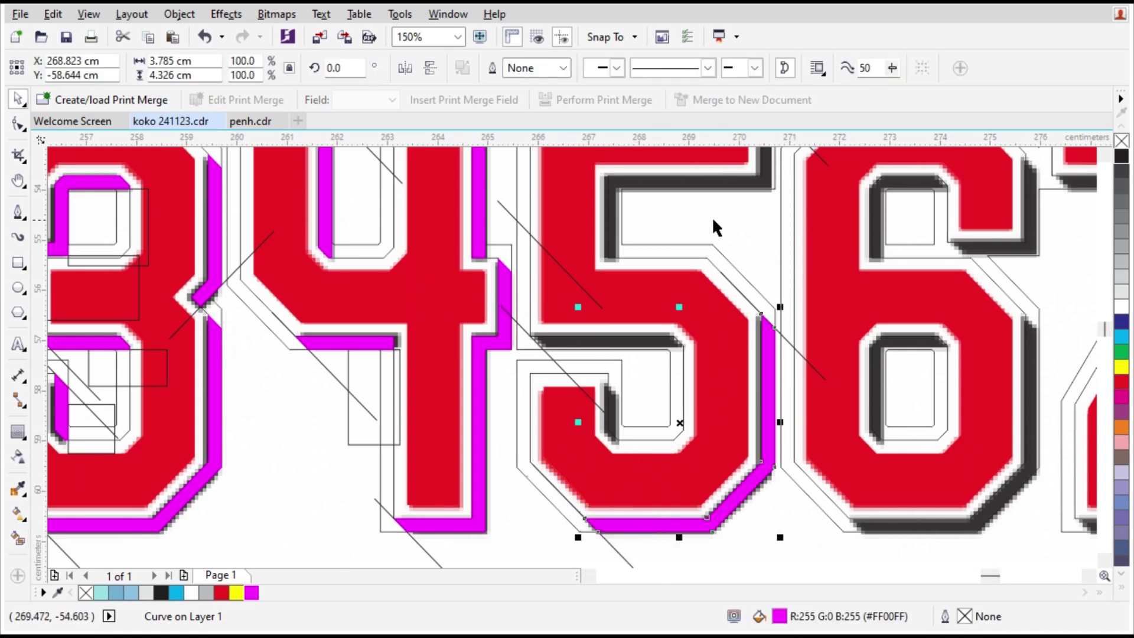
Draw a rectangle against the 5's stem shadow, shift it slightly down, and Smart Fill the upper shadow in magenta.
scroll(715, 226, "down", 1)
scroll(701, 154, "up", 1)
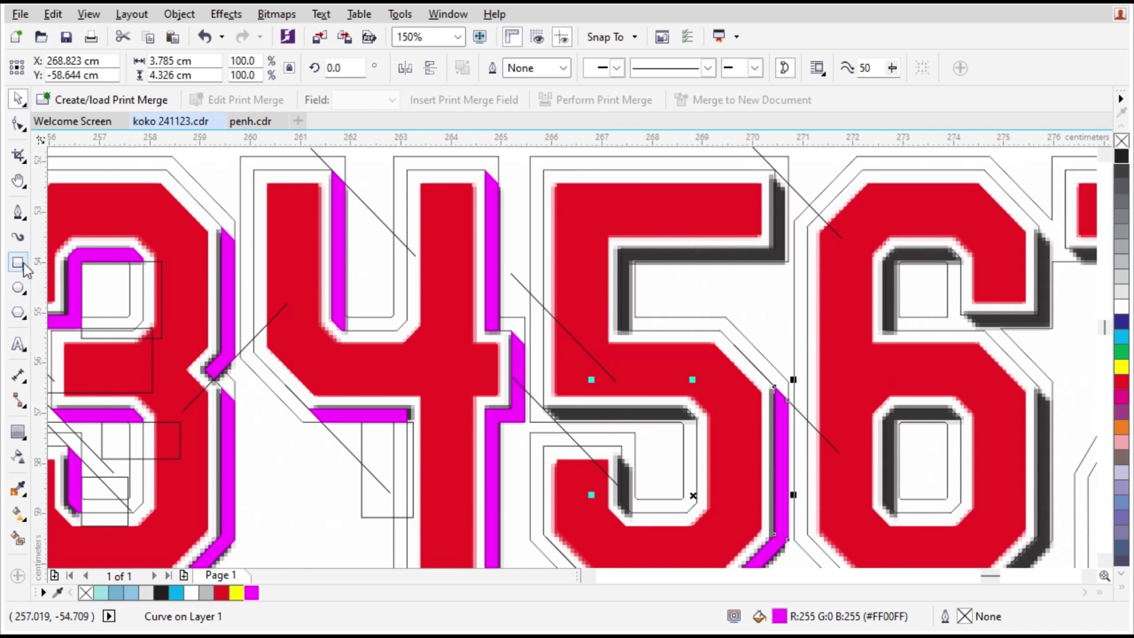
left_click(22, 267)
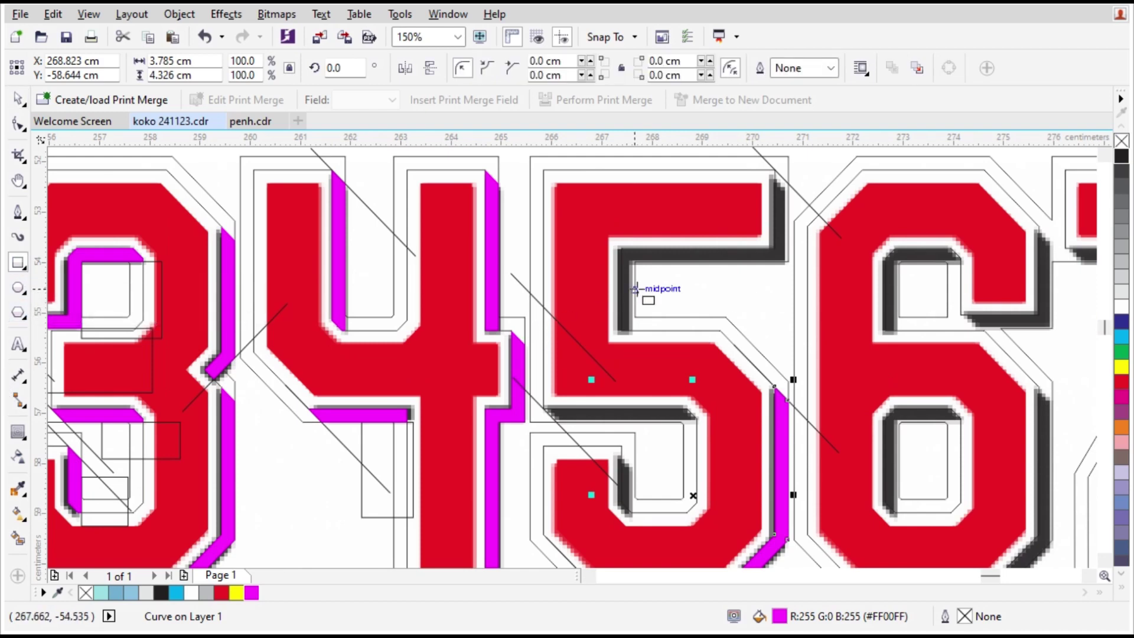
left_click_drag(635, 289, 696, 331)
key("space")
scroll(674, 315, "up", 2)
left_click_drag(674, 290, 674, 318)
left_click(18, 539)
left_click(481, 322)
scroll(481, 322, "down", 3)
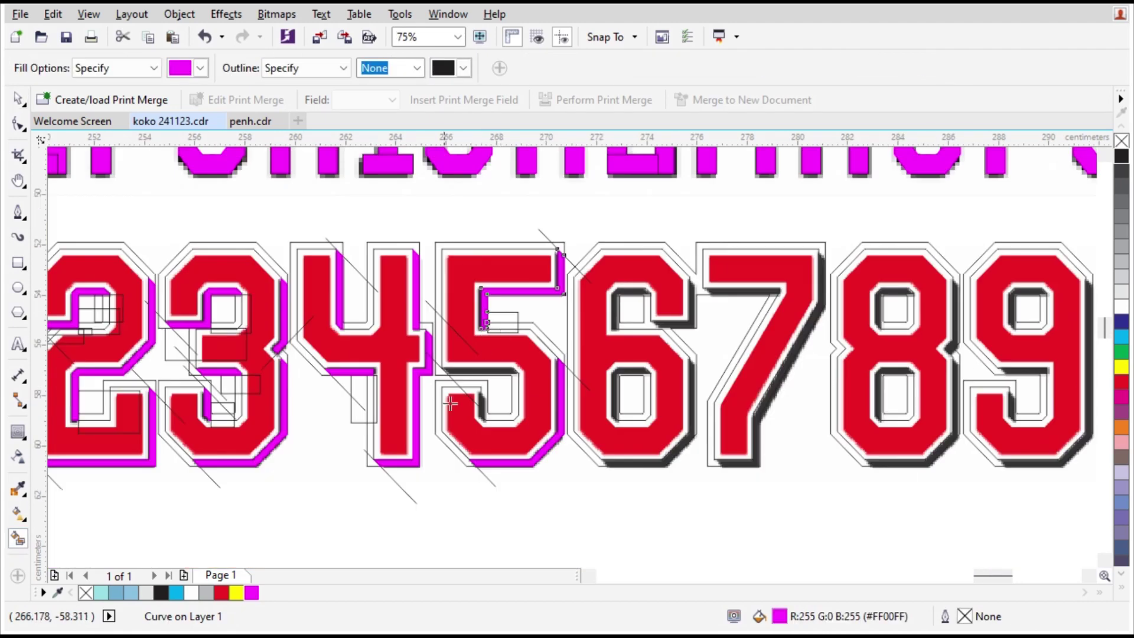
scroll(509, 370, "up", 1)
scroll(509, 371, "up", 1)
left_click(514, 374)
key("ctrl+z")
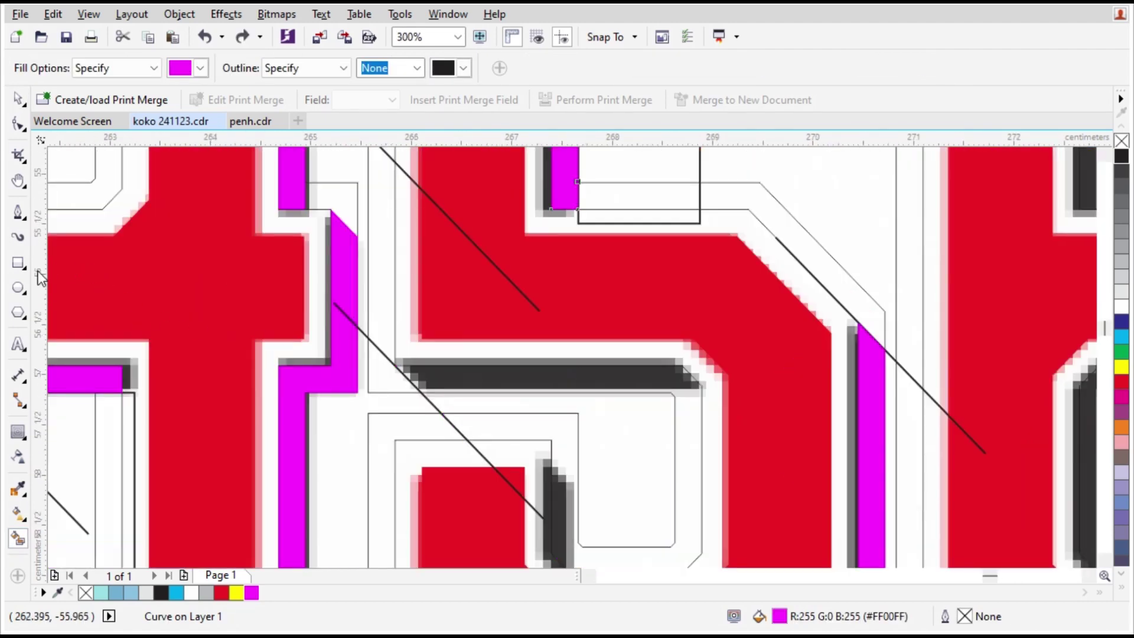
Draw a 1.52 by 0.70 cm rectangle under the right end of the 5's middle shadow and Smart Fill that shadow in magenta.
left_click(19, 263)
left_click_drag(637, 393, 817, 510)
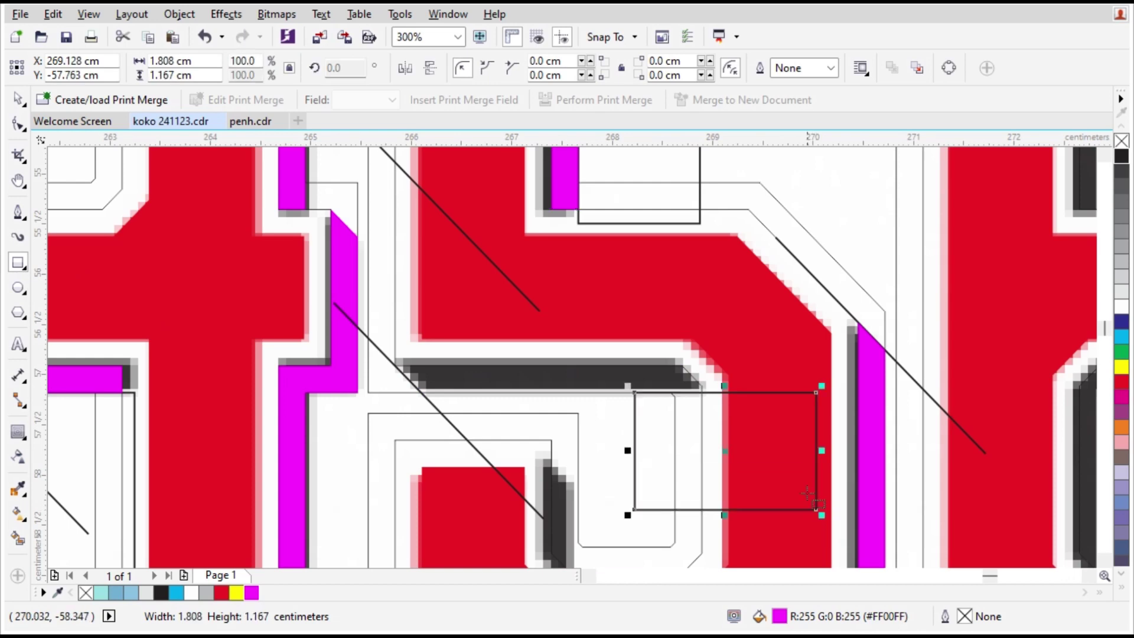
scroll(626, 399, "up", 1)
key("ctrl+z")
left_click_drag(637, 391, 944, 532)
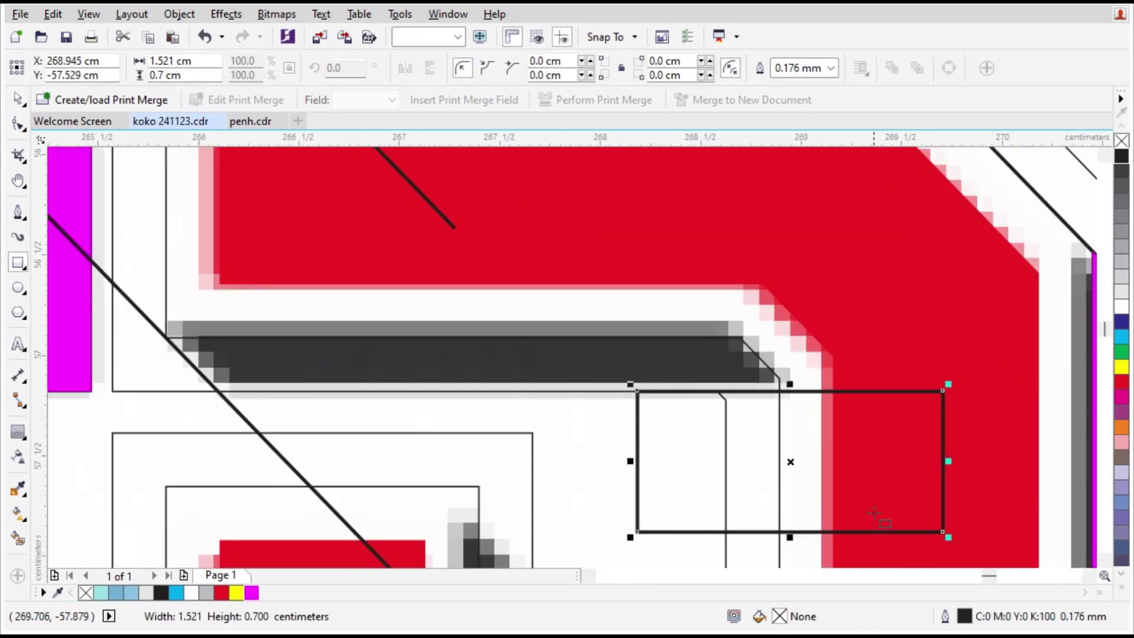
left_click(18, 539)
left_click(557, 367)
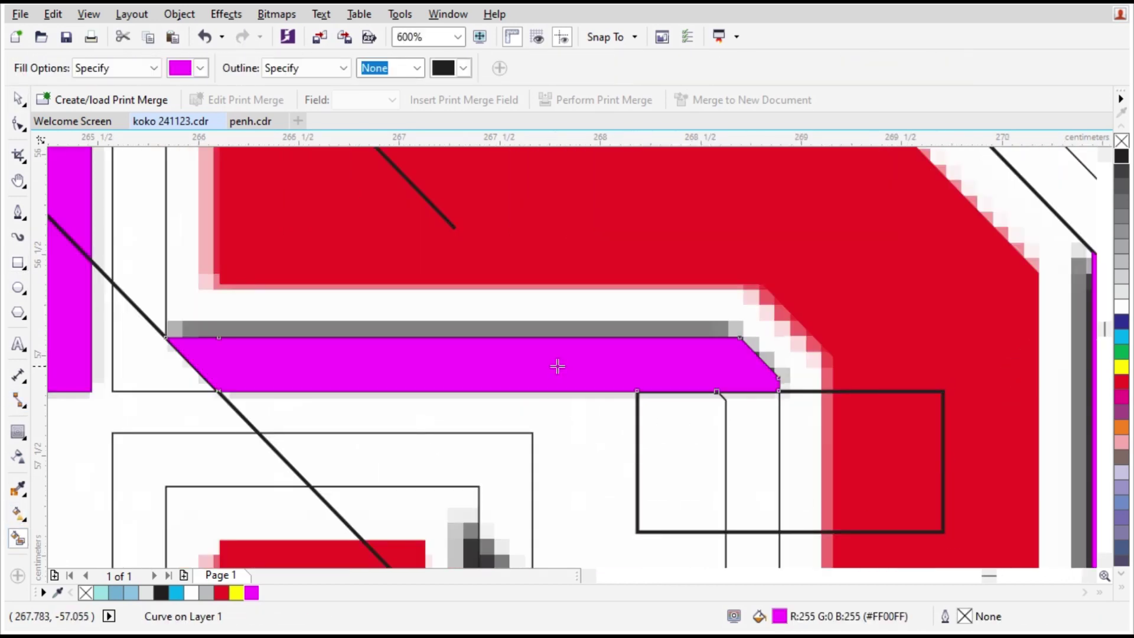
Move the diagonal line from the 5's top right to the 6's upper right shadow end and draw a rectangle against that shadow's outer edge.
scroll(568, 369, "down", 1)
scroll(578, 373, "down", 2)
scroll(579, 204, "up", 2)
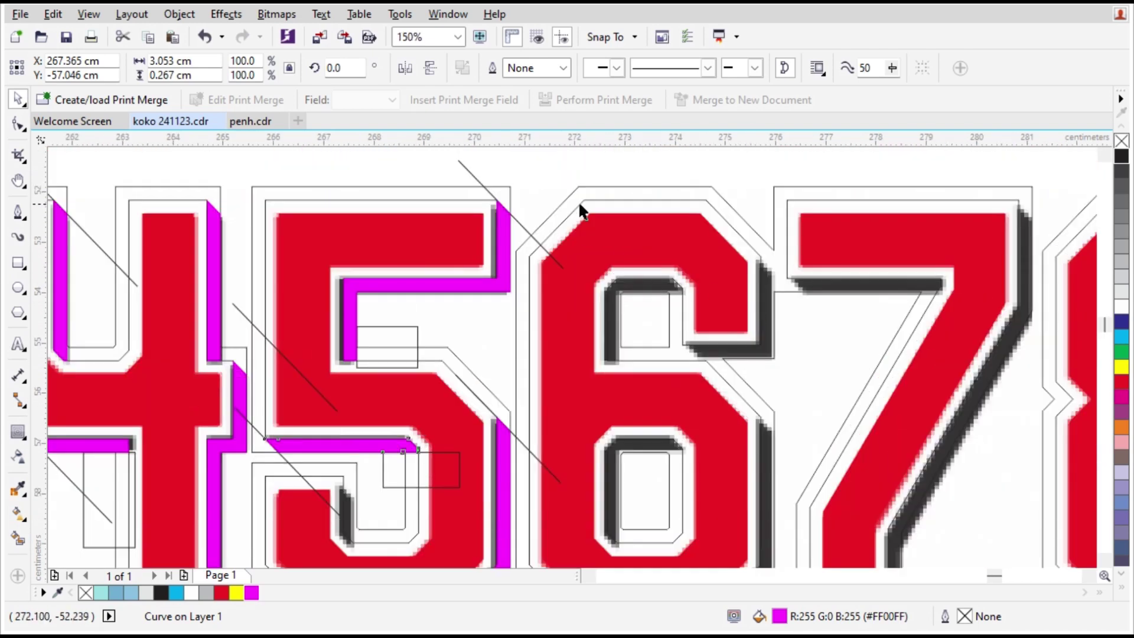
left_click_drag(445, 232, 973, 341)
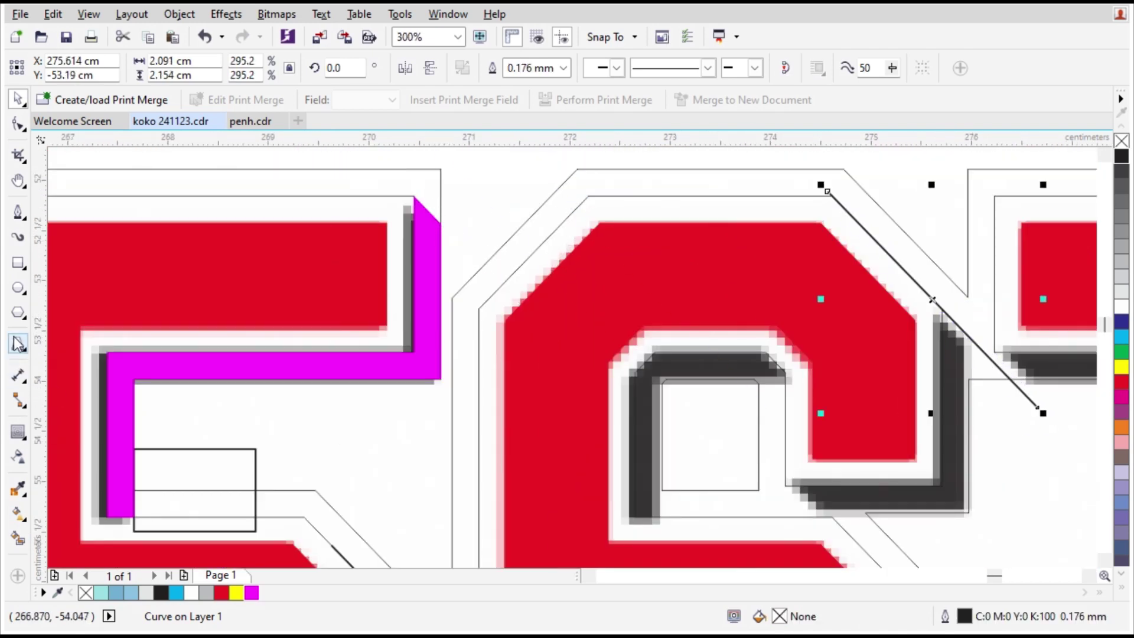
left_click(18, 262)
left_click_drag(972, 418, 1046, 293)
left_click_drag(923, 288, 833, 520)
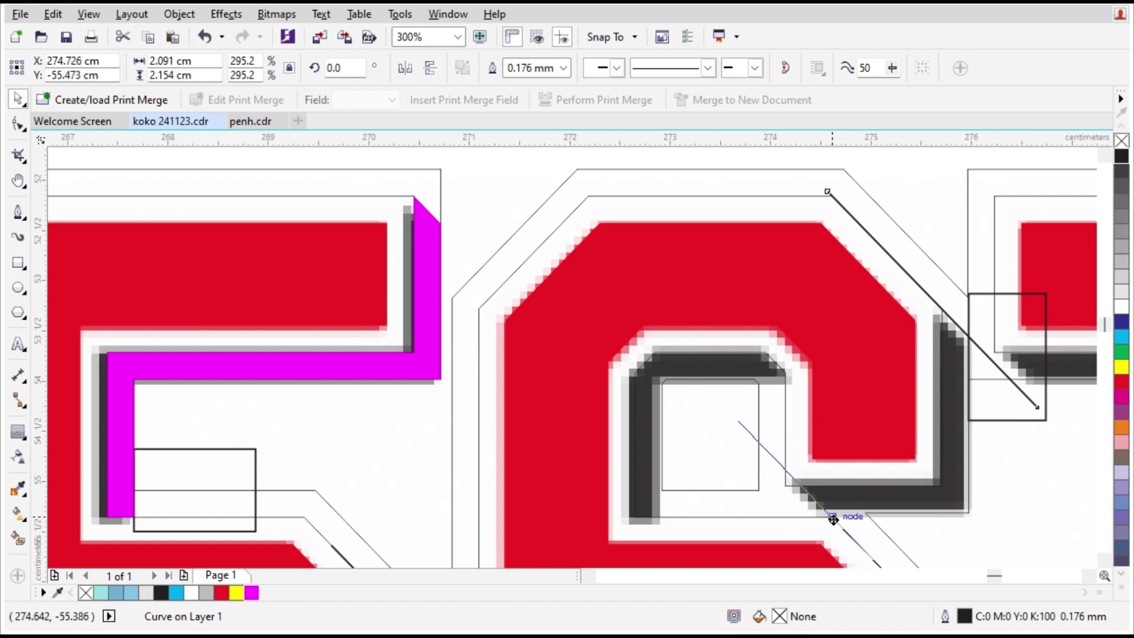
left_click_drag(833, 519, 833, 520)
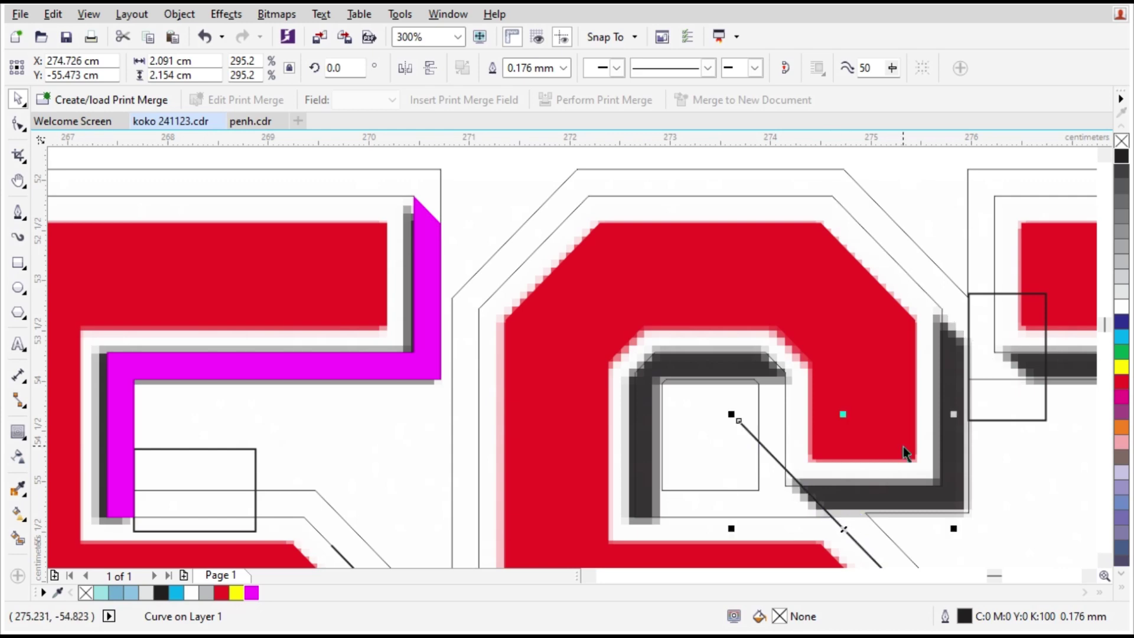
key("ctrl+z")
Copy the diagonal line to the left end of the 6's upper arm shadow and draw a 1.45 by 0.61 cm rectangle beneath it.
scroll(938, 302, "down", 1)
left_click_drag(938, 303, 850, 518)
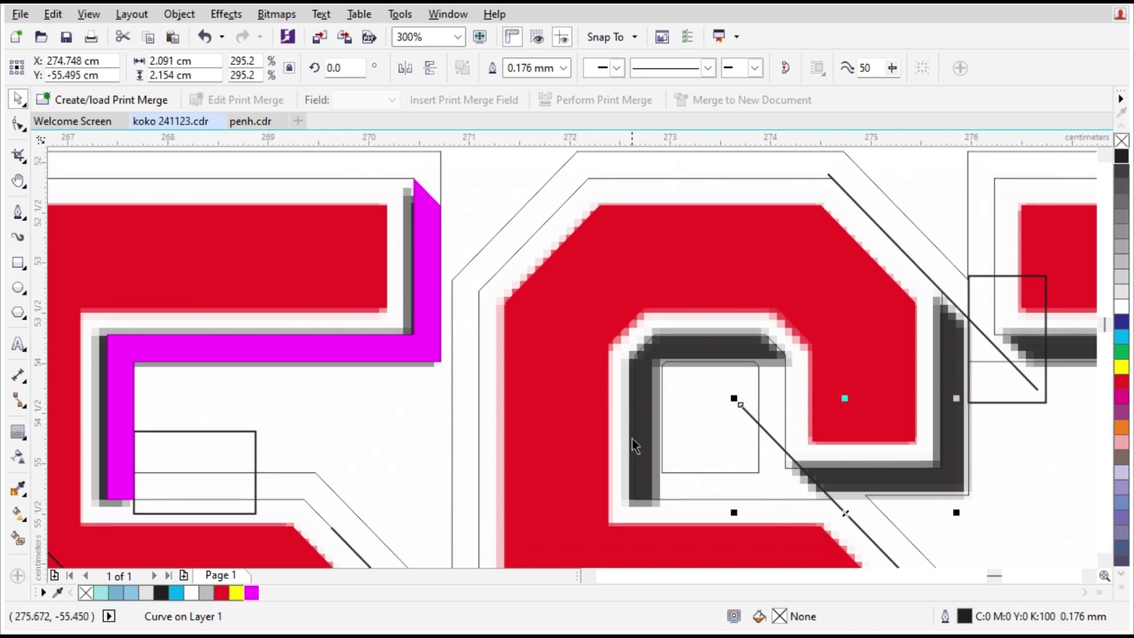
left_click(19, 263)
left_click_drag(928, 495, 784, 521)
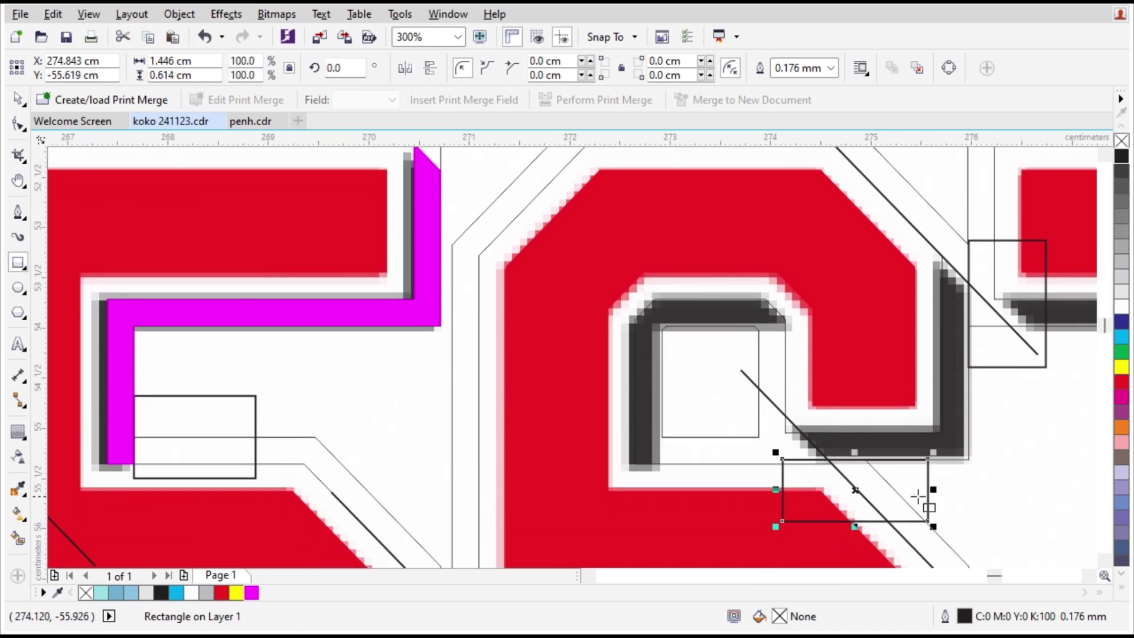
Smart Fill the shadow right of and below the 6's upper arm in magenta.
scroll(922, 494, "up", 2)
key("space")
left_click(18, 538)
left_click(519, 285)
scroll(718, 360, "down", 2)
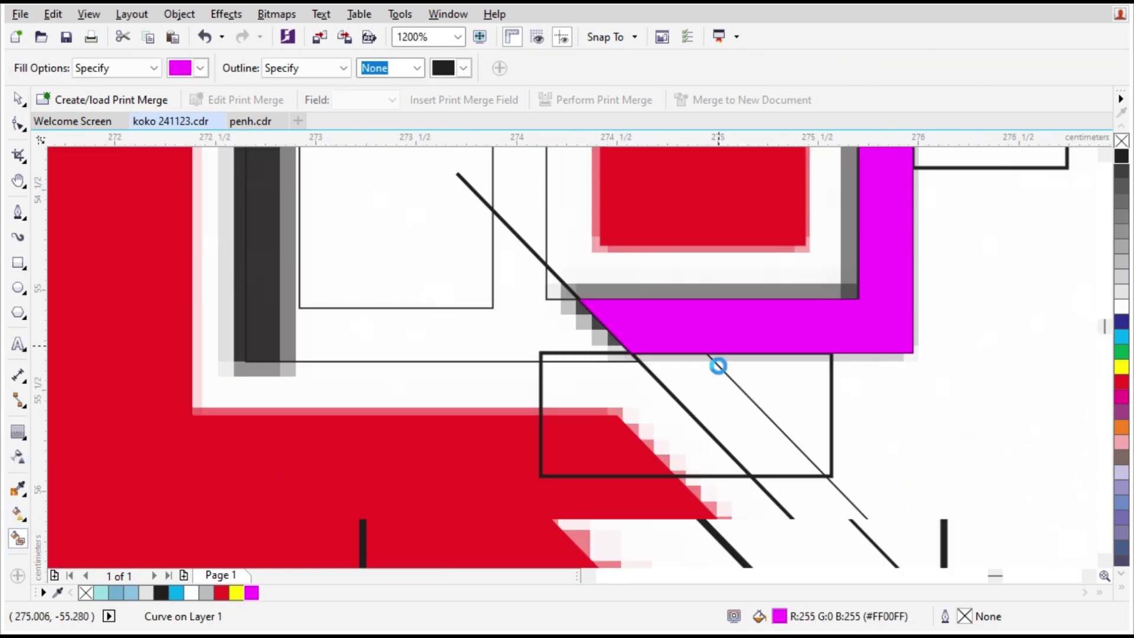
key("space")
Draw 1.37 by 0.87 cm and 1.02 by 0.74 cm rectangles over the 6's upper counter and Smart Fill its inner shadow in magenta.
scroll(592, 228, "up", 1)
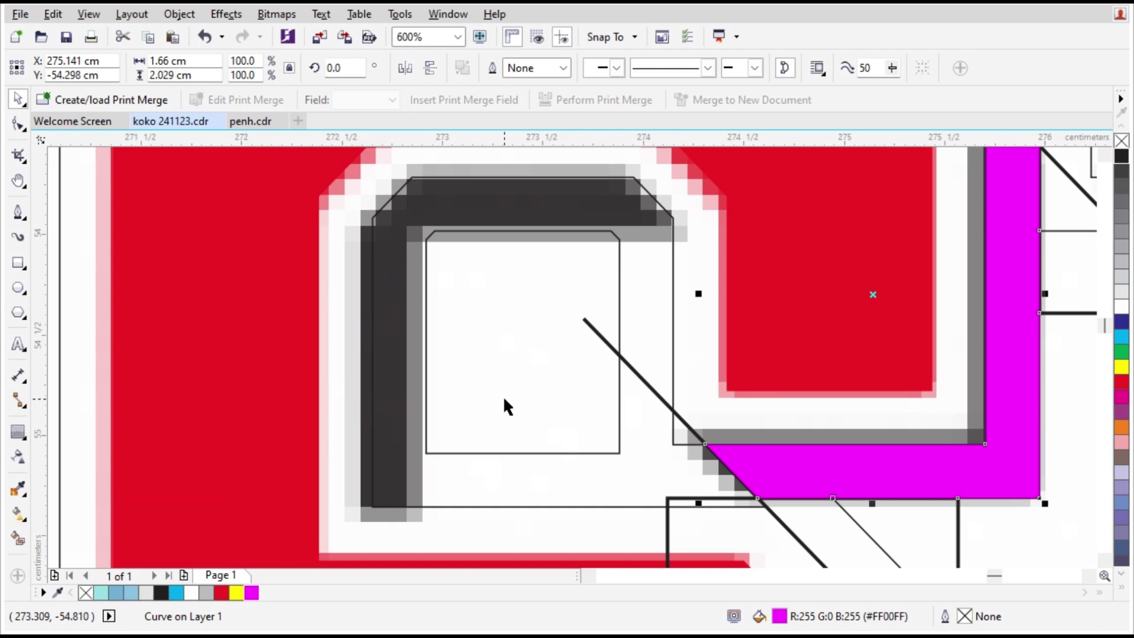
left_click(13, 265)
left_click_drag(425, 359, 703, 536)
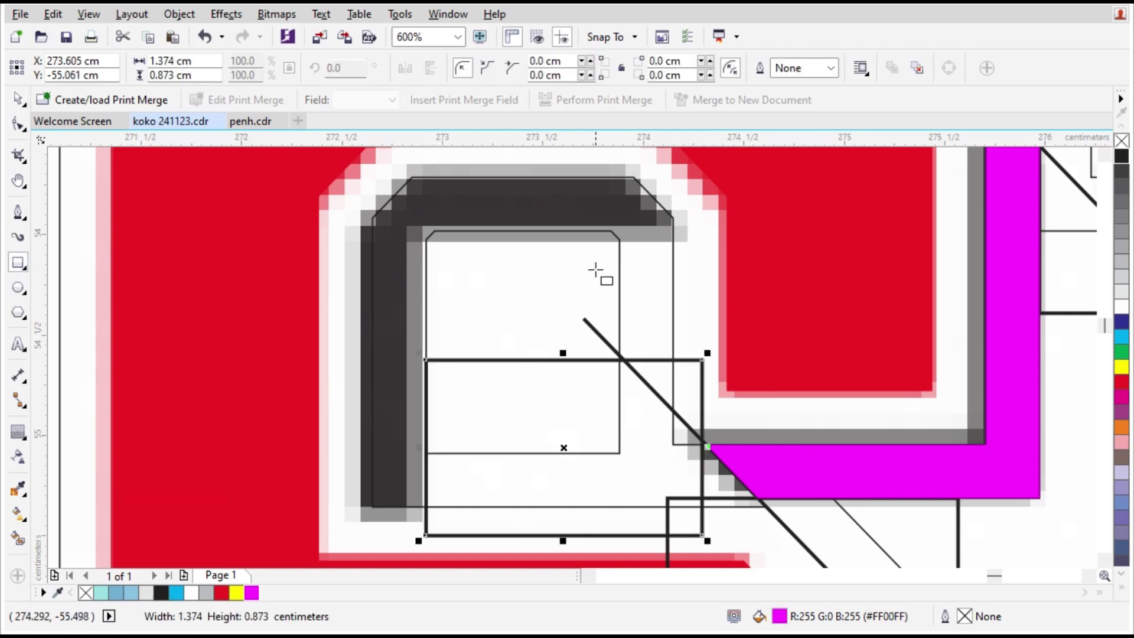
mouse_move(567, 231)
left_mouse_down()
mouse_move(760, 354)
mouse_move(772, 378)
left_mouse_up()
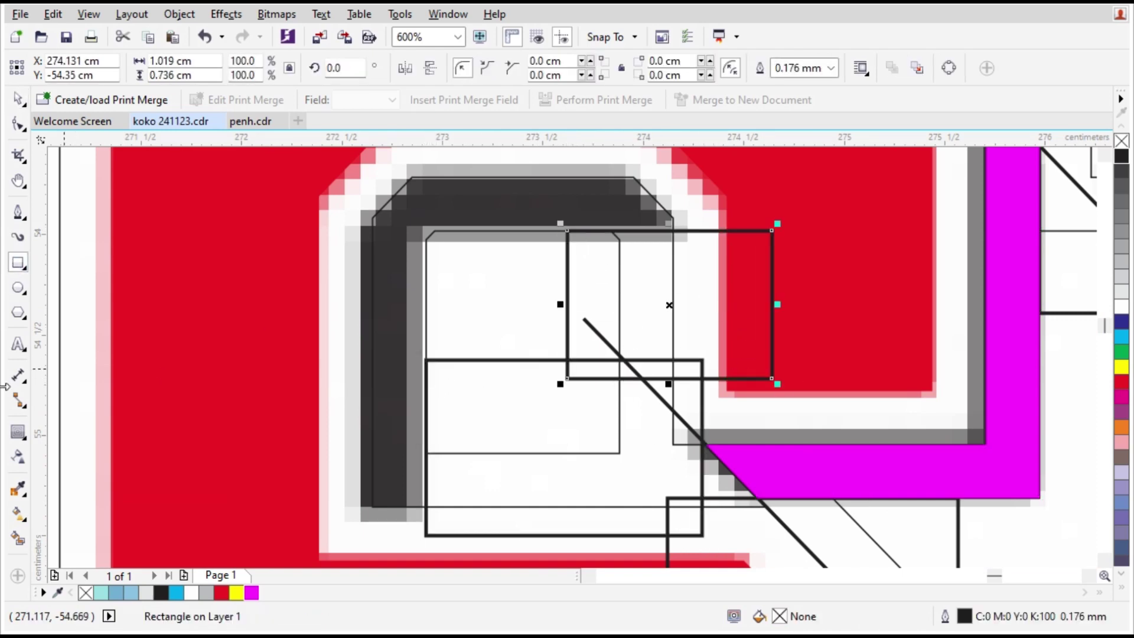
left_click(17, 539)
scroll(532, 365, "down", 3)
scroll(530, 401, "up", 1)
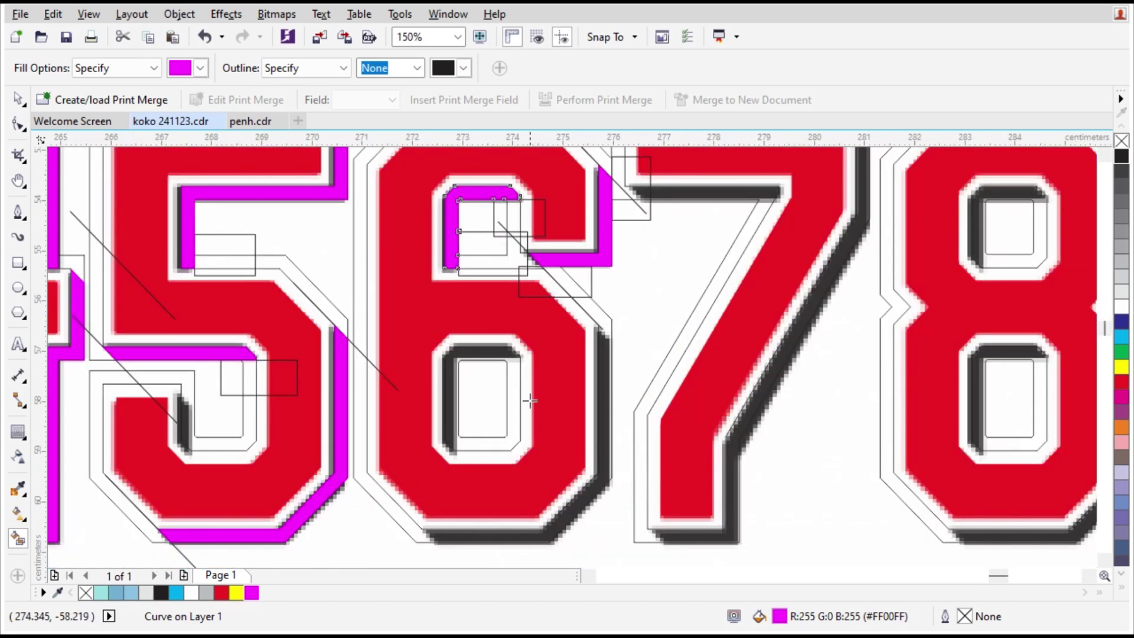
Move the diagonal line from the 6's upper arm to the bowl's upper right shadow end and copy it to the lower left corner.
scroll(622, 322, "up", 1)
key("space")
left_click_drag(527, 275, 659, 383)
left_click_drag(595, 319, 376, 509)
scroll(564, 421, "down", 1)
scroll(446, 561, "up", 2)
Smart Fill the outer shadow around the 6's lower bowl in magenta.
key("space")
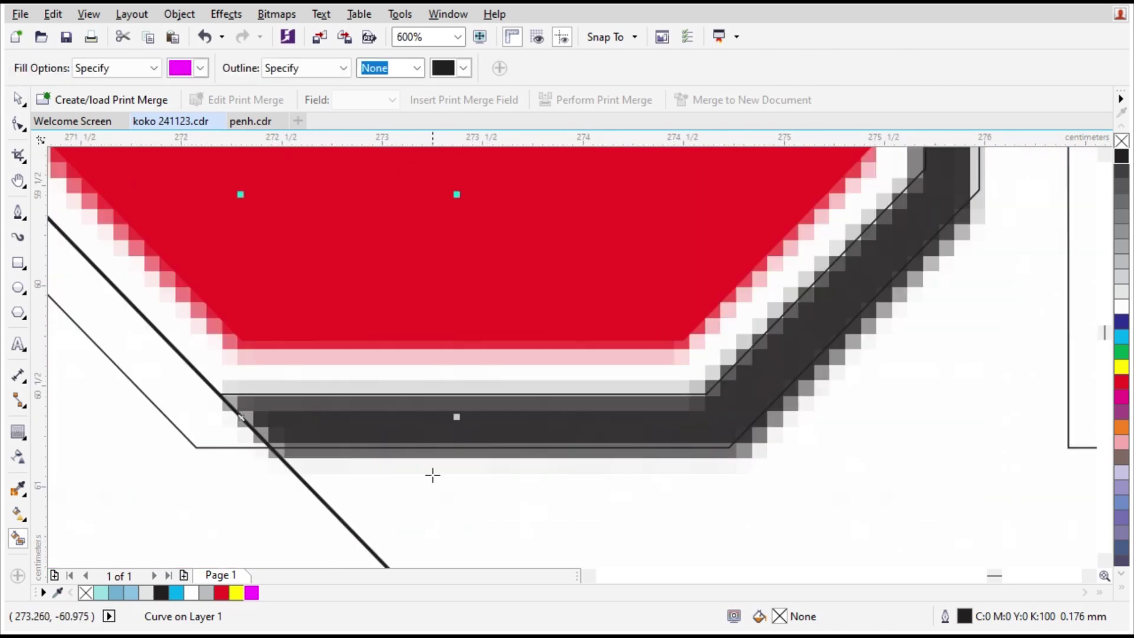
left_click(433, 433)
scroll(466, 505, "down", 2)
scroll(467, 288, "up", 1)
key("space")
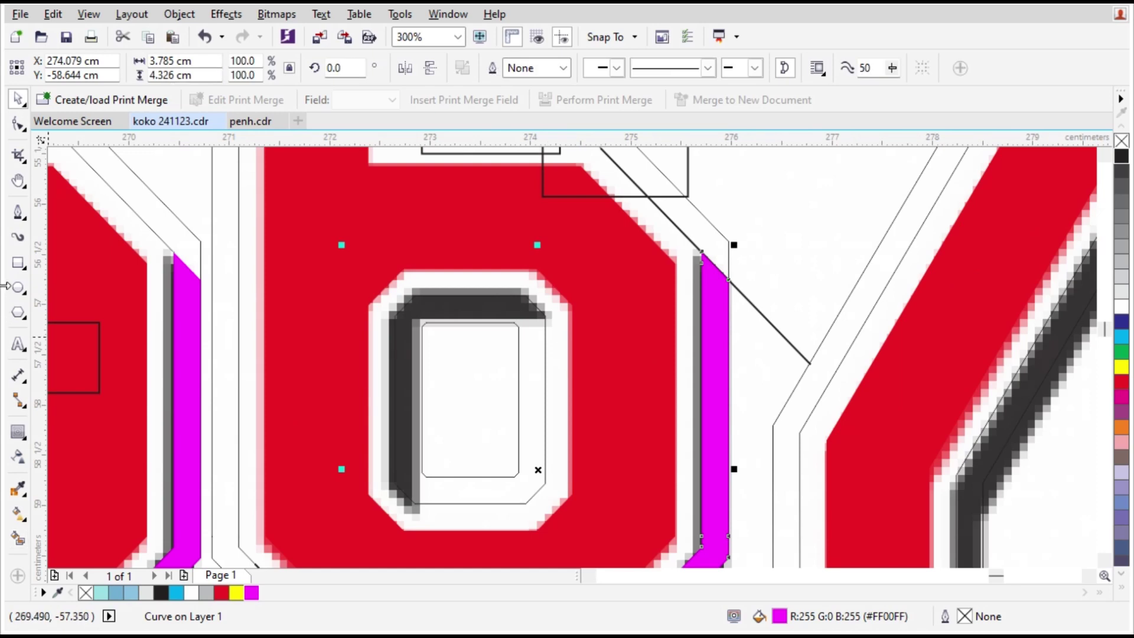
Draw 1.68 by 1.86 cm and 1.88 by 1.13 cm rectangles over the 6's lower counter and Smart Fill its inner shadow in magenta.
key("F6")
left_click_drag(480, 323, 648, 509)
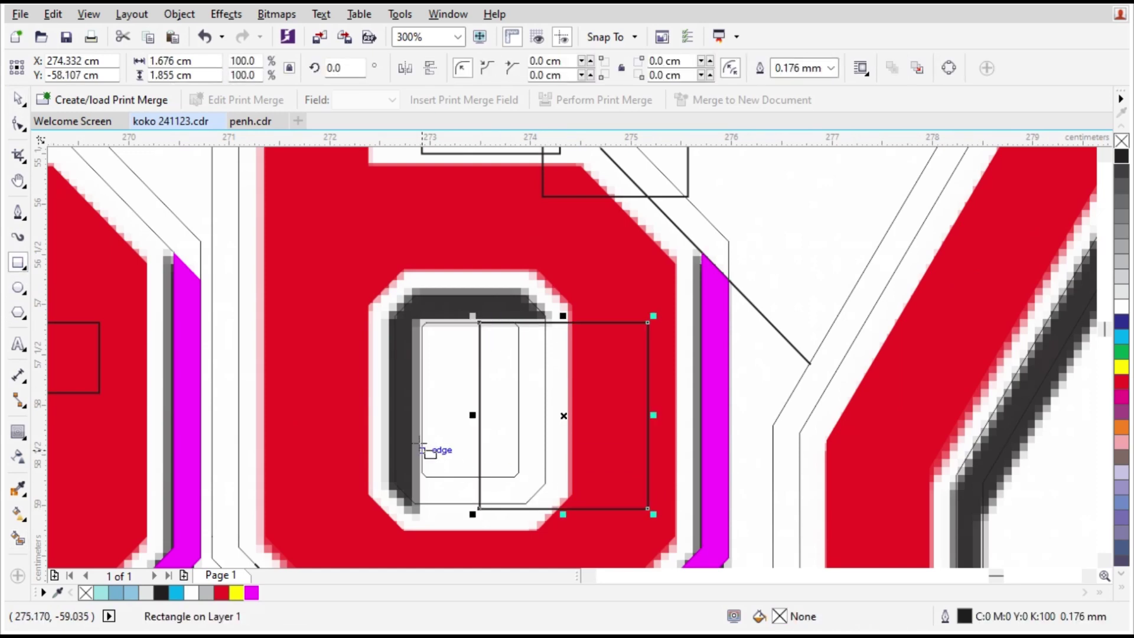
left_click_drag(421, 425, 611, 540)
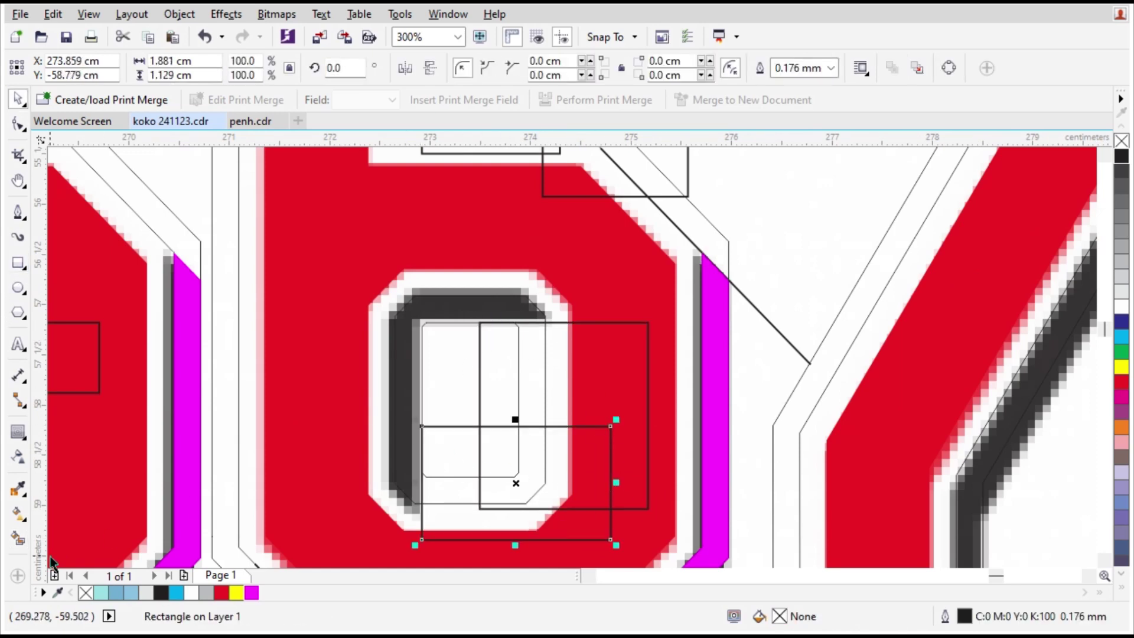
left_click(17, 539)
left_click(481, 307)
key("space")
scroll(545, 400, "down", 1)
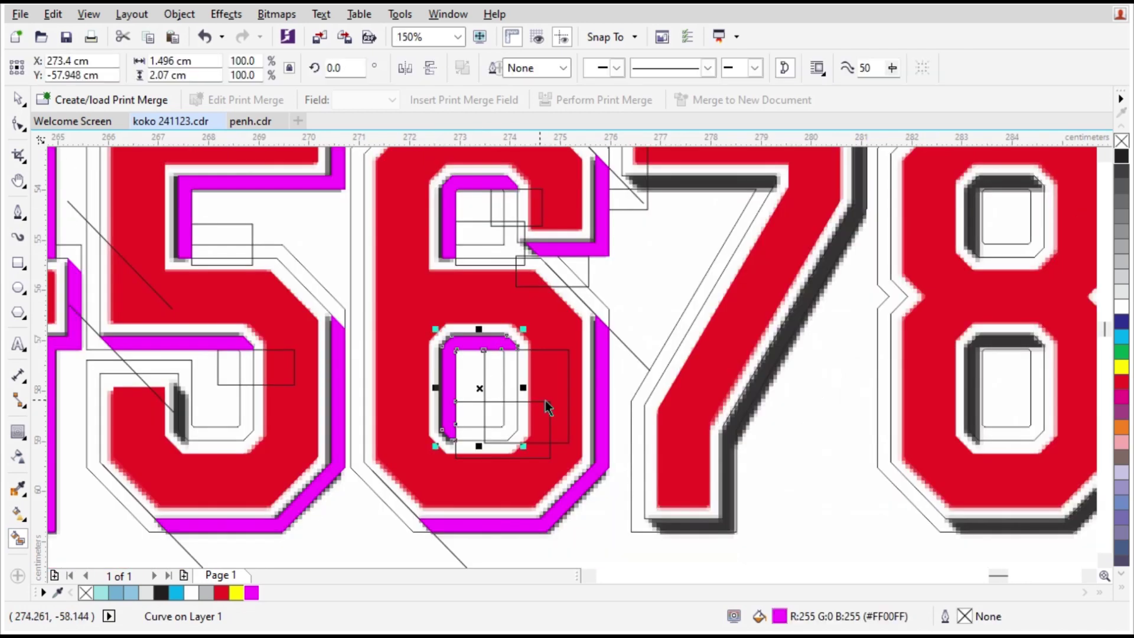
Move the rectangle and diagonal line from the 6's upper right to the 7's bar shadow and copy the line to the 7's upper right corner.
scroll(551, 402, "down", 1)
scroll(613, 274, "up", 2)
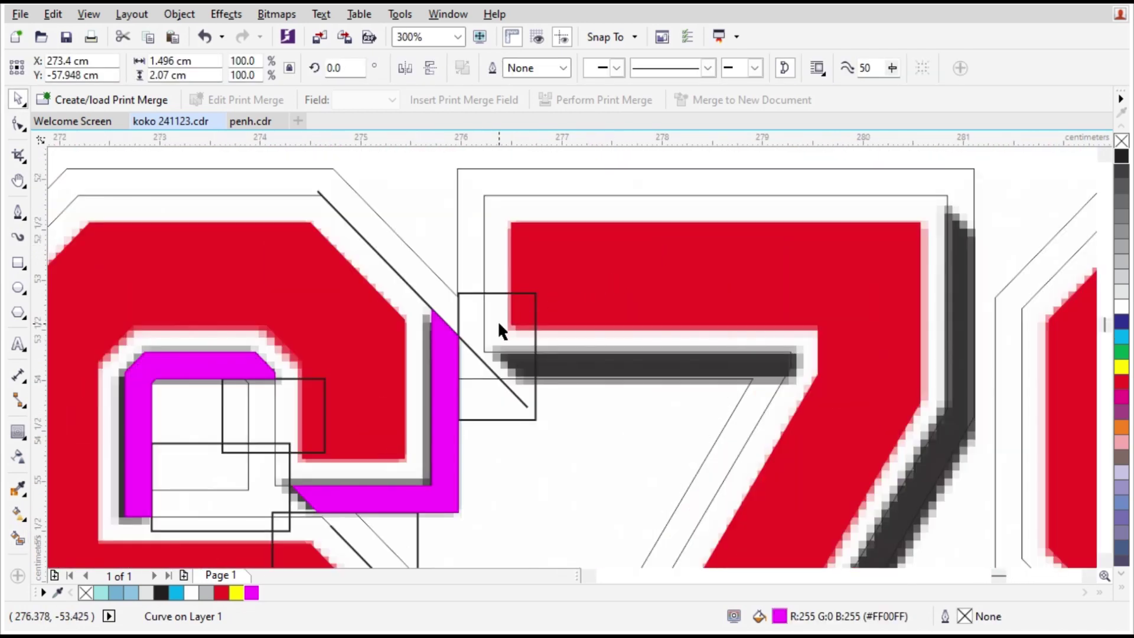
left_click(528, 346)
left_click_drag(534, 333, 570, 486)
left_click_drag(422, 297, 952, 194)
right_click(951, 195)
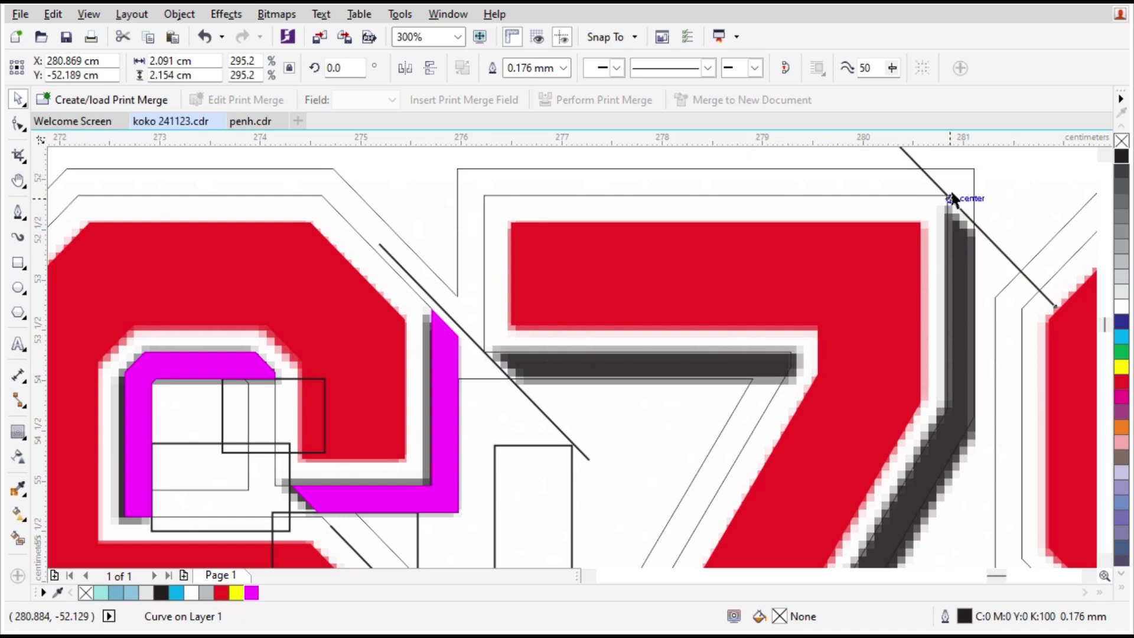
Move the rectangle to the inner end of the 7's bar shadow and Smart Fill that bar shadow in magenta.
scroll(951, 194, "down", 1)
scroll(907, 254, "up", 1)
left_click_drag(579, 386, 818, 327)
left_click(18, 538)
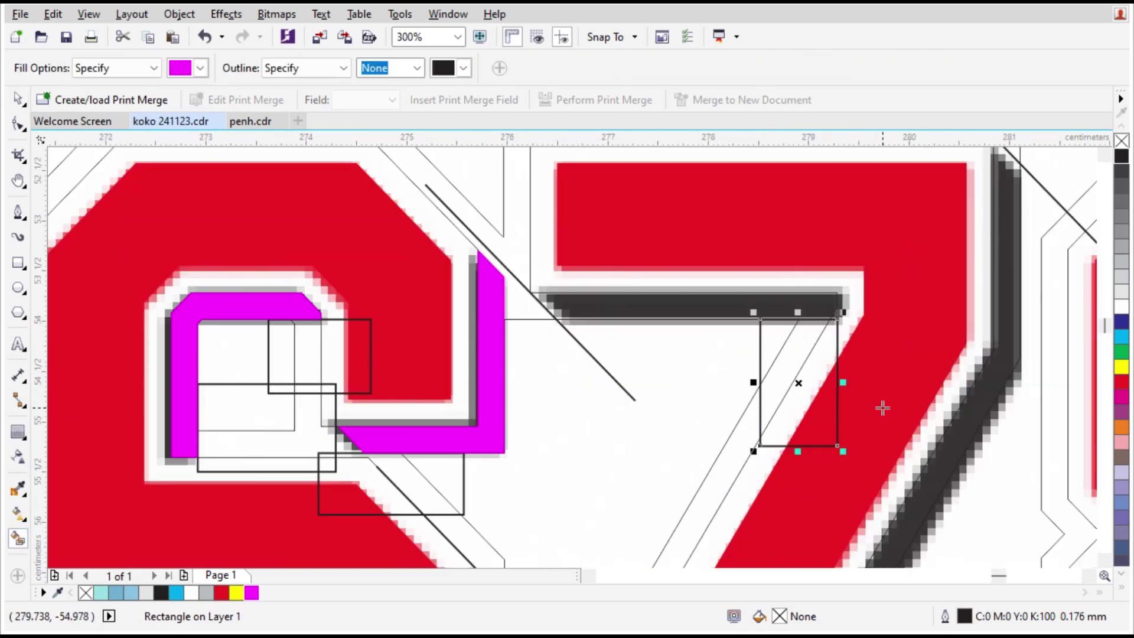
left_click(731, 309)
scroll(739, 354, "down", 4)
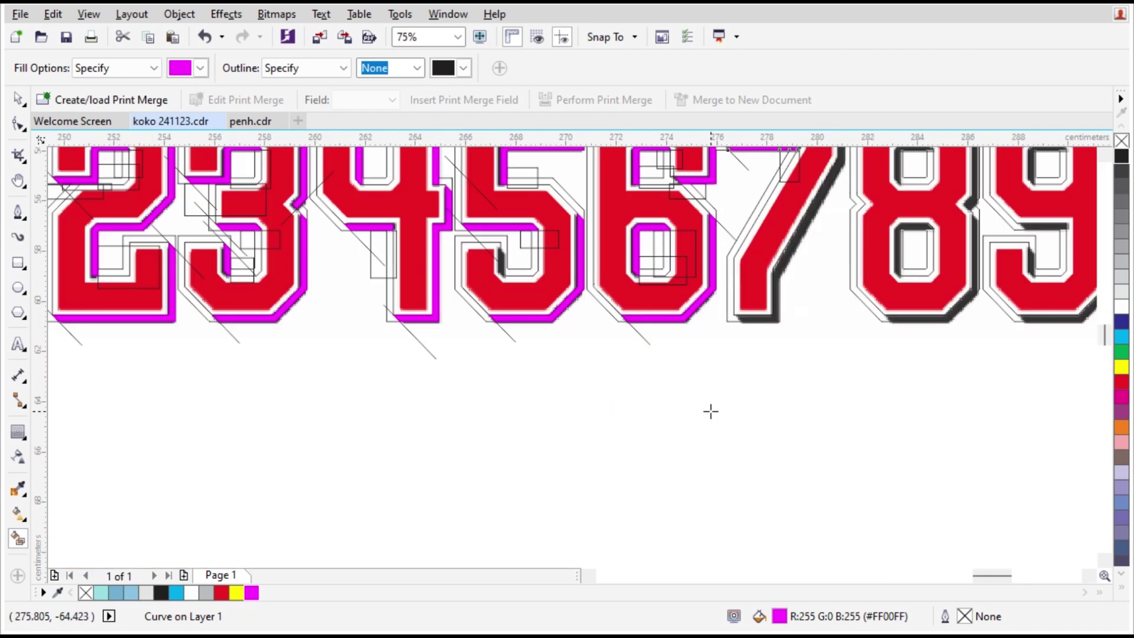
Place a diagonal line at the 7's lower left corner and Smart Fill the 7's outer shadow in magenta.
scroll(776, 189, "up", 2)
key("space")
left_click_drag(669, 256, 680, 437)
scroll(699, 445, "up", 4)
left_click(709, 449)
scroll(709, 449, "down", 4)
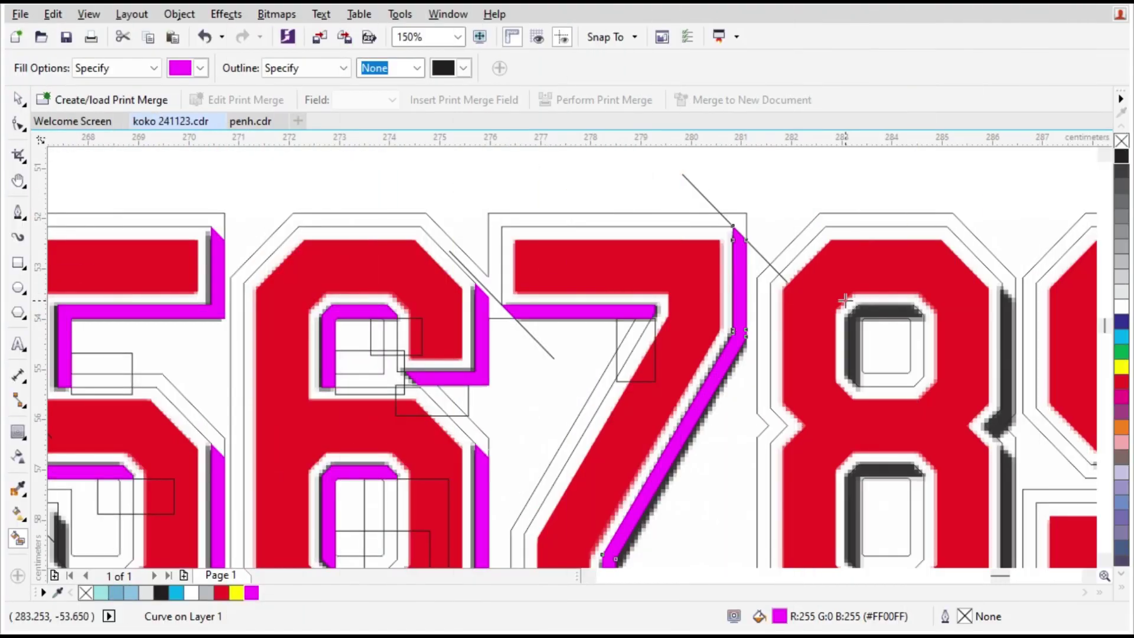
Move the diagonal line from the 7's upper right corner to the upper end of the 8's outer shadow.
key("space")
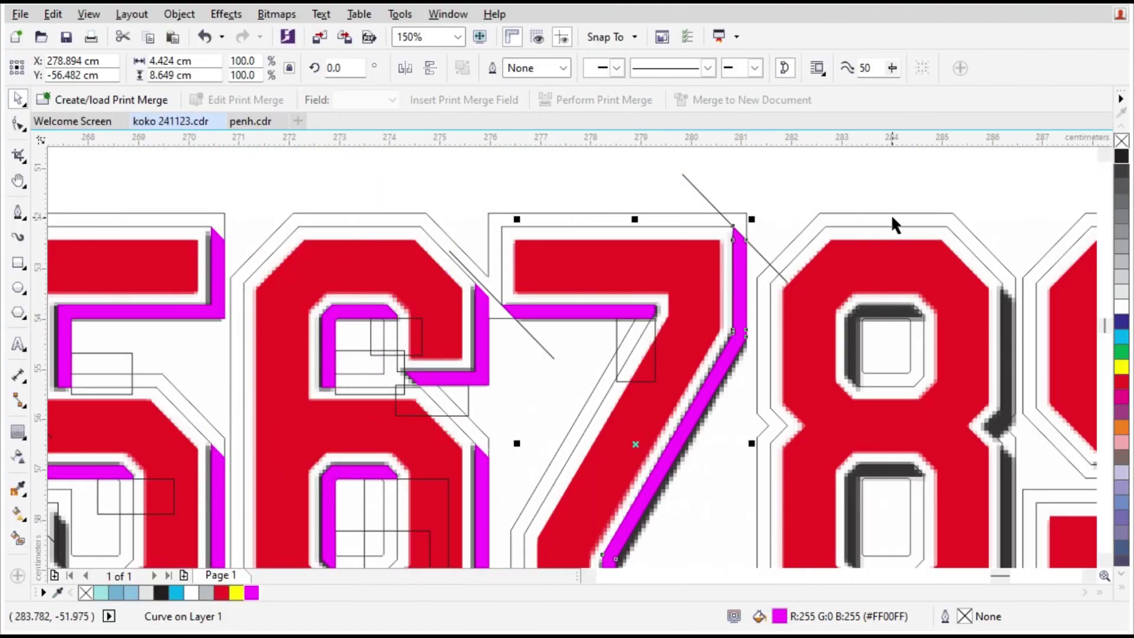
scroll(653, 235, "up", 2)
left_click(516, 177)
left_click_drag(516, 180, 812, 246)
scroll(814, 249, "up", 2)
left_click_drag(812, 298, 696, 240)
scroll(697, 242, "down", 3)
scroll(731, 349, "up", 1)
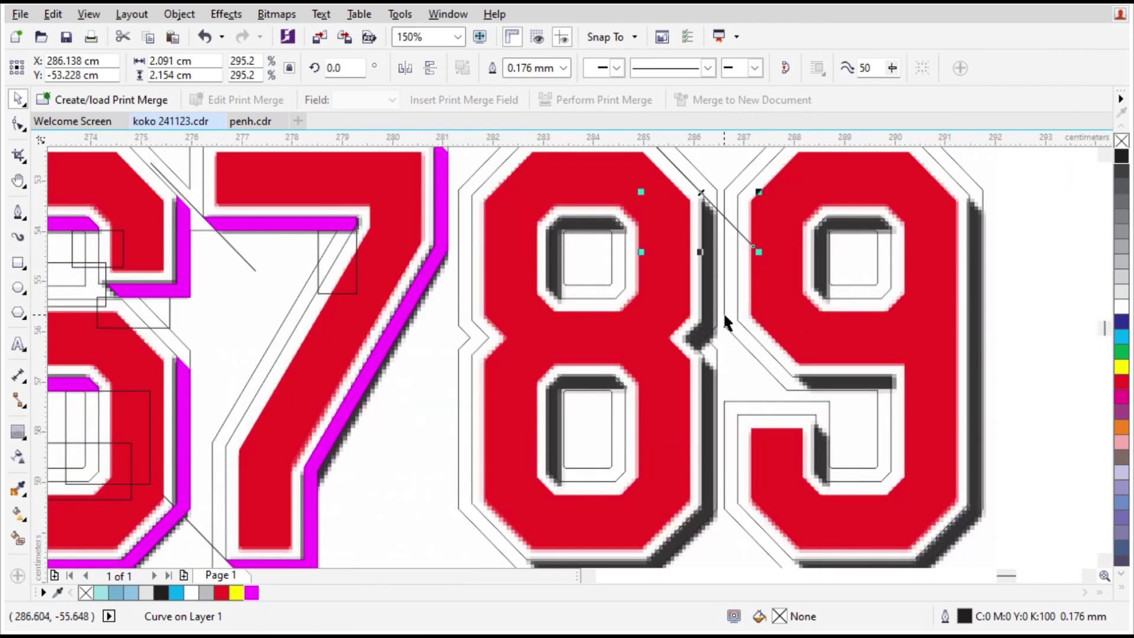
Copy the diagonal line to the 8's right waist notch and place a horizontally mirrored copy across it.
left_click_drag(685, 179, 831, 307)
scroll(701, 352, "up", 2)
right_click(831, 308)
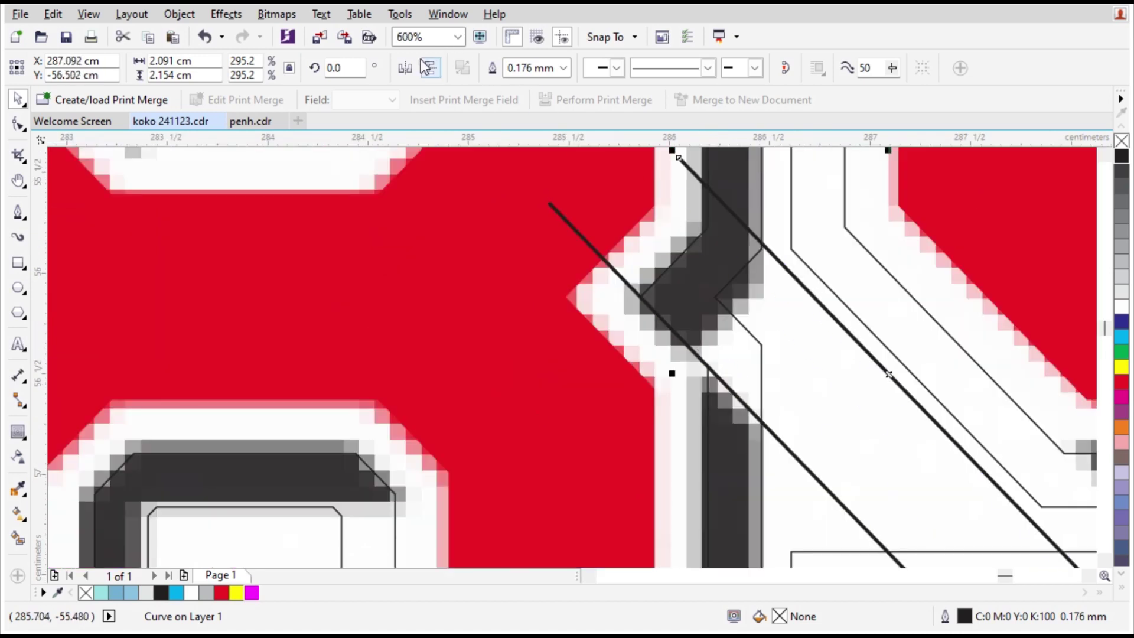
left_click(406, 67)
left_click_drag(904, 355, 738, 273)
Smart Fill the upper half of the 8's outer shadow, down to the waist notch, in magenta.
key("space")
left_click(704, 276)
scroll(703, 276, "down", 2)
Move the mirrored diagonal line from the 8's notch to its lower left corner and mirror it back to a downward slope.
key("space")
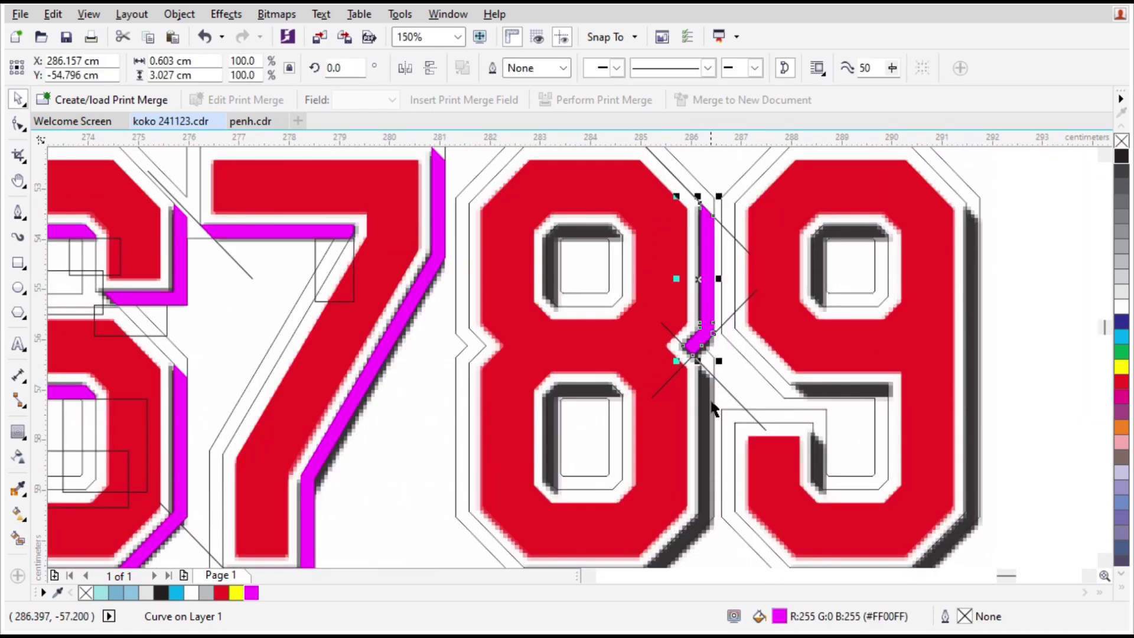
scroll(731, 247, "up", 1)
left_click(732, 248)
scroll(733, 249, "down", 2)
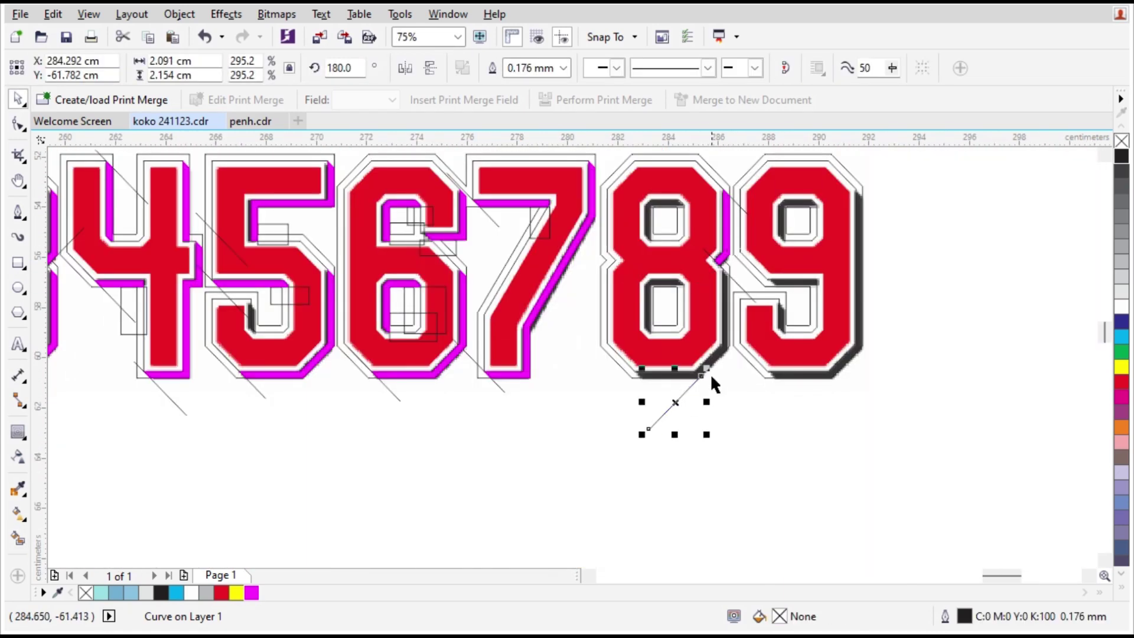
scroll(713, 383, "up", 1)
scroll(684, 458, "up", 1)
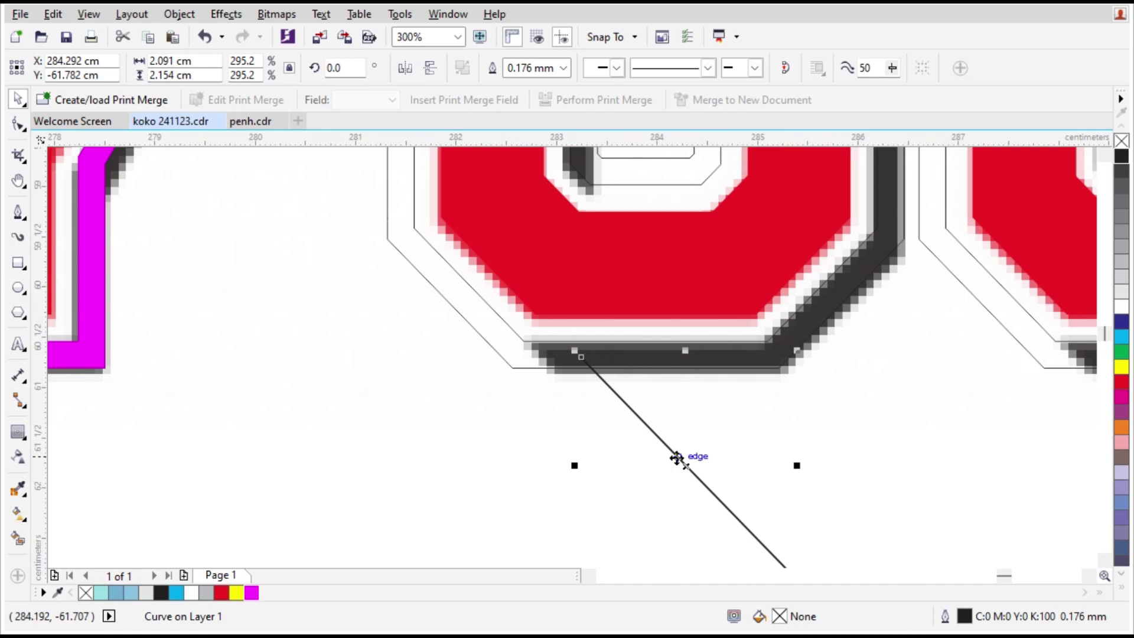
left_click_drag(676, 458, 488, 309)
Smart Fill the 8's lower outer shadow from the waist notch to the lower left corner in magenta.
key("space")
left_click(586, 350)
scroll(626, 416, "down", 1)
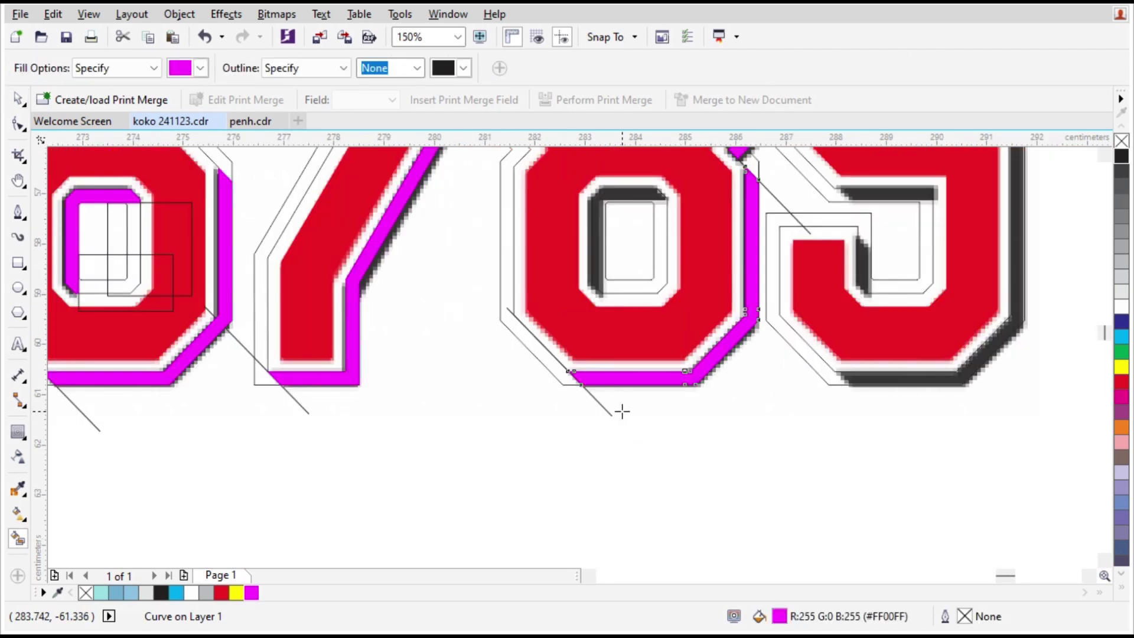
scroll(623, 411, "down", 1)
scroll(610, 335, "up", 1)
Draw a rectangle about 1.75 by 1.67 cm and a second overlapping one over the 8's lower counter and Smart Fill its inner shadow in magenta.
key("space")
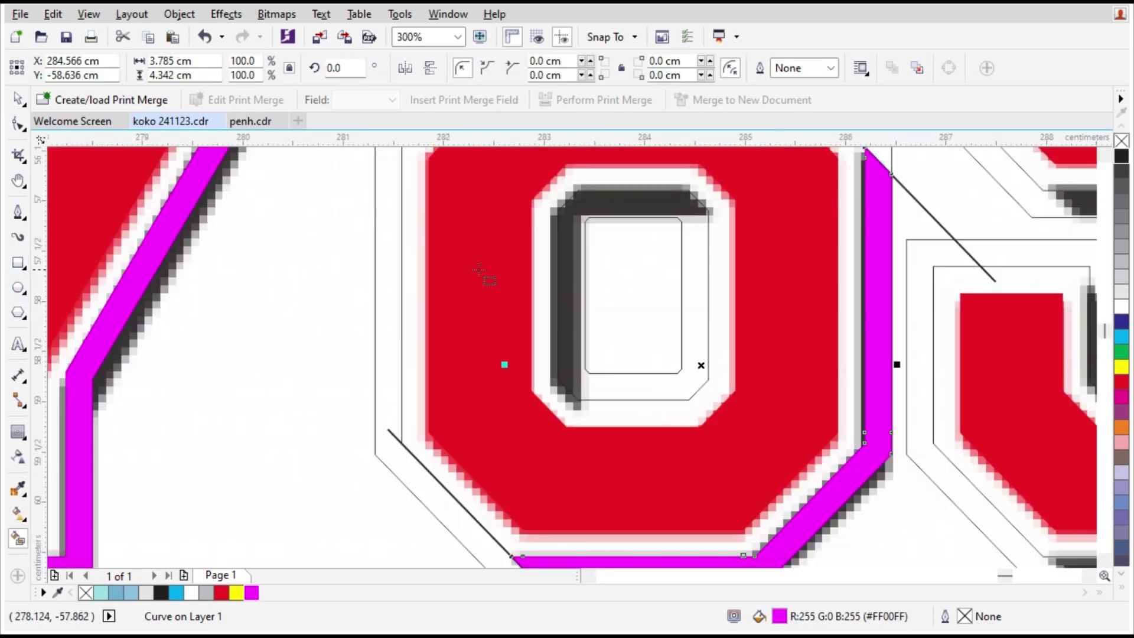
left_click_drag(628, 218, 802, 385)
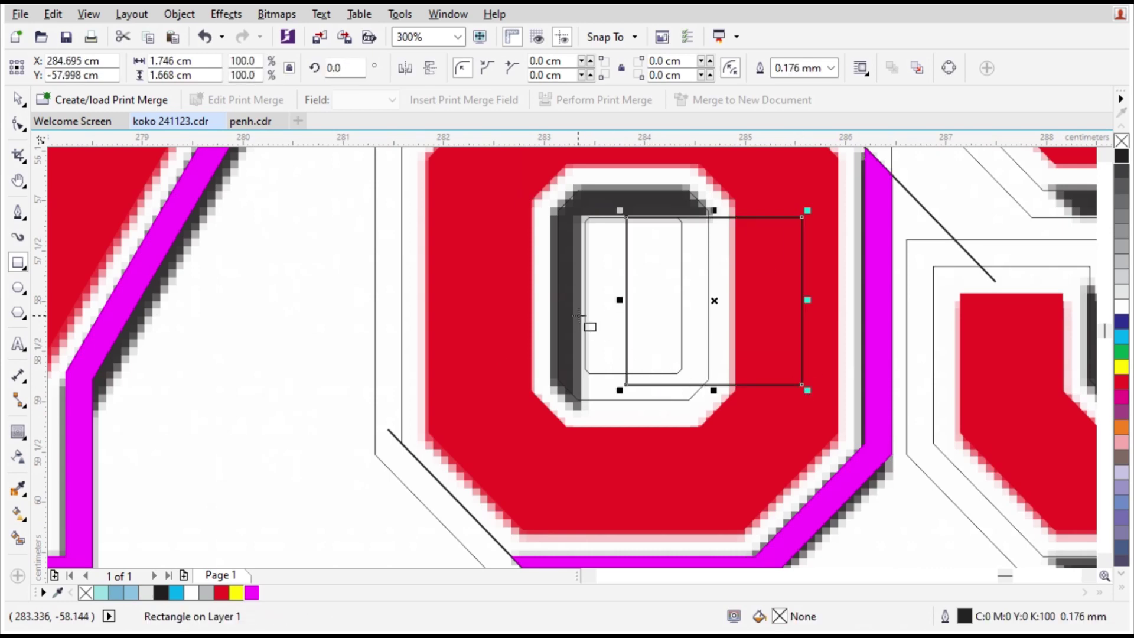
left_click_drag(583, 314, 735, 433)
left_click(18, 538)
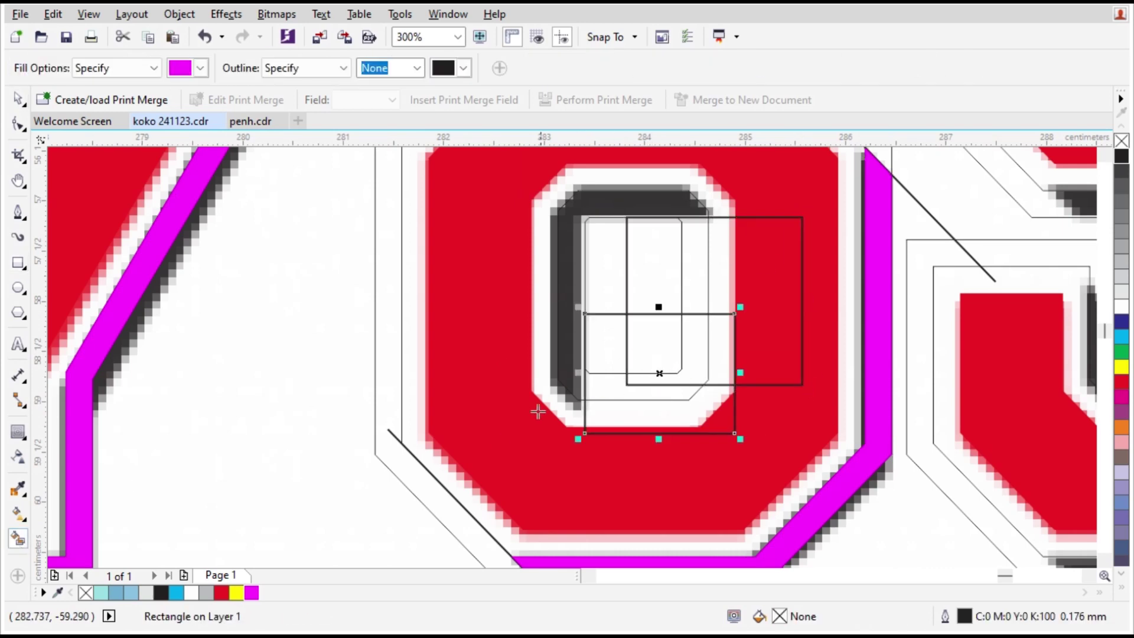
left_click(568, 304)
scroll(560, 358, "down", 2)
scroll(577, 247, "up", 2)
Draw two overlapping rectangles, the second about 1.18 by 1.28 cm, over the 8's upper counter and Smart Fill its inner shadow in magenta.
key("space")
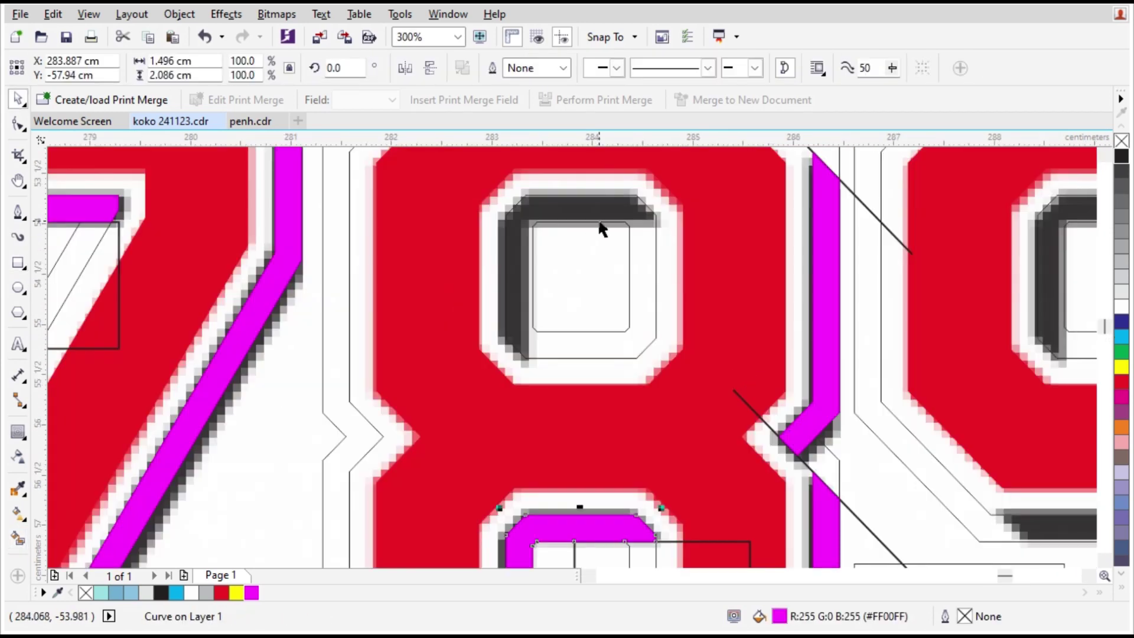
left_click(22, 267)
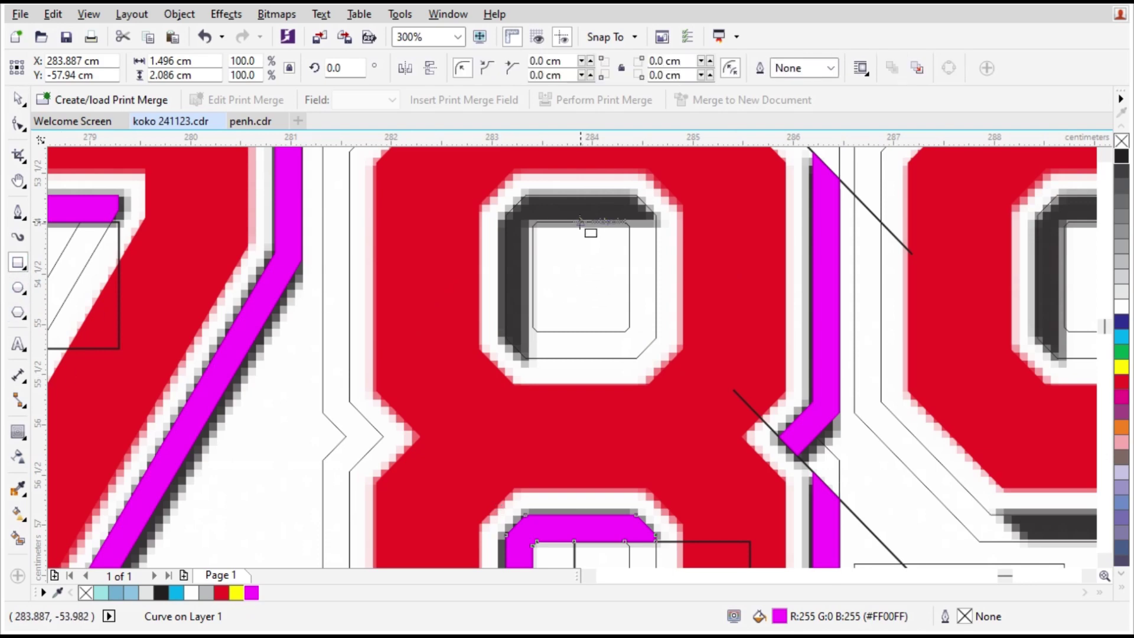
left_click_drag(580, 222, 734, 371)
left_click_drag(534, 267, 651, 395)
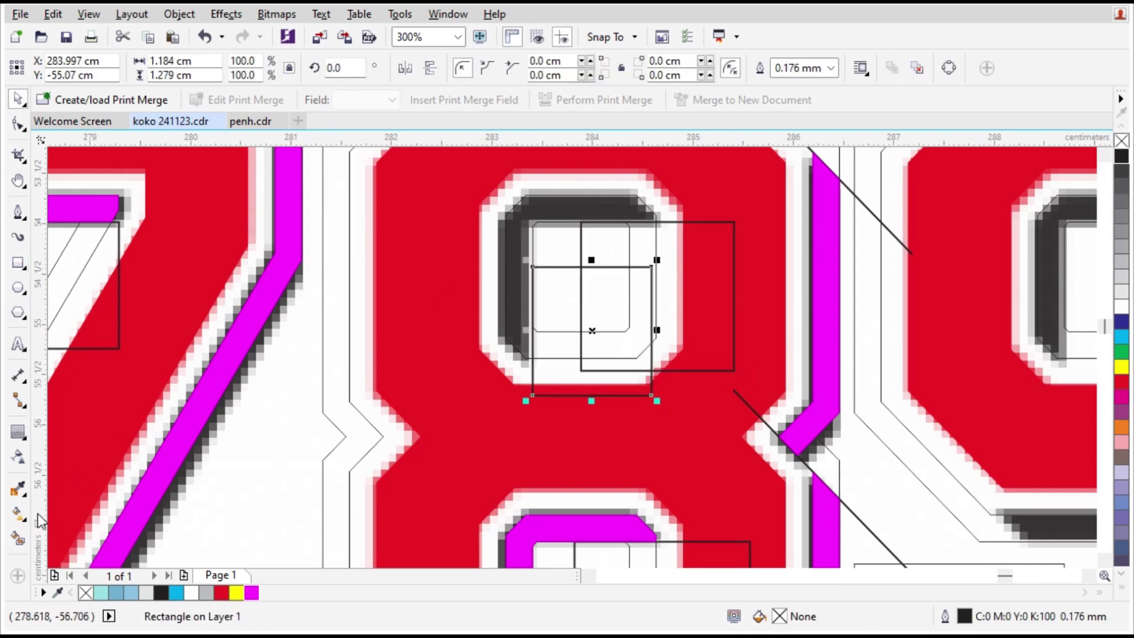
left_click(18, 538)
left_click(569, 204)
scroll(524, 303, "down", 2)
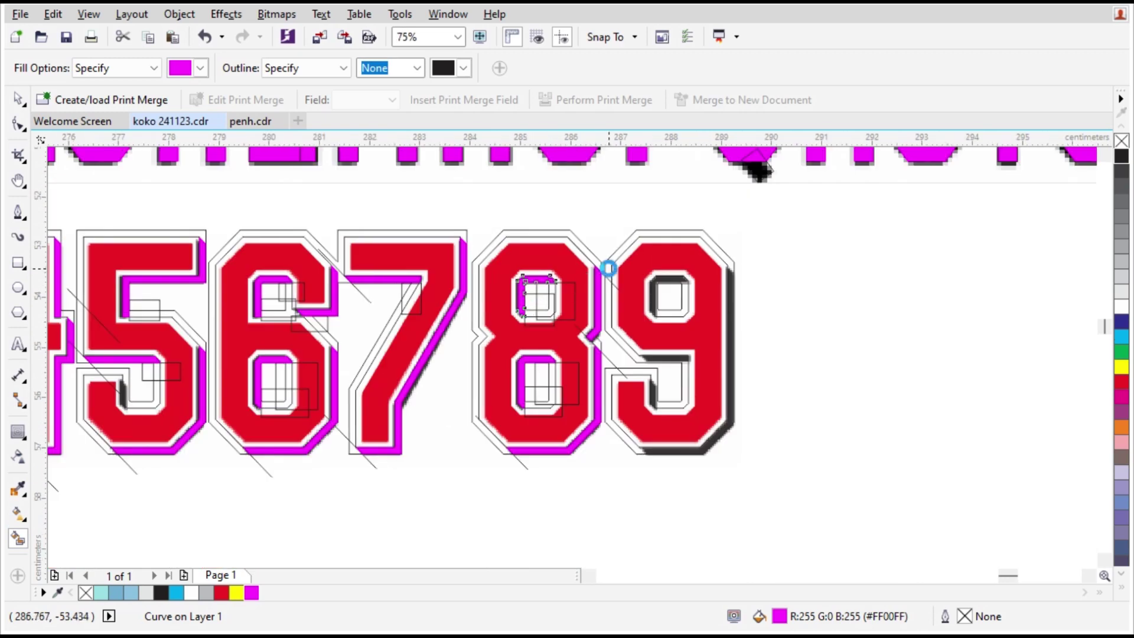
Move the diagonal line from the 8's upper right to the 9's upper right shadow end, undoing the accidental contour move.
scroll(609, 268, "up", 1)
key("space")
scroll(937, 278, "up", 1)
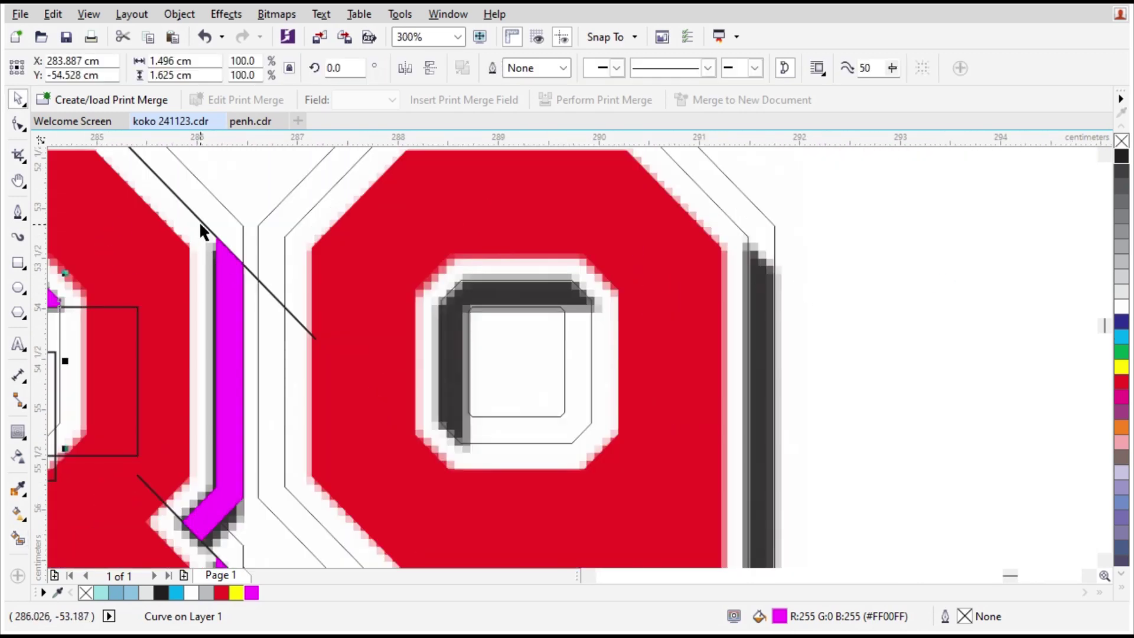
left_click_drag(197, 217, 733, 219)
scroll(733, 219, "down", 1)
key("ctrl+z")
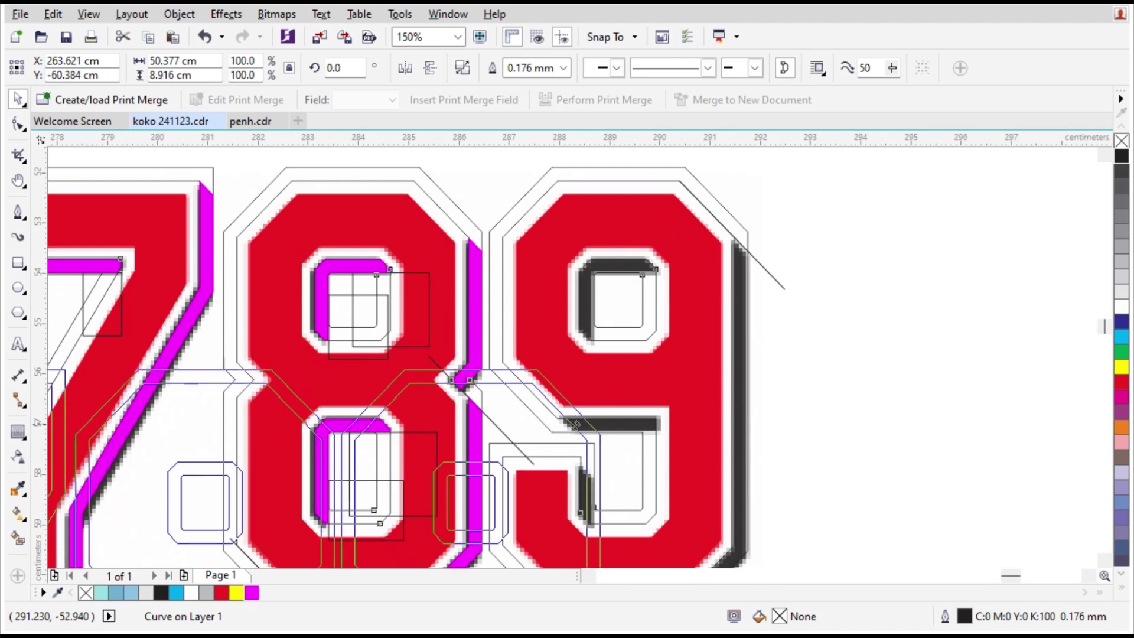
left_click(753, 258)
scroll(740, 253, "down", 1)
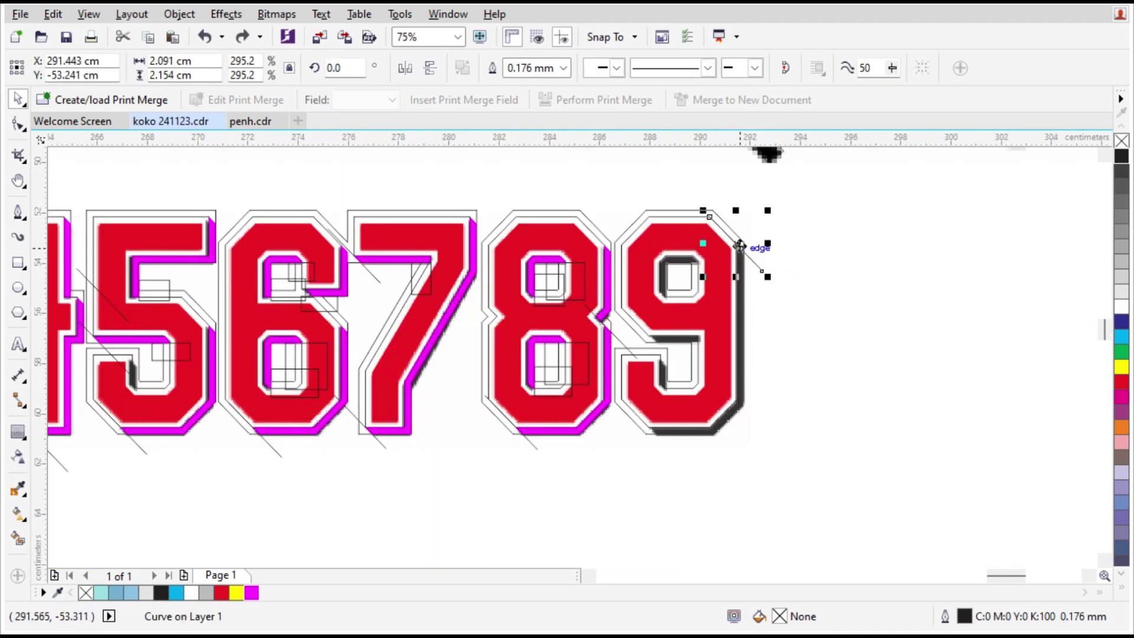
Copy the diagonal line to the 9's lower left corner, the outer end of its bar shadow and the top of its hook shadow.
left_click_drag(736, 244, 666, 234)
scroll(649, 435, "up", 3)
scroll(632, 370, "down", 2)
scroll(672, 245, "up", 1)
left_click_drag(607, 333, 527, 233)
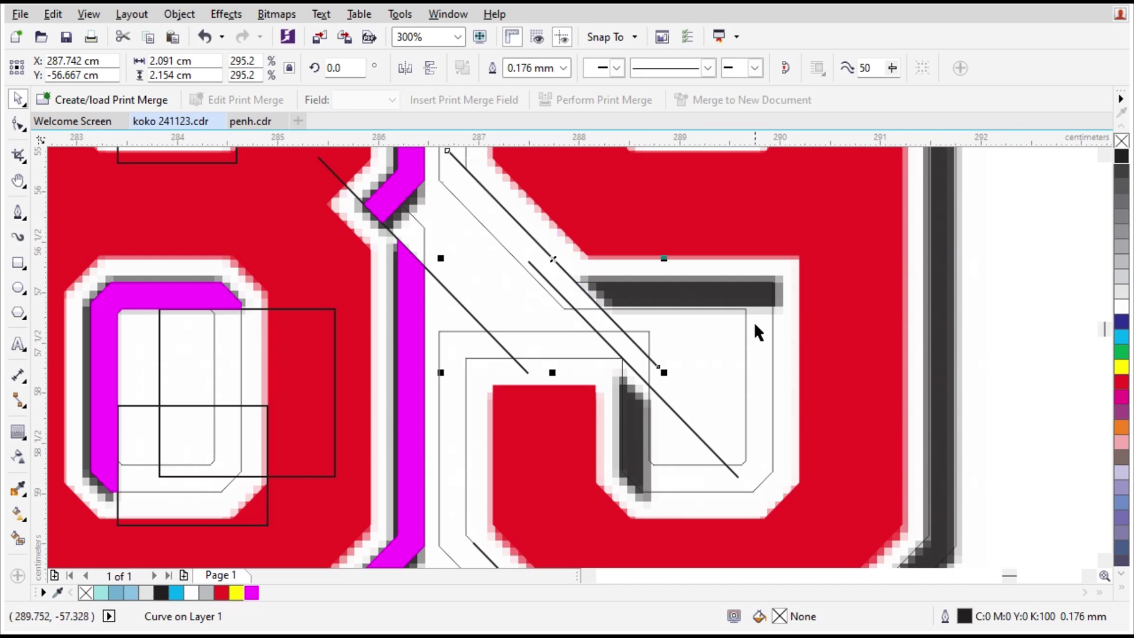
Draw a rectangle about 1.96 by 1.13 cm at the inner end of the 9's bar shadow and Smart Fill that shadow in magenta.
left_click(21, 265)
left_click_drag(698, 308, 895, 422)
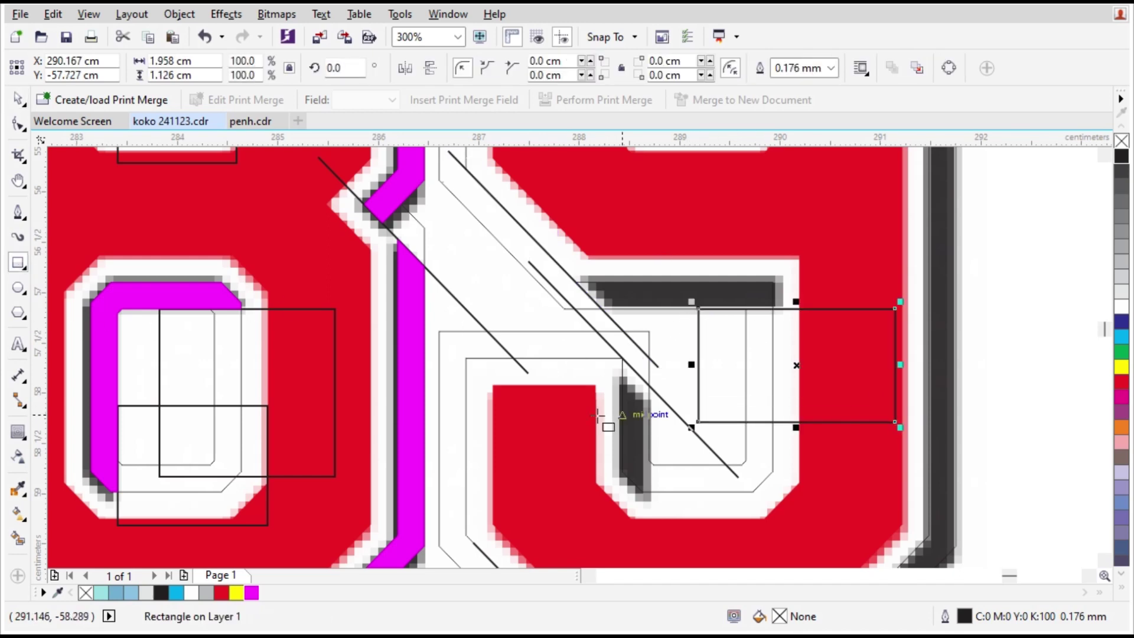
key("space")
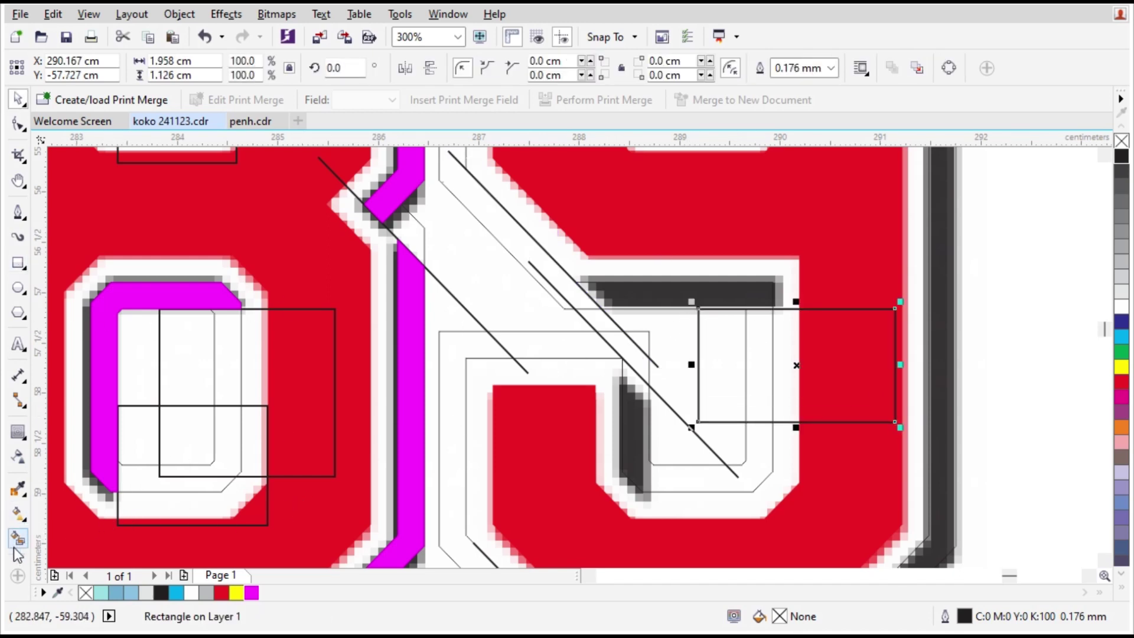
left_click(18, 539)
left_click(686, 291)
Draw a rectangle about 0.87 by 0.87 cm beside the 9's hook shadow and Smart Fill the hook shadow in magenta.
scroll(659, 462, "up", 2)
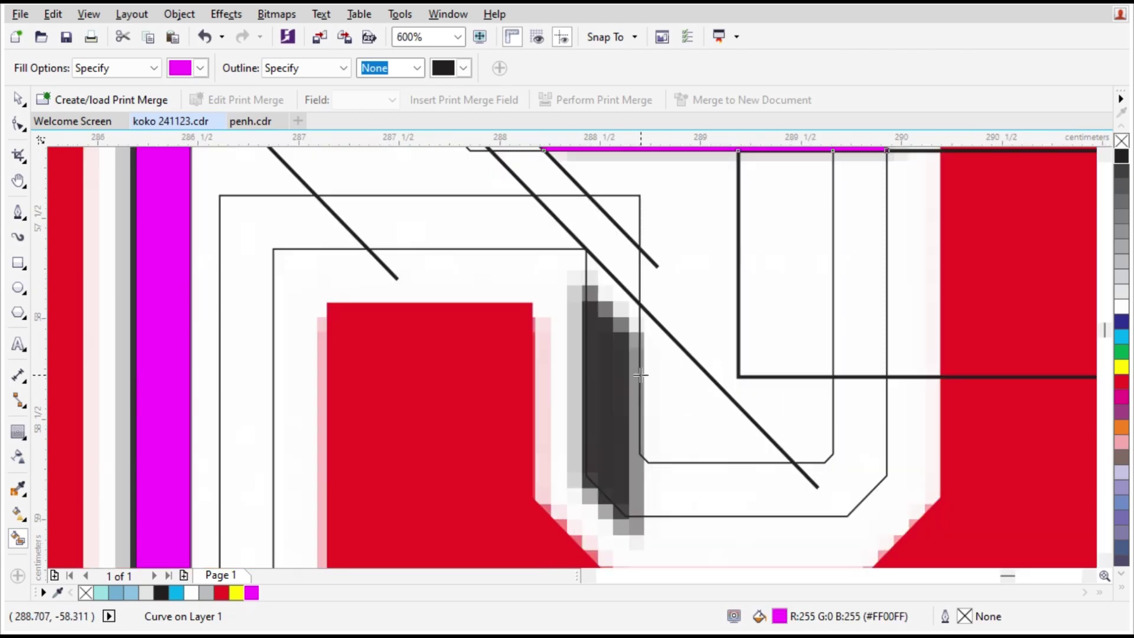
left_click(17, 266)
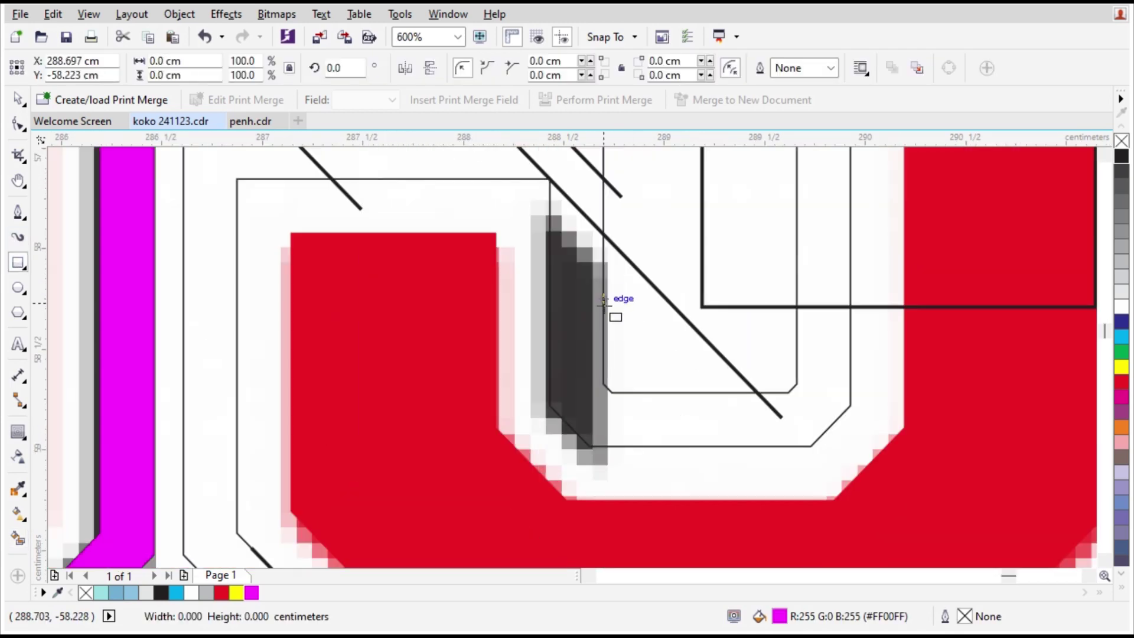
left_click_drag(603, 293, 780, 469)
key("space")
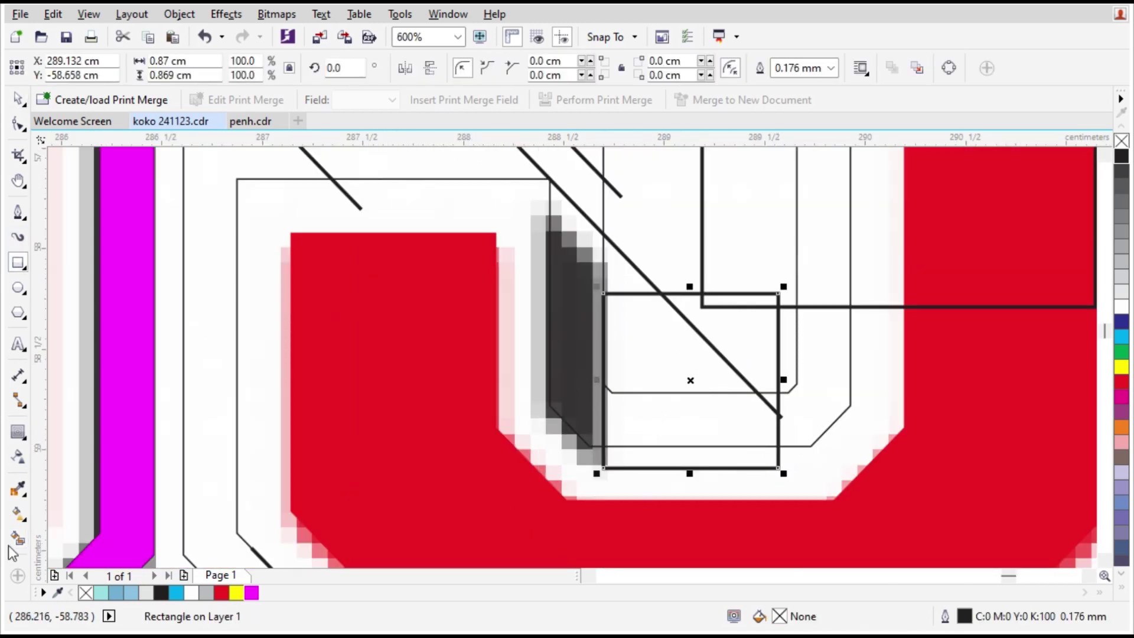
left_click(18, 539)
left_click(613, 381)
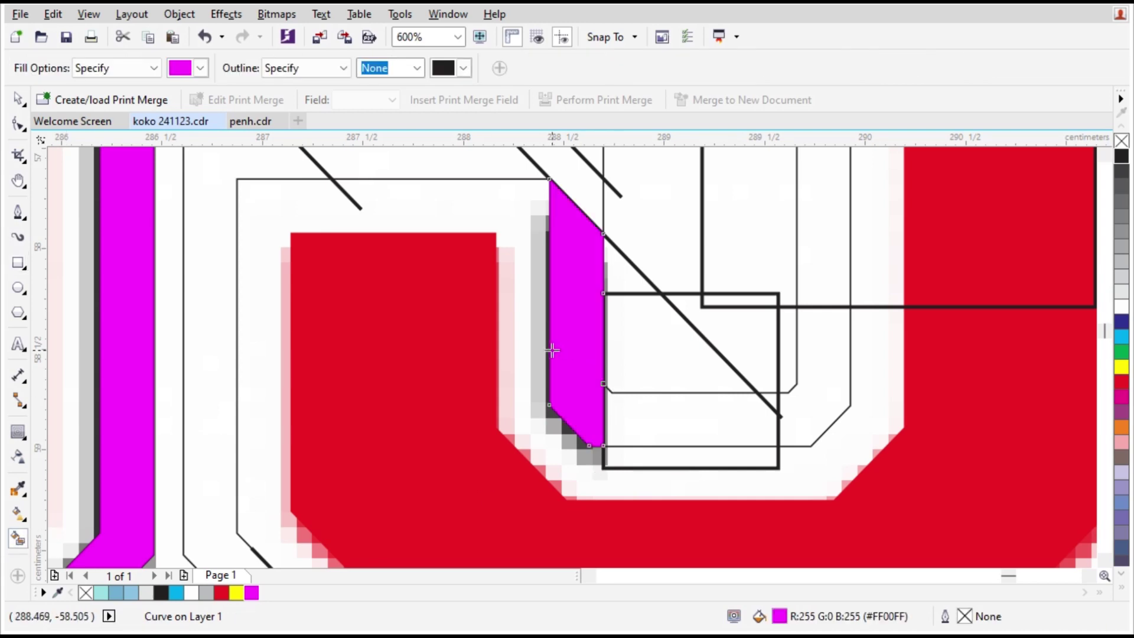
Smart Fill the 9's outer shadow along its right side and base in magenta.
scroll(563, 351, "down", 4)
left_click(585, 460)
scroll(588, 463, "down", 2)
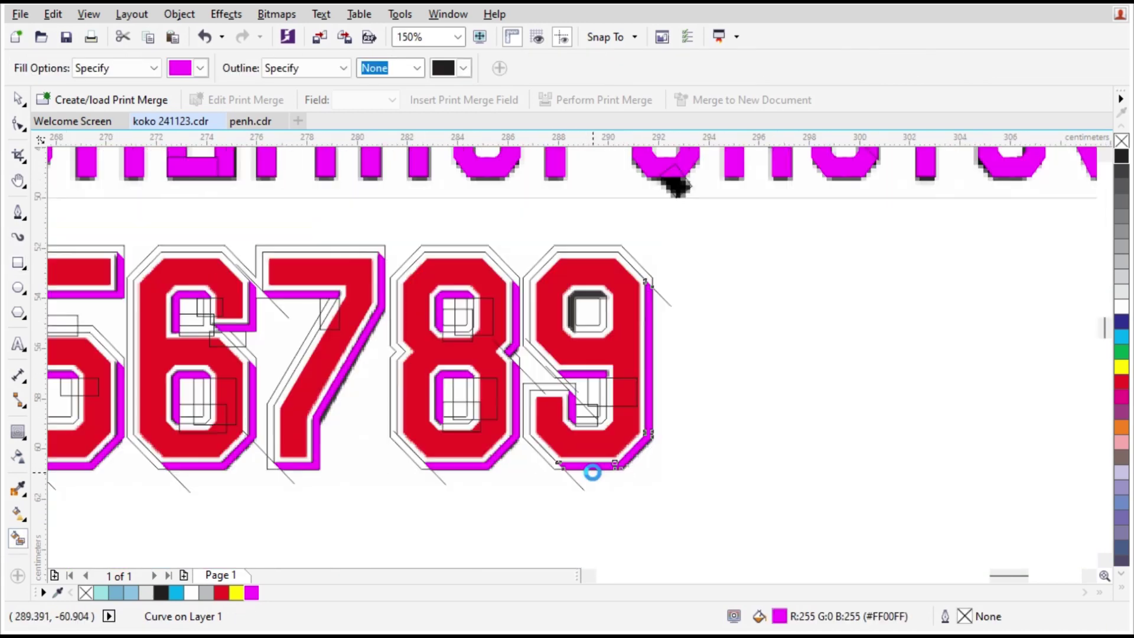
Draw a rectangle about 2.00 by 0.86 cm and a second overlapping one over the 9's upper counter and Smart Fill its inner shadow in magenta.
scroll(623, 291, "up", 4)
left_click(18, 264)
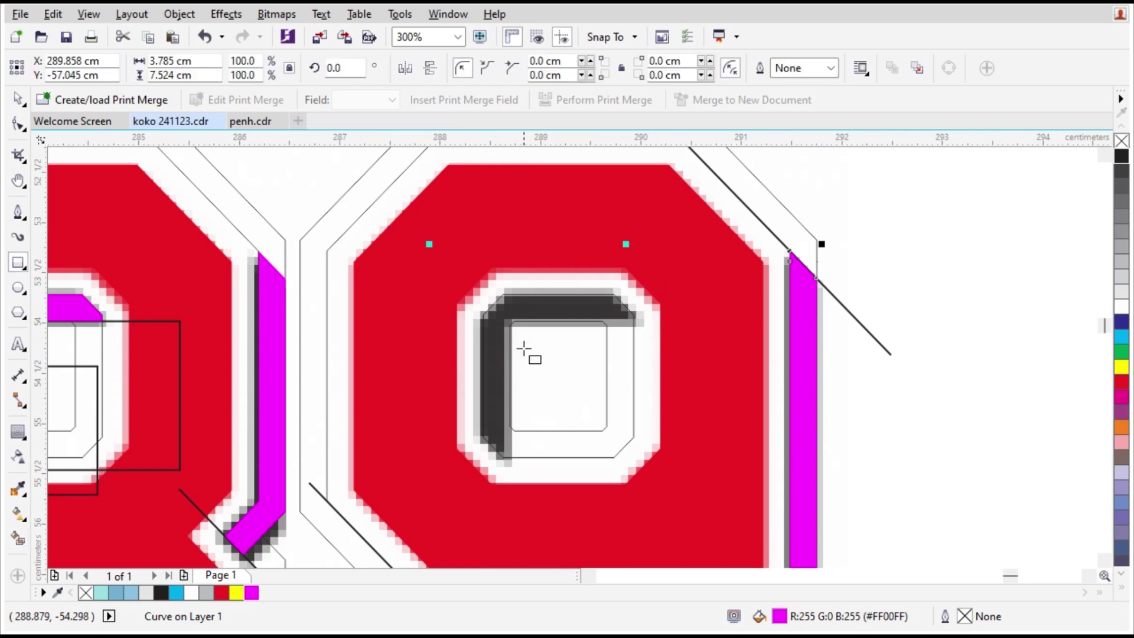
left_click_drag(539, 322, 742, 407)
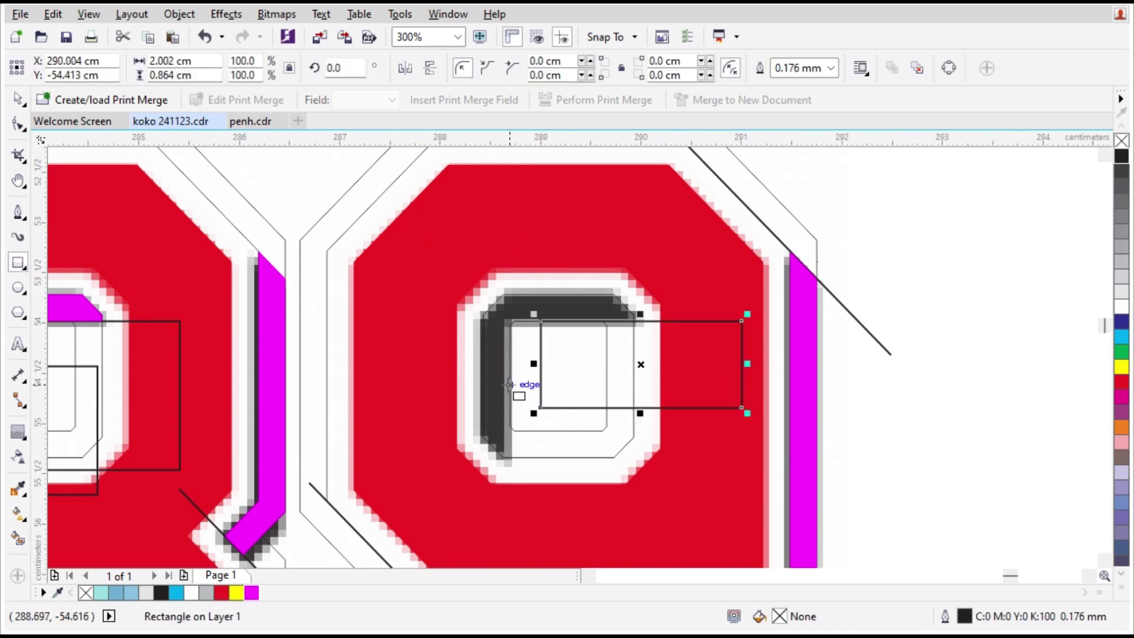
left_click_drag(509, 384, 680, 492)
key("space")
left_click(19, 539)
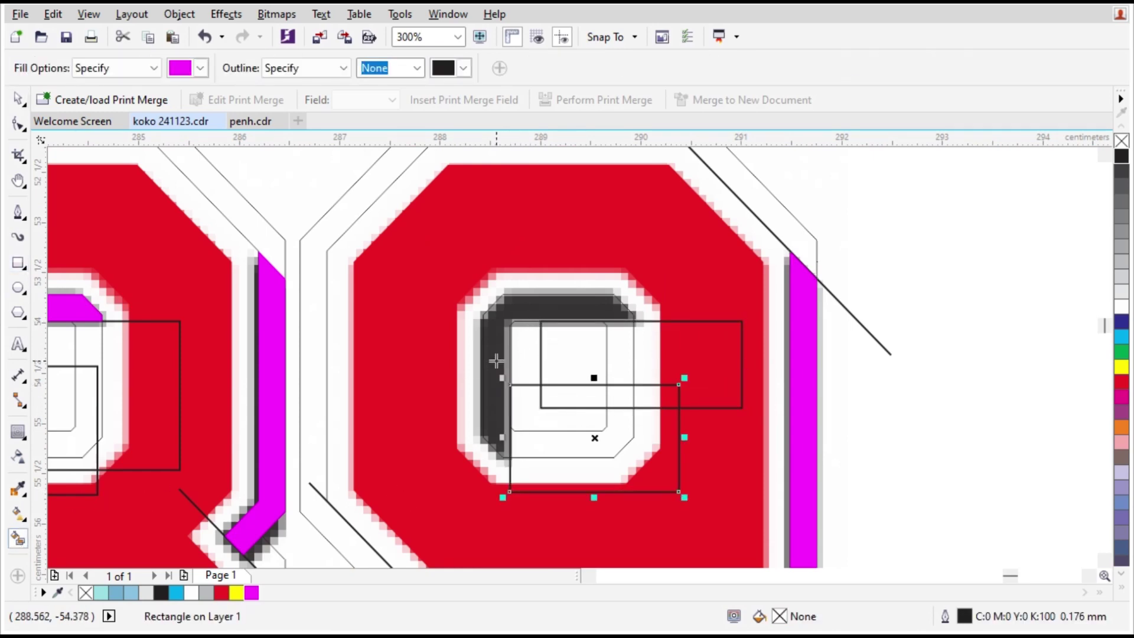
left_click(496, 360)
Select the thin contour outlines around the numerals and delete them.
key("space")
scroll(653, 331, "down", 1)
left_click(689, 252)
key("Delete")
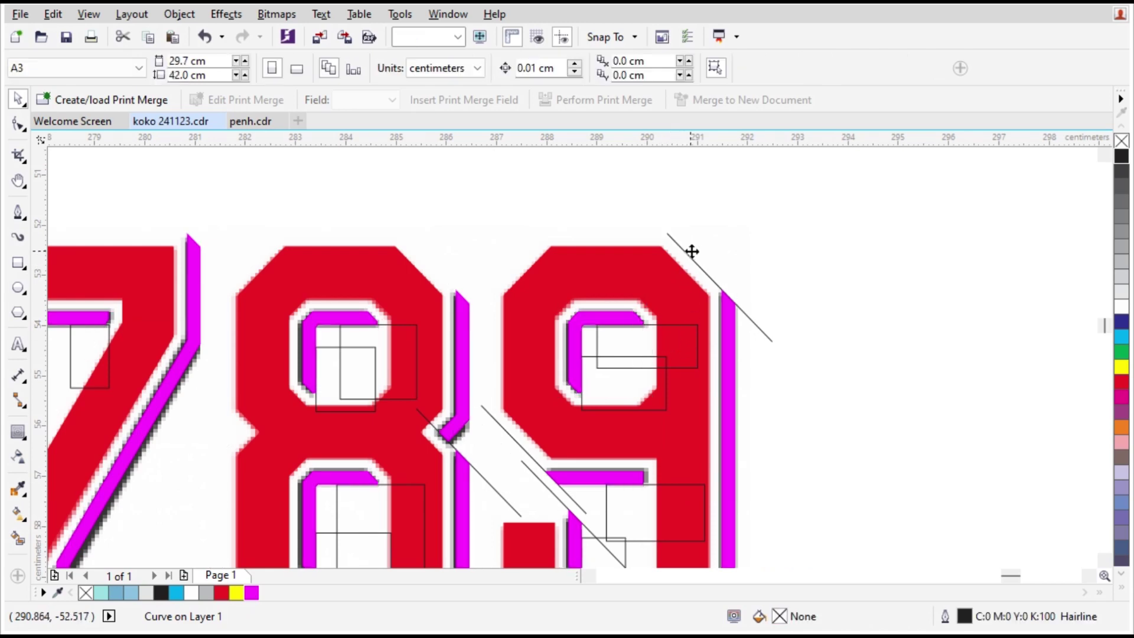
Delete the diagonal line at the 9's upper right and both rectangles over its upper counter.
left_click(700, 269)
key("Delete")
left_click(666, 325)
key("Delete")
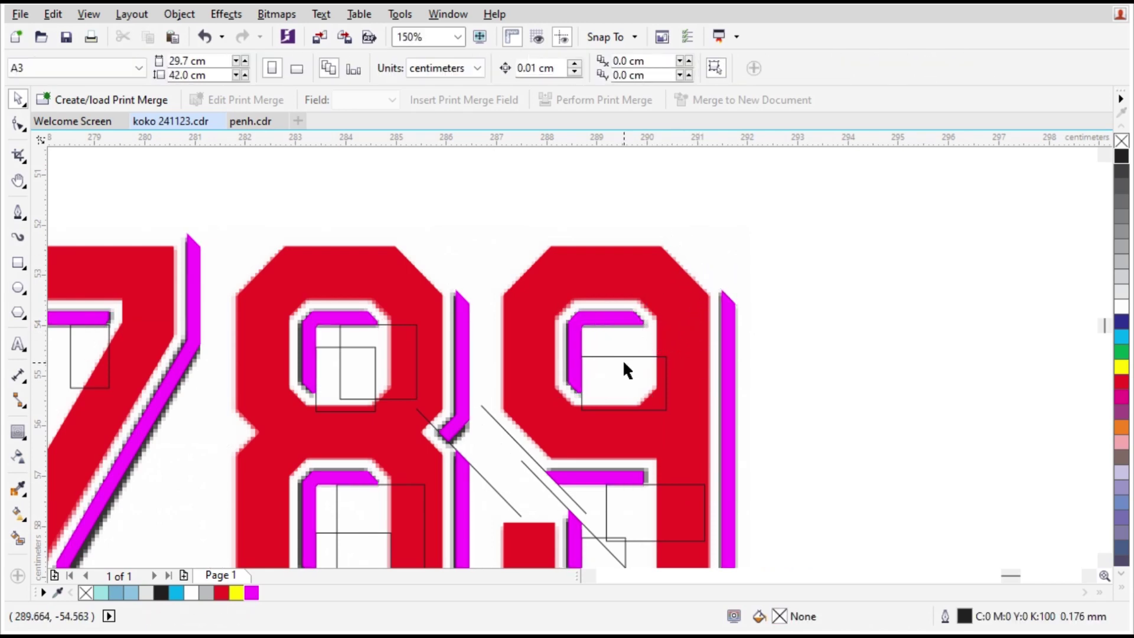
left_click(623, 357)
key("Delete")
Delete the helper rectangles and diagonal lines around the 9's bar and hook shadows.
scroll(720, 326, "down", 1)
scroll(670, 430, "up", 1)
left_click(621, 411)
key("Delete")
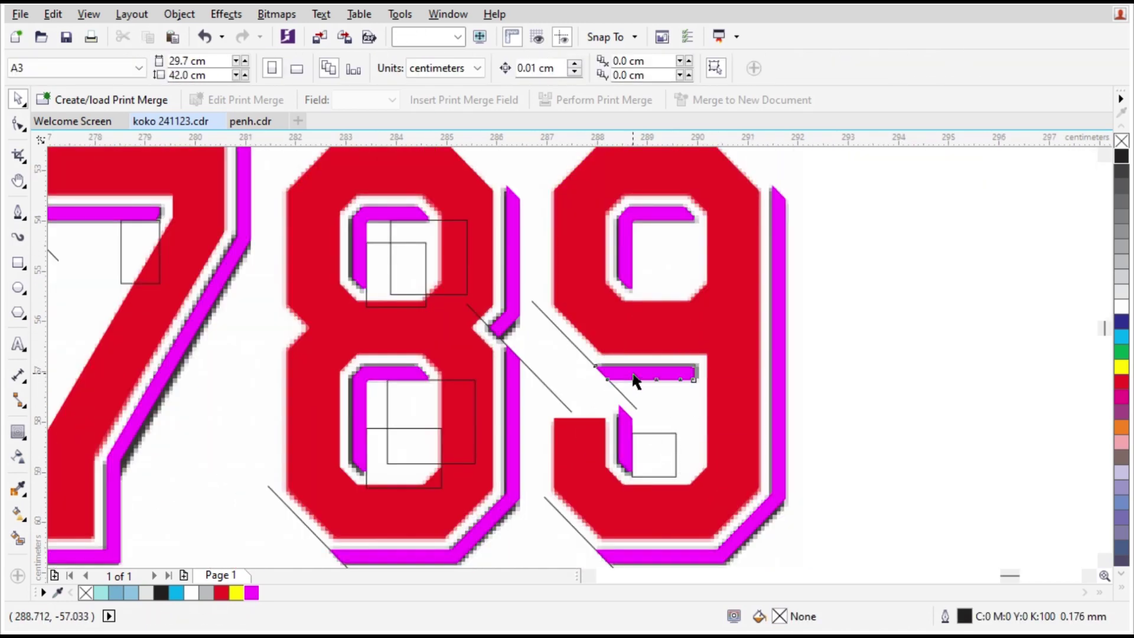
left_click(625, 393)
key("Delete")
left_click(626, 424)
key("Delete")
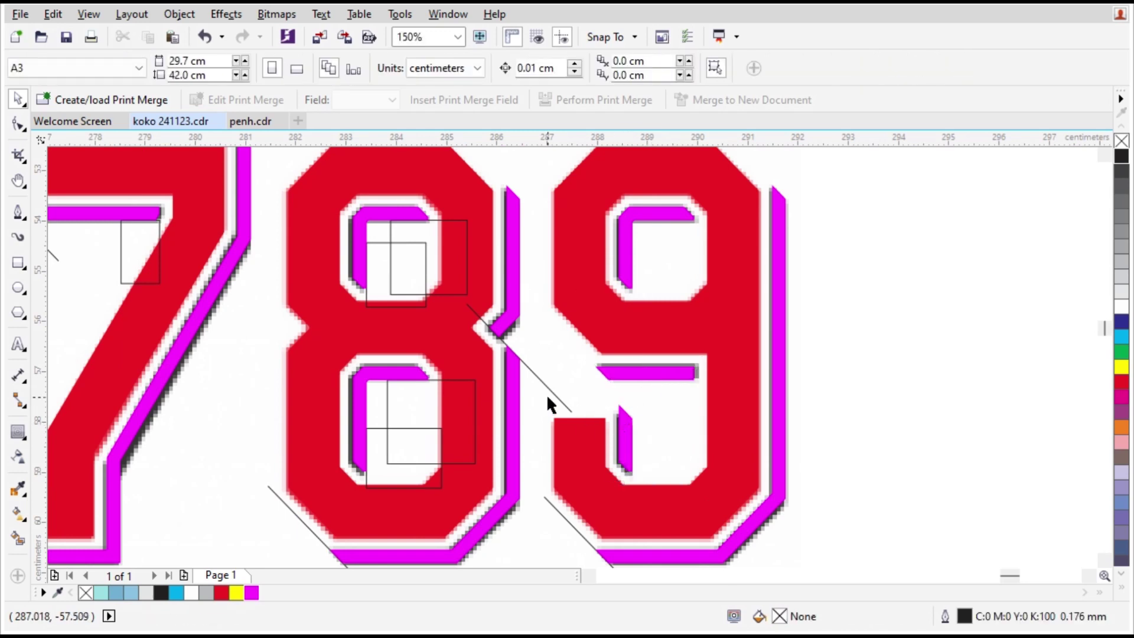
Delete the diagonal helper lines at the lower left of the 9 and the 8.
scroll(555, 393, "down", 1)
scroll(582, 481, "up", 1)
left_click(638, 437)
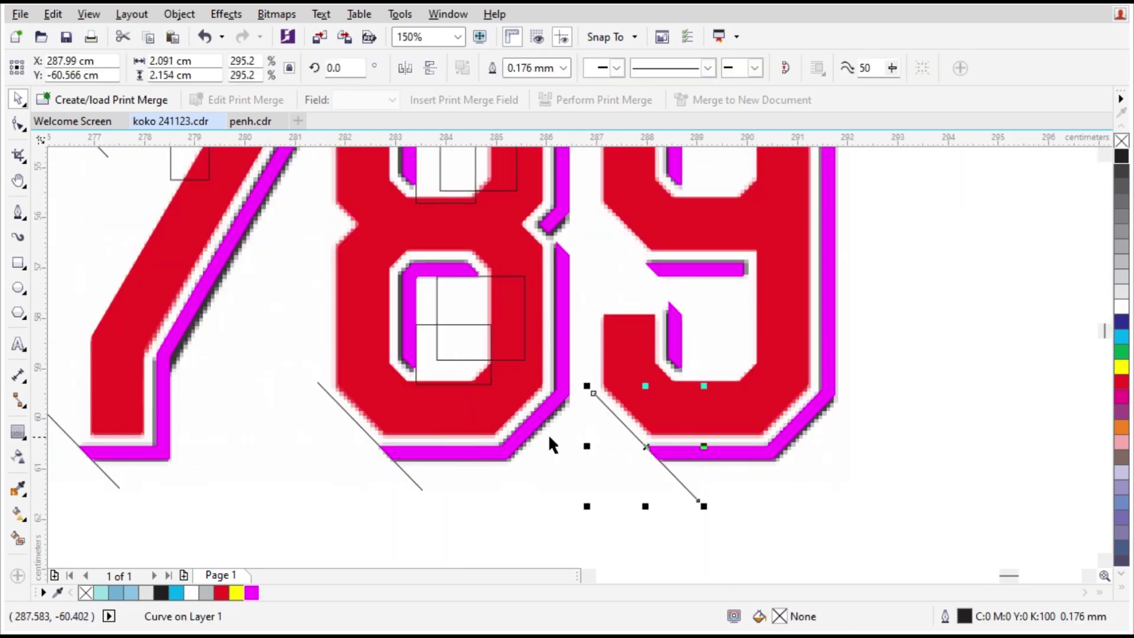
key("Delete")
left_click(420, 488)
key("Delete")
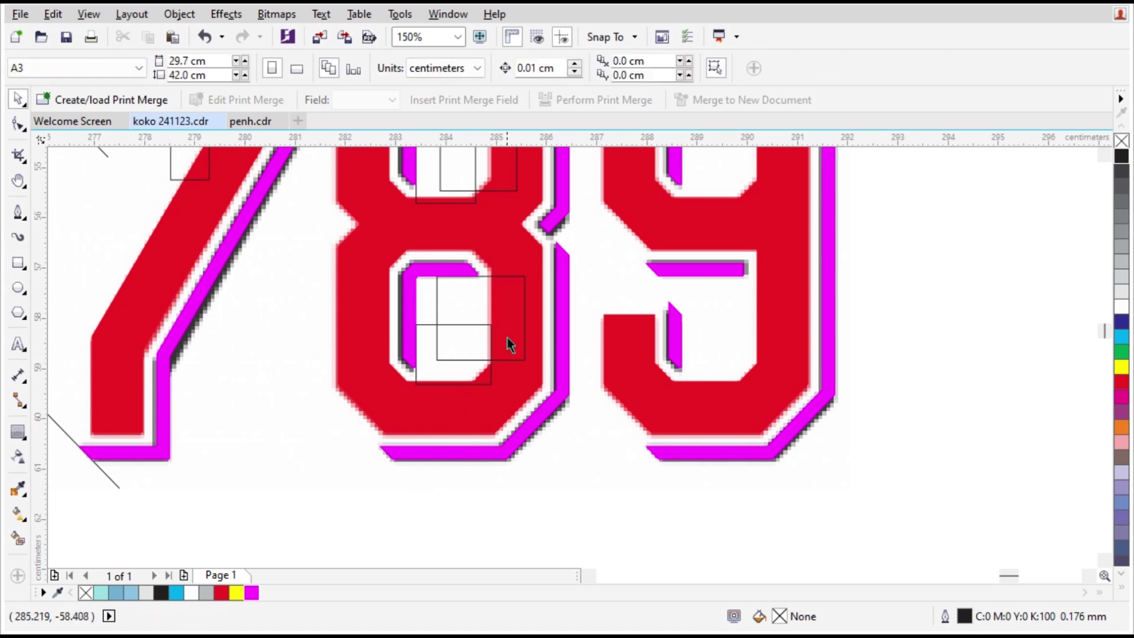
Delete the overlapping helper rectangles over the 8's lower and upper counters.
left_click(508, 338)
key("Delete")
left_click(456, 325)
key("Delete")
left_click(463, 202)
key("Delete")
key("Delete")
scroll(473, 236, "down", 2)
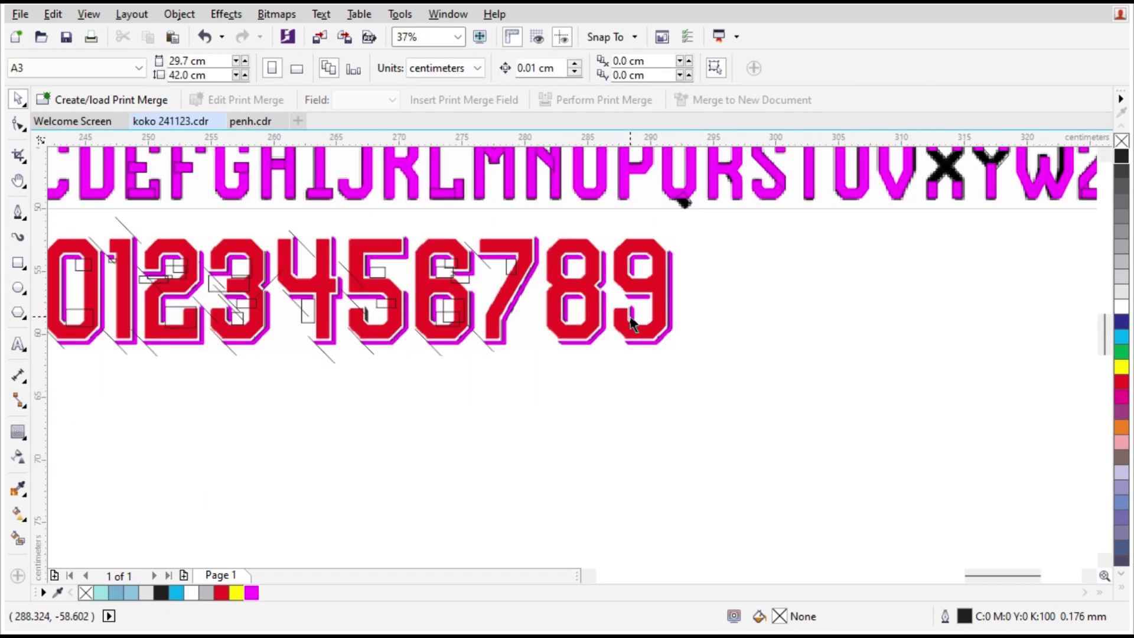
Delete the thin helper rectangles beneath the 2's upper hook shadow.
scroll(493, 265, "up", 2)
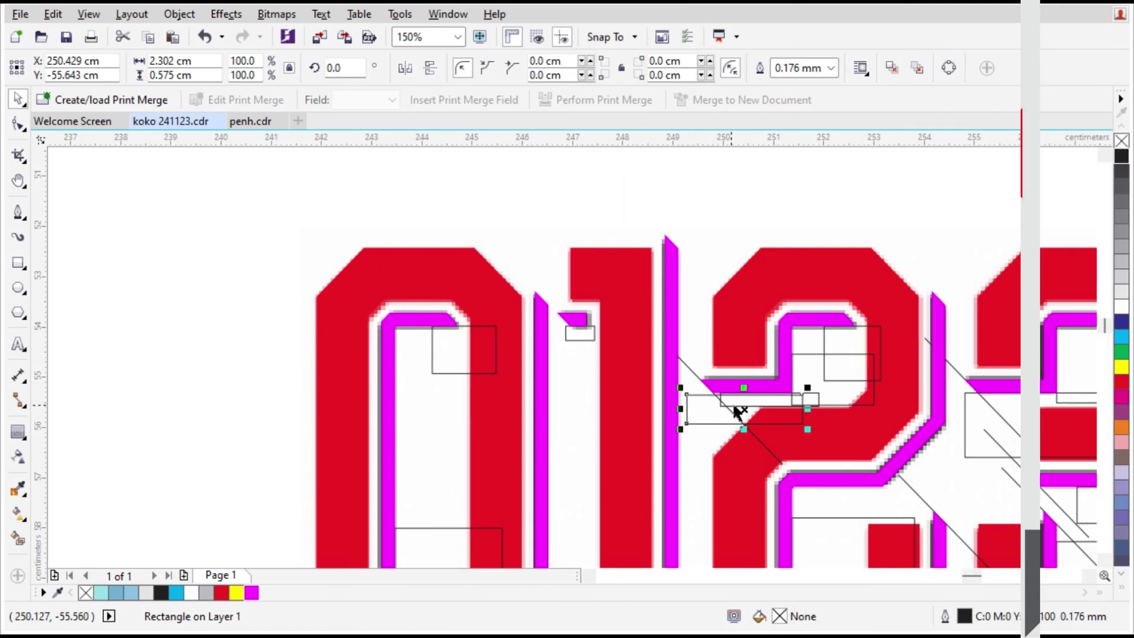
key("Delete")
left_click(735, 395)
key("Delete")
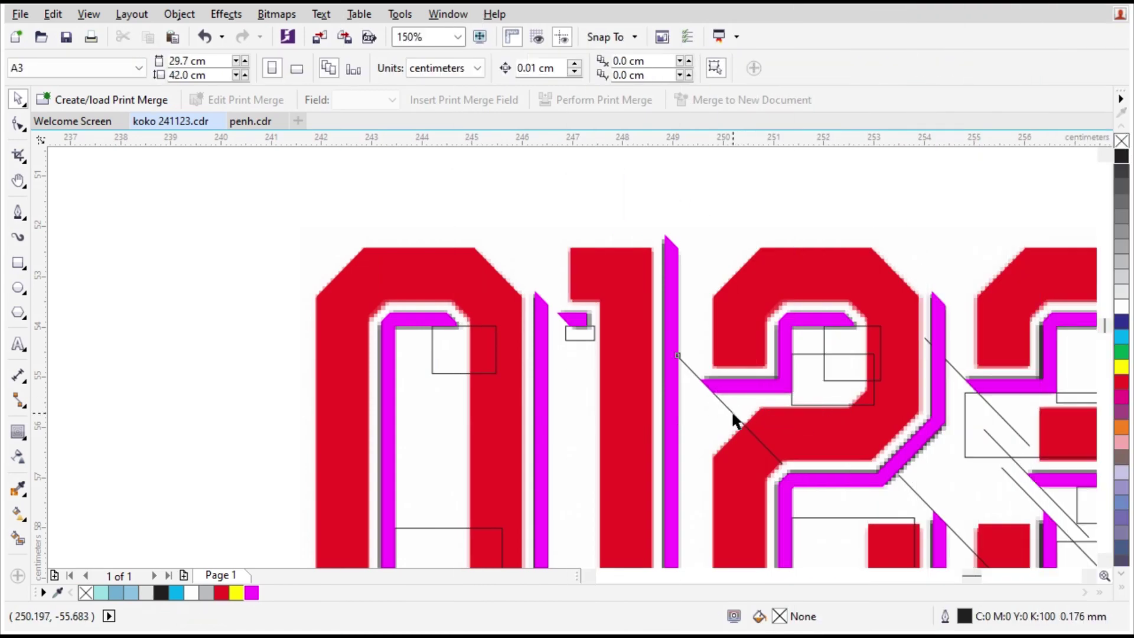
Delete the small rectangle under the 1's flag shadow and both rectangles over the 0's counter.
left_click(579, 330)
key("Delete")
left_click(456, 354)
key("Delete")
left_click(453, 526)
key("Delete")
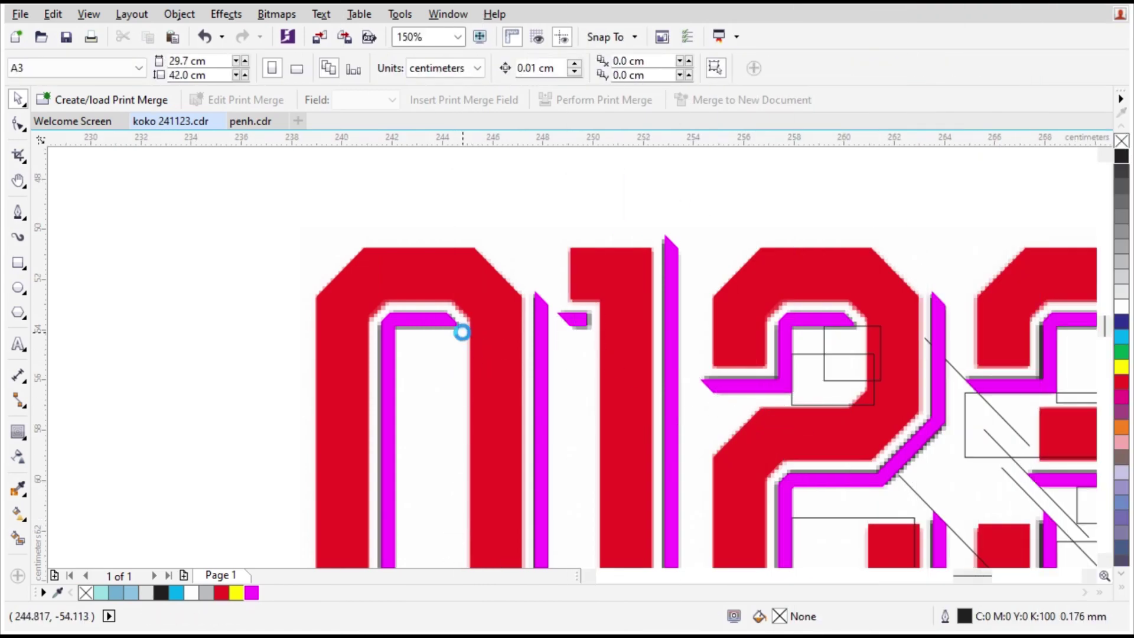
Delete the diagonal helper lines at the lower left of the 1, the 0 and the 2.
scroll(463, 332, "down", 1)
scroll(478, 524, "up", 1)
left_click(554, 446)
key("Delete")
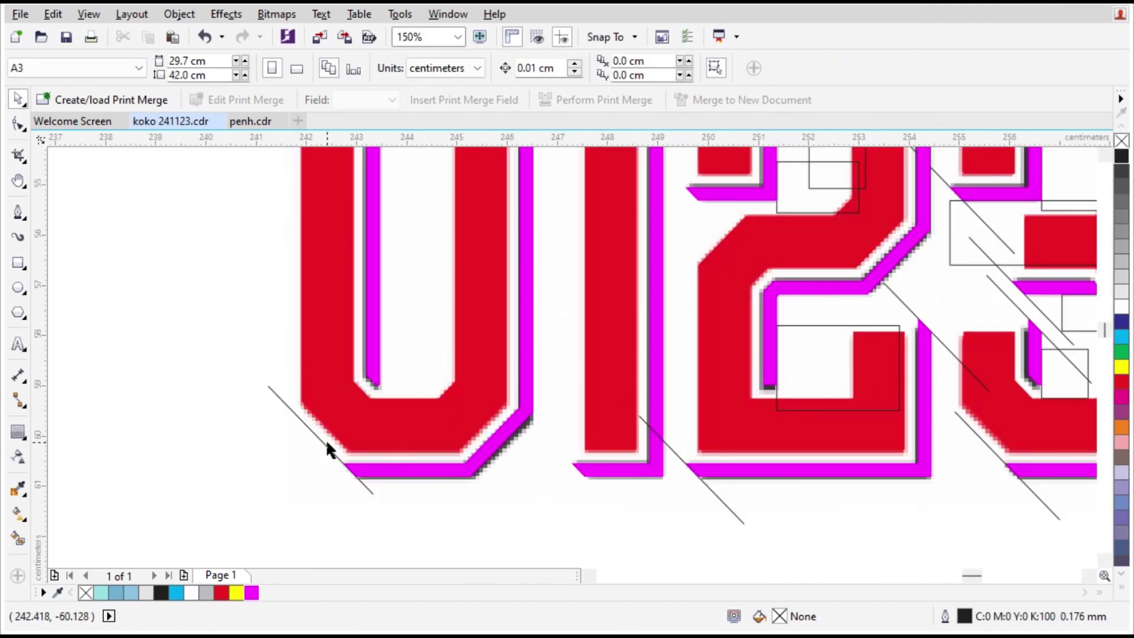
left_click(331, 450)
key("Delete")
left_click(677, 466)
key("Delete")
Delete the 2's remaining helpers: the rectangle in its lower opening, the diagonal at its foot and both rectangles over its upper counter.
scroll(747, 480, "up", 2)
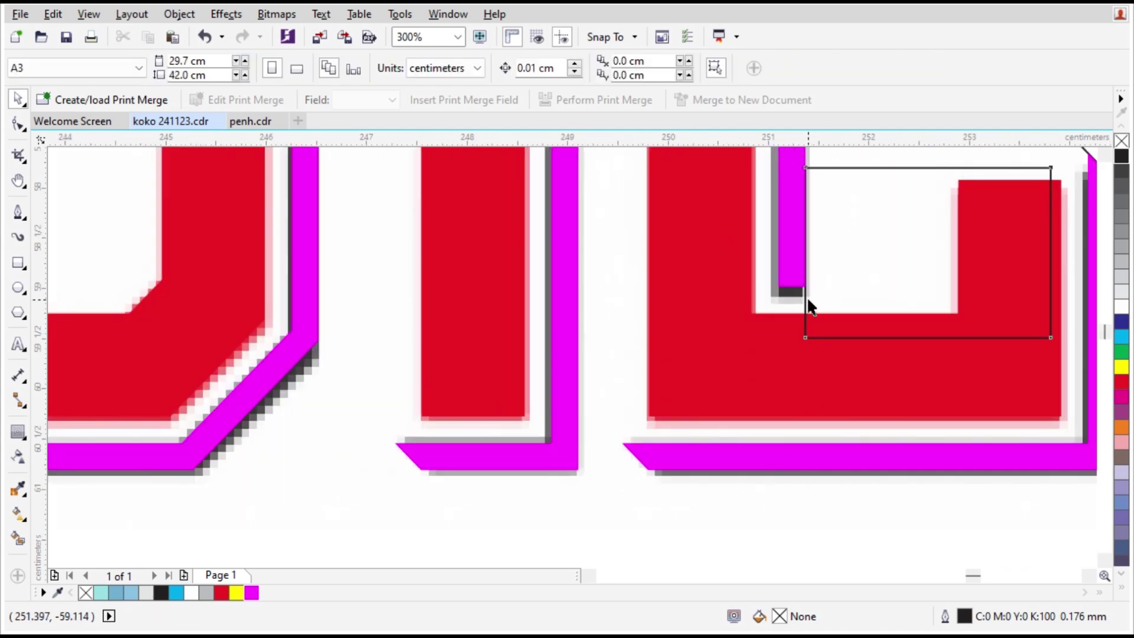
scroll(807, 297, "down", 4)
scroll(765, 359, "up", 2)
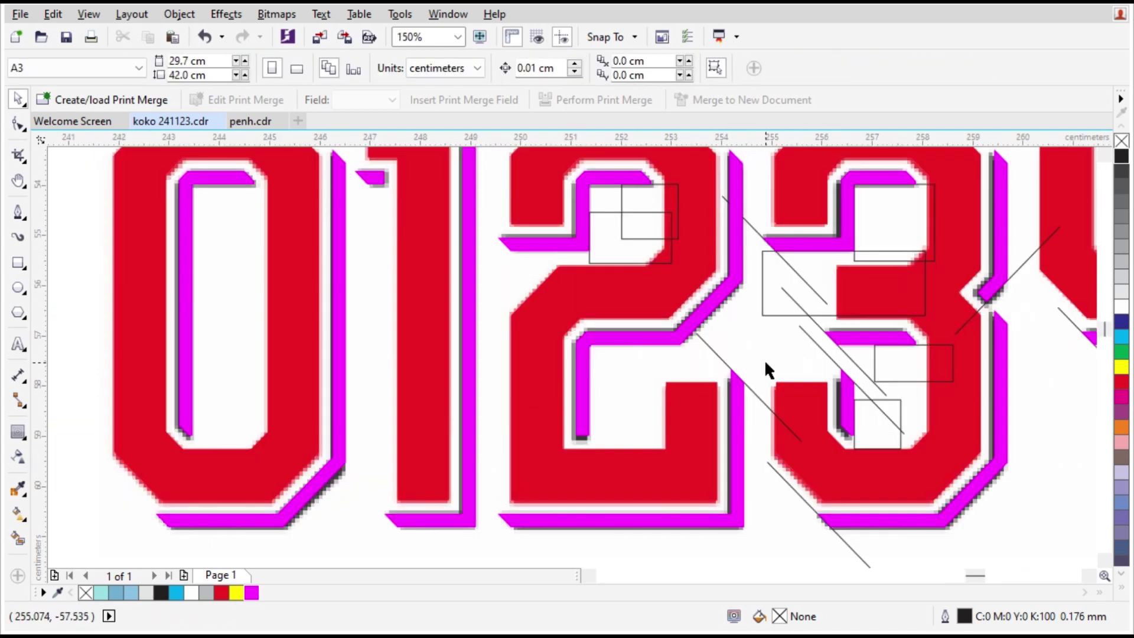
left_click(731, 364)
key("Delete")
left_click(653, 212)
key("Delete")
left_click(639, 238)
key("Delete")
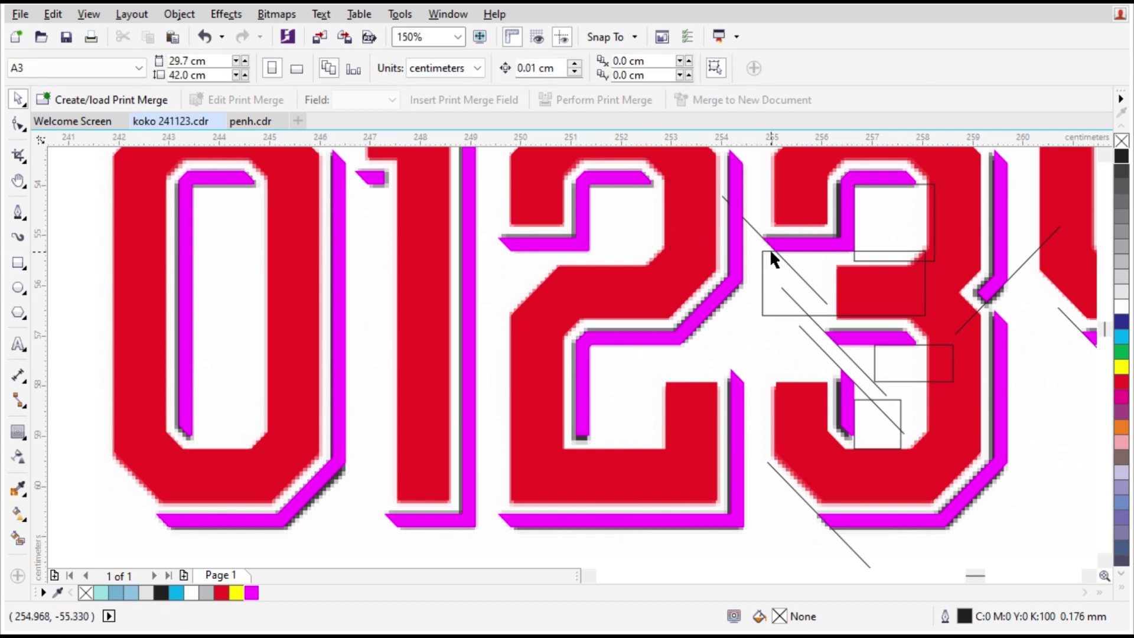
Delete the helper rectangles over the 3's bar and counters and the diagonal lines along its left side.
left_click(771, 252)
key("Delete")
left_click(800, 299)
key("Delete")
left_click(871, 255)
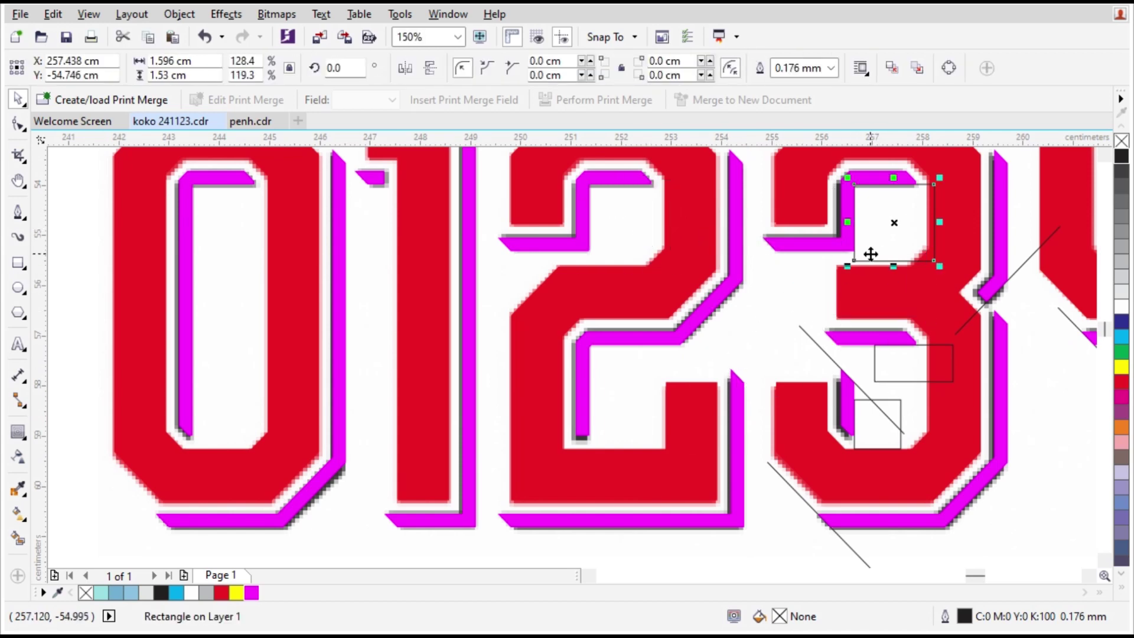
key("Delete")
left_click(868, 403)
key("Delete")
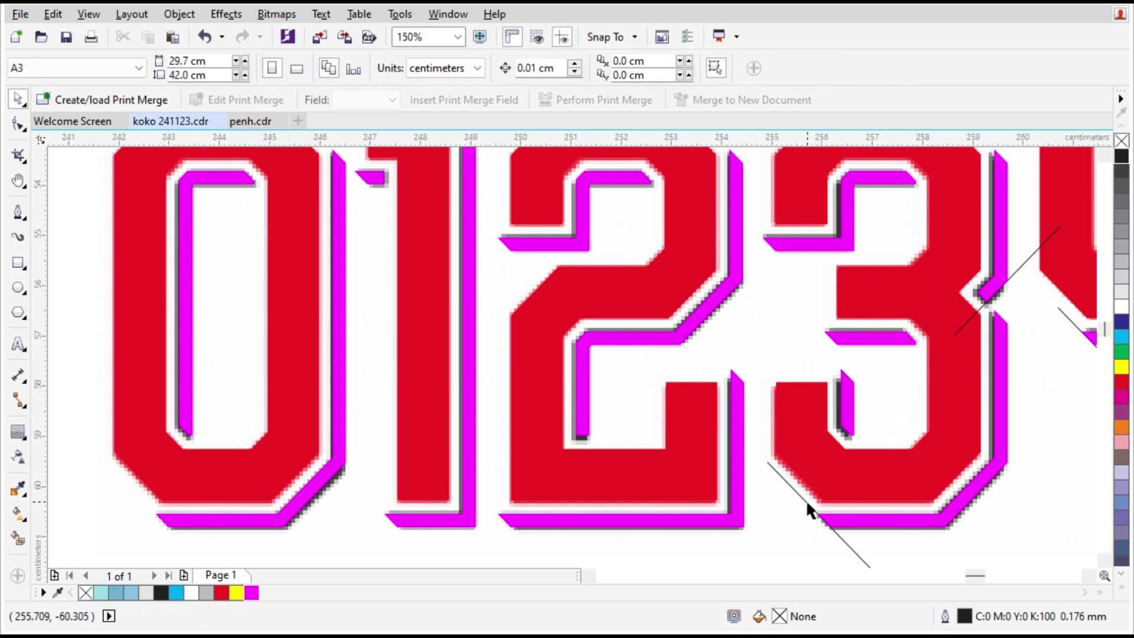
scroll(871, 392, "down", 2)
scroll(871, 392, "up", 1)
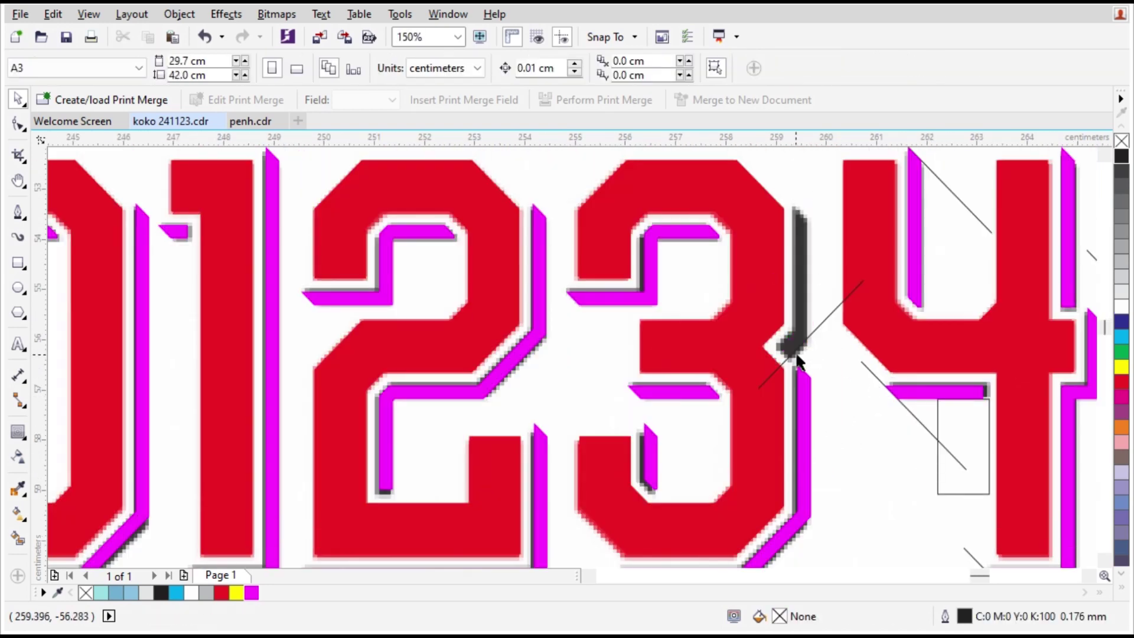
Undo the deletion of the 3's upper-right shadow and delete the diagonal line crossing its notch.
scroll(872, 296, "up", 1)
key("ctrl+z")
left_click(810, 425)
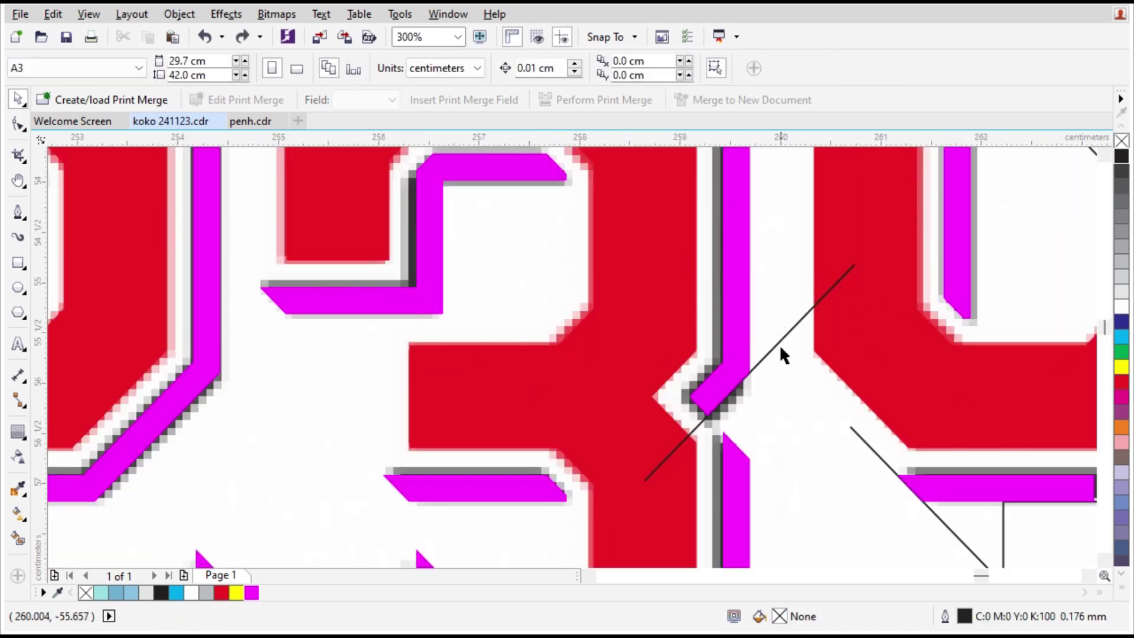
left_click(779, 344)
key("Delete")
Delete the diagonal at the 4's left, the rectangle below its crossbar shadow and the diagonal at its upper opening.
left_click(861, 438)
key("Delete")
scroll(807, 440, "down", 2)
scroll(873, 478, "up", 1)
left_click(875, 480)
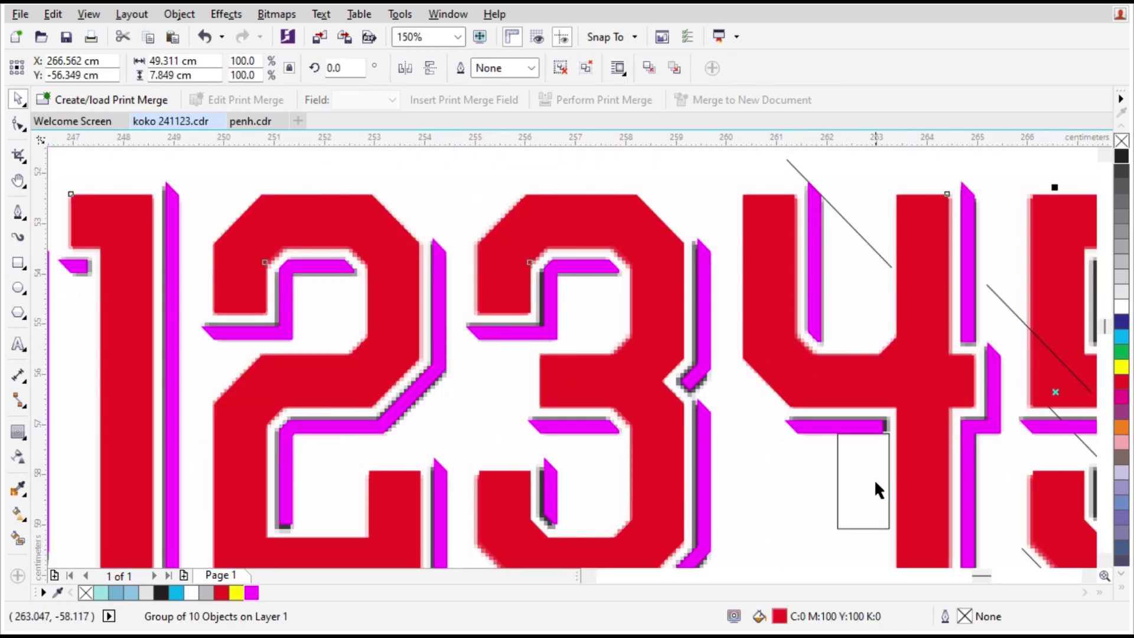
left_click(875, 435)
key("Delete")
left_click(878, 253)
key("Delete")
Delete the helper rectangles and diagonals around the 5's lower half and the diagonal at the 4's foot.
scroll(588, 279, "down", 1)
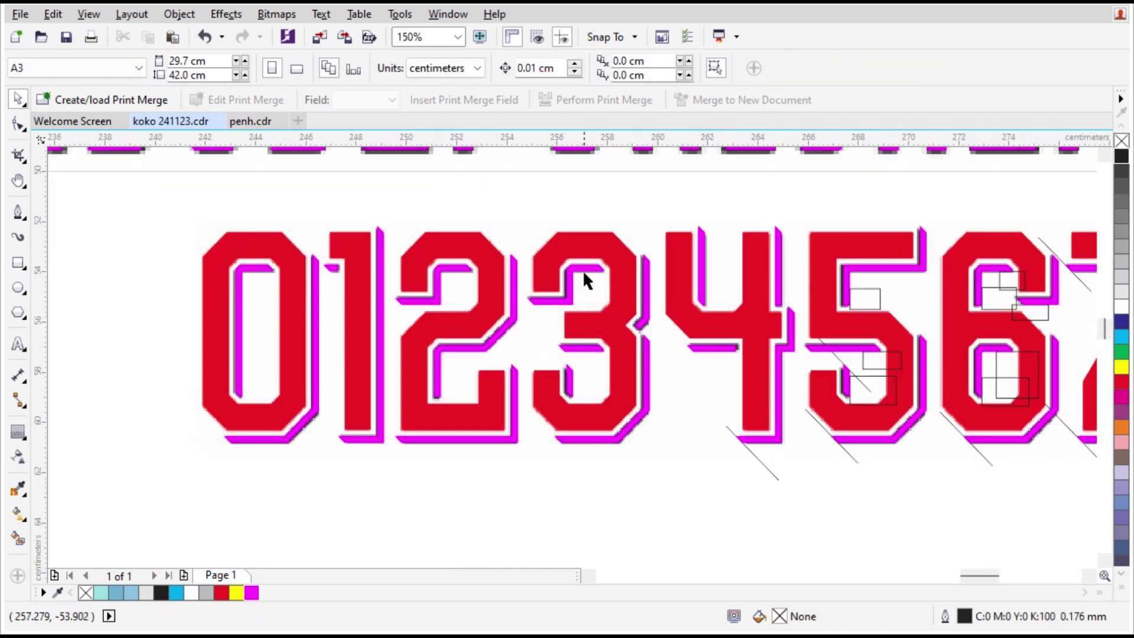
scroll(863, 381, "up", 1)
left_click(827, 391)
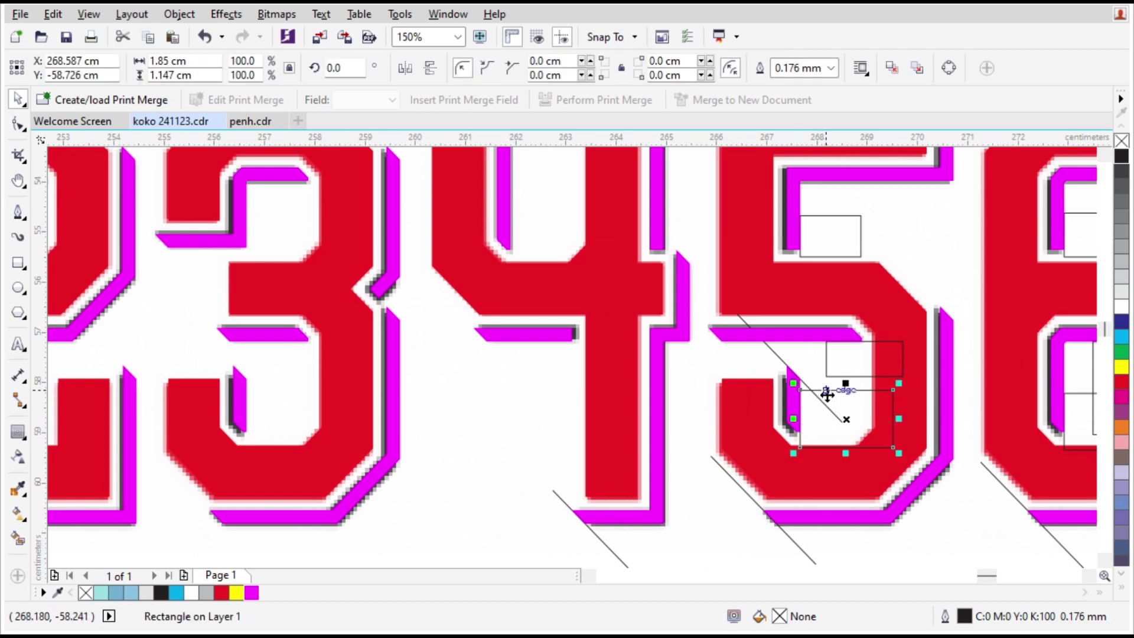
key("Delete")
left_click(822, 404)
key("Delete")
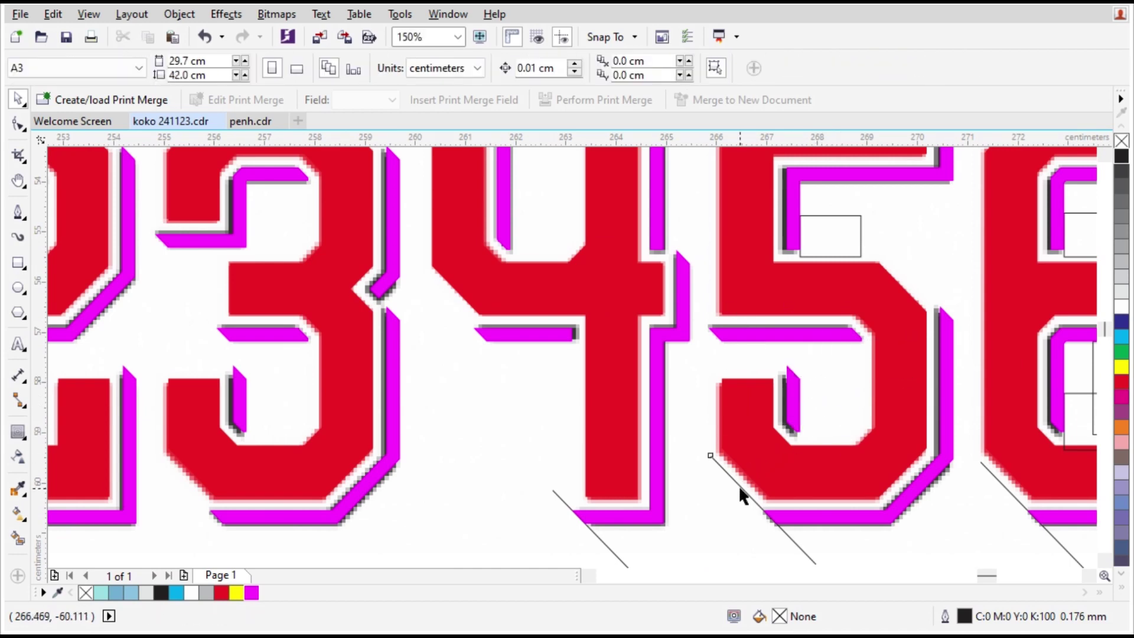
left_click(739, 485)
key("Delete")
left_click(558, 488)
key("Delete")
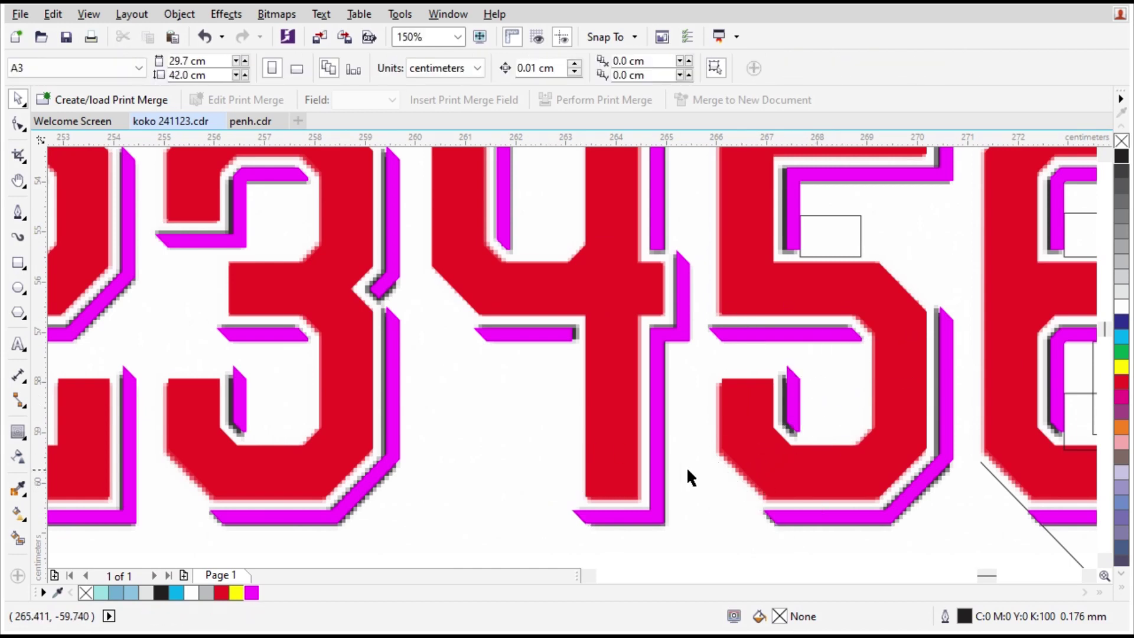
Delete the rectangle in the 5's upper opening and the helper rectangles over the 6's counters and under its hook shadow.
scroll(689, 473, "down", 1)
scroll(760, 367, "up", 1)
left_click(991, 315)
key("Delete")
left_click(1028, 302)
key("Delete")
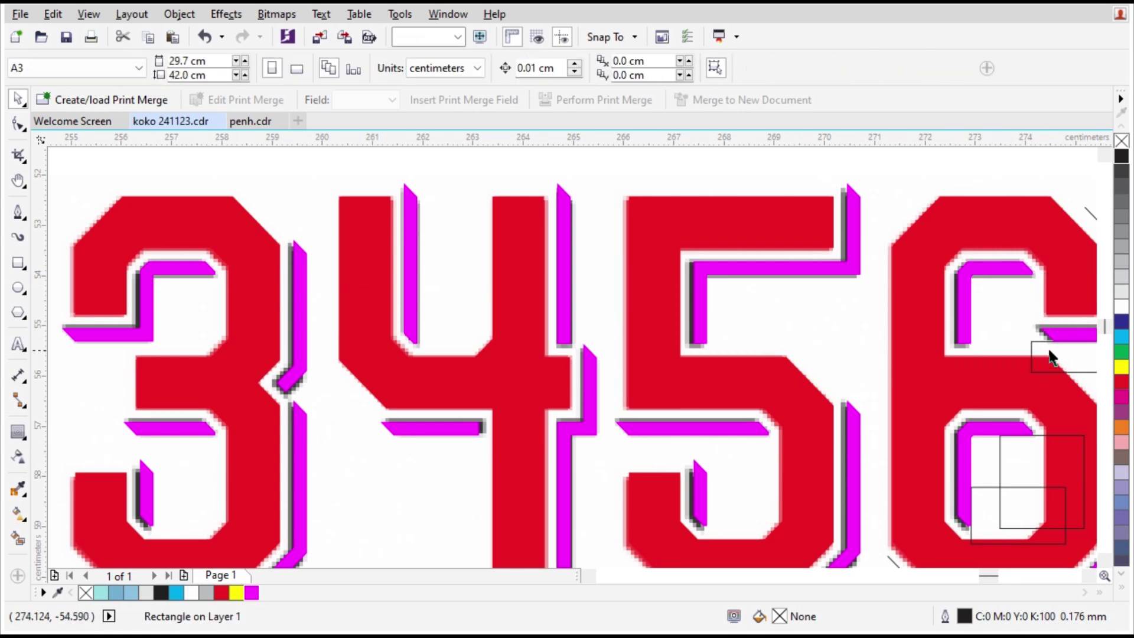
left_click(1048, 349)
key("Delete")
scroll(712, 393, "down", 1)
scroll(872, 435, "up", 1)
left_click(869, 446)
key("Delete")
scroll(868, 520, "down", 1)
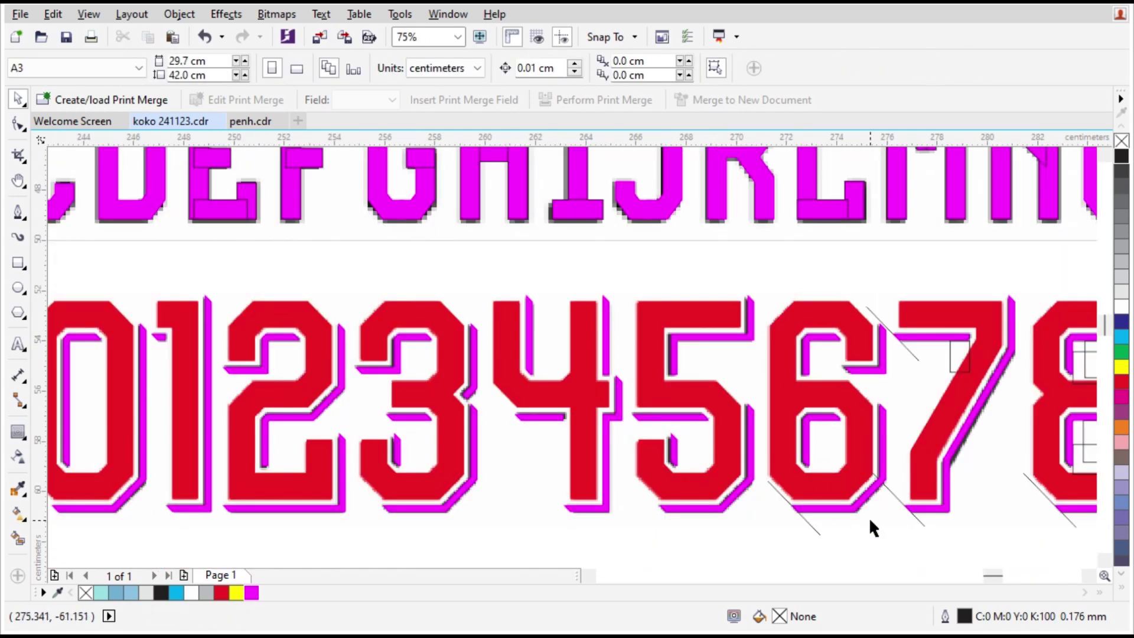
Delete the diagonal helper lines at the lower left of the 7 and the 6.
scroll(907, 494, "up", 1)
left_click(926, 475)
key("Delete")
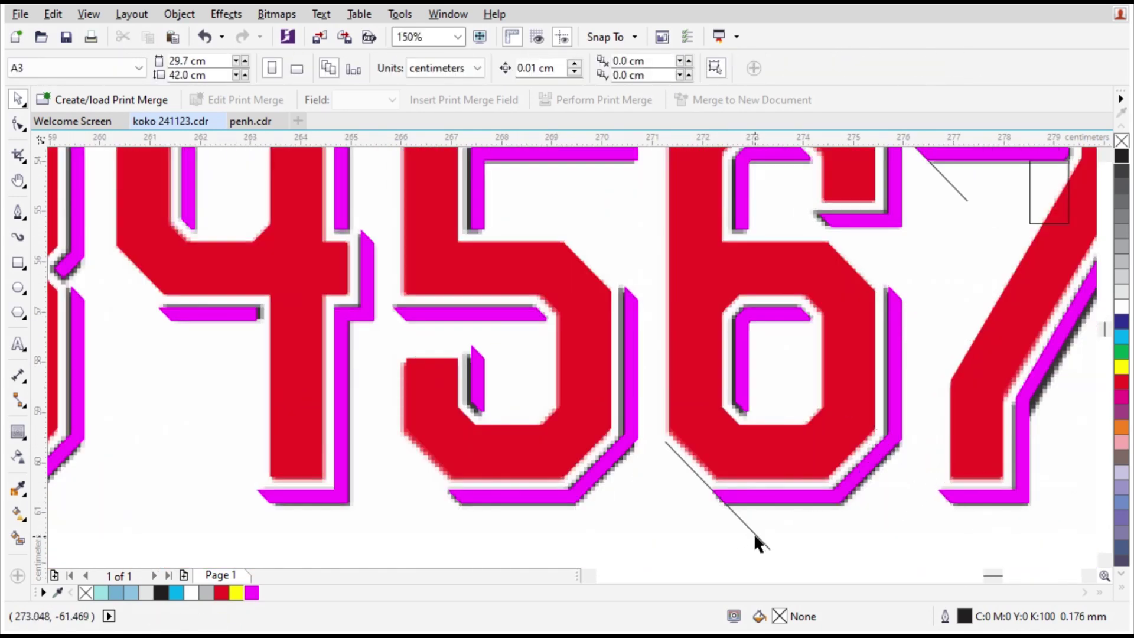
left_click(753, 533)
key("Delete")
Delete the diagonal and rectangle by the 7's top bar shadow and the diagonal at the 8's lower left.
scroll(539, 444, "down", 1)
scroll(852, 349, "up", 1)
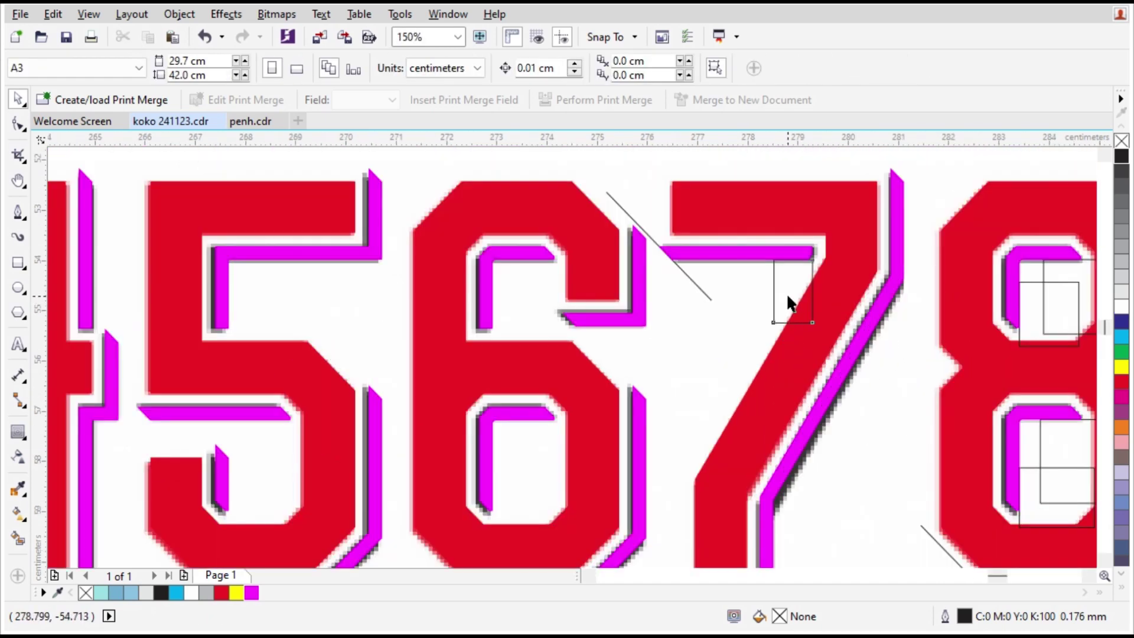
left_click(703, 281)
key("Delete")
scroll(703, 286, "down", 1)
left_click(817, 404)
key("Delete")
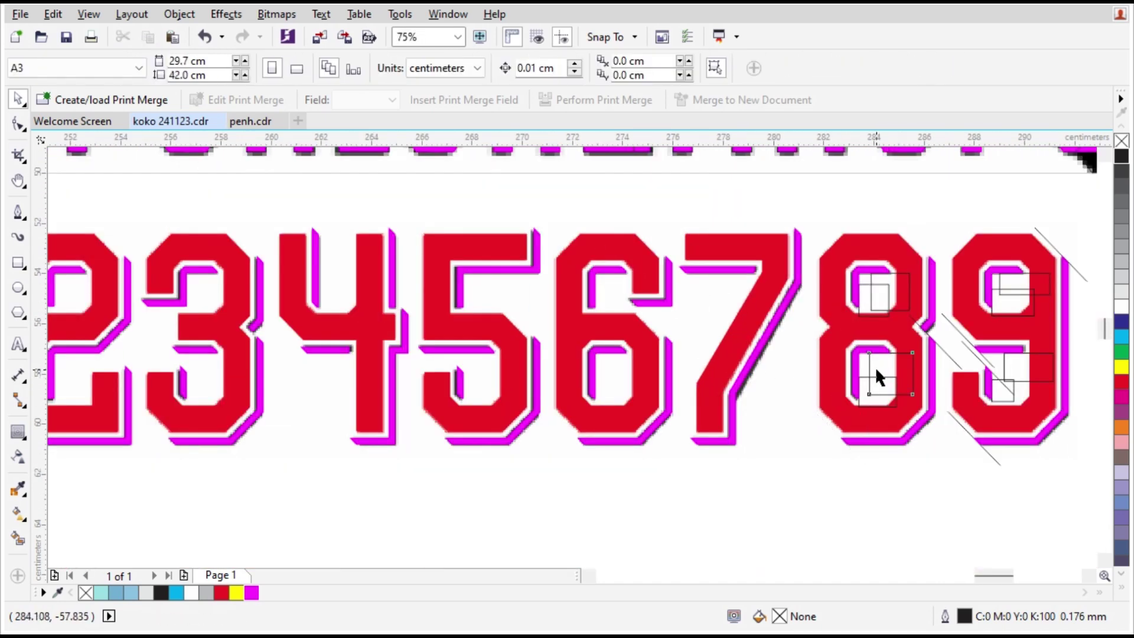
Delete the helper rectangles over both of the 8's counters.
left_click(875, 366)
key("Delete")
left_click(882, 312)
key("Delete")
Delete the rectangles over the 9's upper counter and bar shadow and the diagonal at its upper right.
left_click(1001, 292)
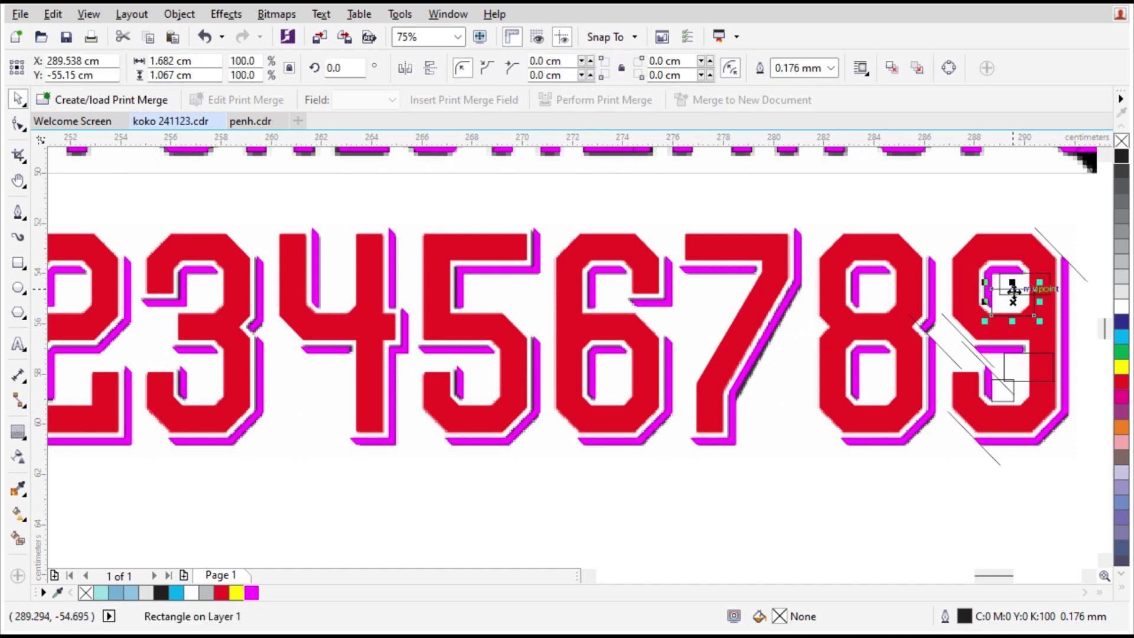
key("Delete")
left_click(1058, 248)
key("Delete")
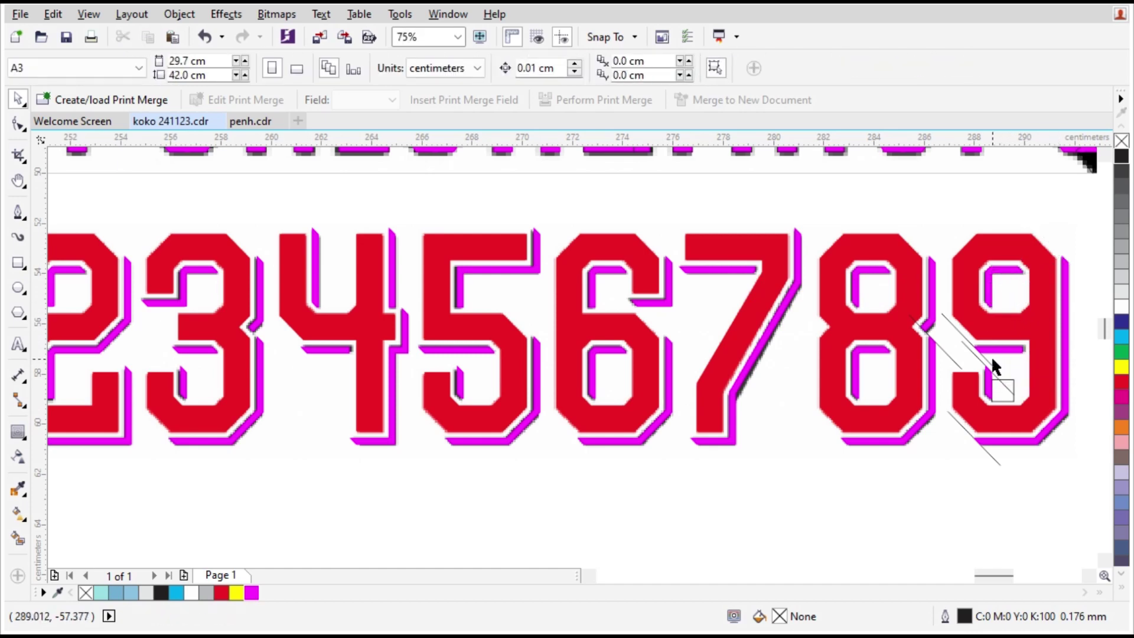
Delete the remaining diagonals between the 8 and 9, the rectangle in the 9's hook and the diagonal at its lower left.
scroll(975, 358, "up", 2)
left_click(976, 345)
key("Delete")
left_click(955, 295)
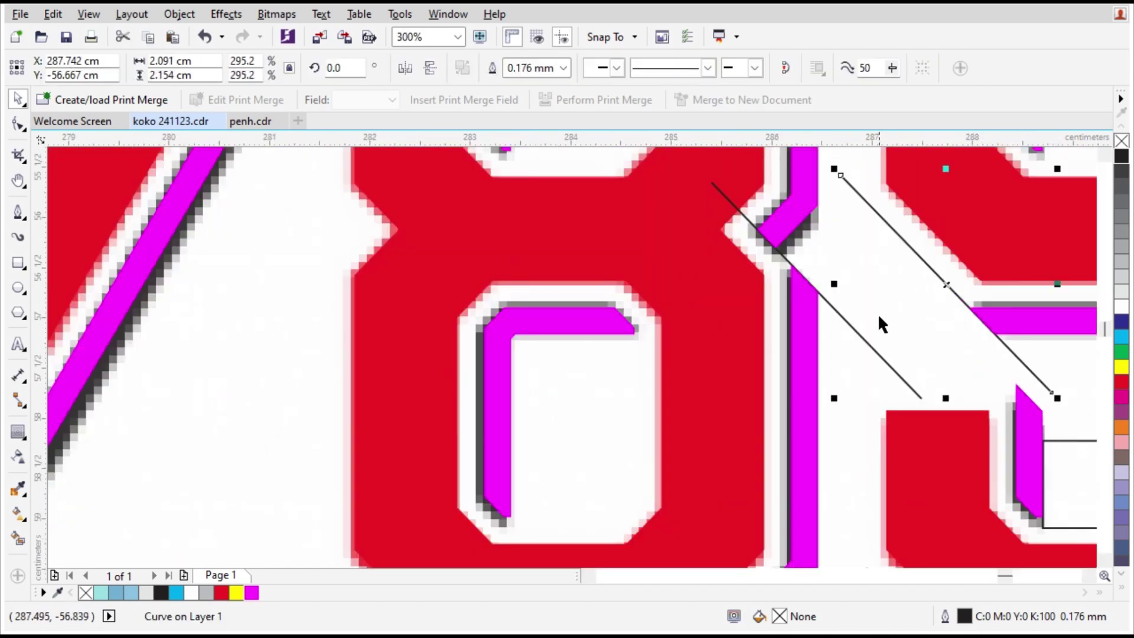
key("Delete")
scroll(765, 372, "down", 2)
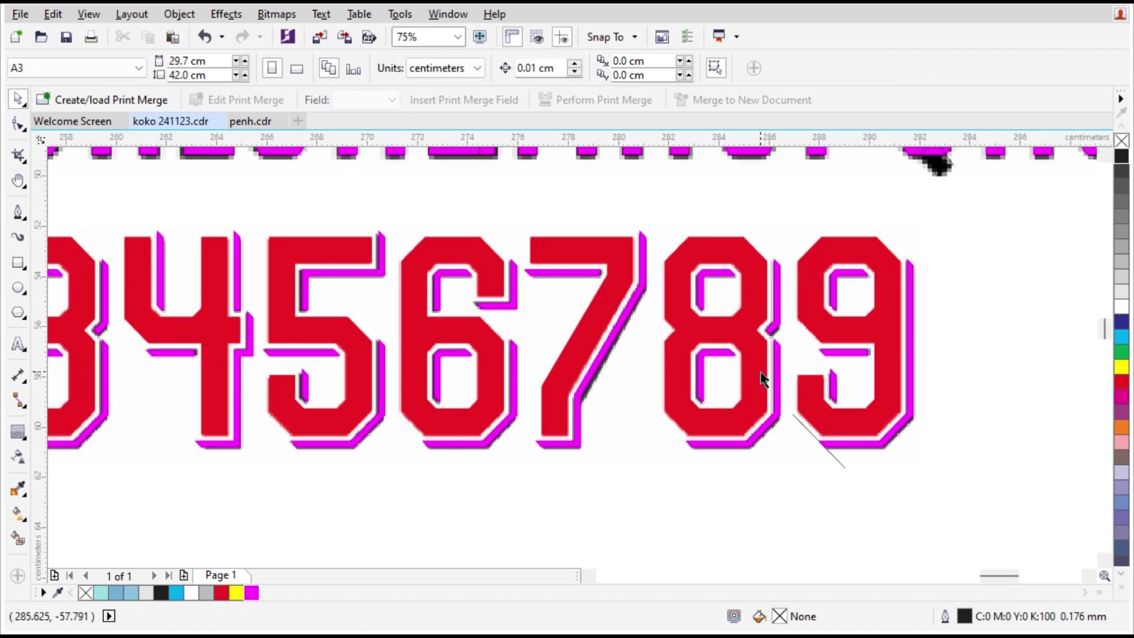
left_click(825, 431)
key("Delete")
Select all the traced numerals with their shadows and move them about 20.3 cm straight down, clear of the reference image.
scroll(825, 424, "down", 2)
left_click_drag(922, 314, 531, 423)
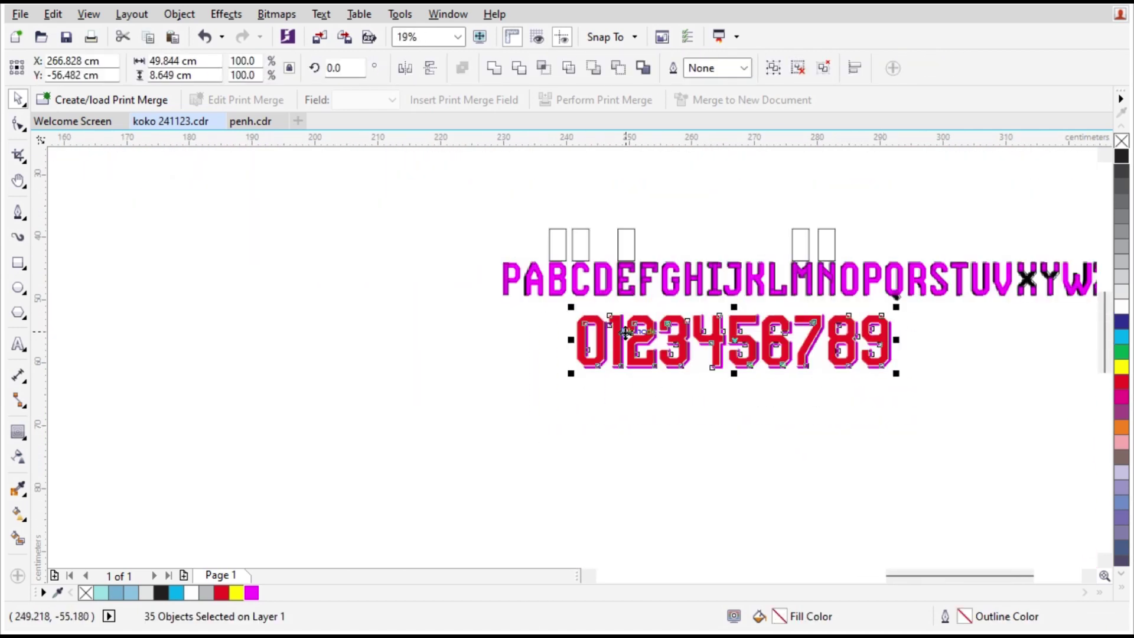
left_click_drag(627, 332, 627, 459)
left_click(924, 455)
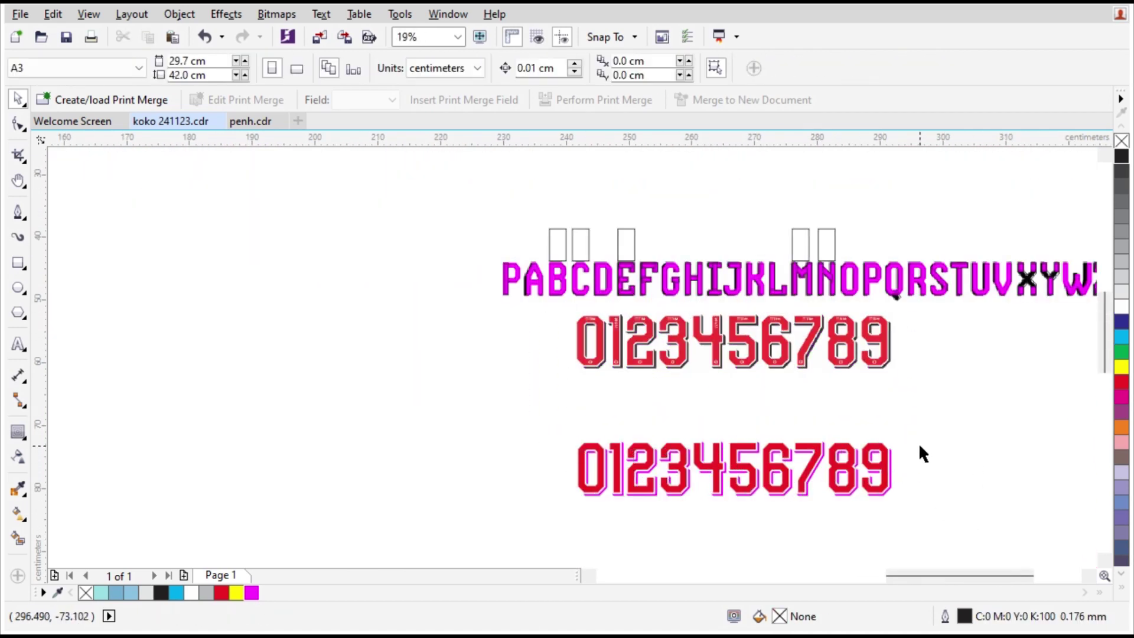
Fill the moved numerals and their shadows with black (C:0 M:0 Y:0 K:100).
left_click_drag(952, 423, 549, 555)
left_click(1122, 156)
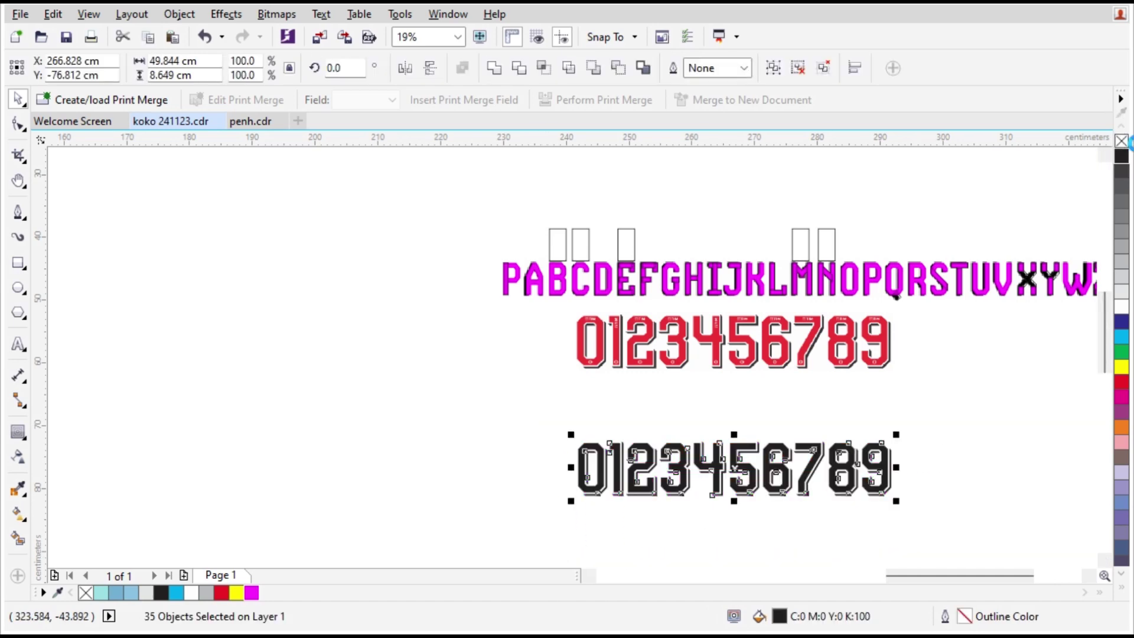
left_click(898, 435)
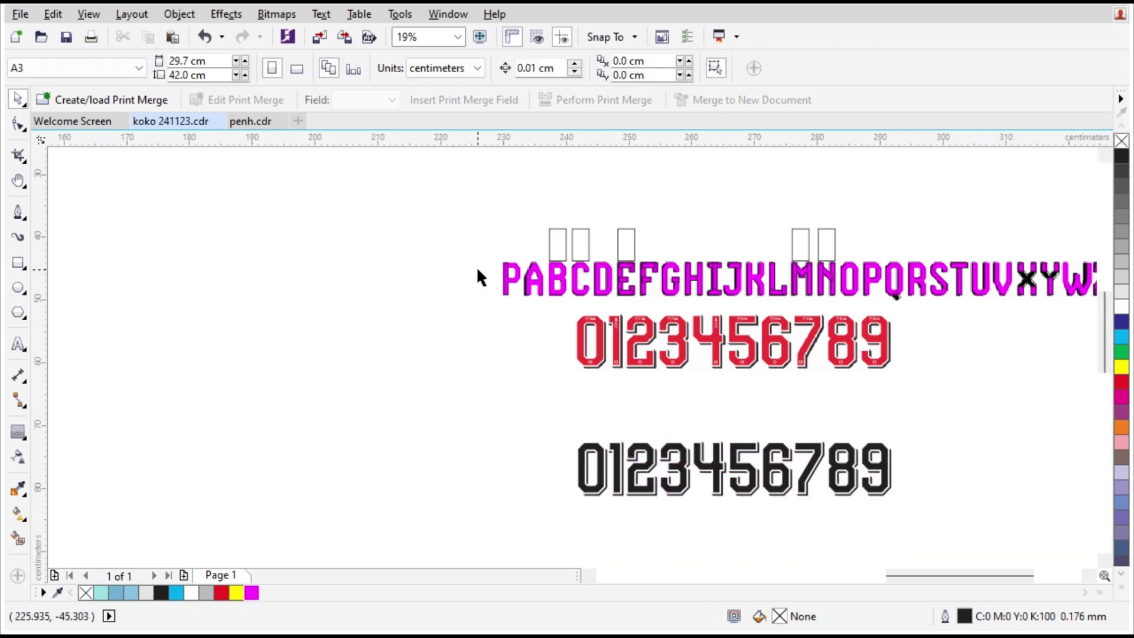
Move the traced letters A to Z off their reference to just above the black numerals and fill them with black.
left_click_drag(522, 260, 962, 321)
left_click_drag(840, 276, 839, 413)
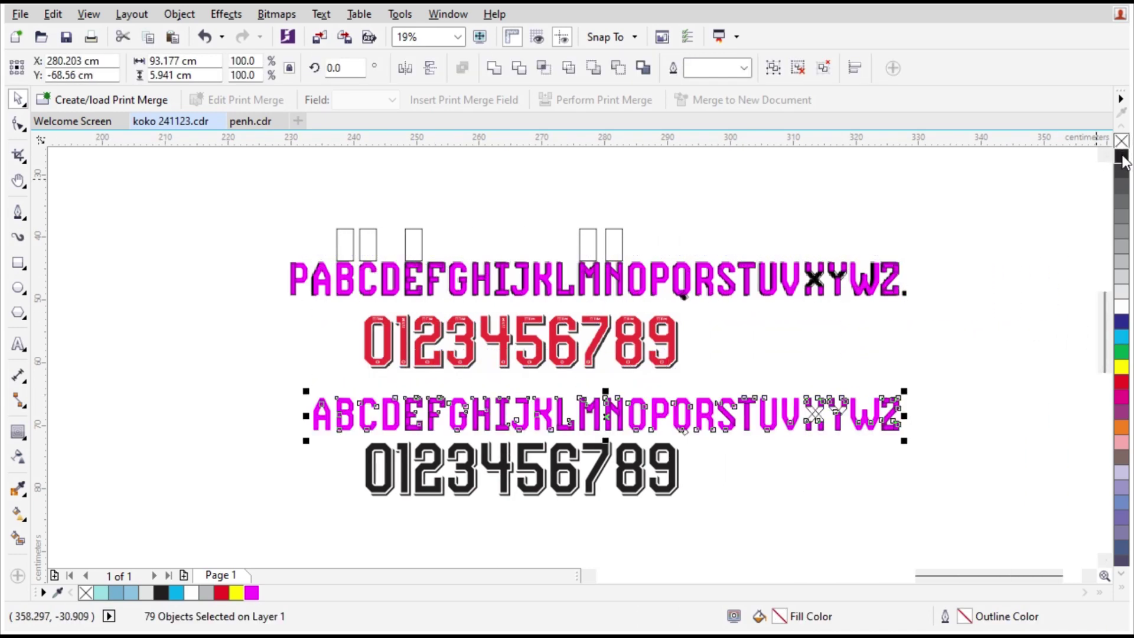
left_click(1121, 158)
key("Escape")
scroll(396, 509, "up", 2)
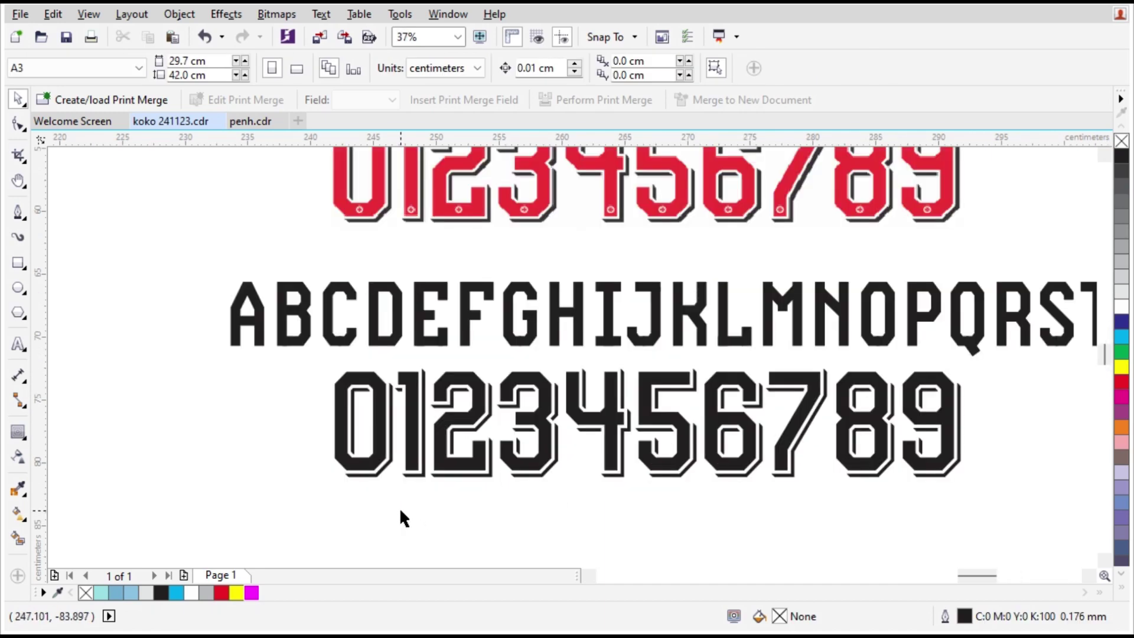
scroll(401, 517, "up", 4)
key("h")
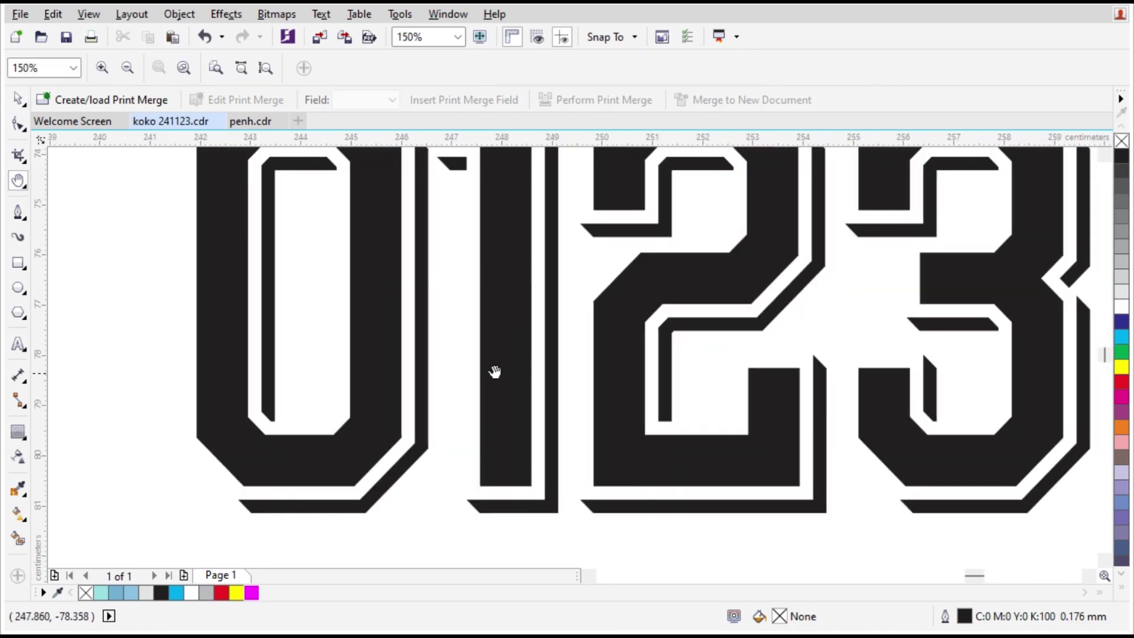
Inspect the black numerals 0 to 9 with their shadows and the black letters from A onward for clean shapes.
left_click_drag(820, 359, 639, 408)
left_click_drag(732, 407, 604, 431)
left_click_drag(817, 439, 627, 413)
left_click_drag(891, 437, 618, 430)
left_click_drag(770, 425, 568, 417)
left_click_drag(803, 428, 628, 427)
left_click_drag(978, 405, 765, 418)
scroll(764, 418, "down", 2)
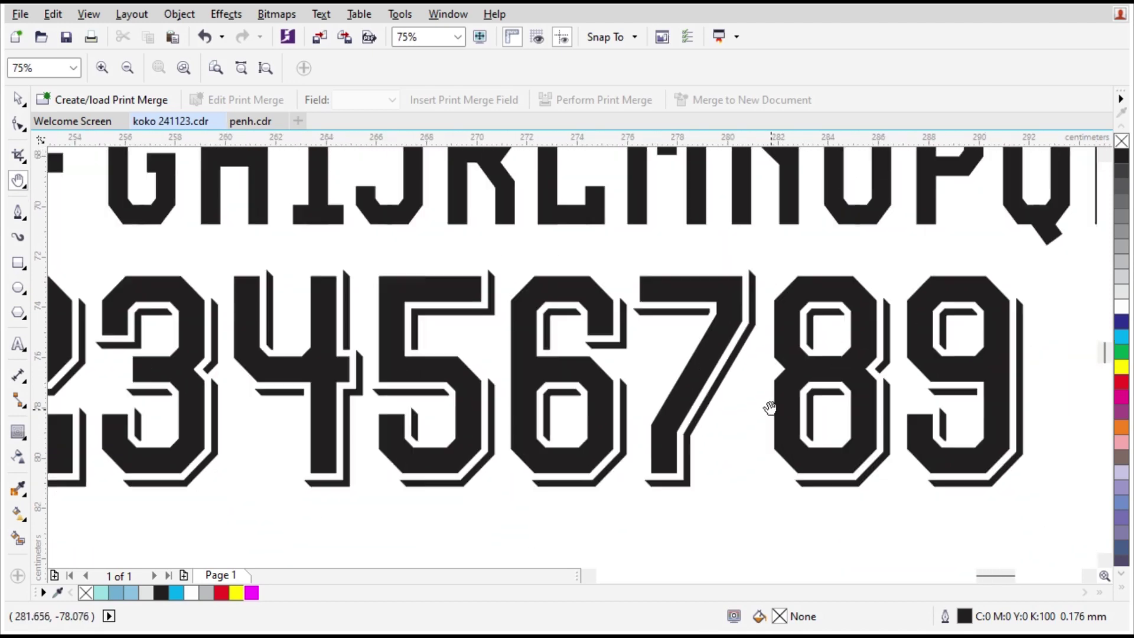
scroll(700, 374, "left", 15)
scroll(620, 325, "up", 2)
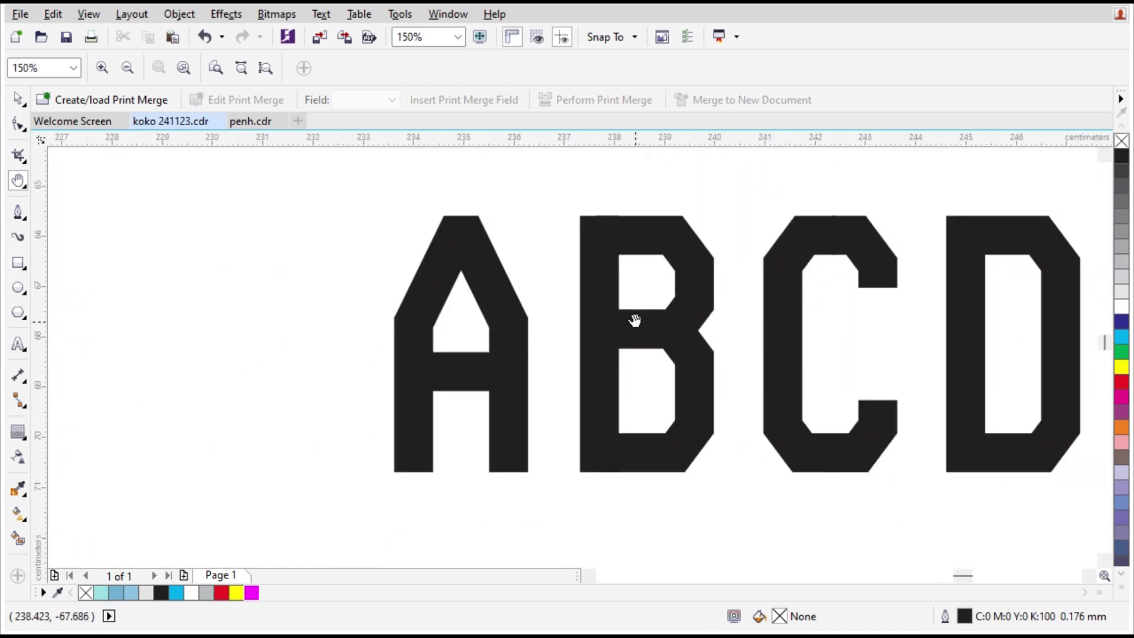
scroll(751, 354, "right", 18)
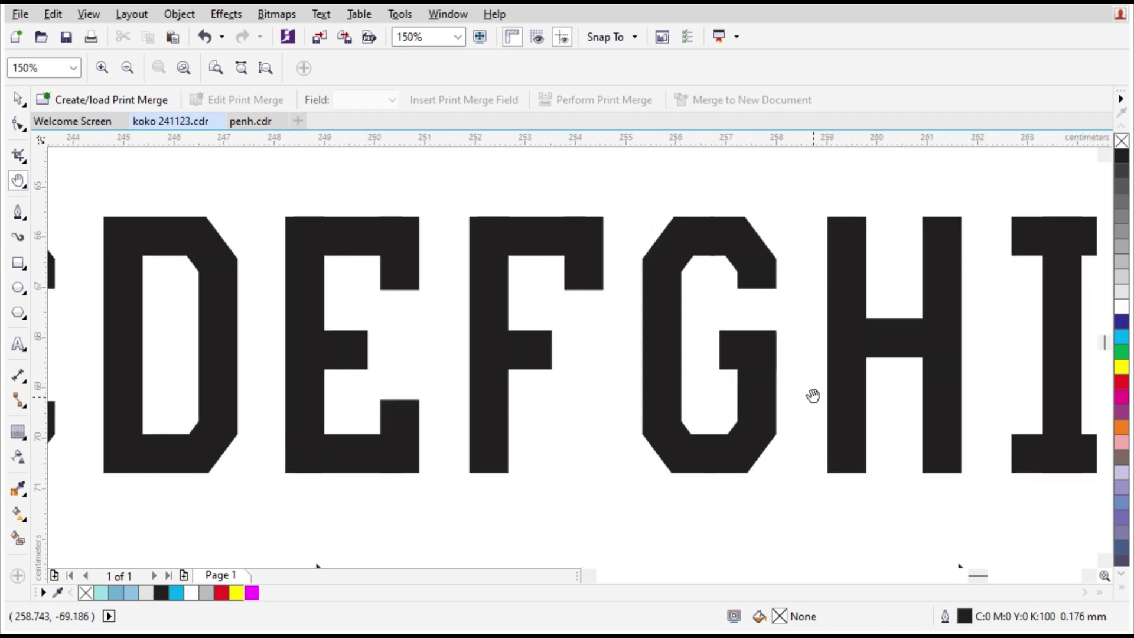
scroll(584, 387, "right", 20)
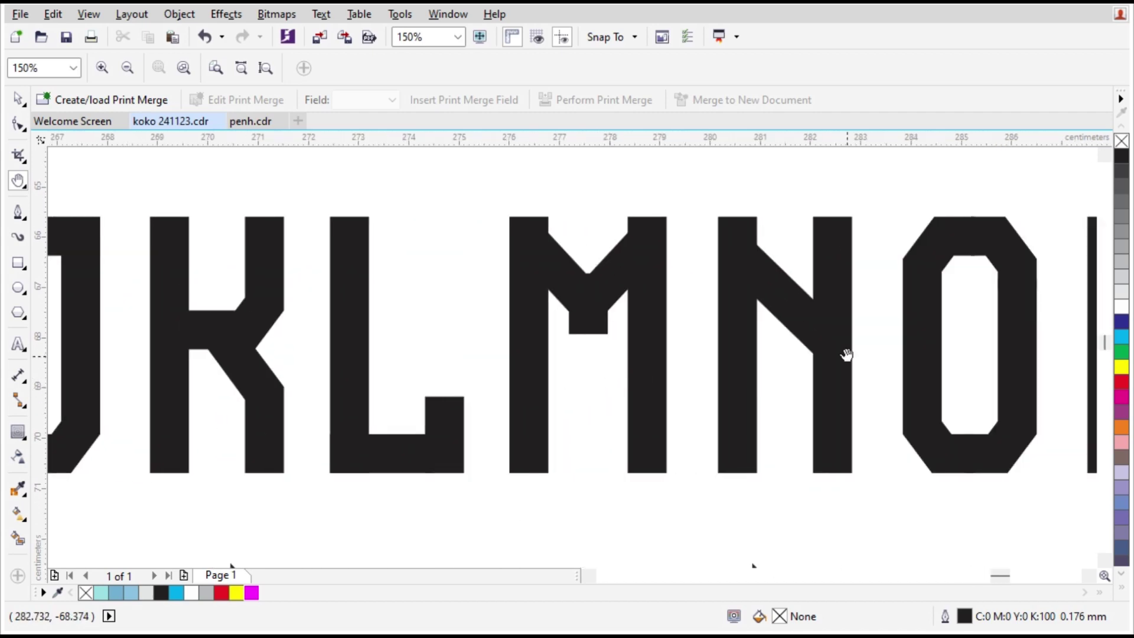
scroll(626, 351, "right", 5)
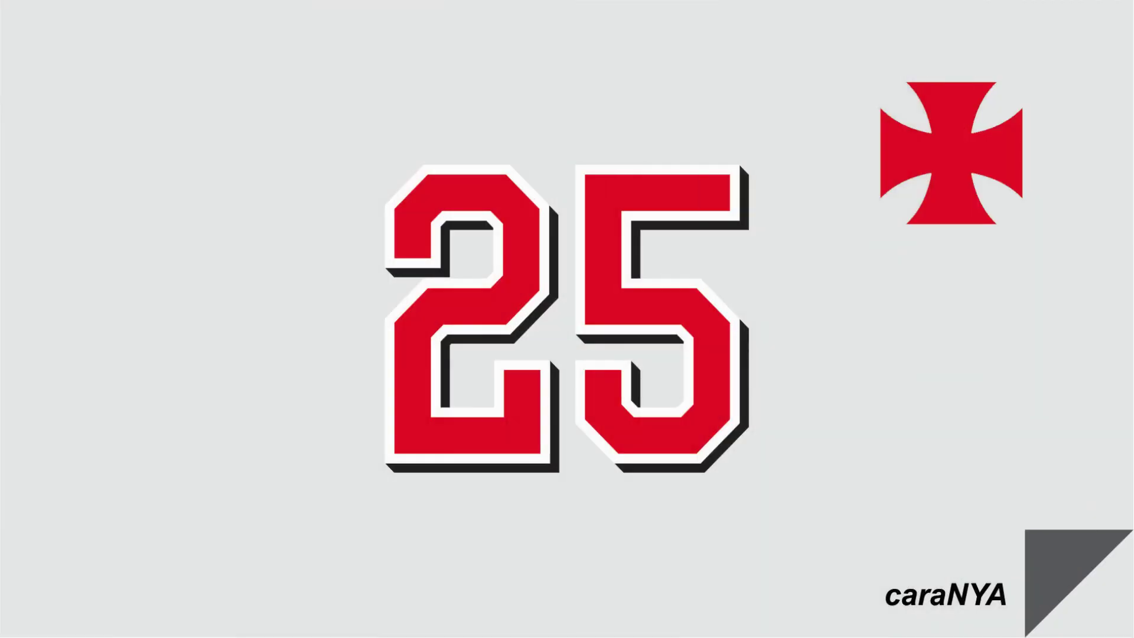
Weld the two overlapping pieces of the black letter X into a single curve and deselect it.
left_click_drag(436, 172, 628, 552)
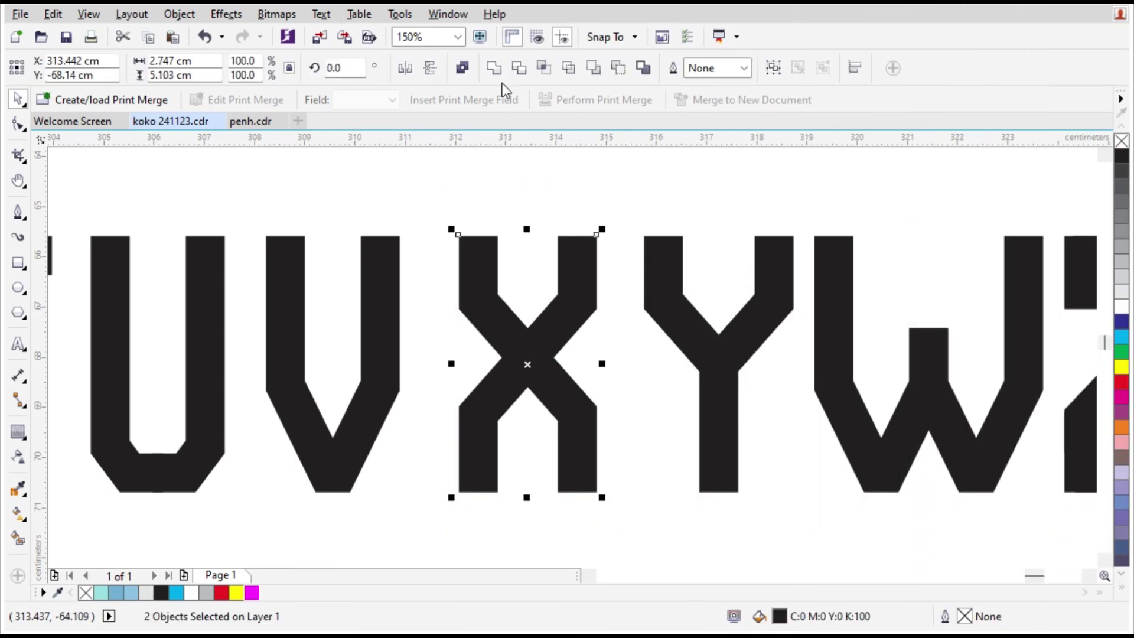
left_click(503, 72)
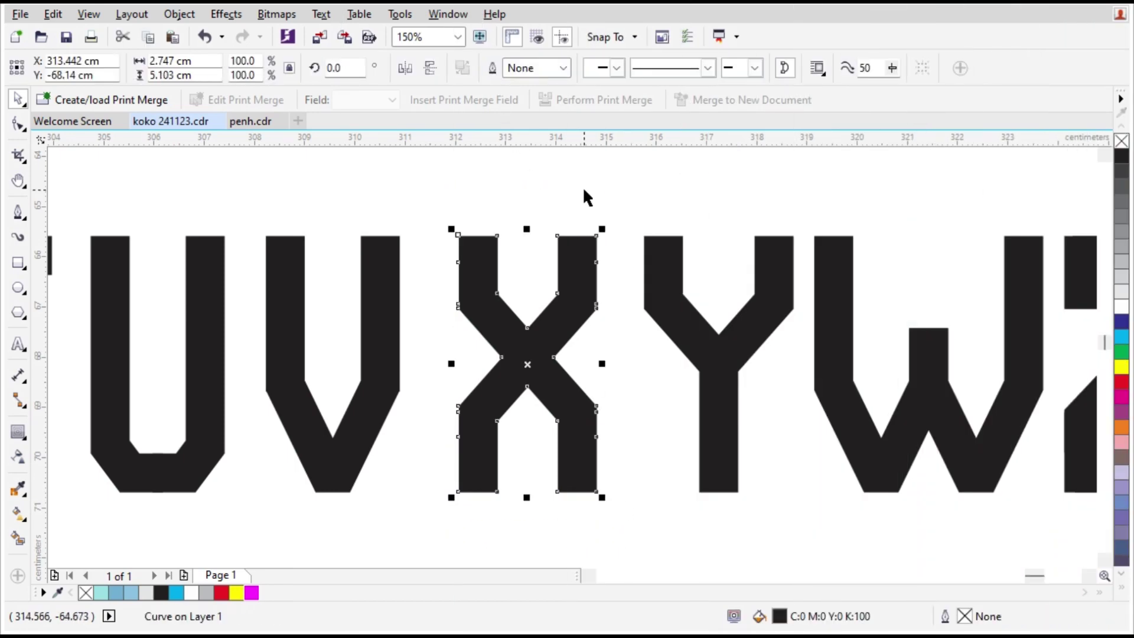
key("Escape")
Review the last letters up to Z and the black letter and numeral rows alongside the reference and the other artwork.
scroll(551, 311, "down", 2)
scroll(622, 324, "up", 2)
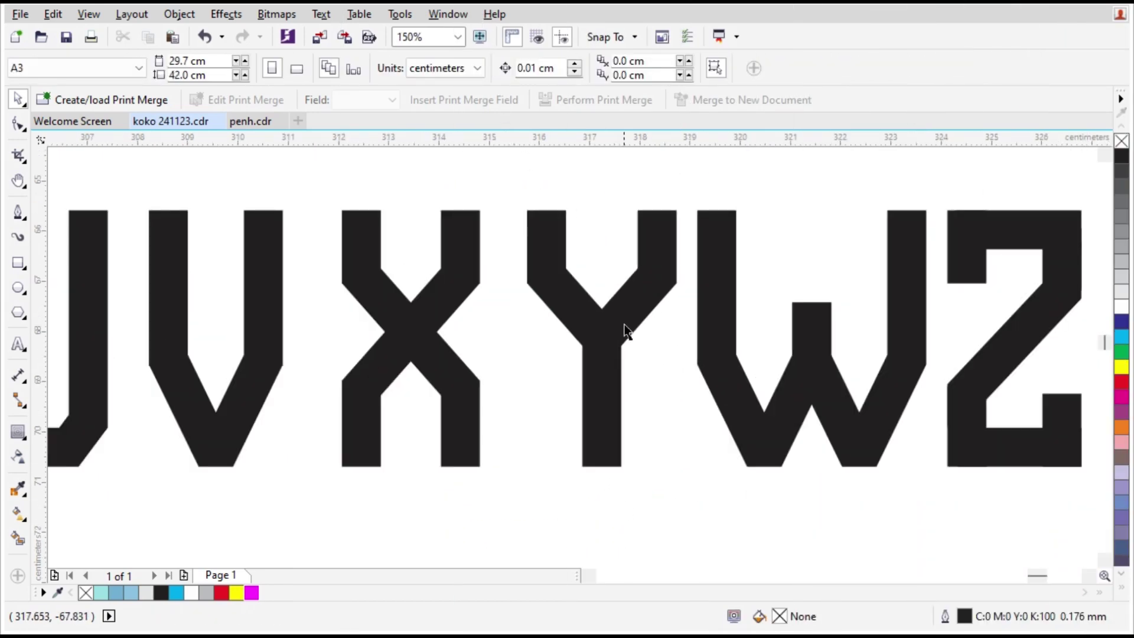
scroll(626, 331, "down", 2)
scroll(676, 363, "down", 2)
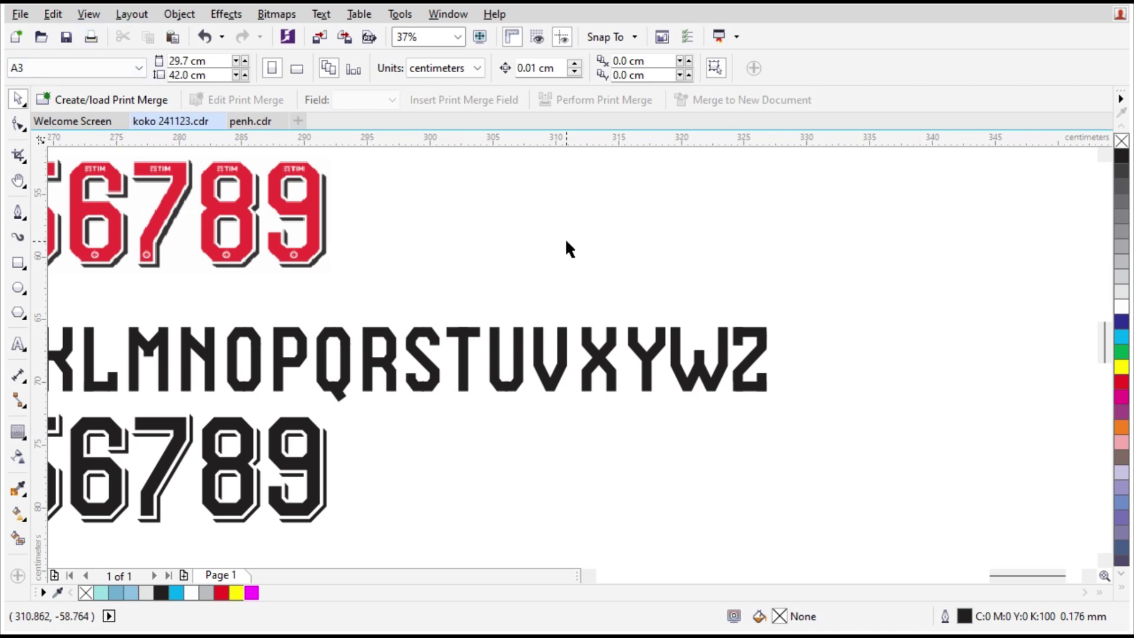
scroll(565, 237, "down", 8)
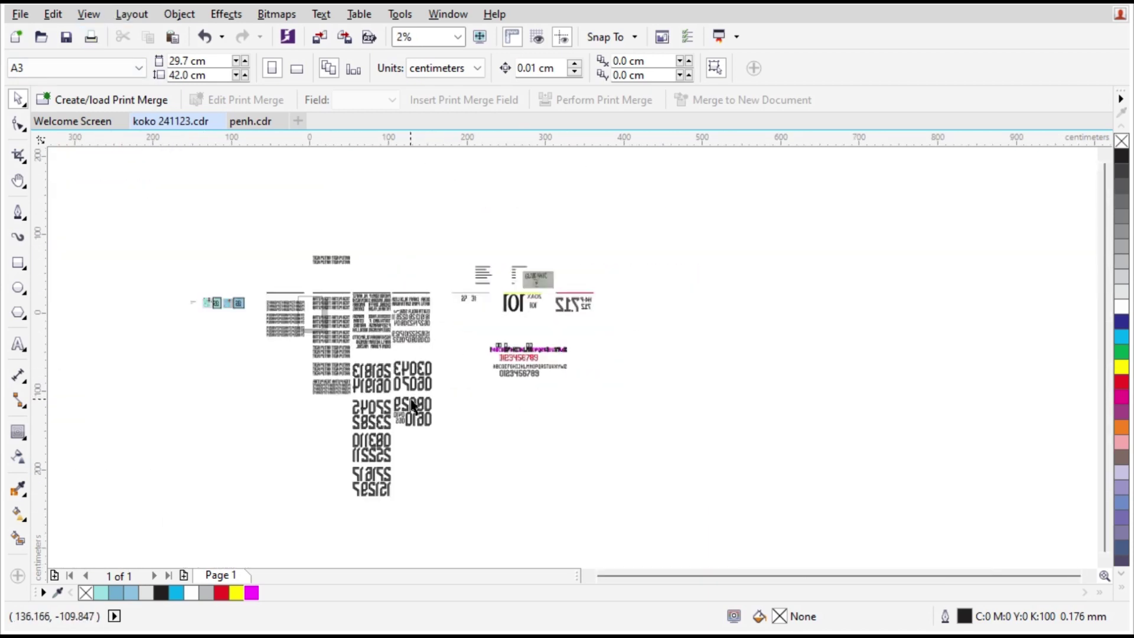
scroll(680, 445, "up", 4)
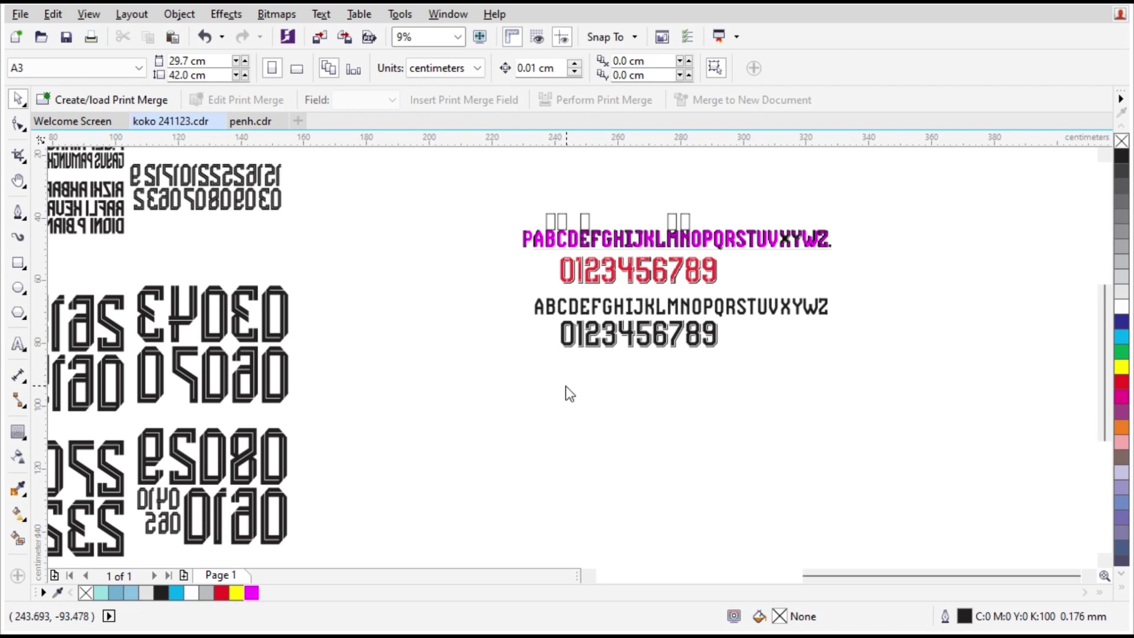
scroll(664, 448, "down", 3)
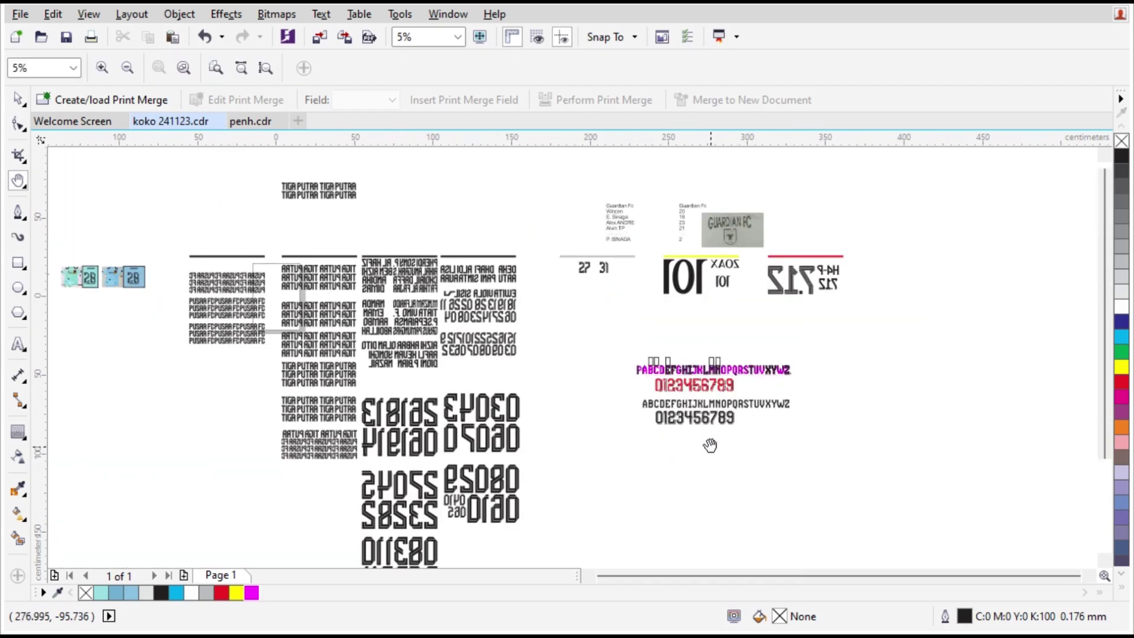
scroll(710, 445, "up", 3)
left_click(18, 98)
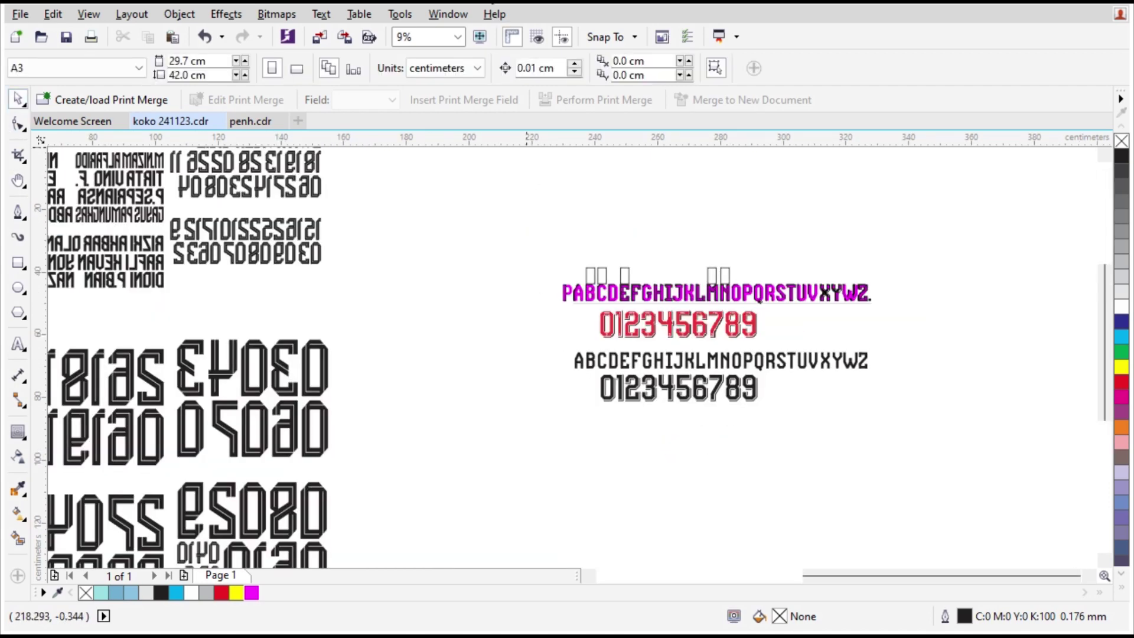